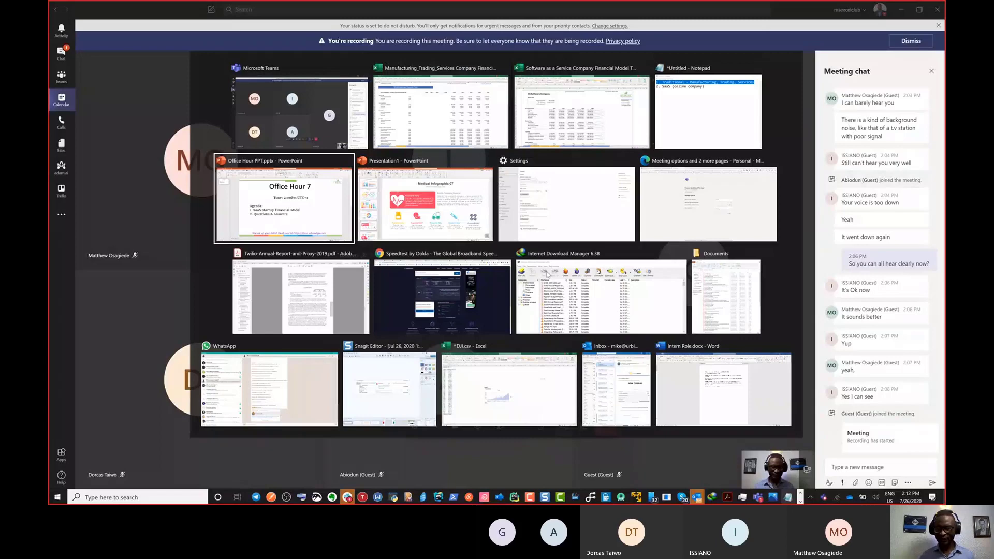
Switch to the untitled Notepad note and add the heading "Financial Models" above the numbered list
{"action": "key", "text": "alt+Tab"}
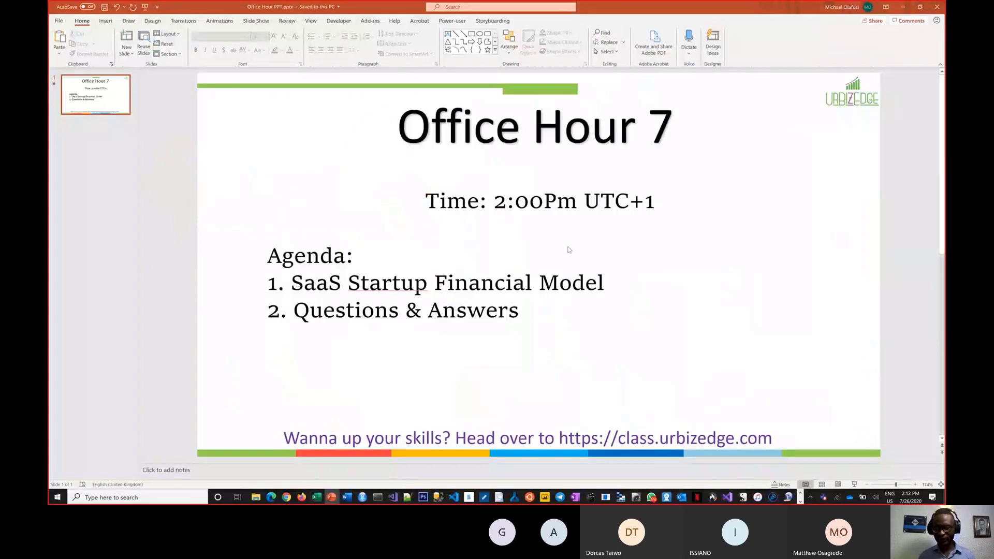
{"action": "key", "text": "alt+Tab"}
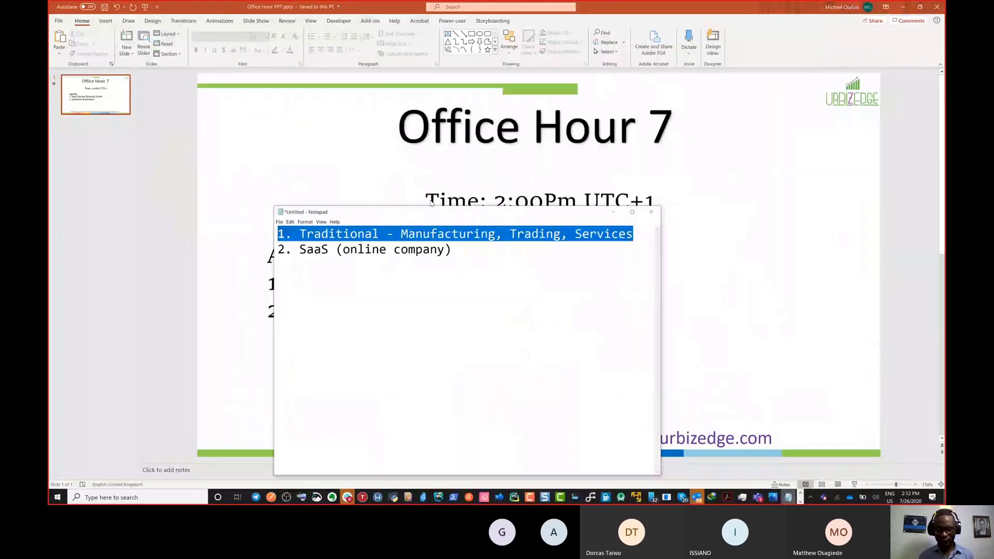
{"action": "left_click", "coordinate": [443, 253]}
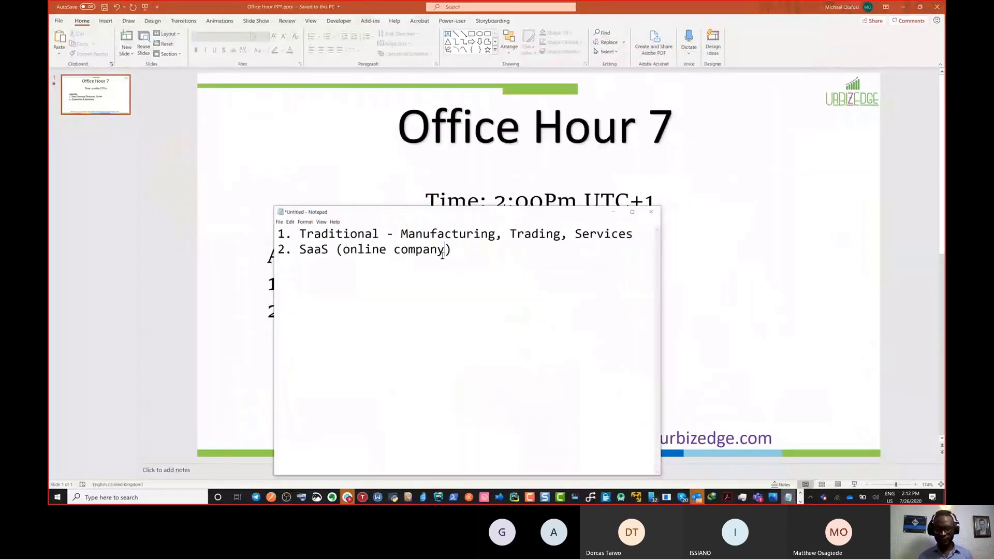
{"action": "key", "text": "Return"}
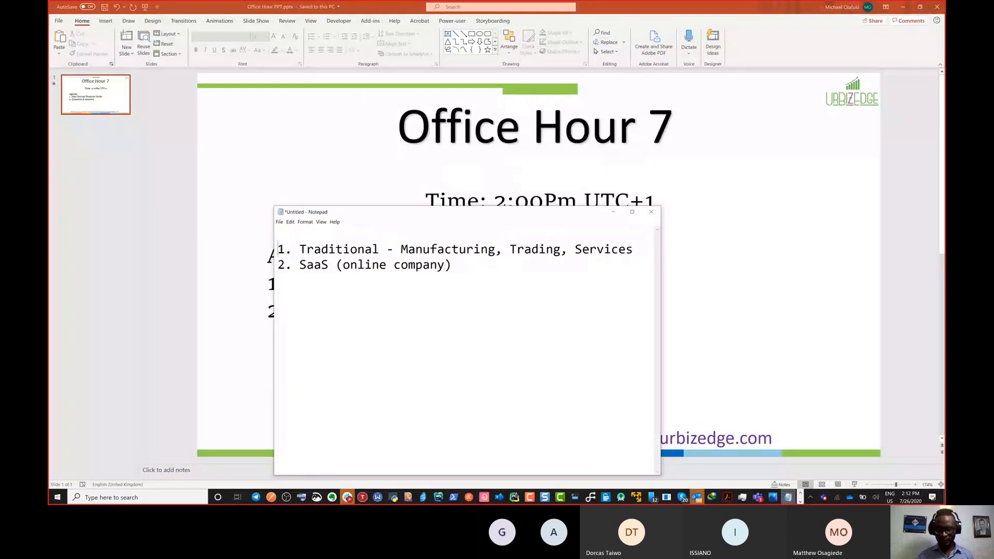
{"action": "left_click", "coordinate": [282, 236]}
{"action": "type", "text": "F"}
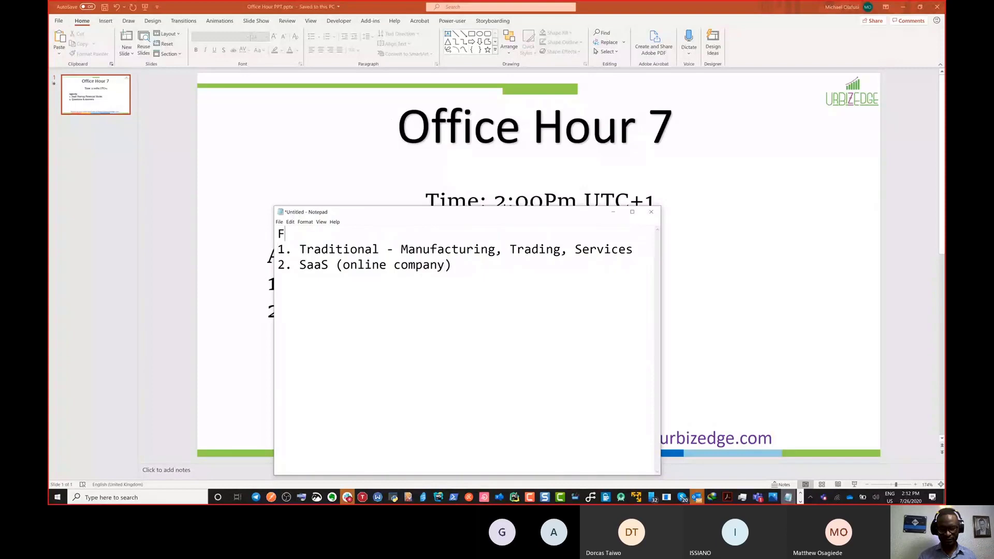
{"action": "type", "text": "inancial Mode"}
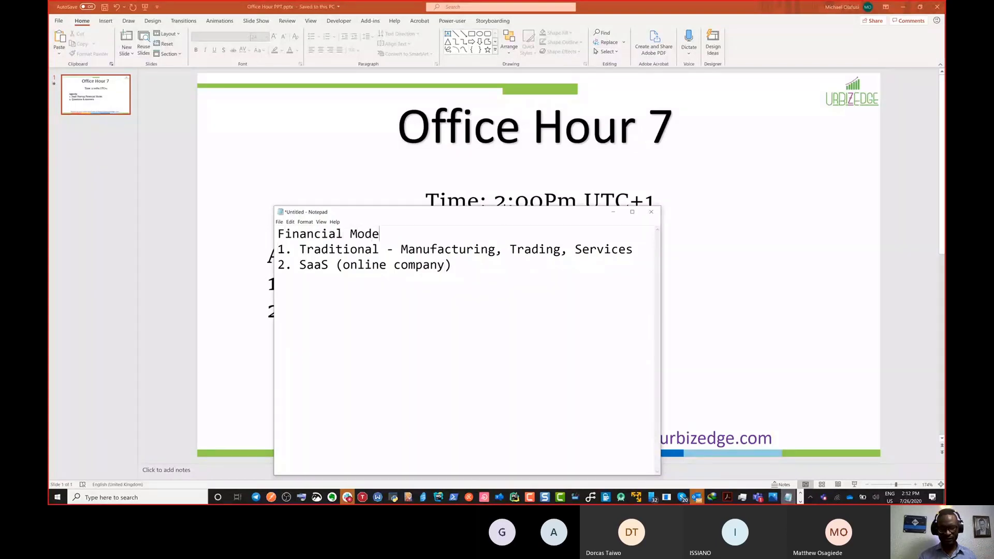
{"action": "type", "text": "ls"}
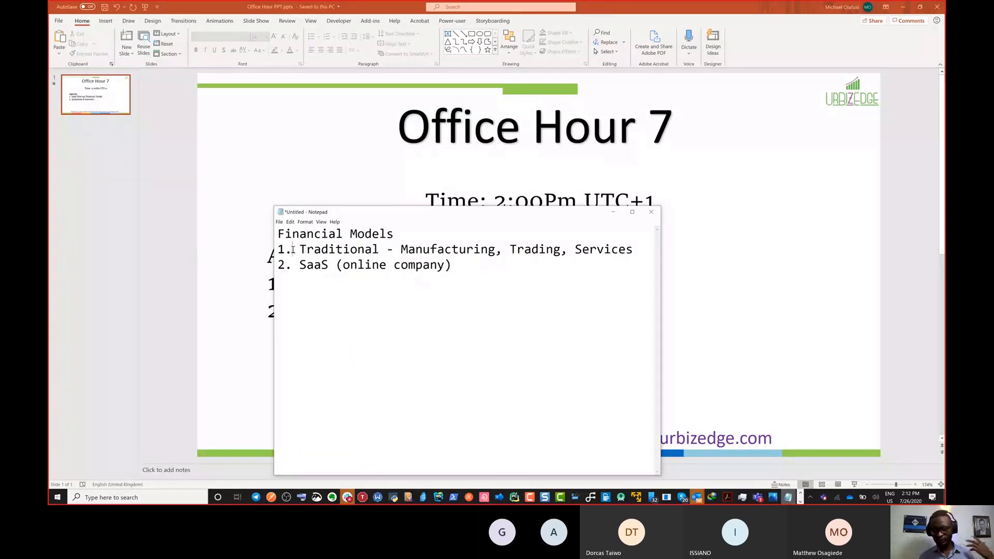
Highlight the Traditional entry and the SaaS entry one after the other in the note, and clear the selection
{"action": "left_click_drag", "start_coordinate": [292, 251], "coordinate": [635, 251]}
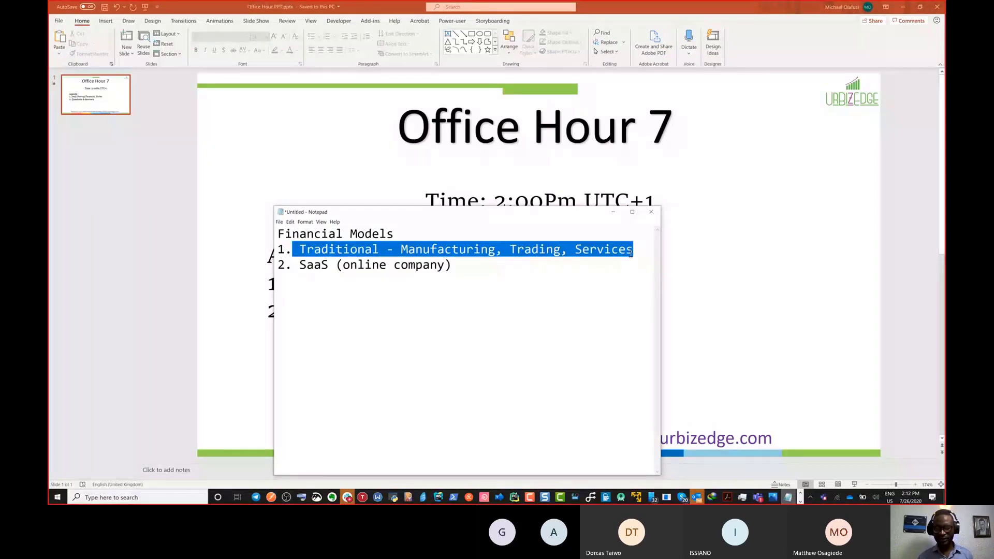
{"action": "left_click_drag", "start_coordinate": [458, 266], "coordinate": [285, 271]}
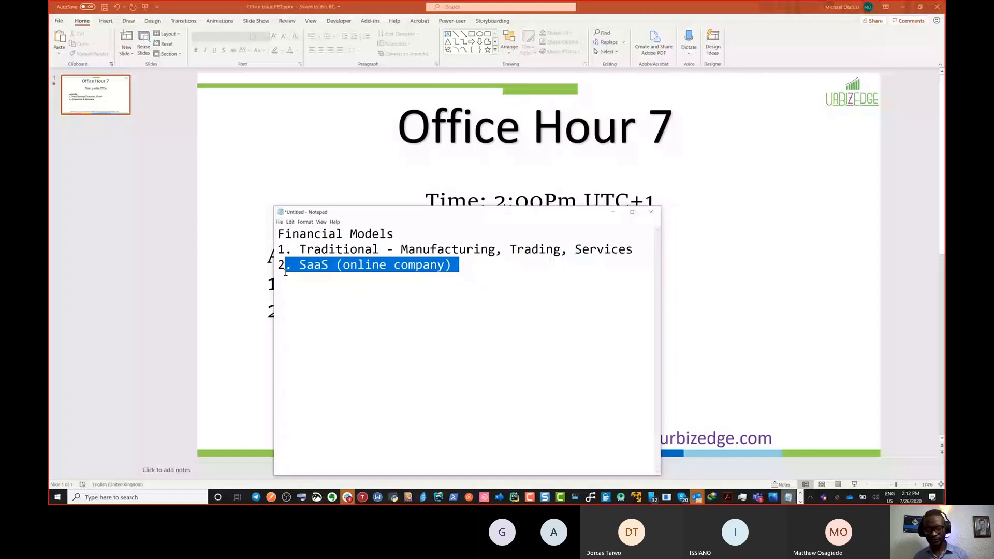
{"action": "left_click", "coordinate": [510, 291]}
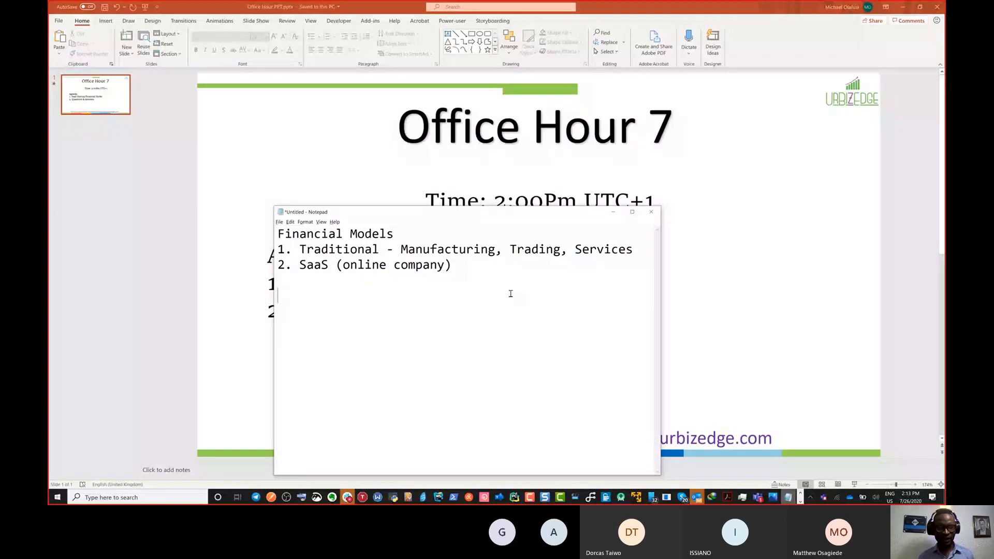
Switch to the Manufacturing_Trading_Services financial model workbook in Excel and highlight the unit economics block, from Face Masks through Syringes, on Model Inputs
{"action": "key", "text": "alt+Tab"}
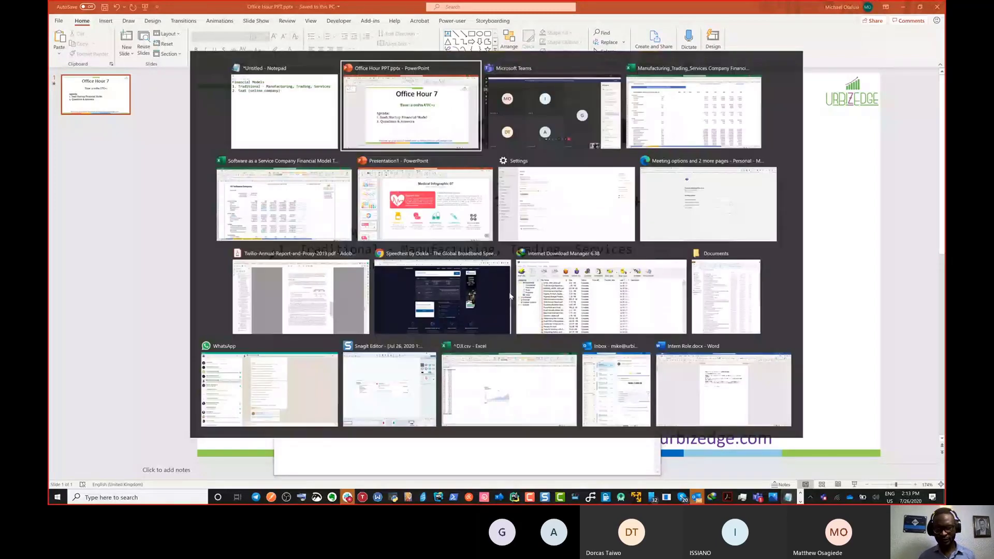
{"action": "key", "text": "Tab"}
{"action": "key", "text": "Tab"}
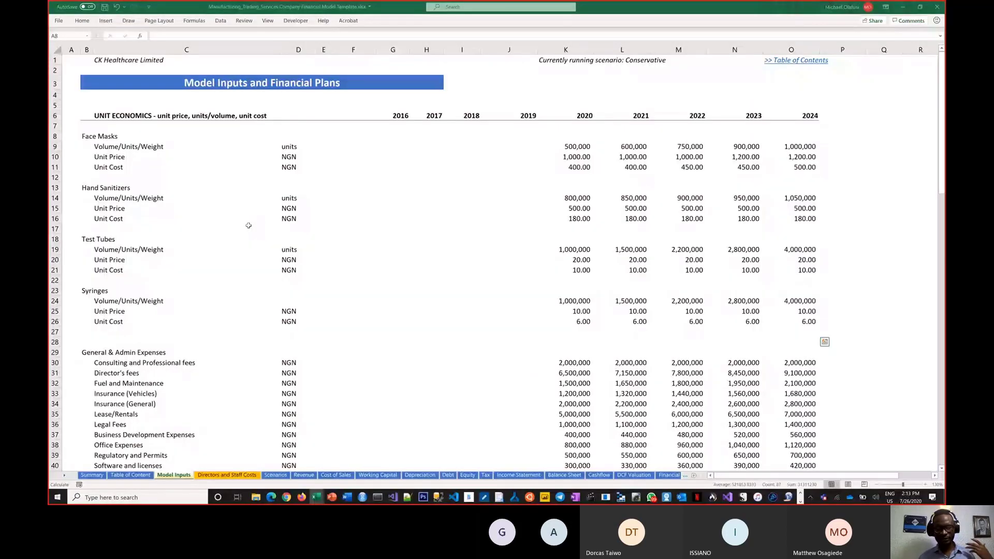
{"action": "left_click_drag", "start_coordinate": [85, 136], "coordinate": [800, 334]}
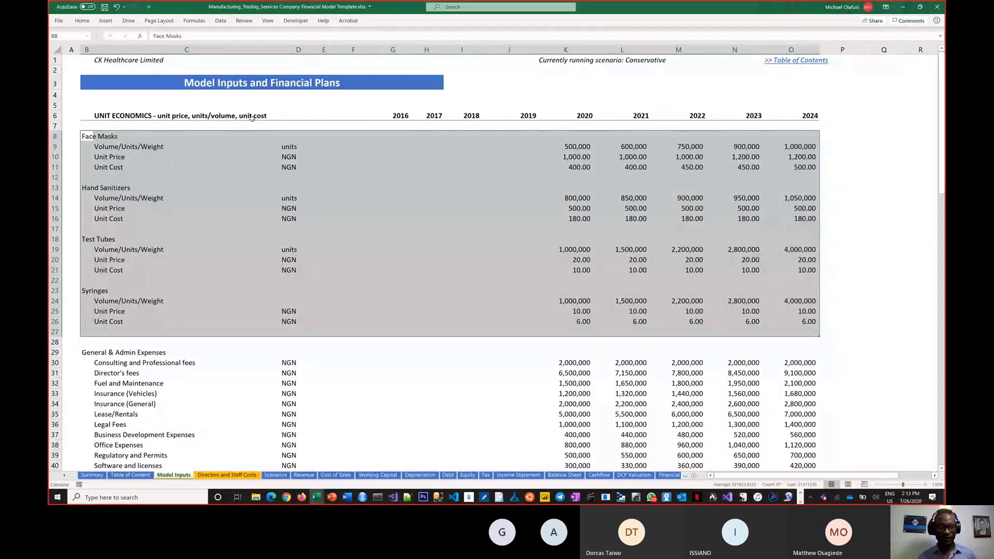
{"action": "left_click", "coordinate": [251, 118]}
{"action": "left_click", "coordinate": [148, 176]}
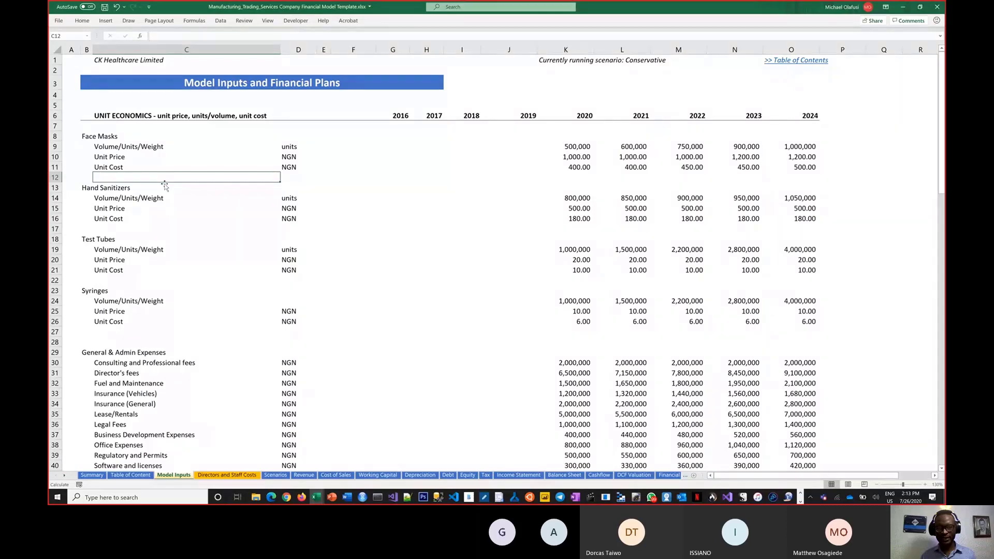
Switch to the Edge browser window with the meeting options and search the web for "salesforce" in a new tab
{"action": "key", "text": "alt+Tab"}
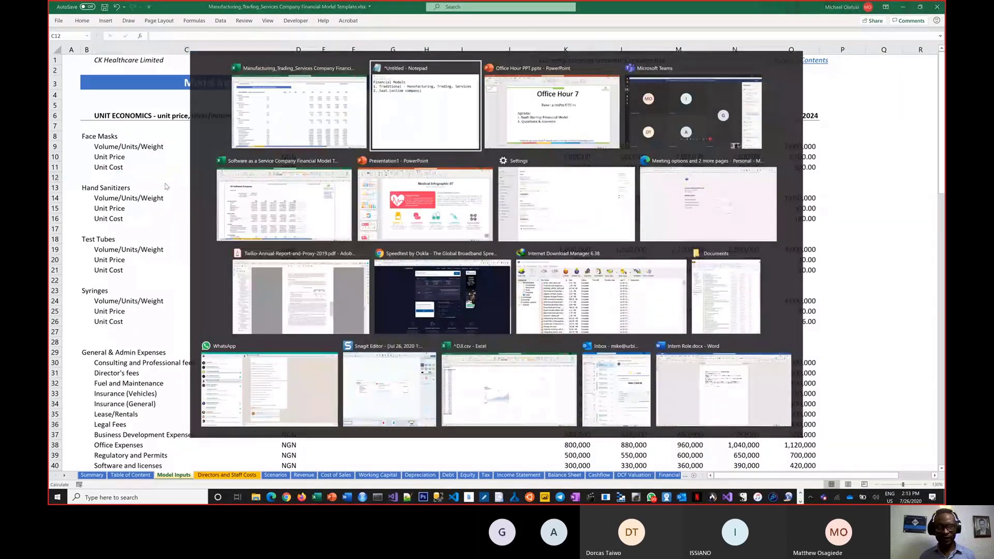
{"action": "key", "text": "Down"}
{"action": "key", "text": "Right"}
{"action": "key", "text": "Right"}
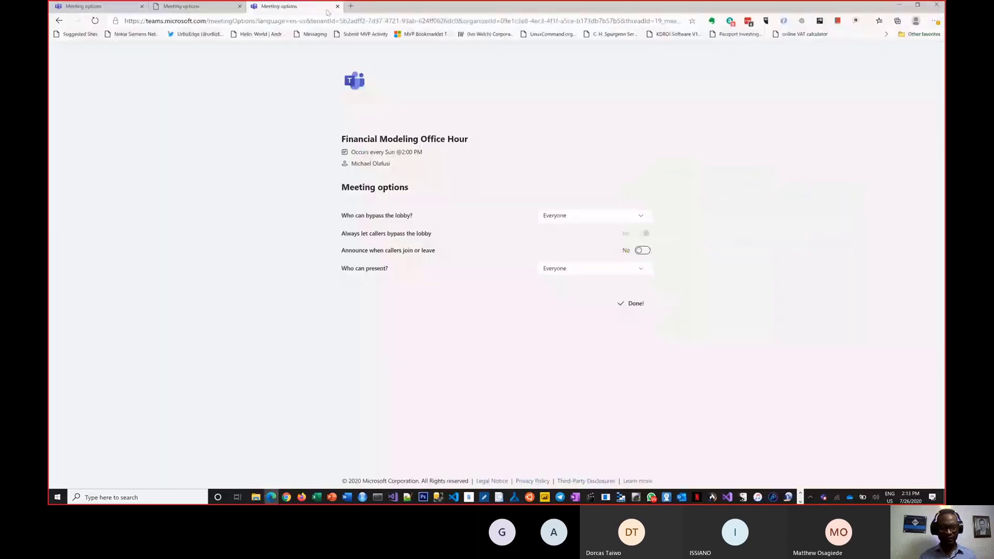
{"action": "left_click", "coordinate": [352, 7]}
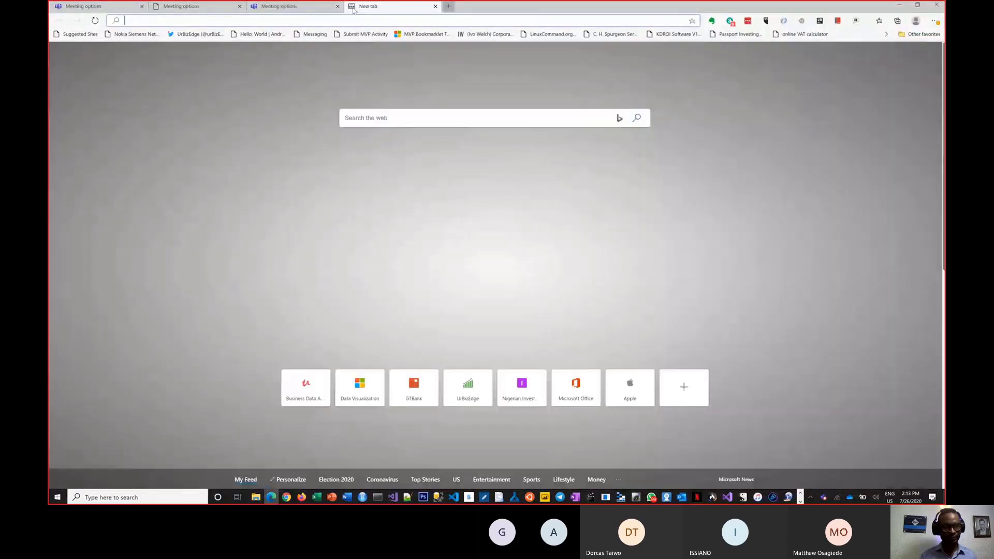
{"action": "type", "text": "salesforce"}
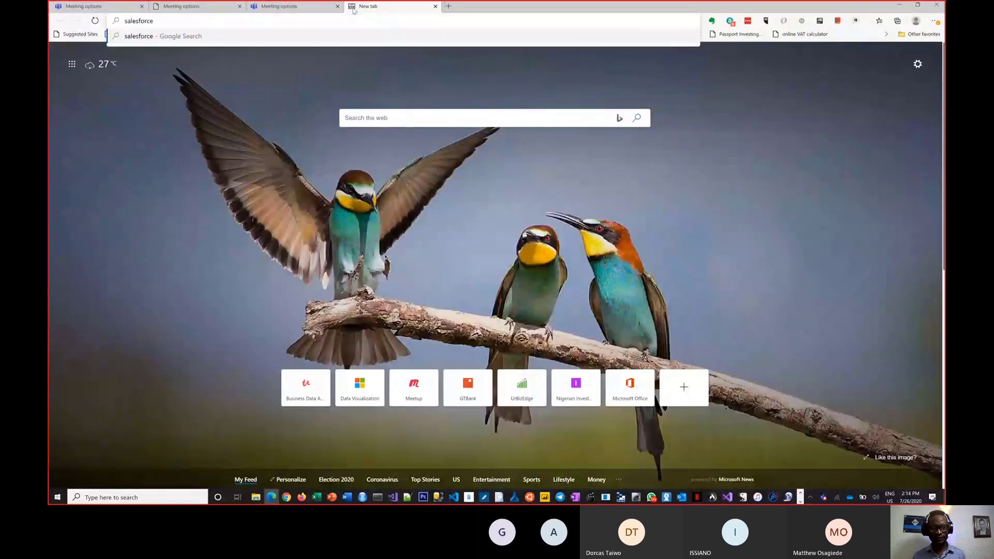
{"action": "key", "text": "Return"}
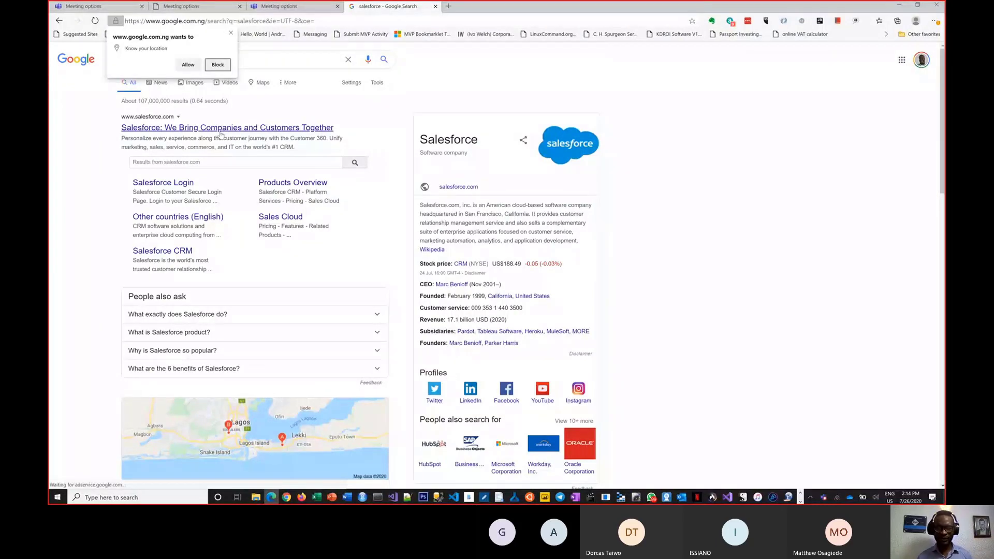
Open the official Salesforce website from the search results in a separate tab and bring it into view
{"action": "right_click", "coordinate": [220, 133]}
{"action": "left_click", "coordinate": [243, 141]}
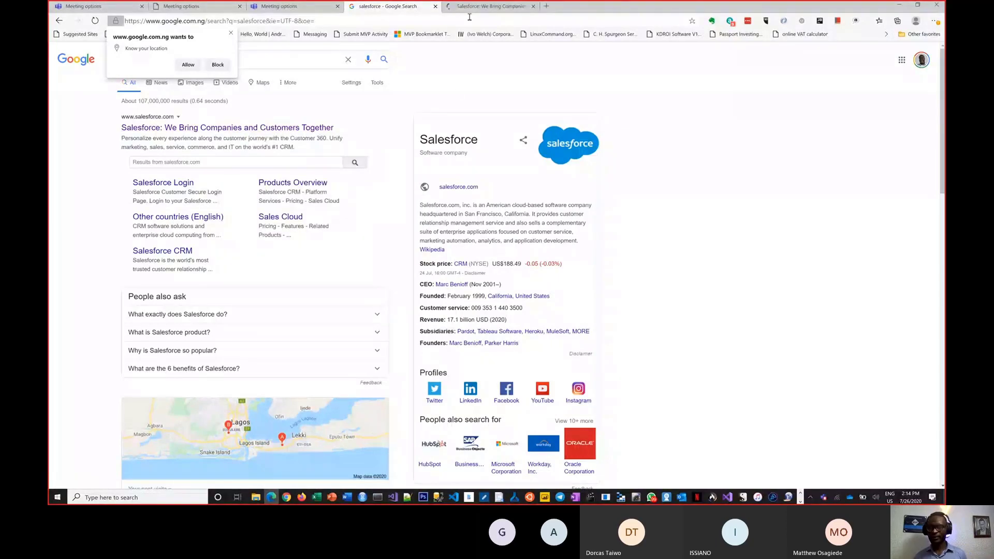
{"action": "left_click", "coordinate": [489, 6]}
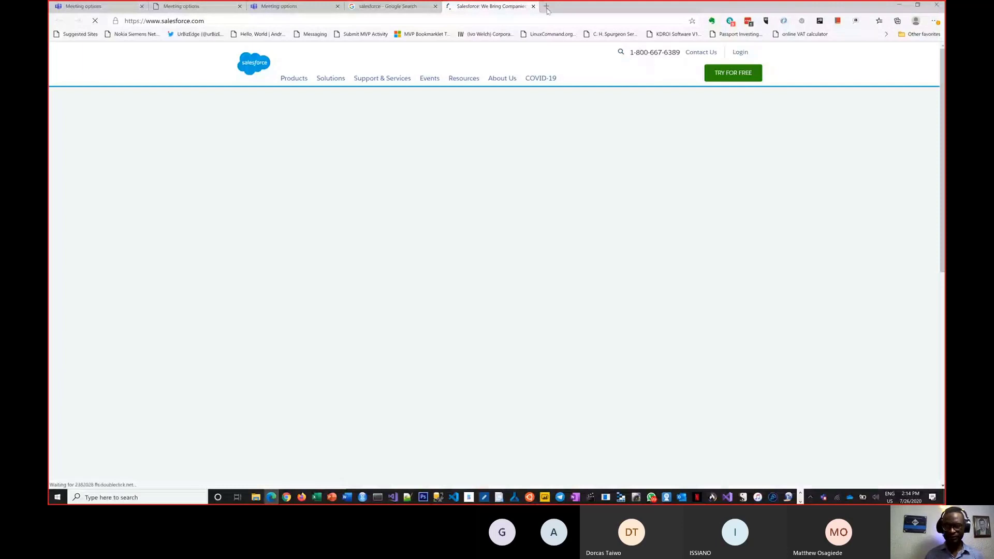
Search the web for "twilio" in a new tab, open Twilio's Pricing page and review its pricing options
{"action": "left_click", "coordinate": [546, 7]}
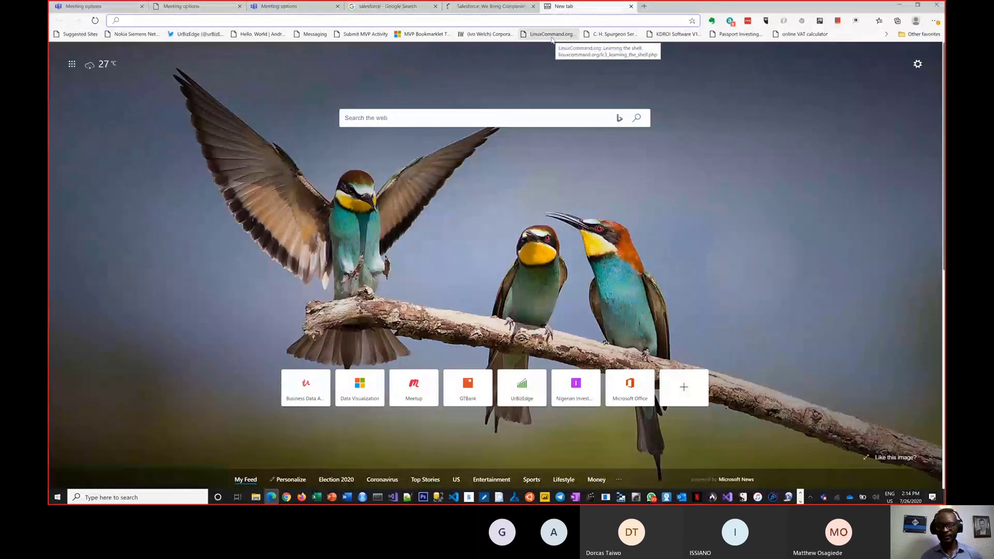
{"action": "type", "text": "twilio"}
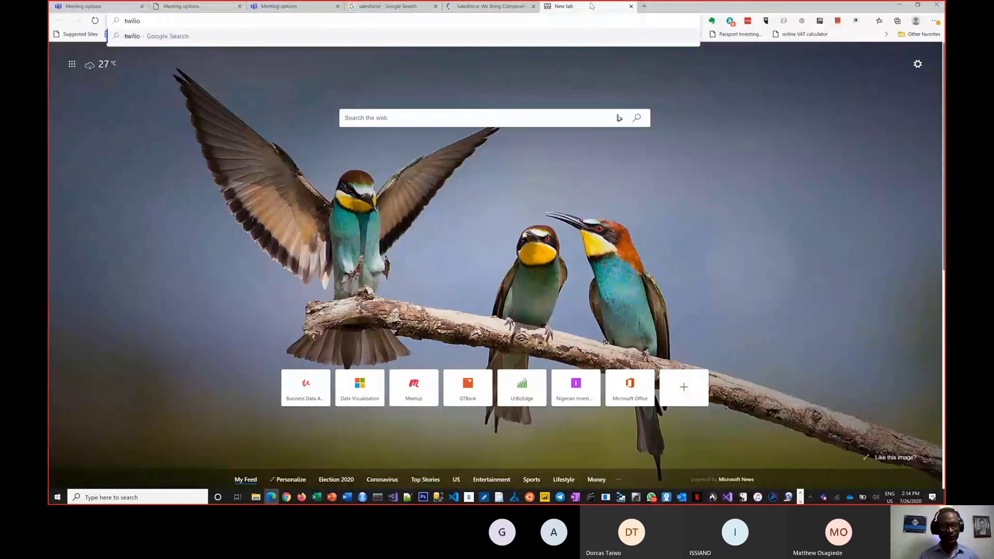
{"action": "key", "text": "Return"}
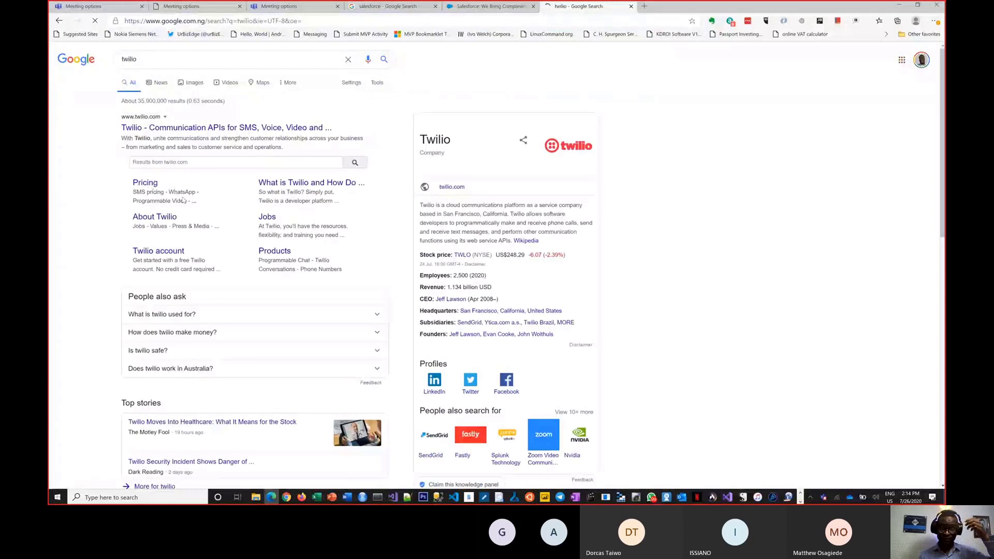
{"action": "left_click", "coordinate": [145, 183]}
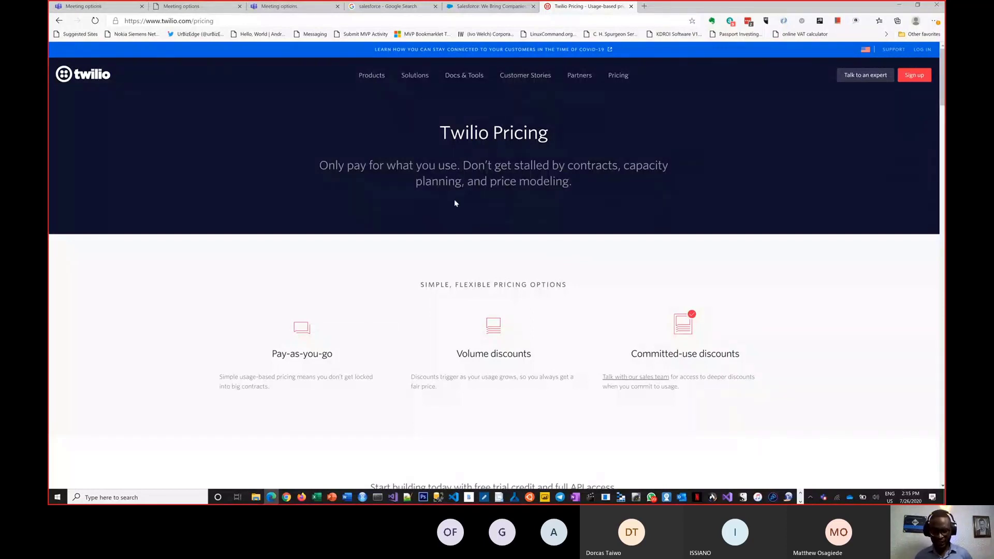
{"action": "scroll", "coordinate": [425, 239], "scroll_direction": "down", "scroll_amount": 2}
{"action": "scroll", "coordinate": [422, 239], "scroll_direction": "down", "scroll_amount": 6}
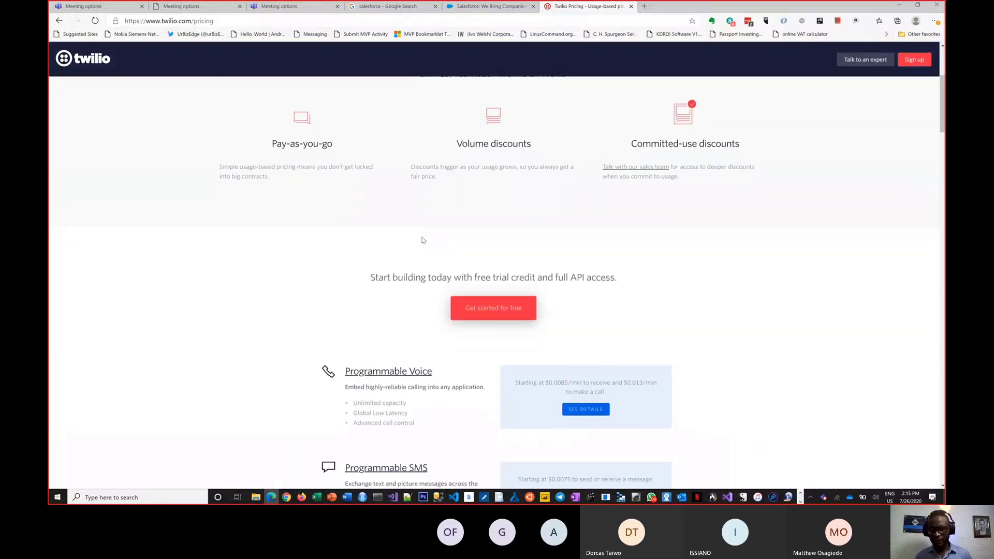
{"action": "scroll", "coordinate": [420, 233], "scroll_direction": "up", "scroll_amount": 5}
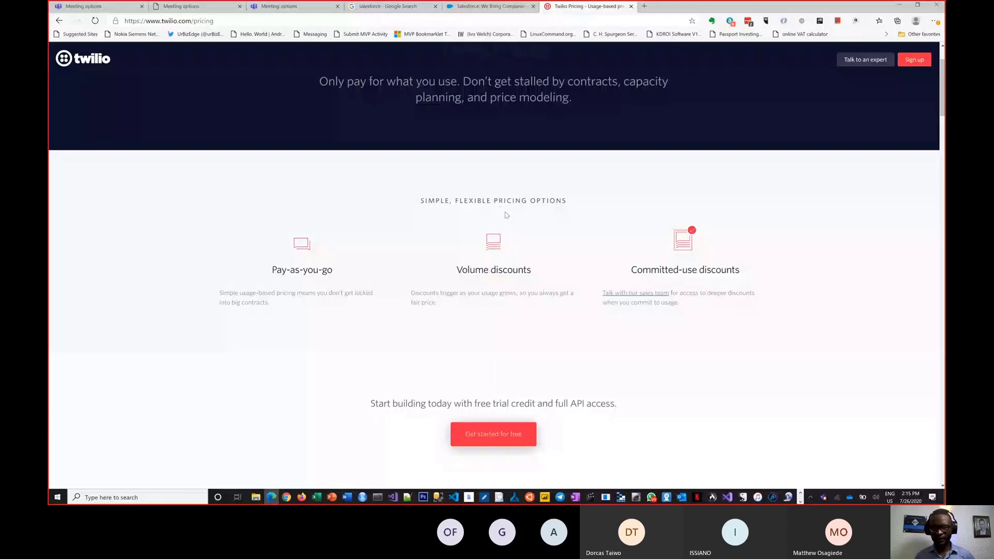
{"action": "scroll", "coordinate": [541, 181], "scroll_direction": "up", "scroll_amount": 2}
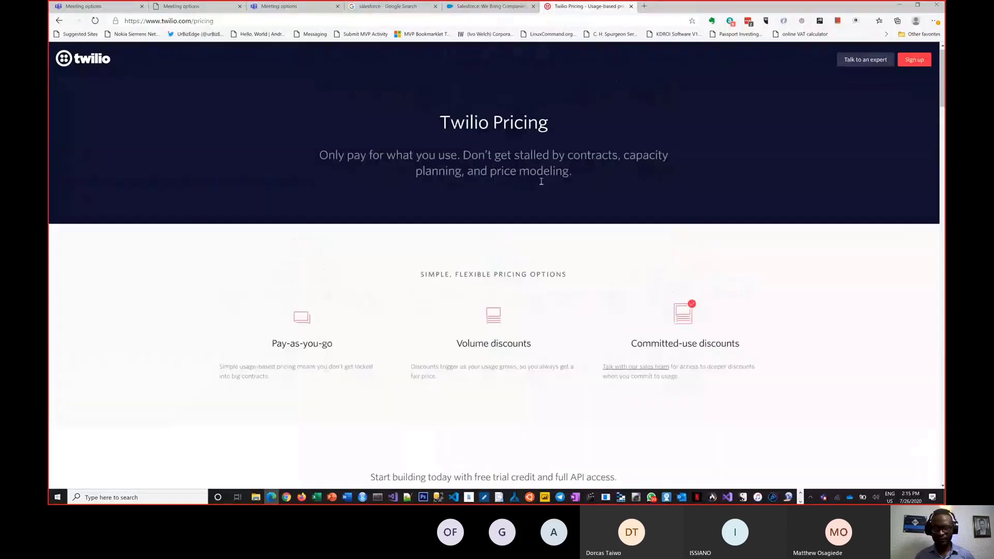
{"action": "scroll", "coordinate": [541, 182], "scroll_direction": "up", "scroll_amount": 1}
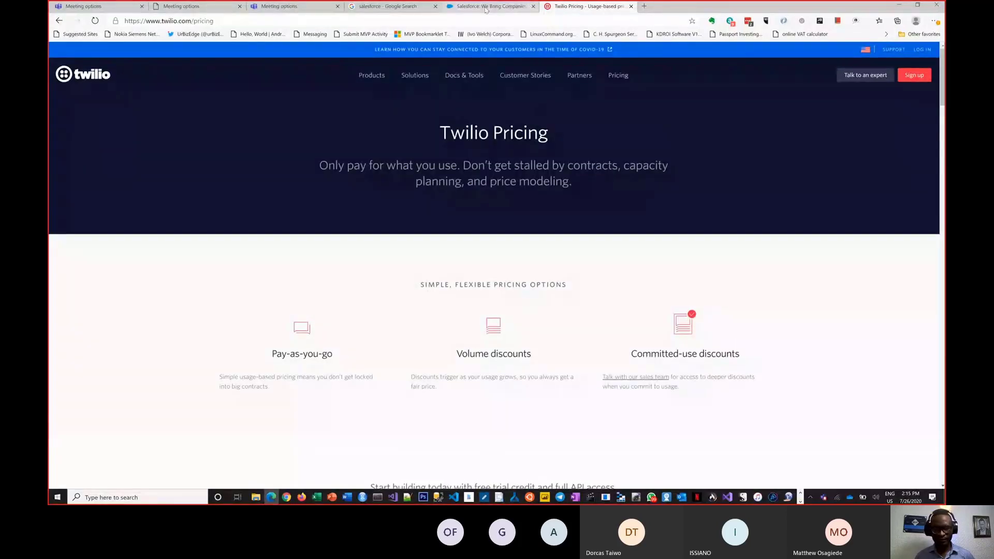
Return to the Salesforce website, look through its product, solution and support categories, and open the product Pricing page
{"action": "left_click", "coordinate": [485, 7]}
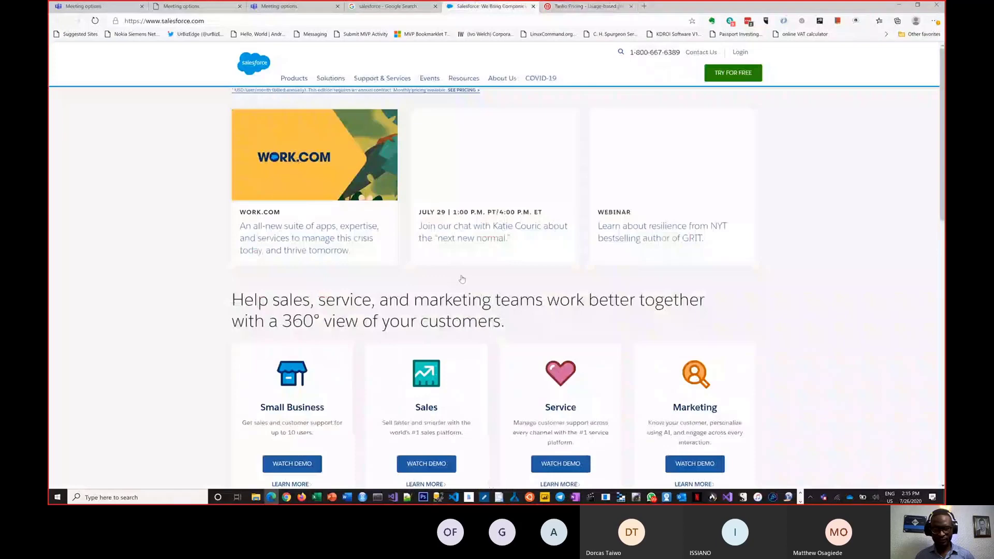
{"action": "scroll", "coordinate": [463, 280], "scroll_direction": "up", "scroll_amount": 3}
{"action": "left_click", "coordinate": [294, 78]}
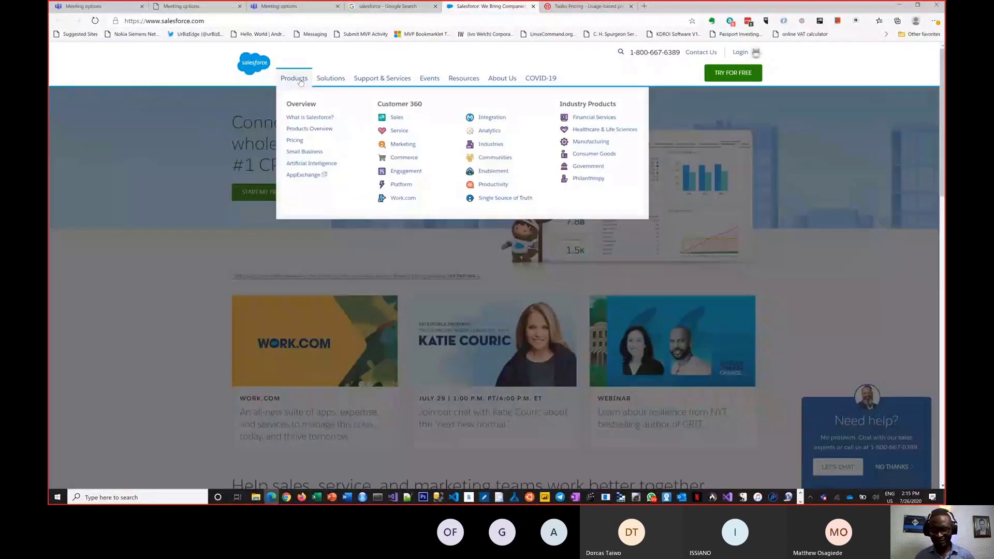
{"action": "left_click", "coordinate": [331, 79]}
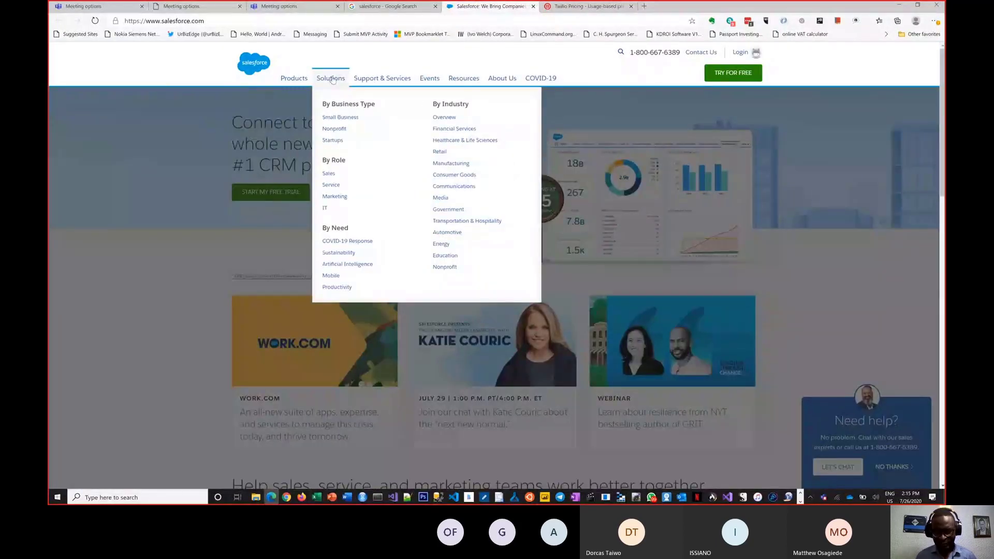
{"action": "left_click", "coordinate": [379, 79]}
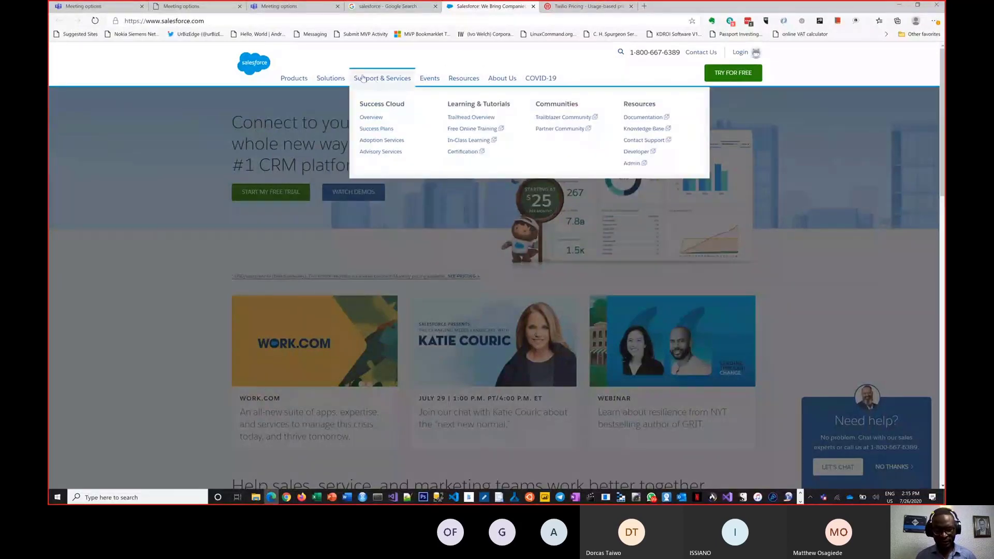
{"action": "left_click", "coordinate": [303, 80]}
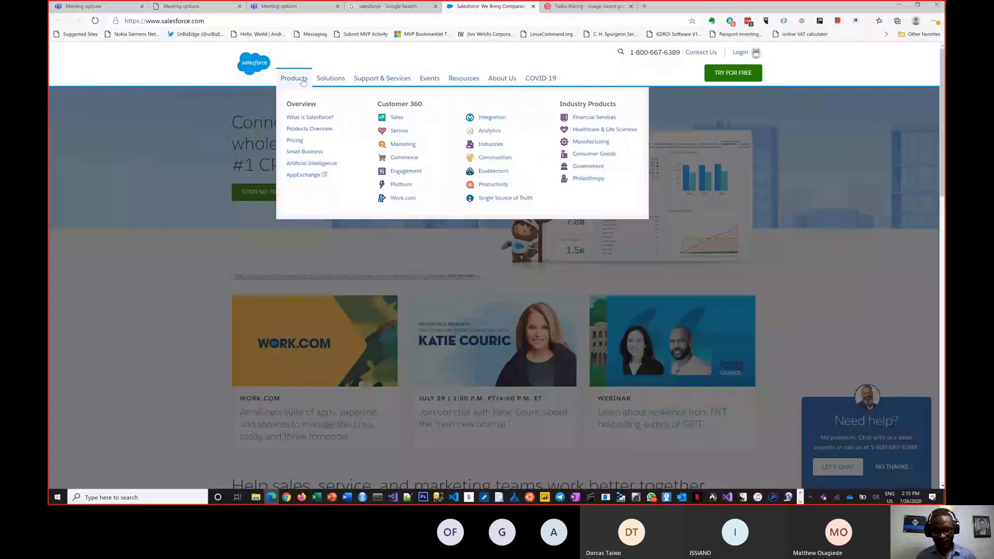
{"action": "left_click", "coordinate": [297, 141]}
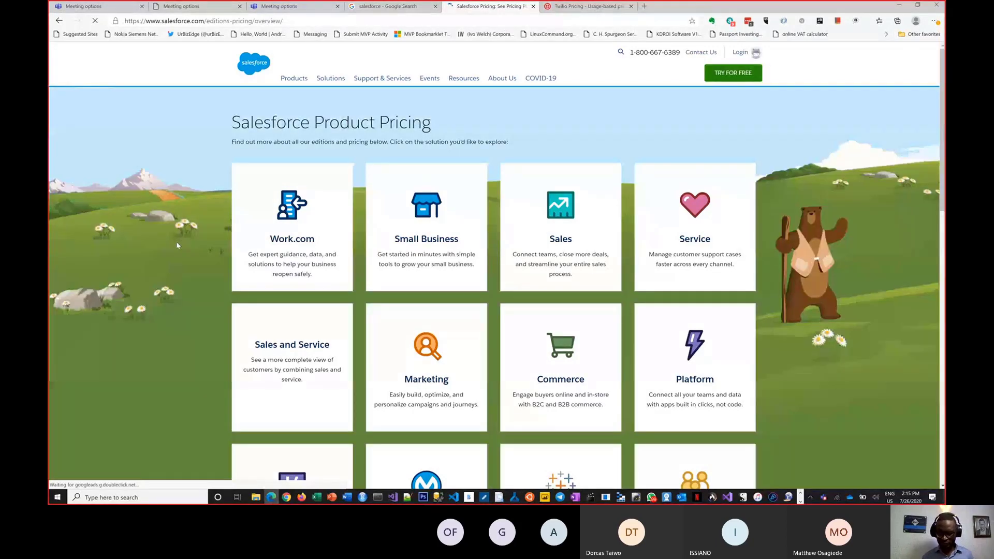
Look through the solution categories on the Salesforce Product Pricing page
{"action": "scroll", "coordinate": [177, 242], "scroll_direction": "down", "scroll_amount": 1}
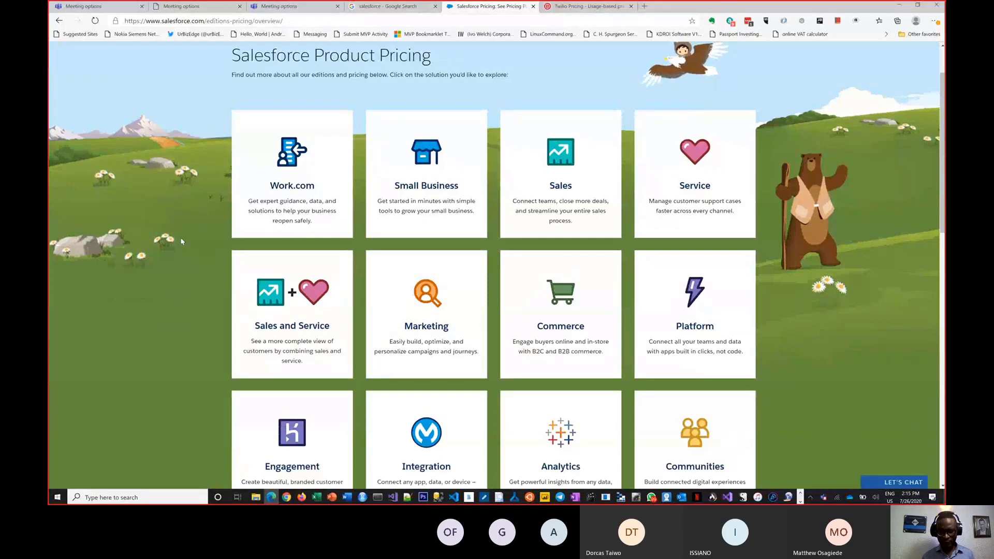
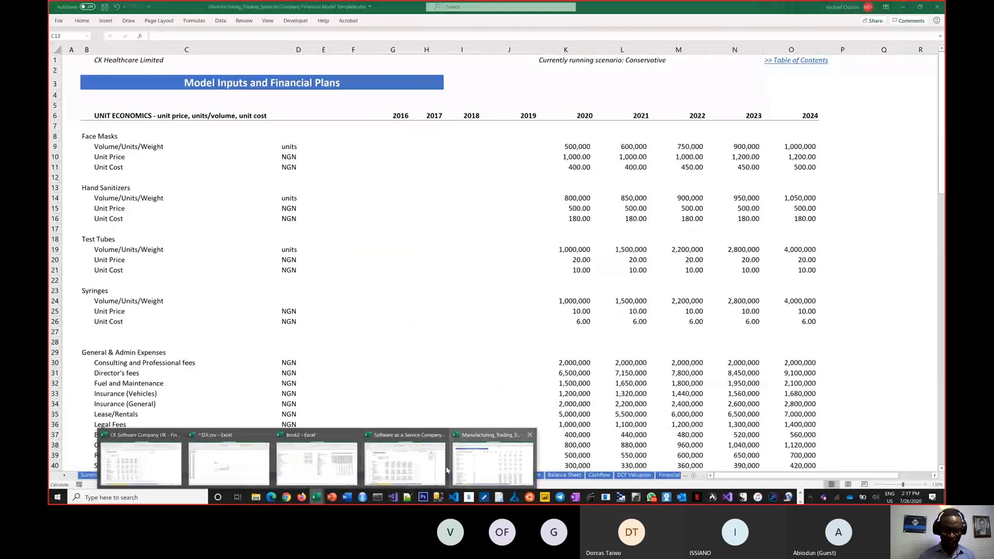
Switch to the Software as a Service Company Financial Model Template workbook in Excel
{"action": "left_click", "coordinate": [445, 466]}
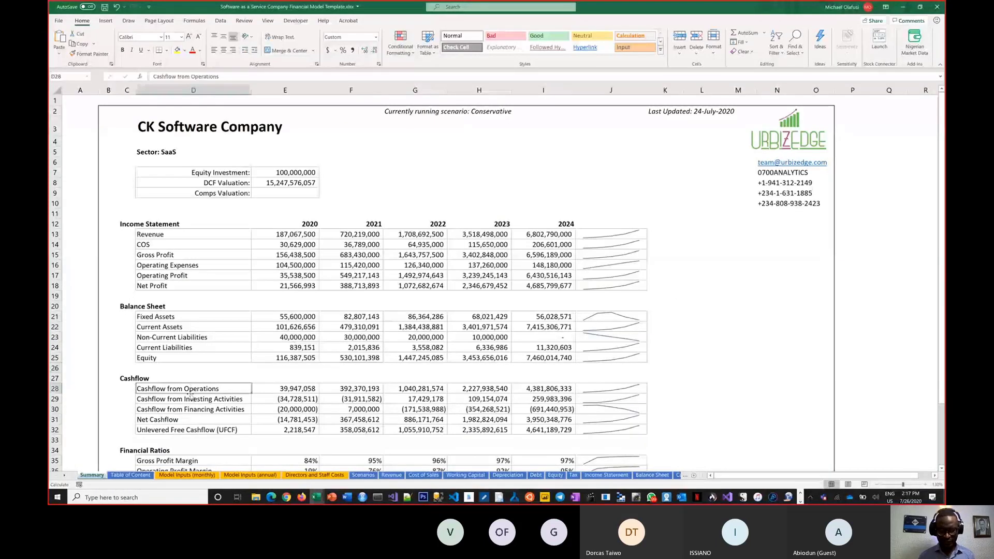
{"action": "left_click", "coordinate": [192, 476]}
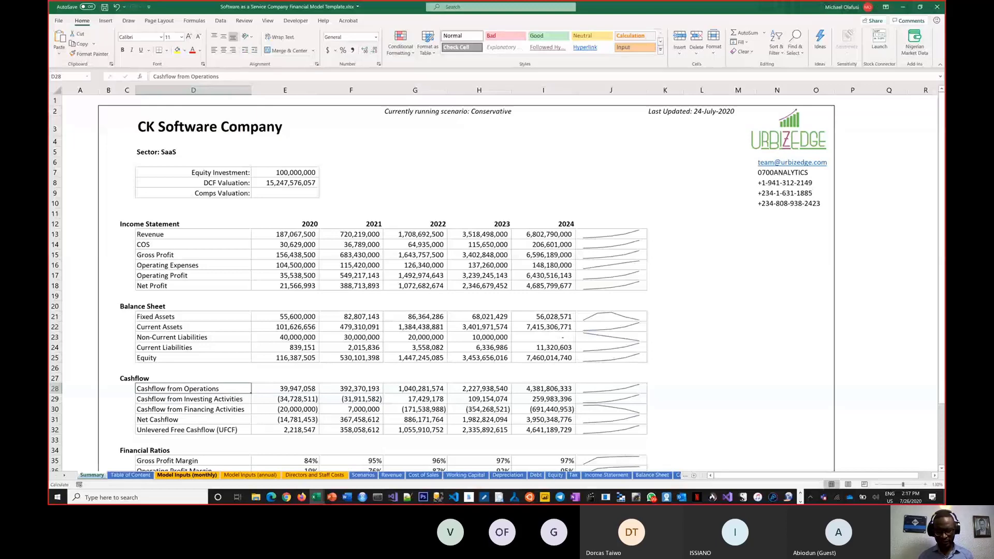
Magnify the sheet tabs, draw a freehand outline around Model Inputs (monthly) and Model Inputs (annual), and mark the annual one
{"action": "key", "text": "super+plus"}
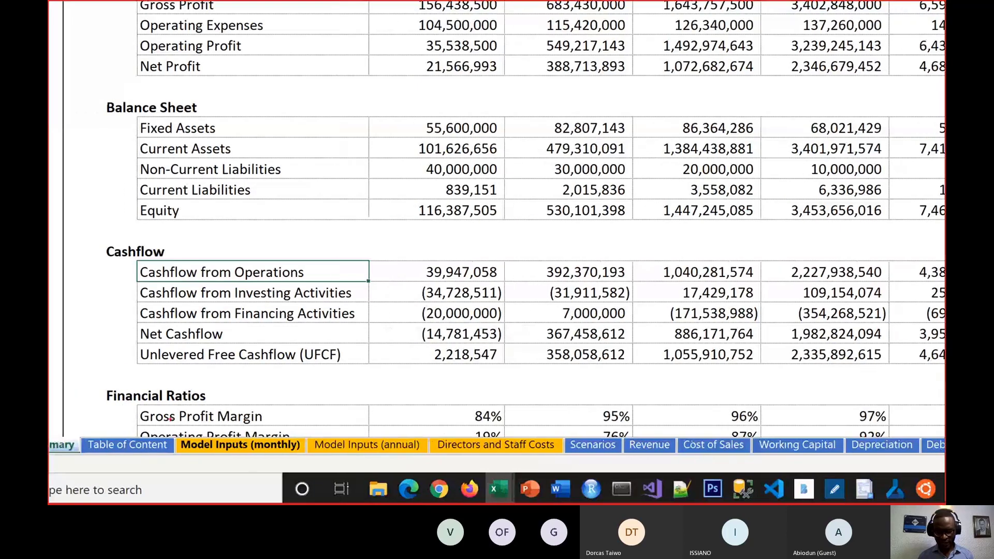
{"action": "mouse_move", "coordinate": [171, 418]}
{"action": "left_mouse_down"}
{"action": "mouse_move", "coordinate": [440, 407]}
{"action": "mouse_move", "coordinate": [239, 388]}
{"action": "left_mouse_up"}
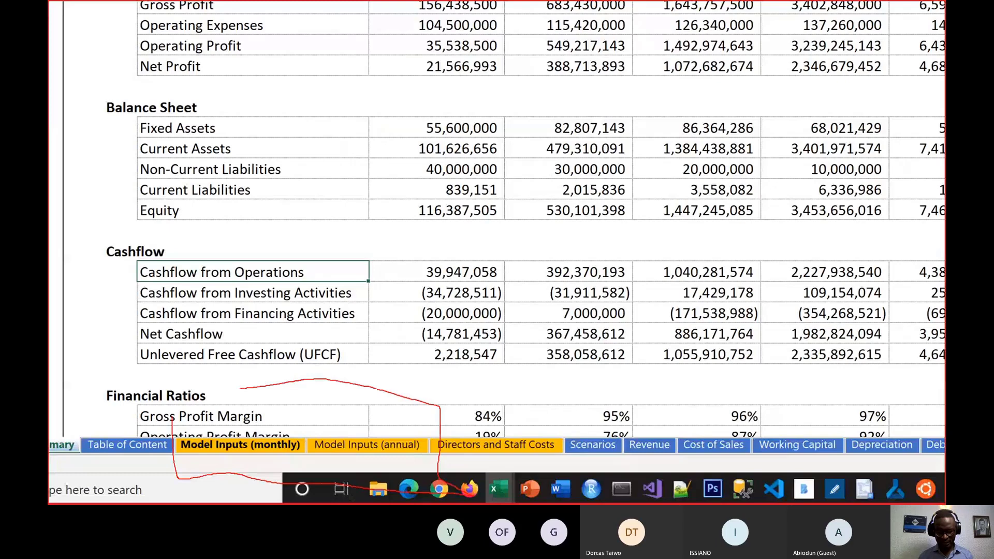
{"action": "left_click_drag", "start_coordinate": [239, 389], "coordinate": [173, 414]}
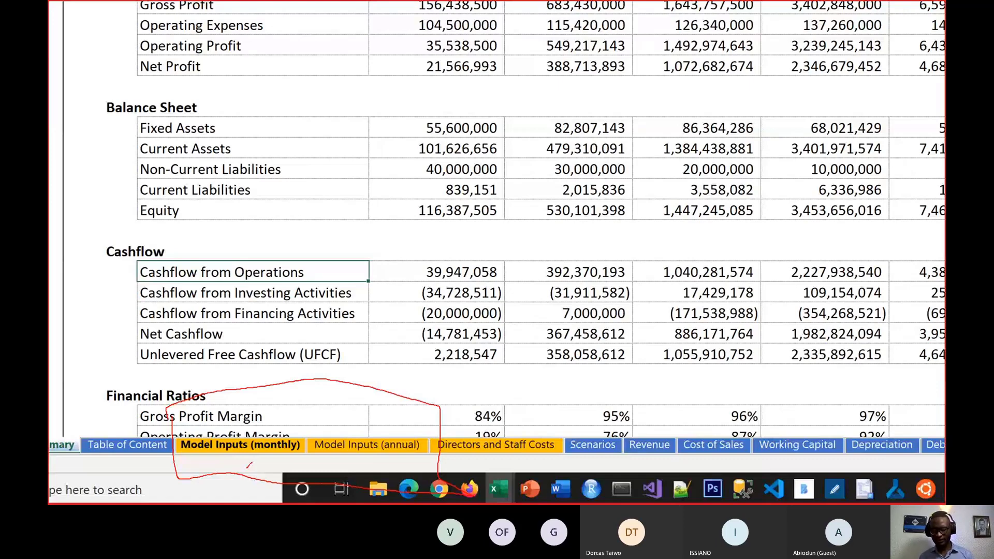
{"action": "left_click_drag", "start_coordinate": [393, 456], "coordinate": [387, 465]}
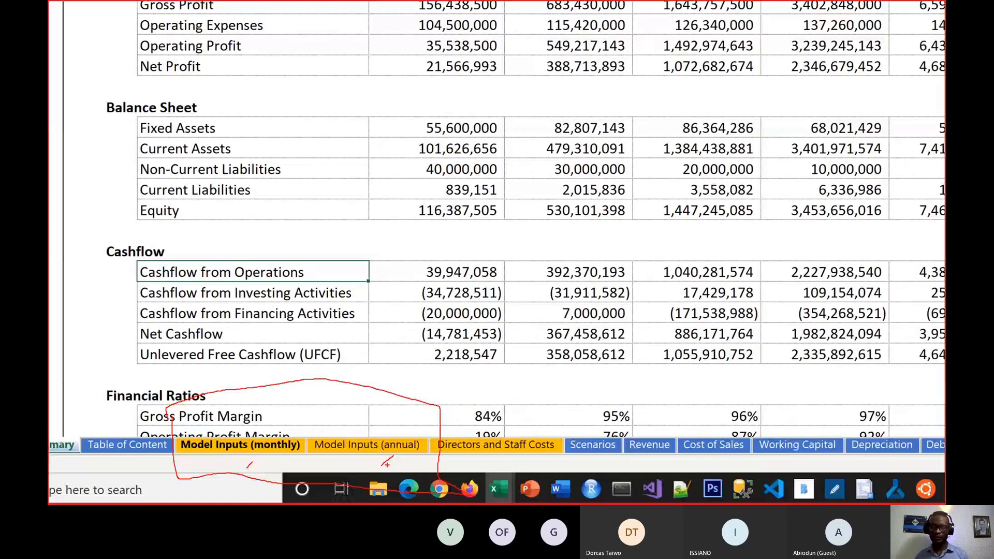
On the Model Inputs (monthly) sheet, enter the heading "UNIT ECONOMICS -- revenue, customers, arpc, cac" in cell C6
{"action": "left_click", "coordinate": [240, 444]}
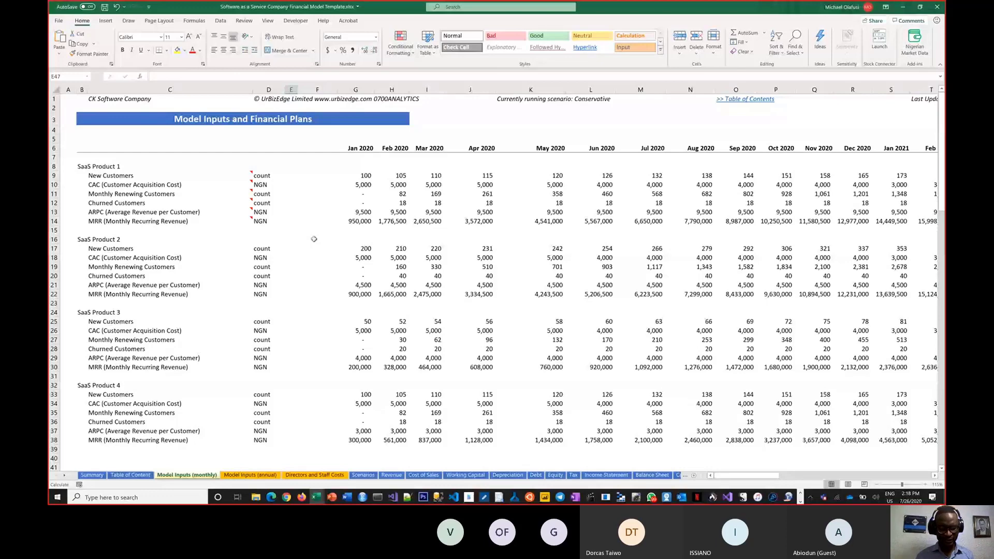
{"action": "left_click", "coordinate": [314, 239]}
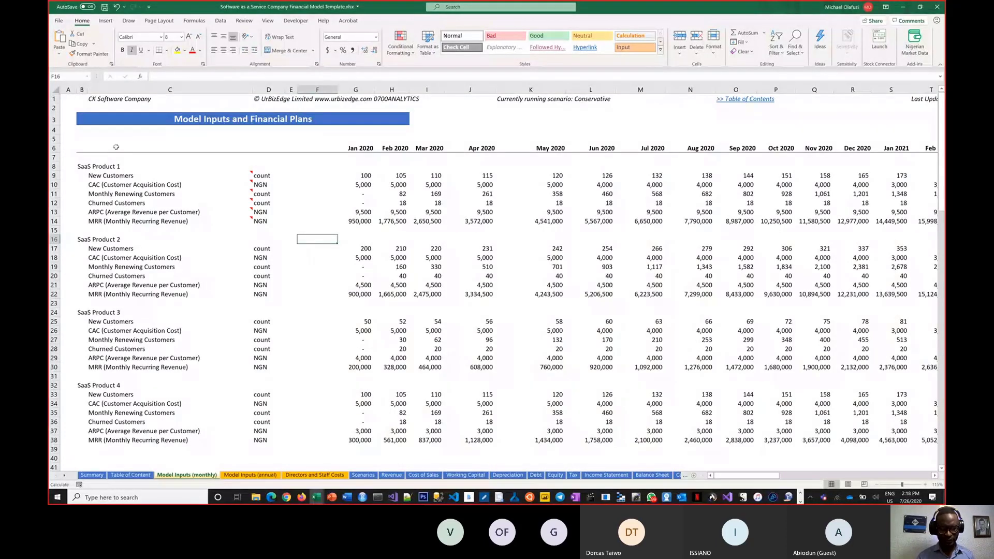
{"action": "double_click", "coordinate": [116, 147]}
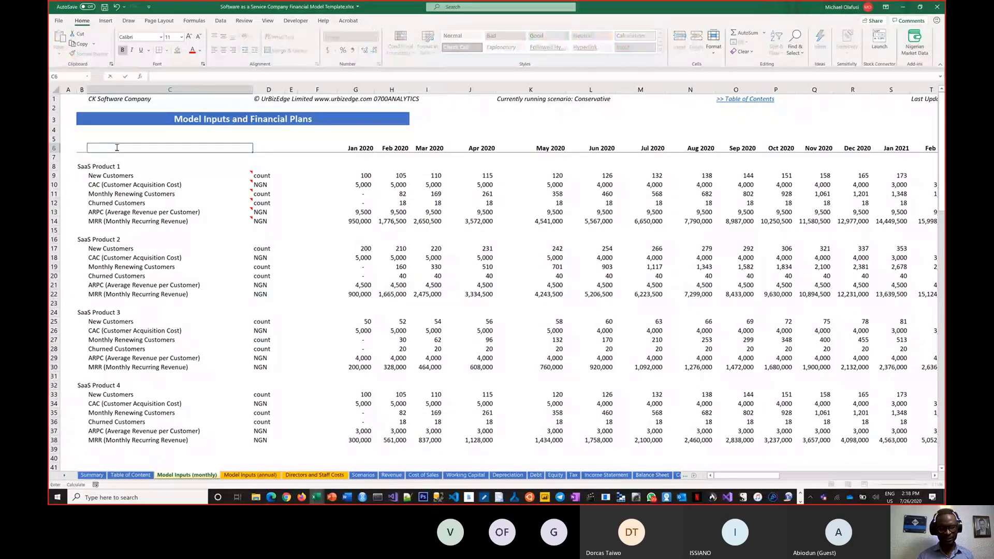
{"action": "type", "text": "UNIT ECON"}
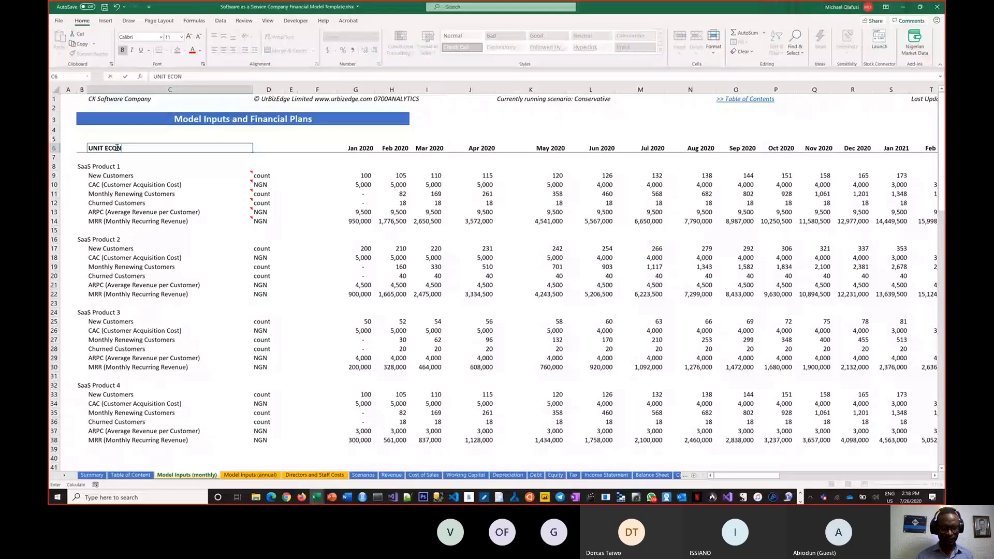
{"action": "type", "text": "OMI"}
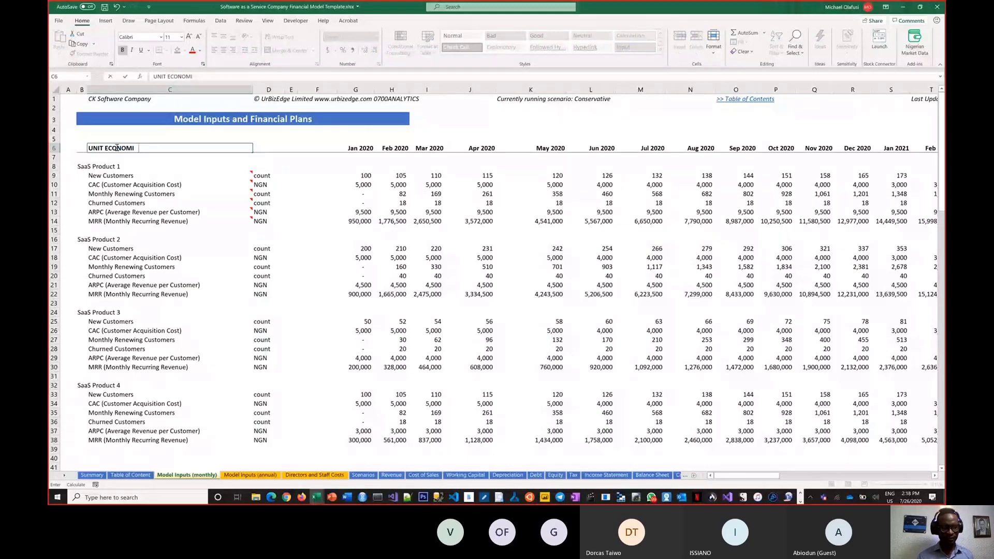
{"action": "type", "text": "CS"}
{"action": "type", "text": " -- reveue"}
{"action": "type", "text": "e"}
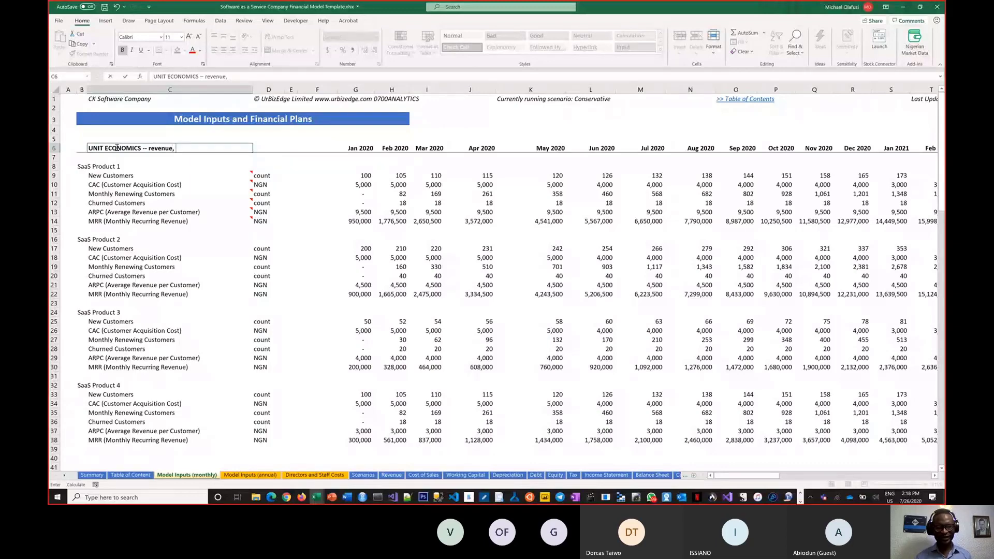
{"action": "type", "text": "customers,"}
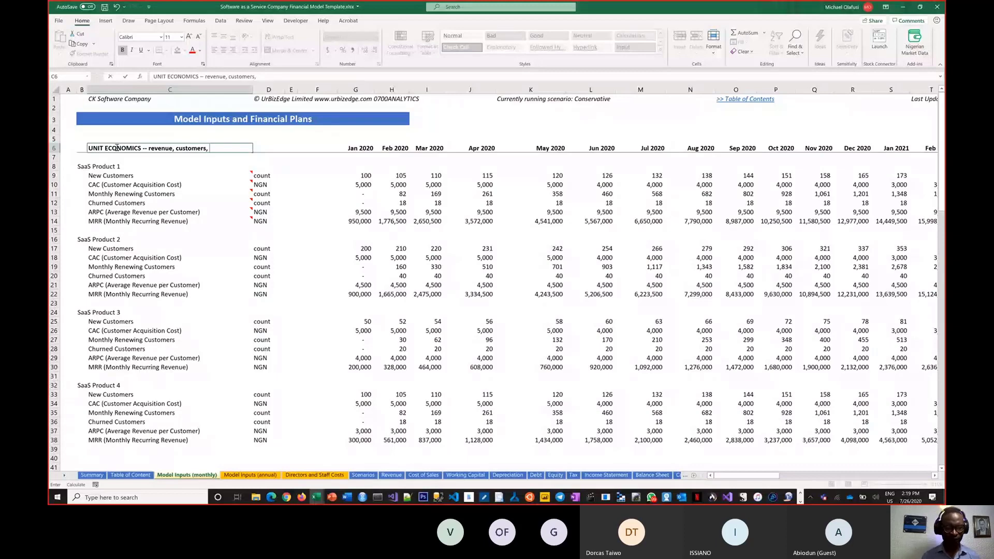
{"action": "type", "text": "arpc"}
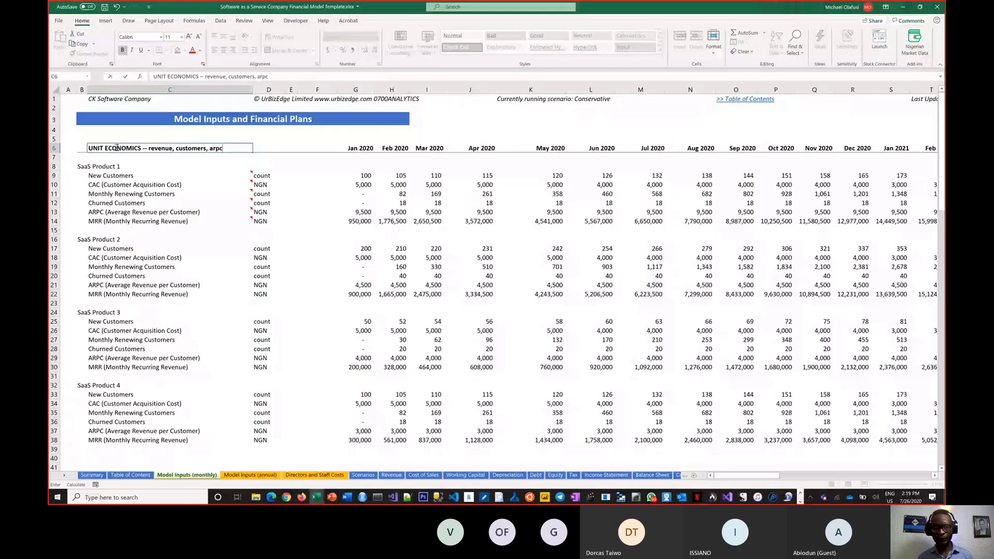
{"action": "type", "text": ", cac"}
{"action": "key", "text": "Return"}
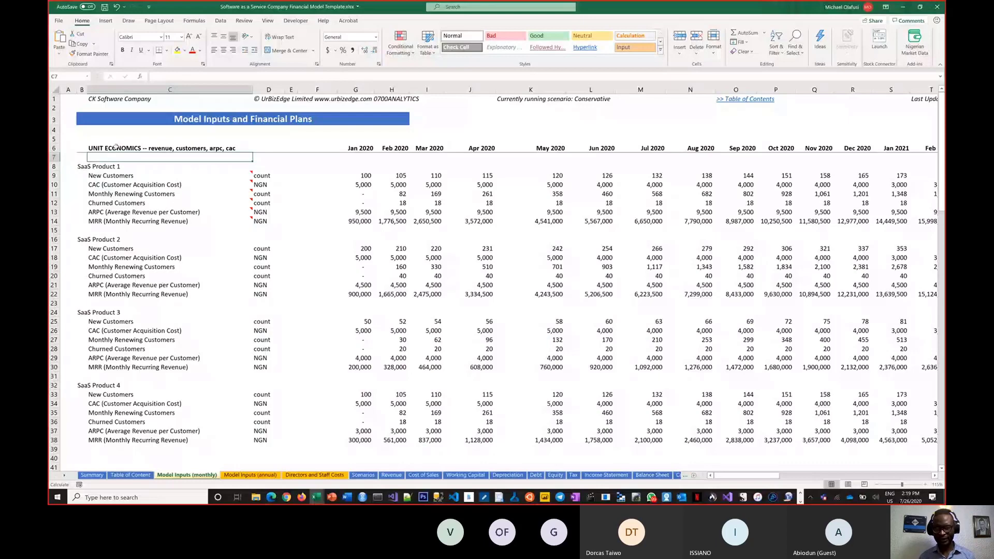
Switch to the Microsoft Teams meeting and check the meeting chat and the participant list for questions
{"action": "key", "text": "alt+Tab"}
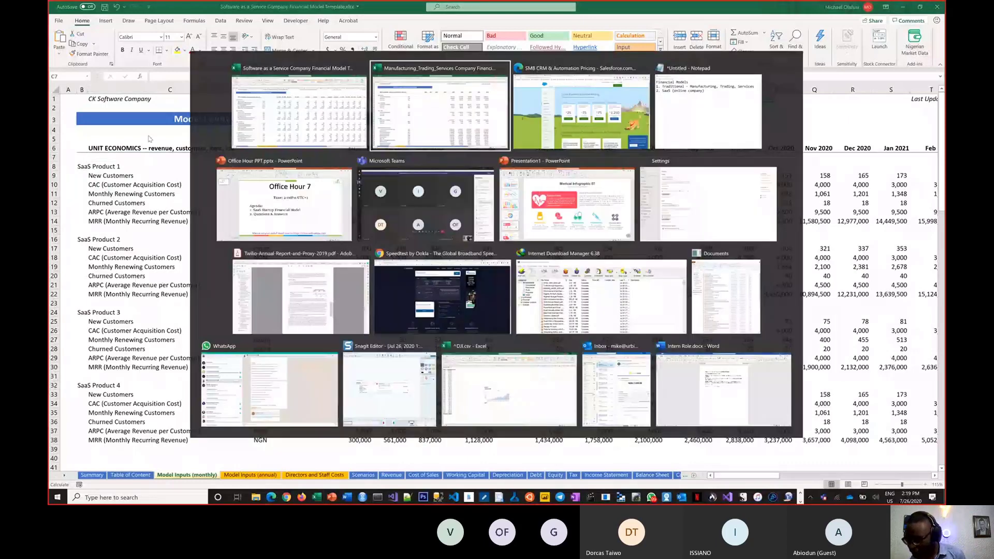
{"action": "key", "text": "alt+Tab"}
{"action": "key", "text": "alt+Tab"}
{"action": "key", "text": "alt+Tab"}
{"action": "key", "text": "alt+Tab"}
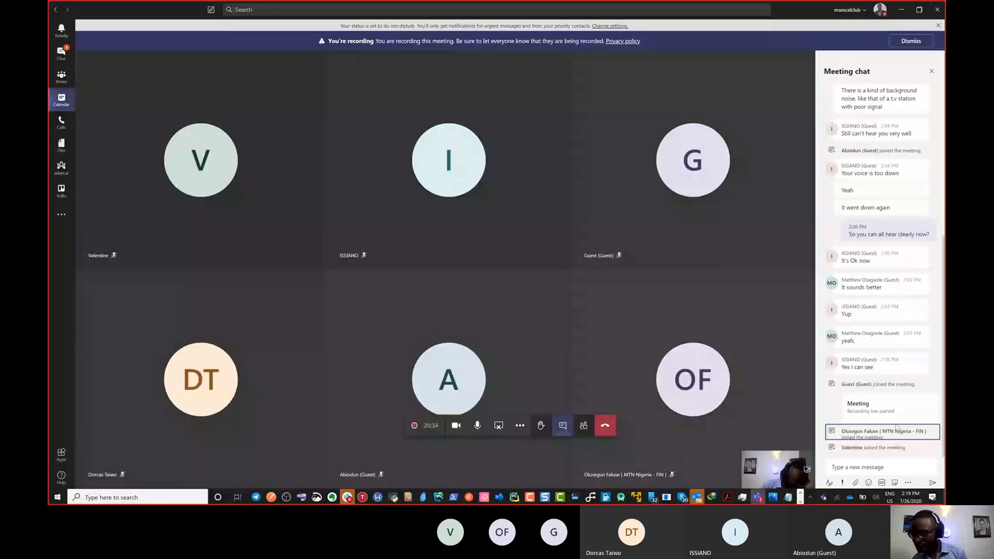
{"action": "scroll", "coordinate": [896, 427], "scroll_direction": "up", "scroll_amount": 3}
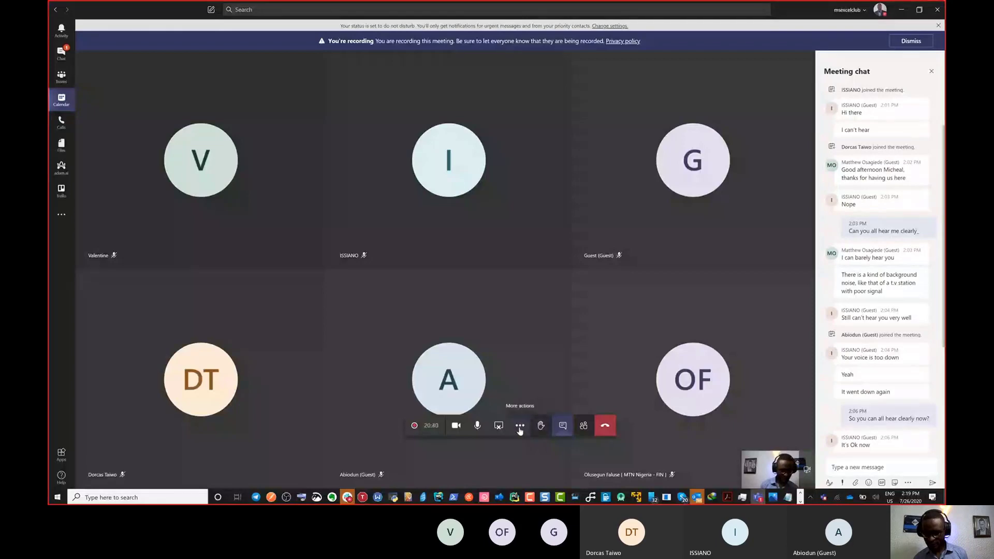
{"action": "left_click", "coordinate": [583, 427]}
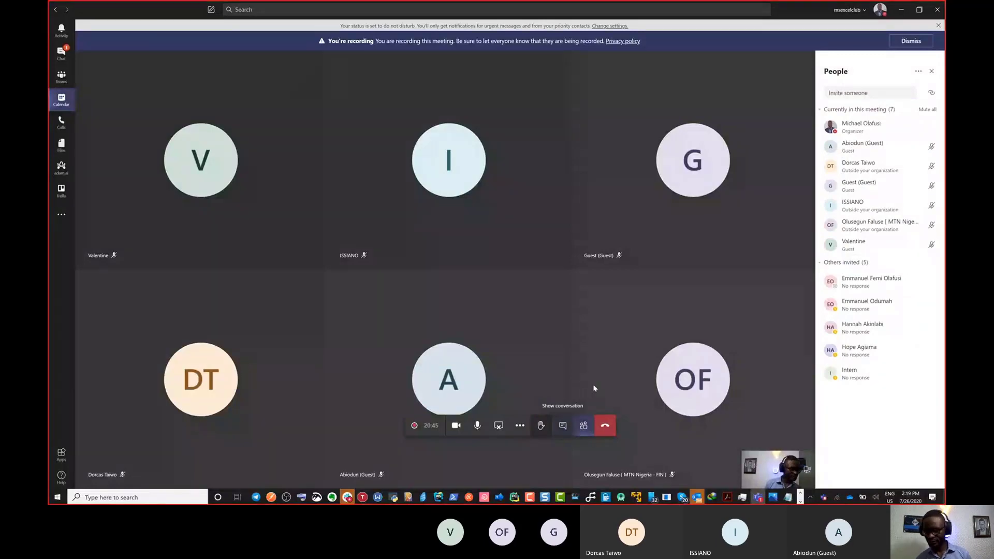
{"action": "left_click", "coordinate": [563, 425]}
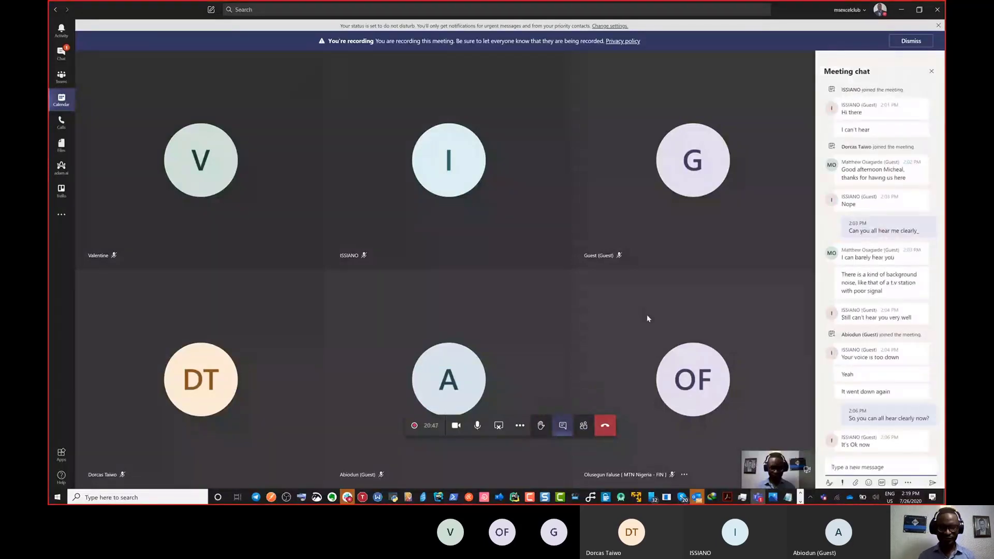
Return to the SaaS model workbook and examine SaaS Product 1's New Customers and CAC inputs for Jan 2020
{"action": "key", "text": "alt+Tab"}
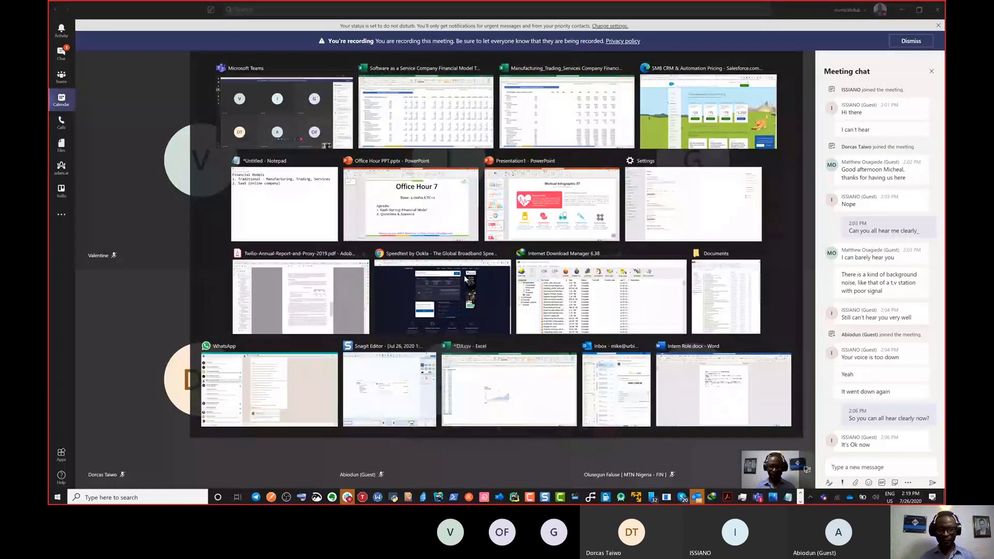
{"action": "key", "text": "alt"}
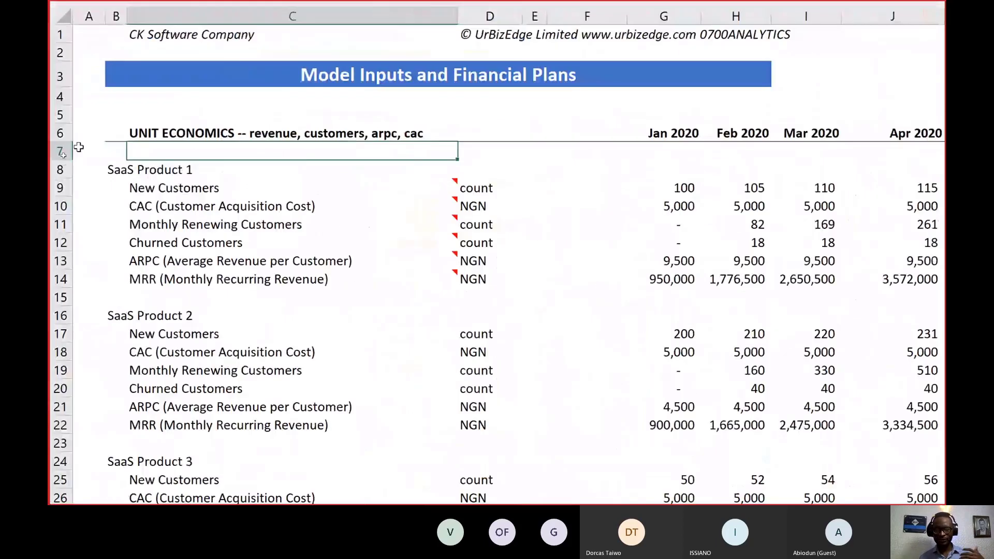
{"action": "left_click", "coordinate": [78, 147]}
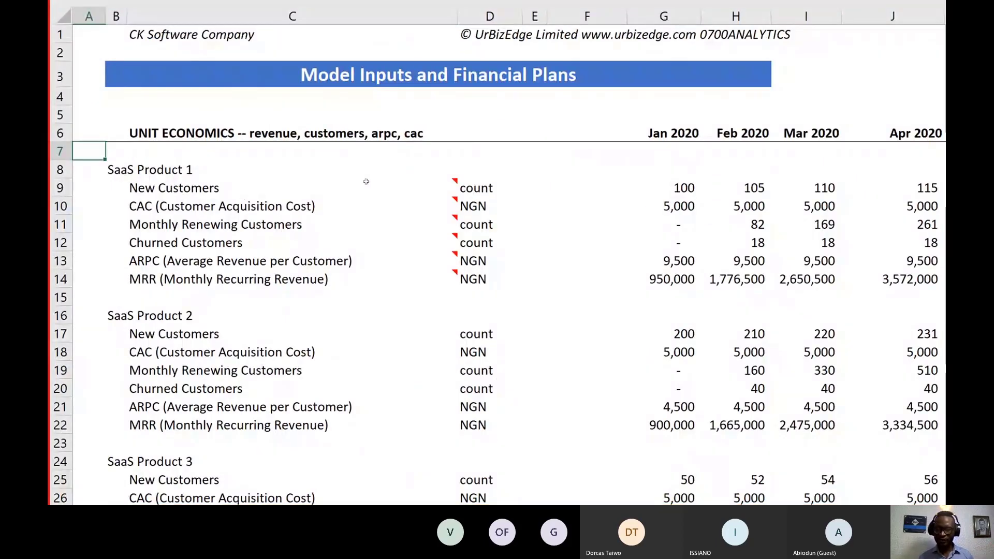
{"action": "left_click", "coordinate": [669, 187]}
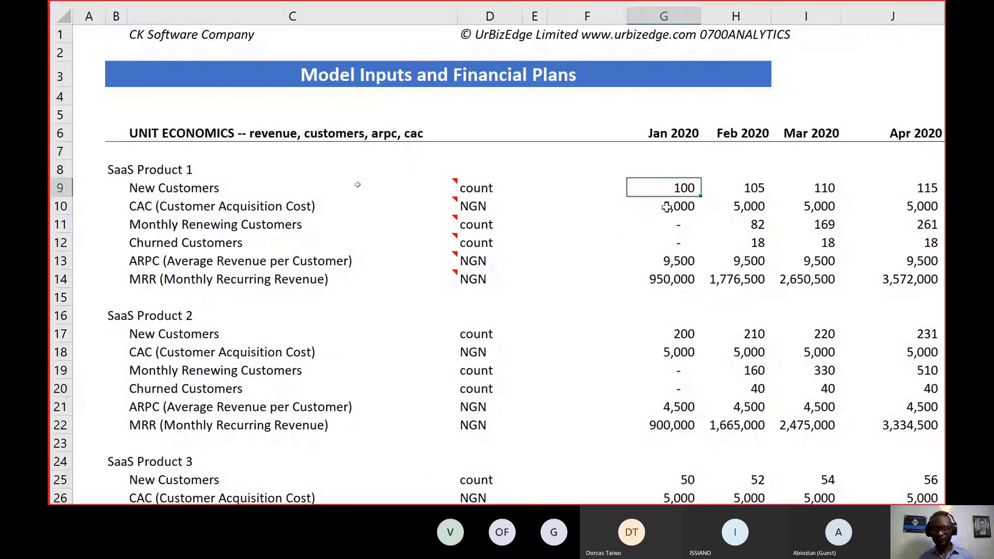
{"action": "left_click_drag", "start_coordinate": [667, 206], "coordinate": [224, 202]}
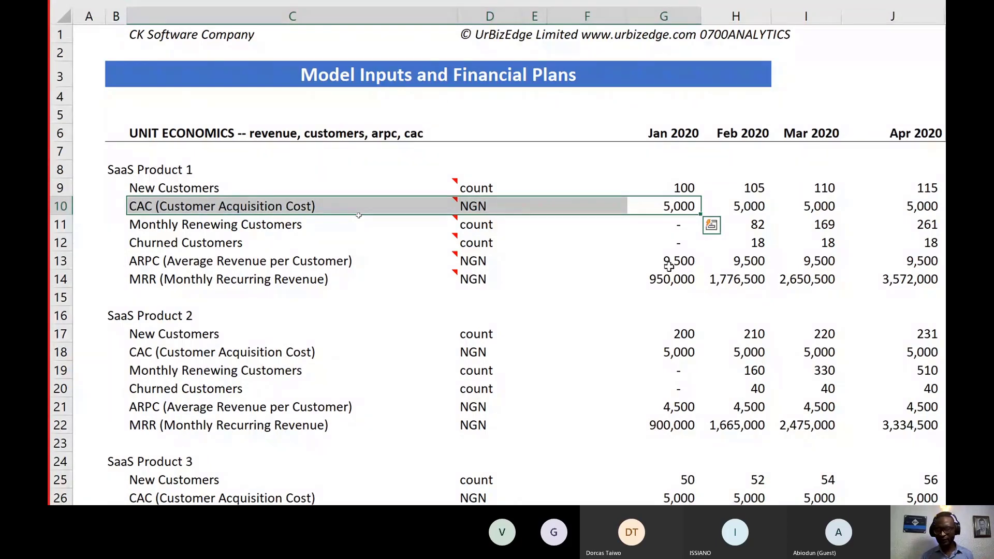
Examine SaaS Product 1's Churned Customers, Monthly Renewing Customers and ARPC rows for Jan and Feb 2020, including the cell notes
{"action": "left_click_drag", "start_coordinate": [173, 242], "coordinate": [745, 235]}
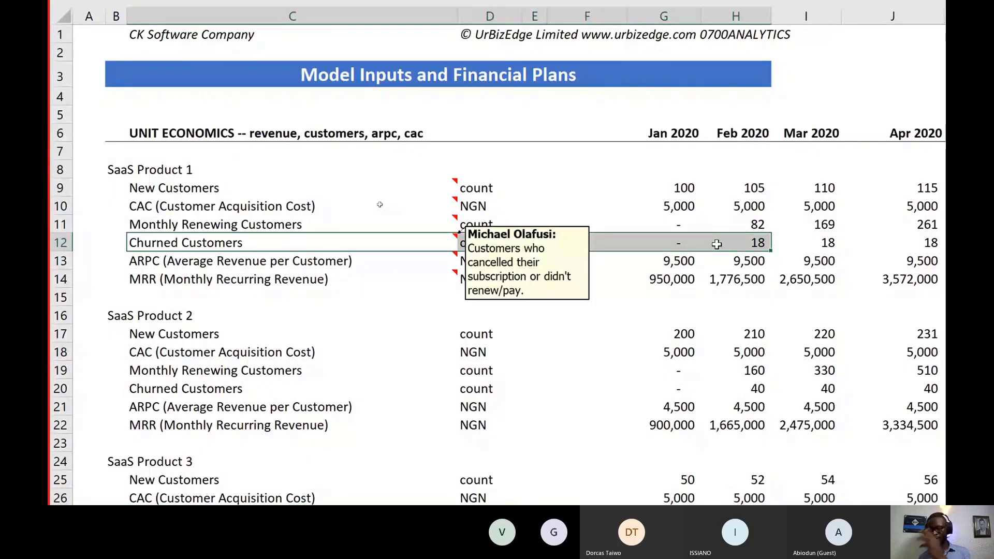
{"action": "left_click_drag", "start_coordinate": [717, 244], "coordinate": [694, 244]}
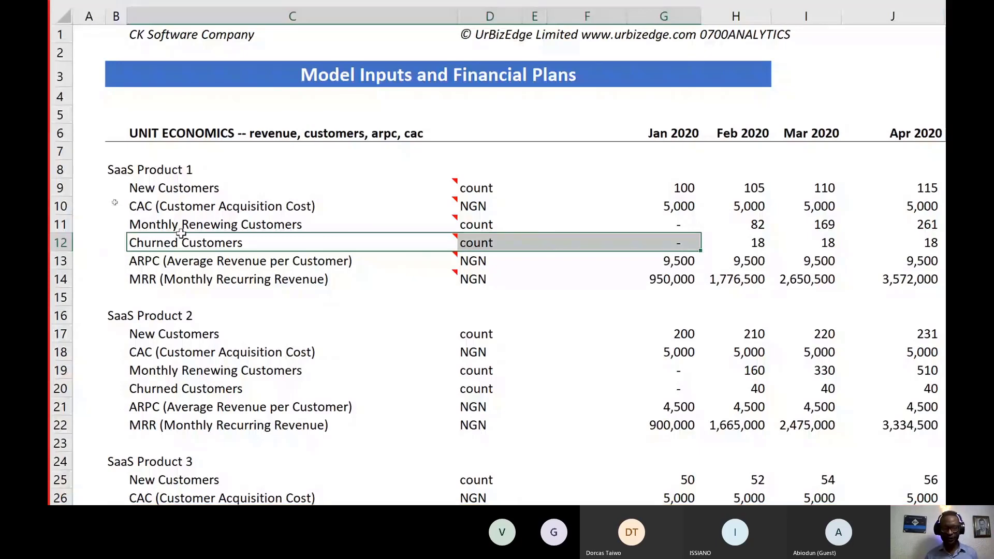
{"action": "left_click_drag", "start_coordinate": [181, 231], "coordinate": [756, 210]}
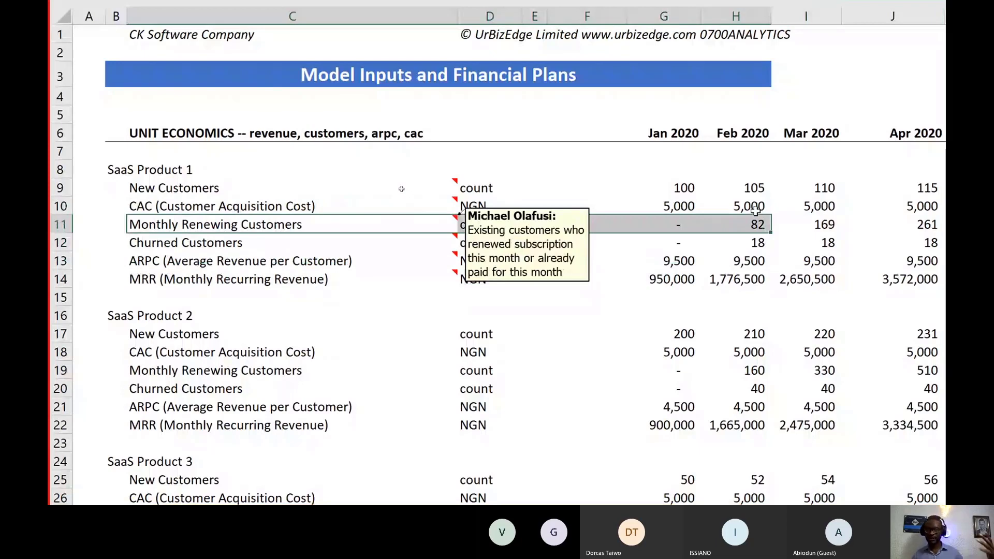
{"action": "left_click_drag", "start_coordinate": [756, 209], "coordinate": [752, 227]}
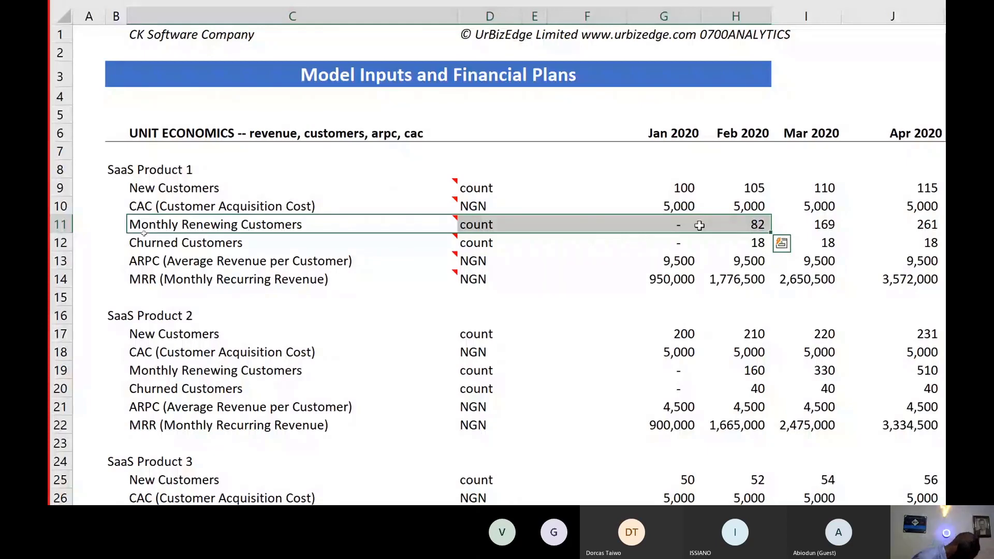
{"action": "left_click_drag", "start_coordinate": [337, 261], "coordinate": [708, 262]}
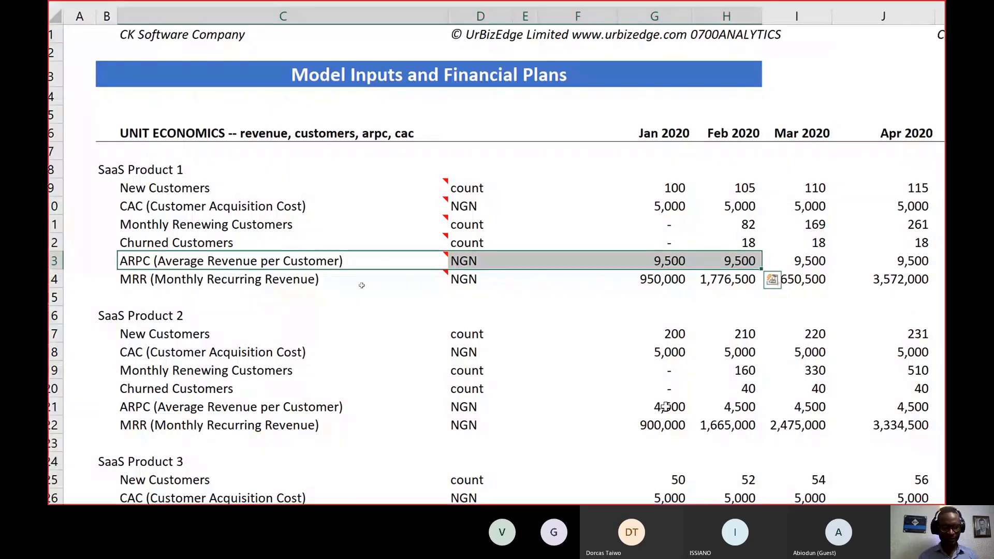
Rename the SaaS Product 1 heading in cell B8 as "Standard Plan"
{"action": "left_click", "coordinate": [112, 170]}
{"action": "type", "text": "Standard P"}
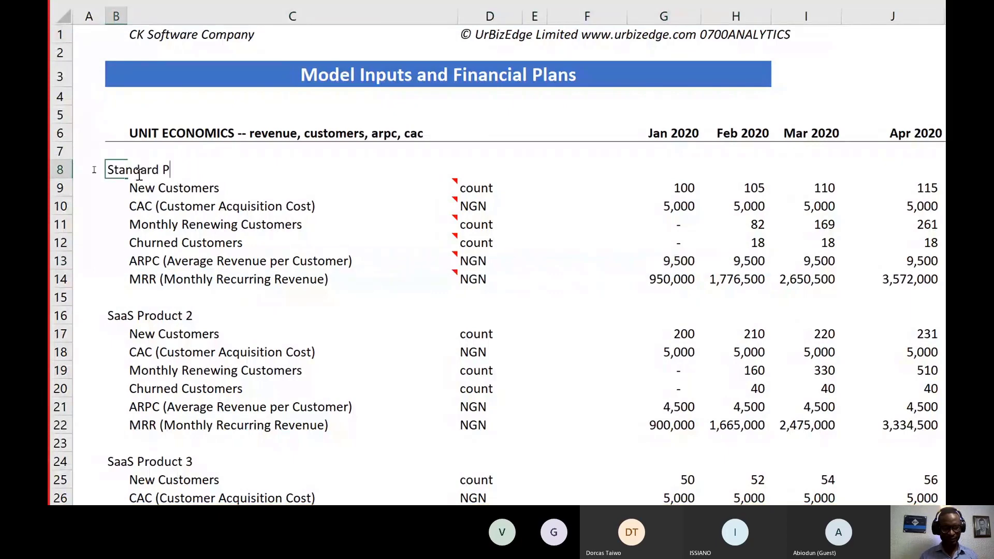
{"action": "type", "text": "lan"}
{"action": "key", "text": "ctrl+Return"}
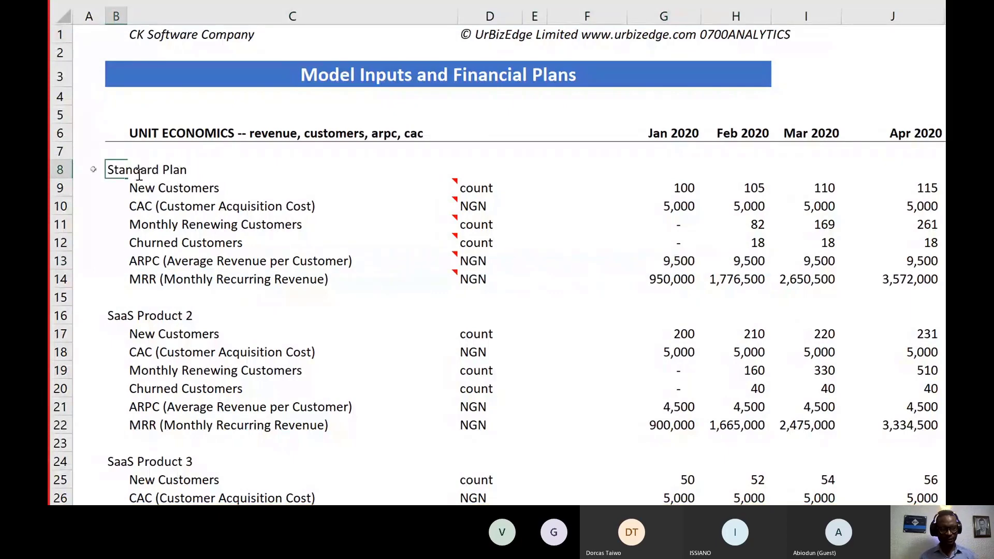
{"action": "key", "text": "Return"}
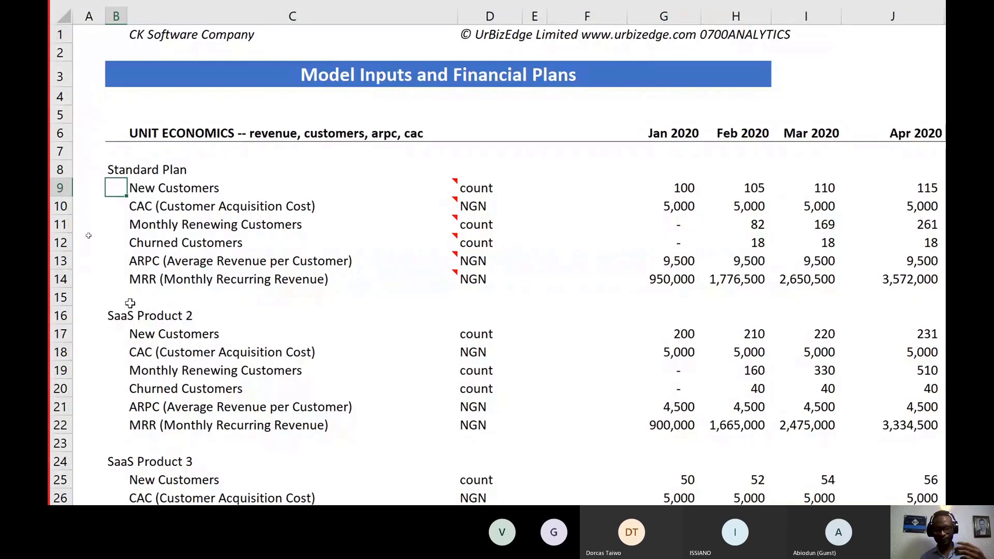
Undo the renaming of the heading in cell B8
{"action": "left_click", "coordinate": [131, 309]}
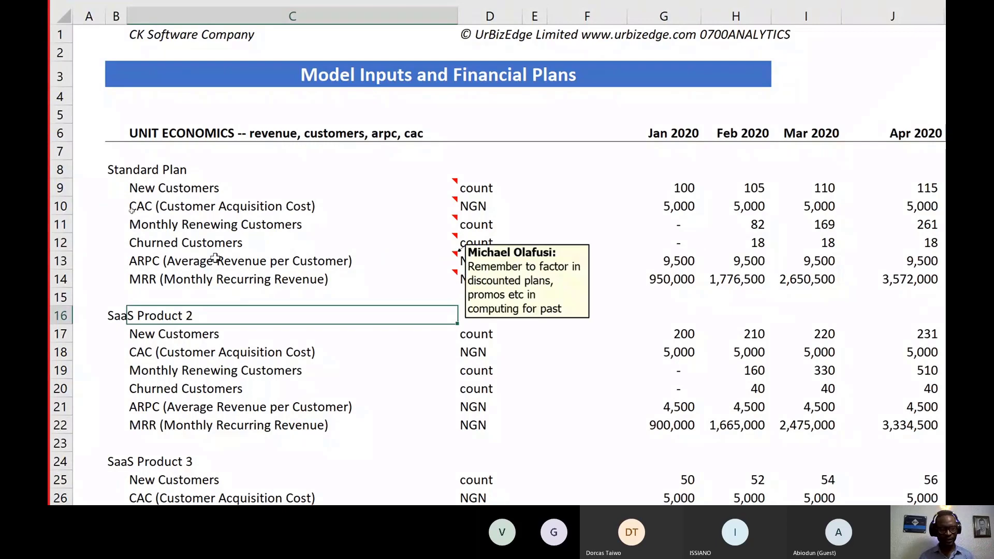
{"action": "left_click", "coordinate": [197, 242]}
{"action": "left_click", "coordinate": [115, 166]}
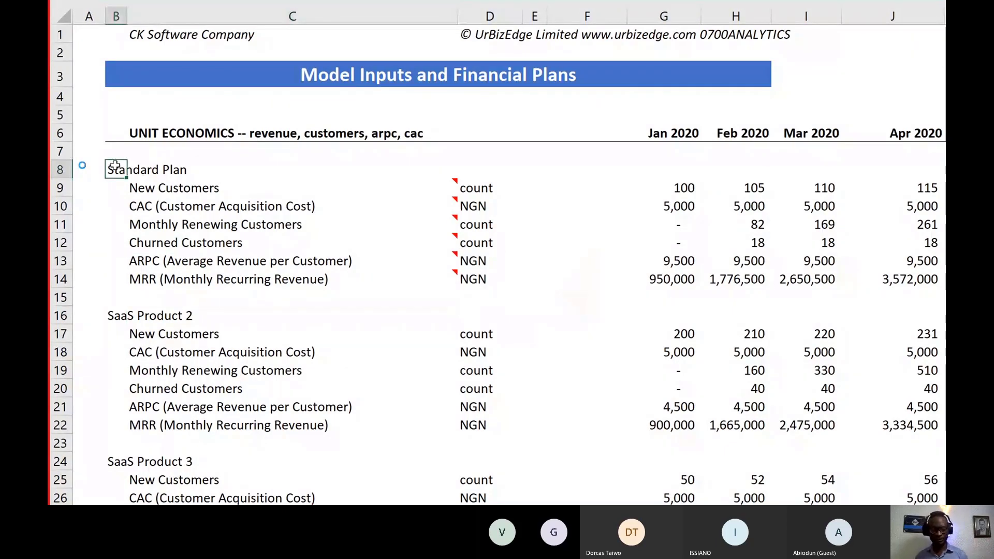
{"action": "key", "text": "ctrl+z"}
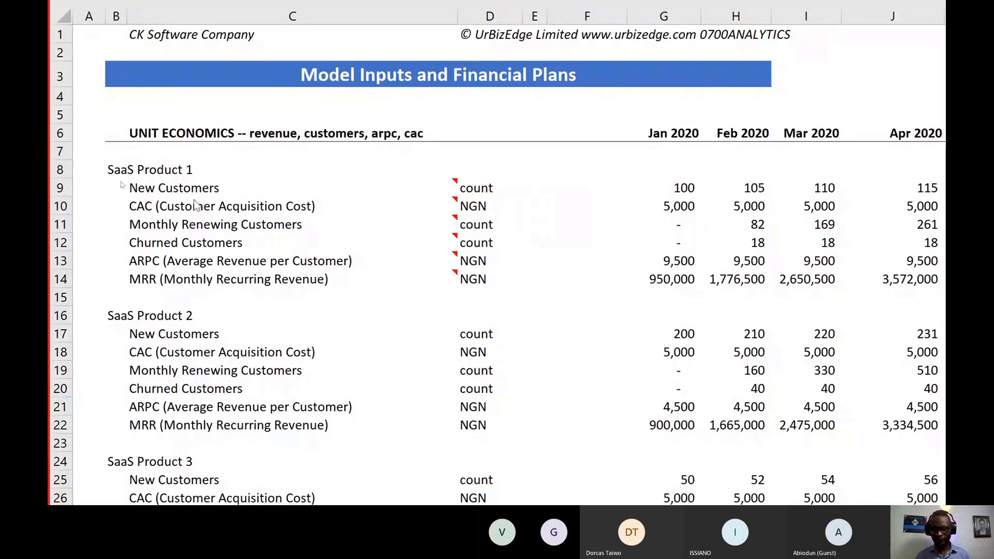
Switch to the Salesforce pricing page in the browser and examine the Small Business plans and the list of product categories
{"action": "key", "text": "alt+Tab"}
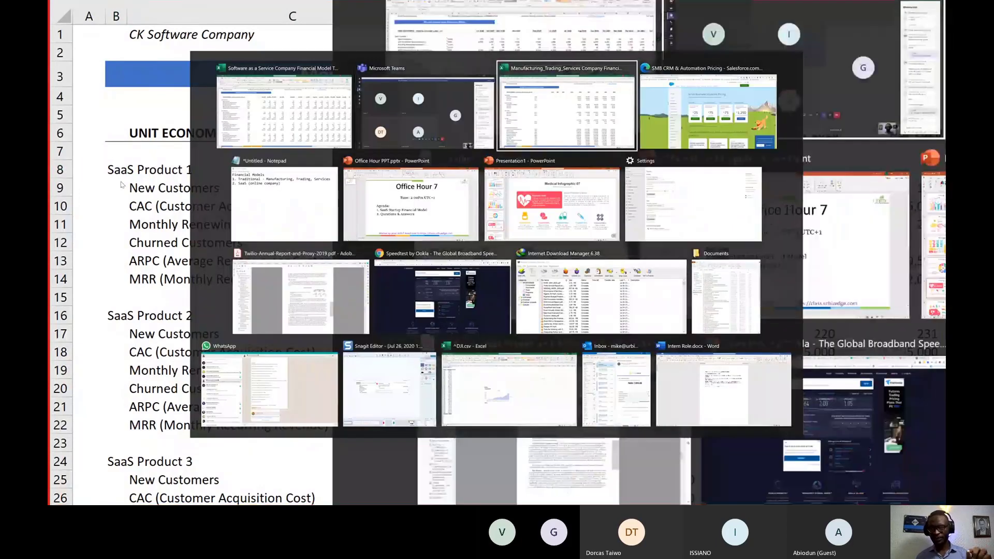
{"action": "key", "text": "alt+Tab"}
{"action": "key", "text": "alt+Tab"}
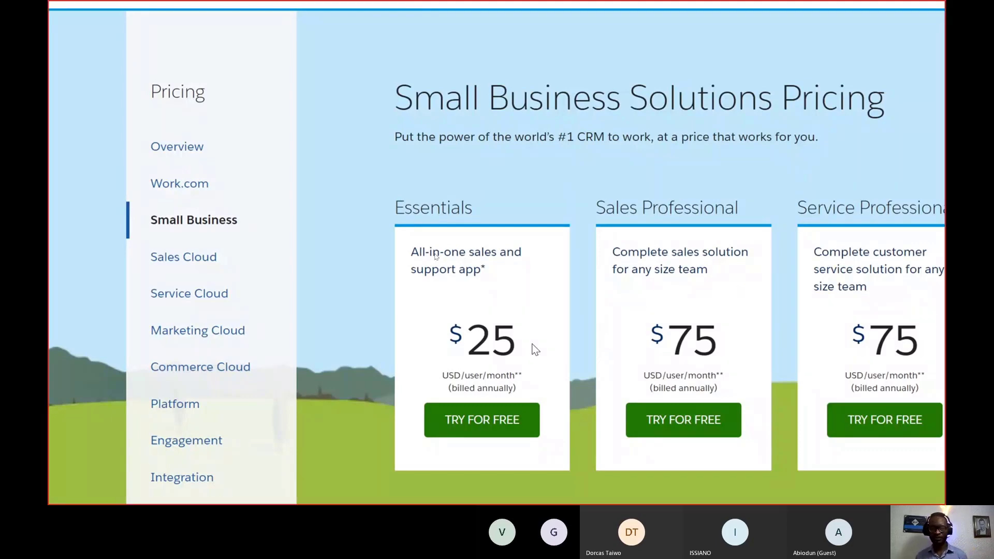
{"action": "scroll", "coordinate": [160, 356], "scroll_direction": "left", "scroll_amount": 3}
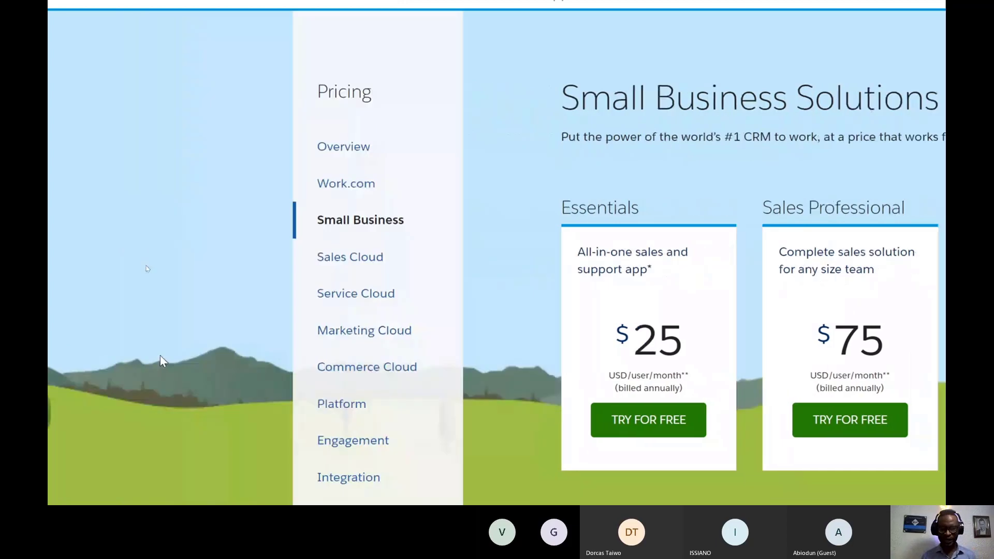
{"action": "scroll", "coordinate": [160, 356], "scroll_direction": "left", "scroll_amount": 2}
{"action": "scroll", "coordinate": [160, 439], "scroll_direction": "down", "scroll_amount": 1}
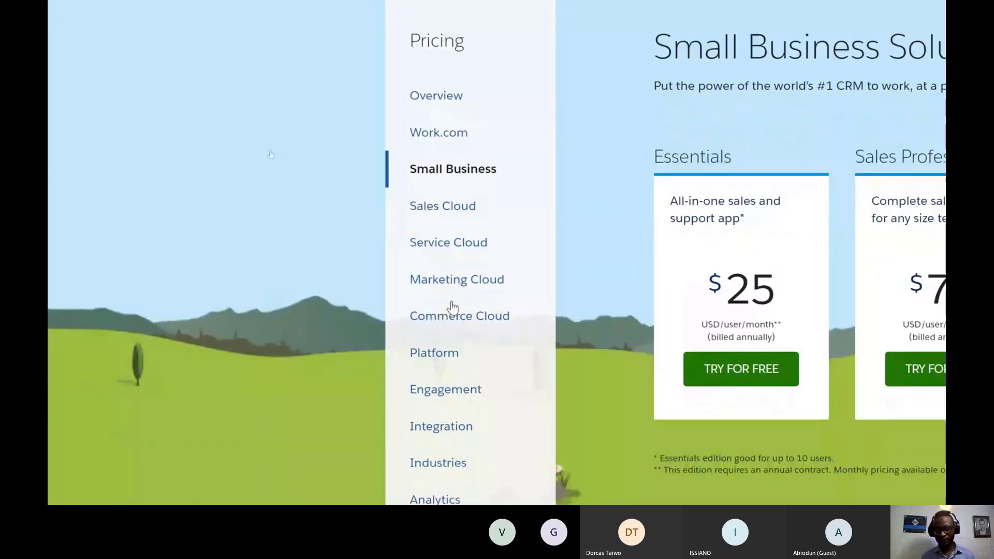
{"action": "scroll", "coordinate": [452, 307], "scroll_direction": "up", "scroll_amount": 2}
{"action": "scroll", "coordinate": [439, 435], "scroll_direction": "down", "scroll_amount": 1}
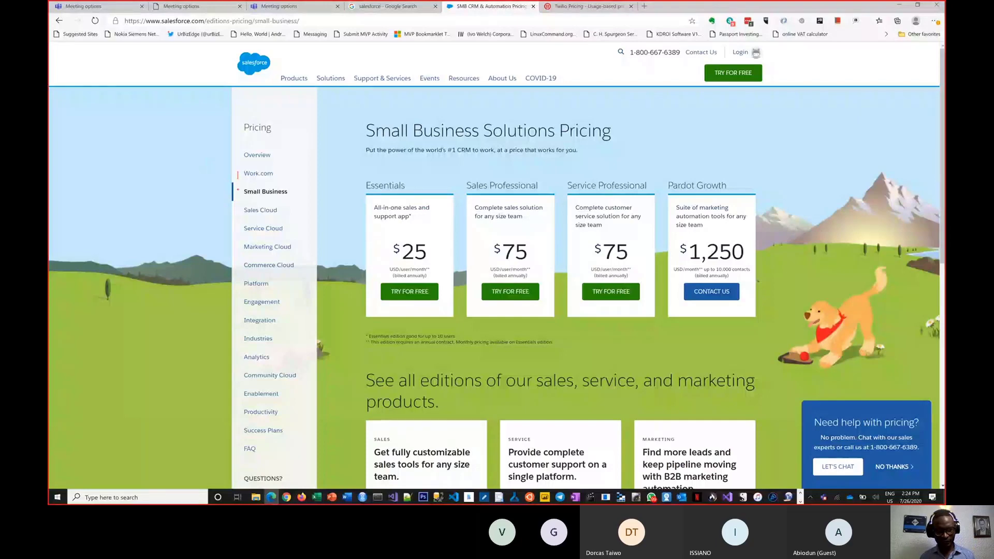
Annotate the page by numbering the categories from Work.com to Success Plans 1 to 15 and circling the four Small Business plan cards
{"action": "left_click_drag", "start_coordinate": [238, 188], "coordinate": [239, 196]}
{"action": "left_click_drag", "start_coordinate": [237, 205], "coordinate": [235, 274]}
{"action": "left_click_drag", "start_coordinate": [231, 284], "coordinate": [236, 283]}
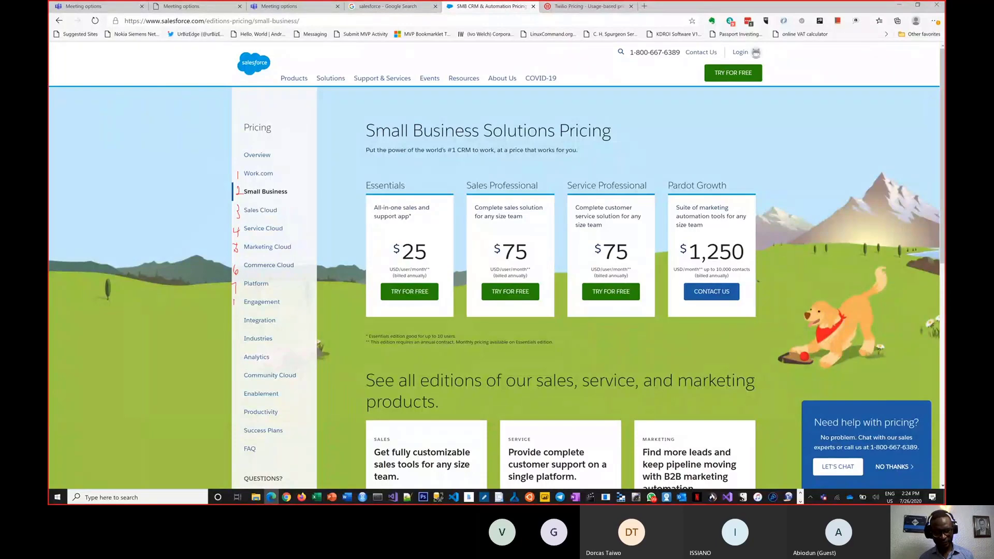
{"action": "left_click_drag", "start_coordinate": [235, 304], "coordinate": [233, 364]}
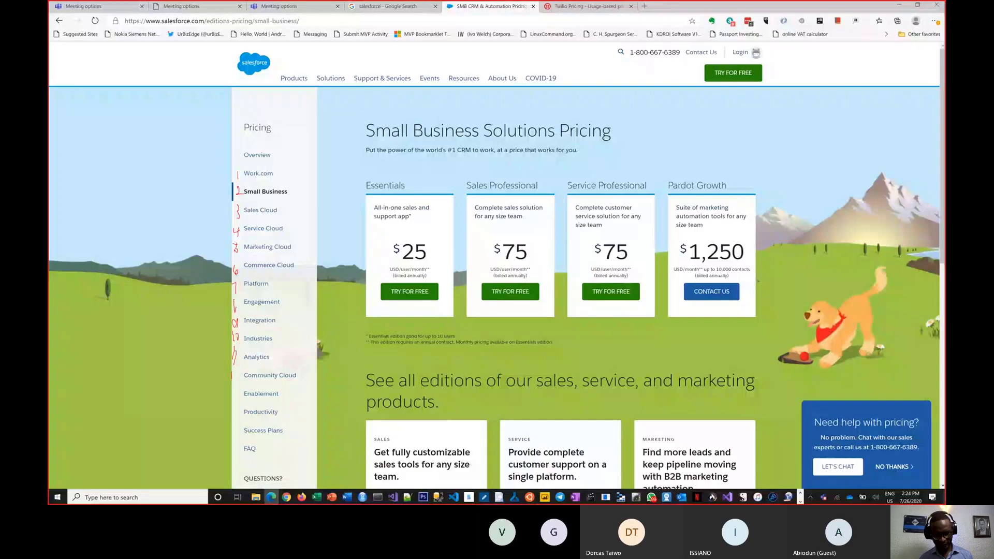
{"action": "left_click_drag", "start_coordinate": [235, 373], "coordinate": [237, 386]}
{"action": "left_click_drag", "start_coordinate": [232, 392], "coordinate": [232, 406]}
{"action": "left_click_drag", "start_coordinate": [236, 392], "coordinate": [236, 407]}
{"action": "left_click_drag", "start_coordinate": [234, 413], "coordinate": [234, 423]}
{"action": "left_click_drag", "start_coordinate": [238, 412], "coordinate": [234, 435]}
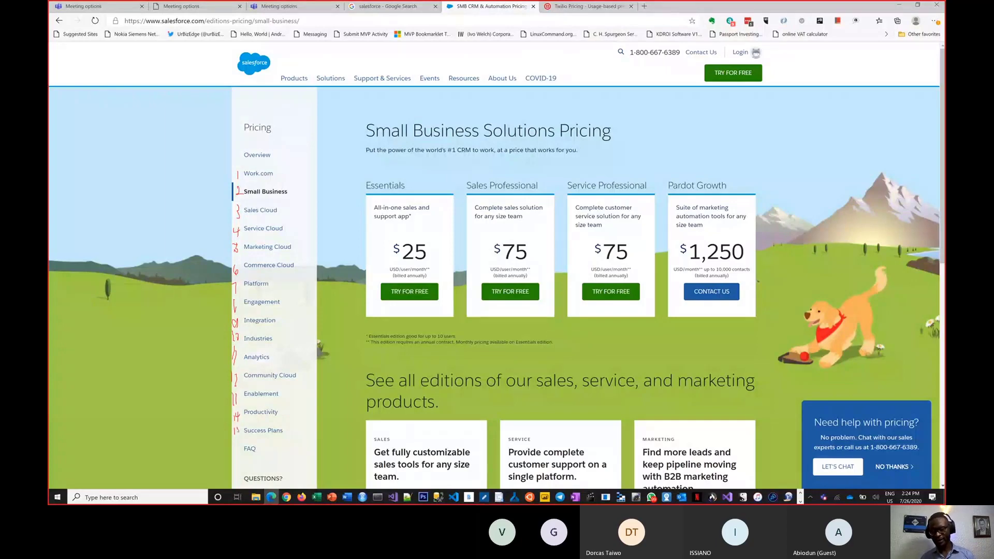
{"action": "mouse_move", "coordinate": [355, 165]}
{"action": "left_mouse_down"}
{"action": "mouse_move", "coordinate": [485, 425]}
{"action": "mouse_move", "coordinate": [625, 361]}
{"action": "mouse_move", "coordinate": [712, 164]}
{"action": "left_mouse_up"}
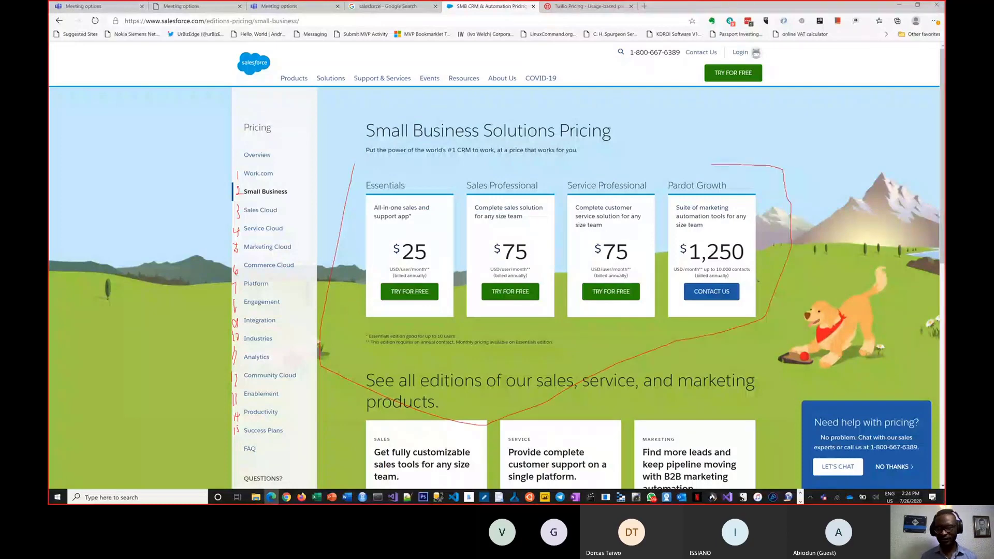
{"action": "left_click_drag", "start_coordinate": [711, 164], "coordinate": [354, 166]}
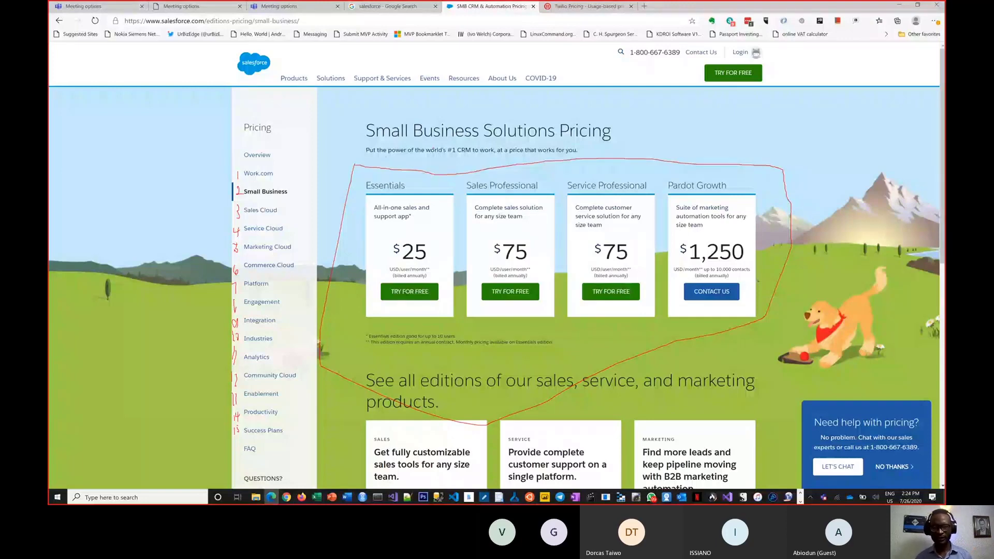
Return to the SaaS model workbook in Excel and examine SaaS Product 1's New Customers and CAC labels with their cell notes
{"action": "key", "text": "alt+Tab"}
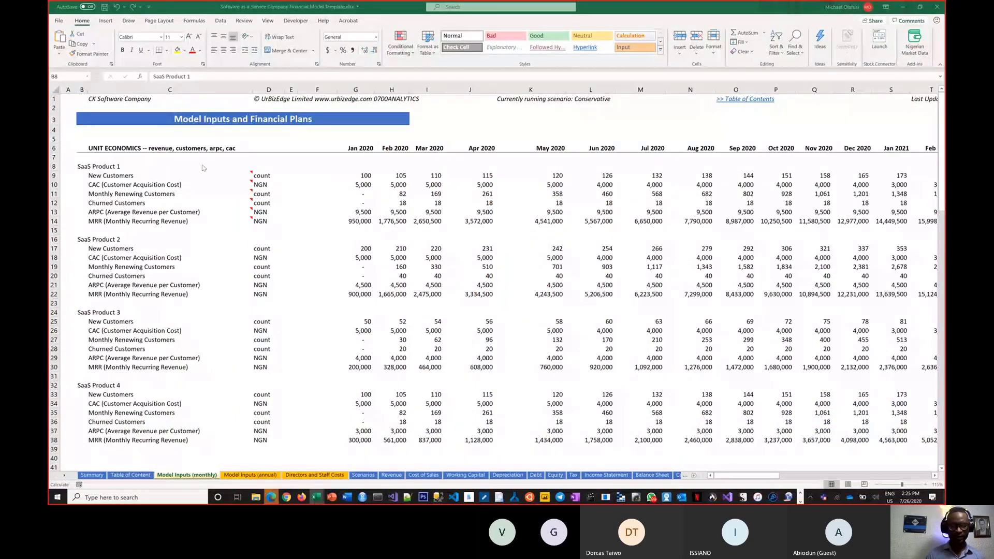
{"action": "left_click", "coordinate": [162, 193]}
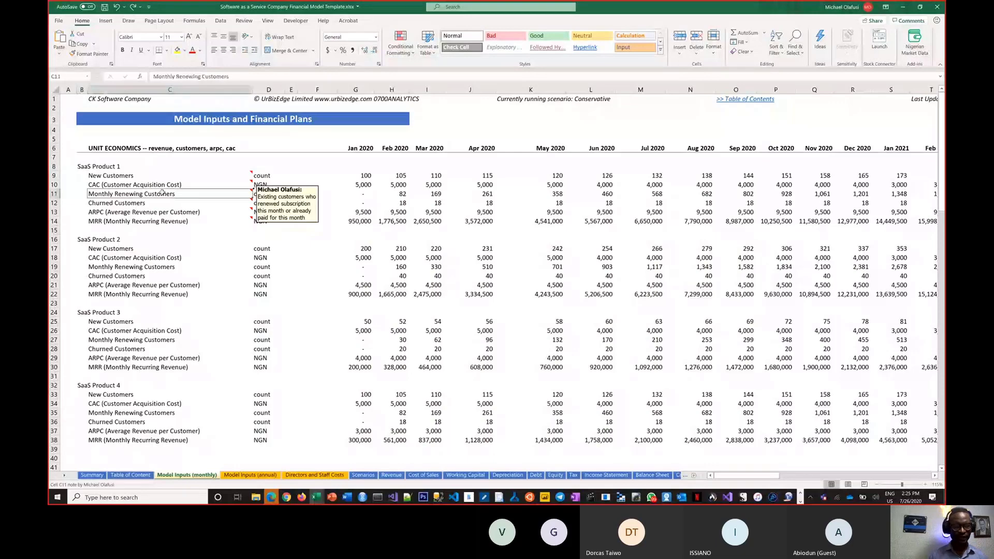
{"action": "scroll", "coordinate": [162, 192], "scroll_direction": "up", "scroll_amount": 2, "text": "ctrl"}
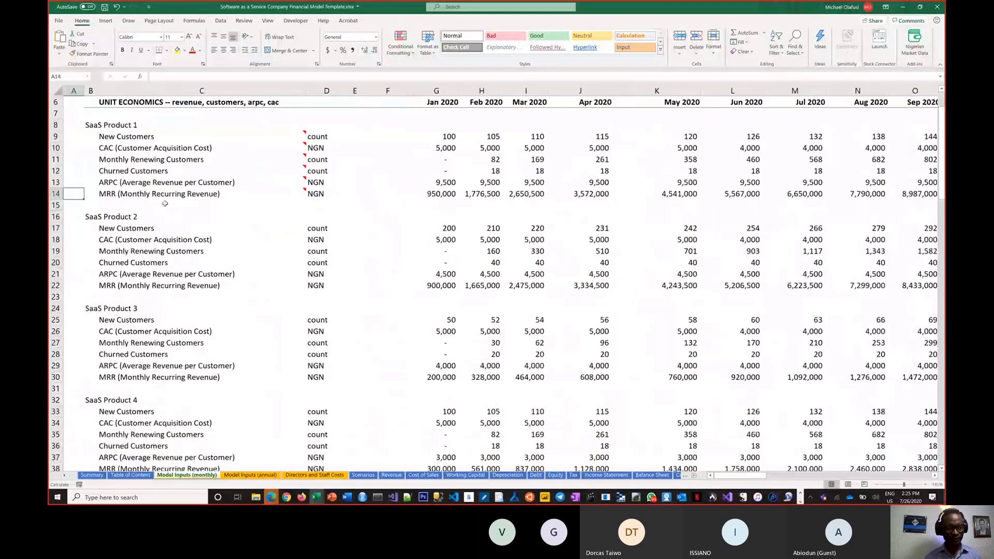
{"action": "left_click", "coordinate": [122, 136]}
{"action": "scroll", "coordinate": [111, 155], "scroll_direction": "up", "scroll_amount": 1}
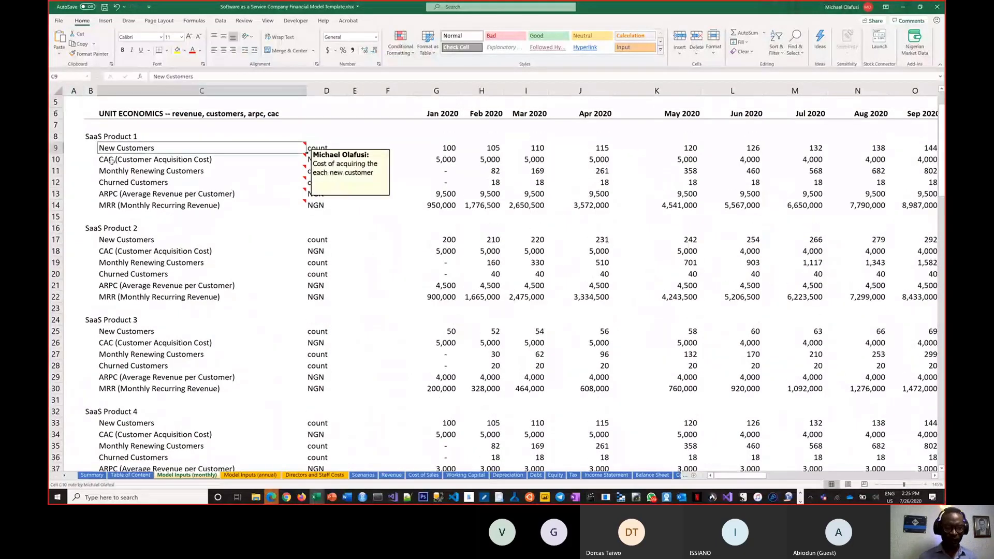
{"action": "left_click", "coordinate": [111, 161]}
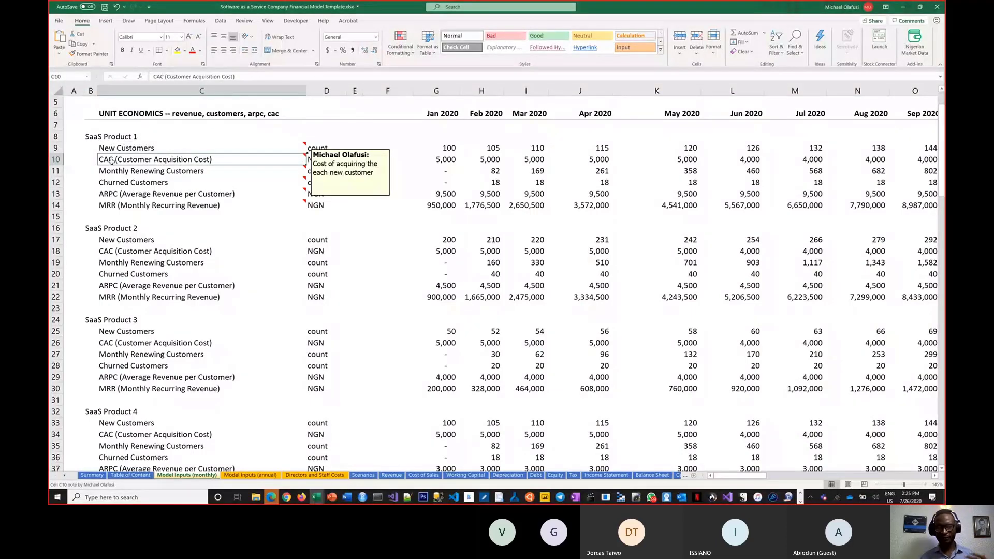
Examine SaaS Product 1's Monthly Renewing Customers, Churned Customers, ARPC and MRR rows across the first months of 2020
{"action": "key", "text": "Down"}
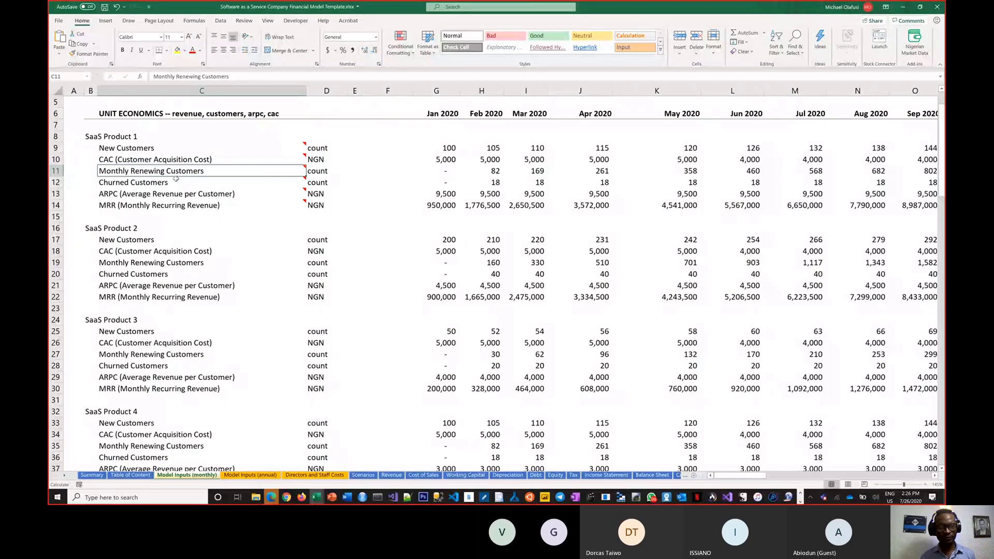
{"action": "left_click", "coordinate": [56, 171]}
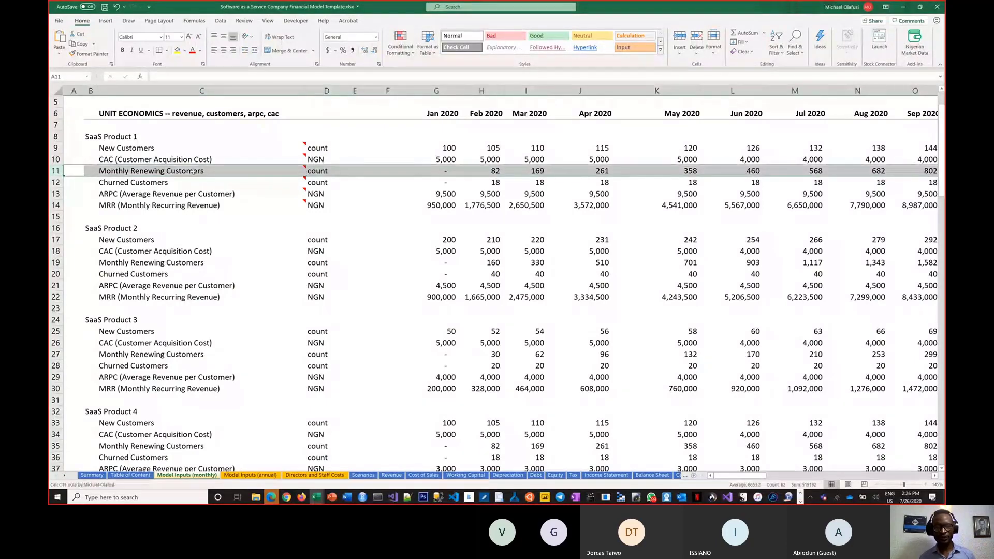
{"action": "left_click", "coordinate": [56, 159]}
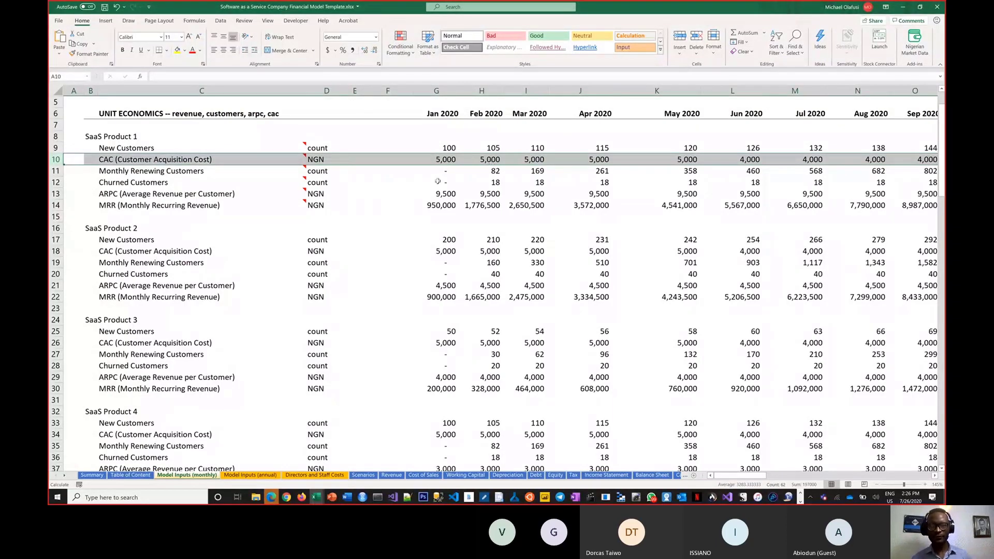
{"action": "left_click_drag", "start_coordinate": [437, 170], "coordinate": [612, 183]}
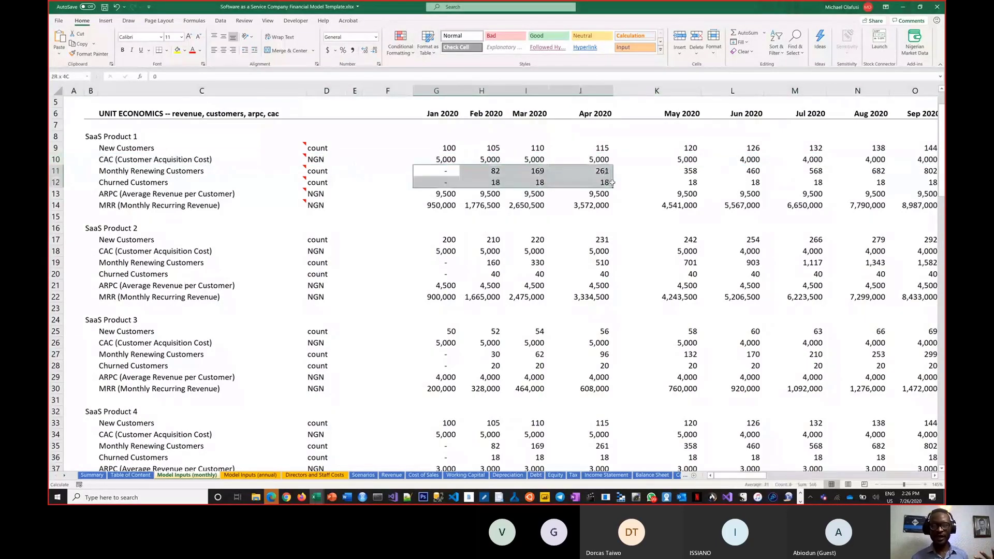
{"action": "left_click_drag", "start_coordinate": [612, 183], "coordinate": [730, 173]}
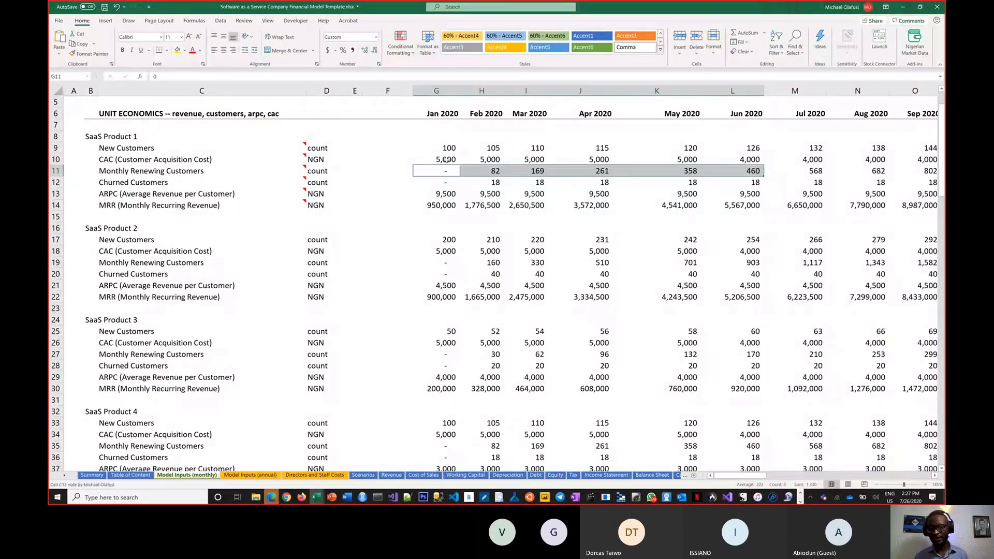
{"action": "left_click_drag", "start_coordinate": [162, 185], "coordinate": [709, 188]}
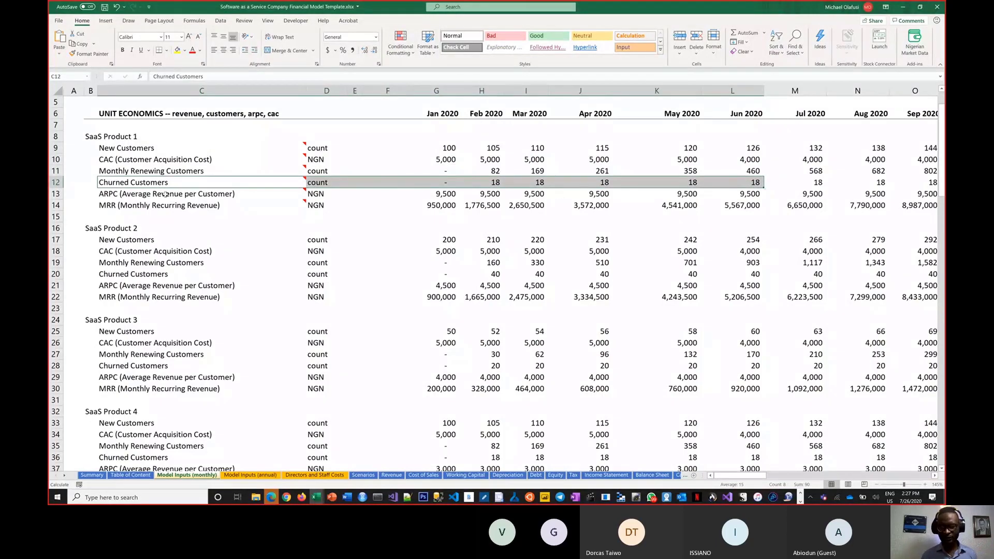
{"action": "left_click_drag", "start_coordinate": [165, 194], "coordinate": [595, 194]}
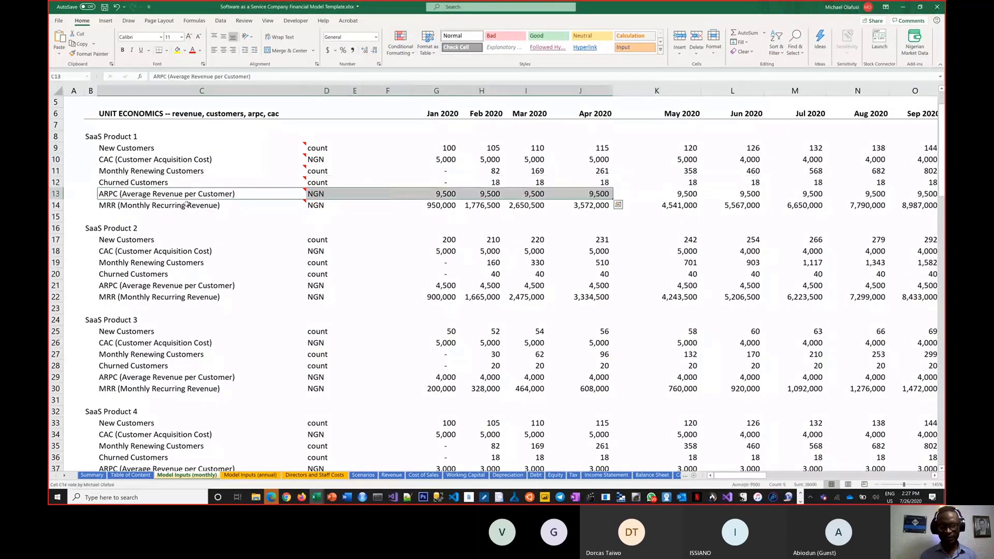
{"action": "left_click_drag", "start_coordinate": [187, 205], "coordinate": [595, 205]}
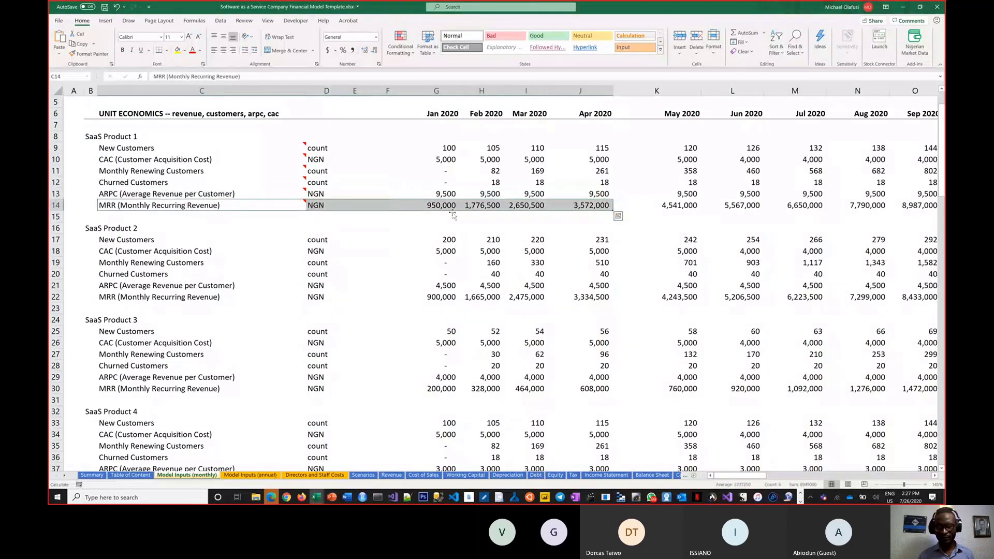
Inspect the MRR formulas for Jan and Feb 2020 in cells G14 and H14, leaving them as they are
{"action": "double_click", "coordinate": [446, 205]}
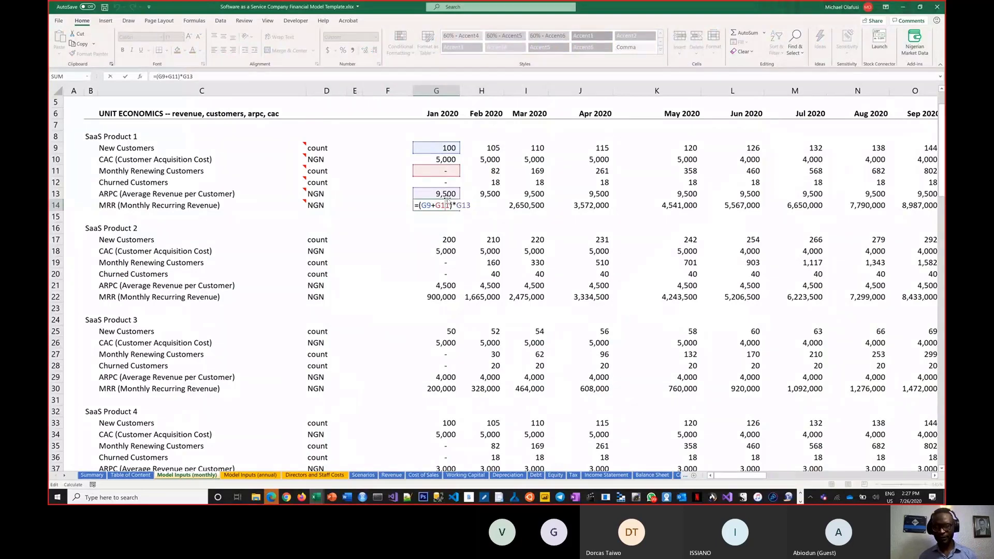
{"action": "key", "text": "ctrl+Return"}
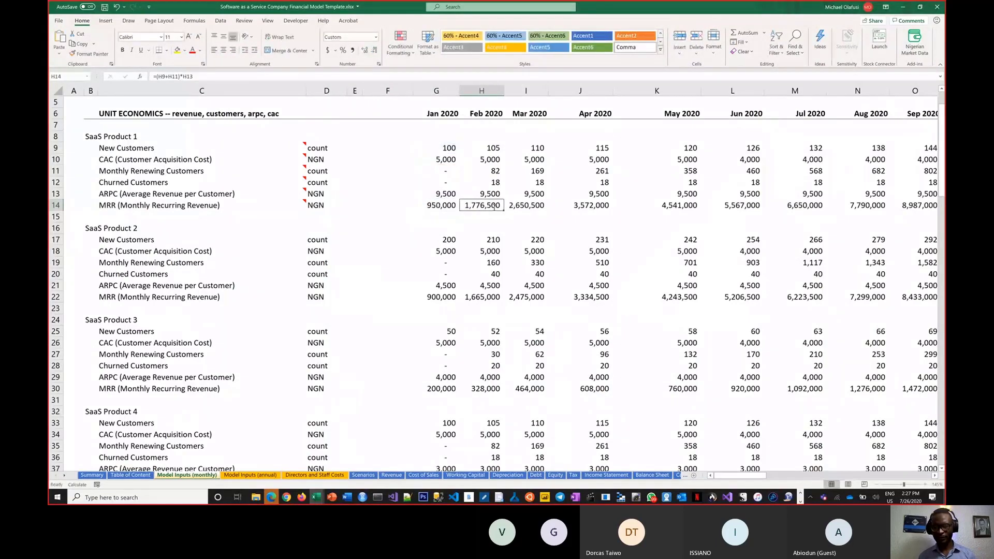
{"action": "double_click", "coordinate": [494, 207]}
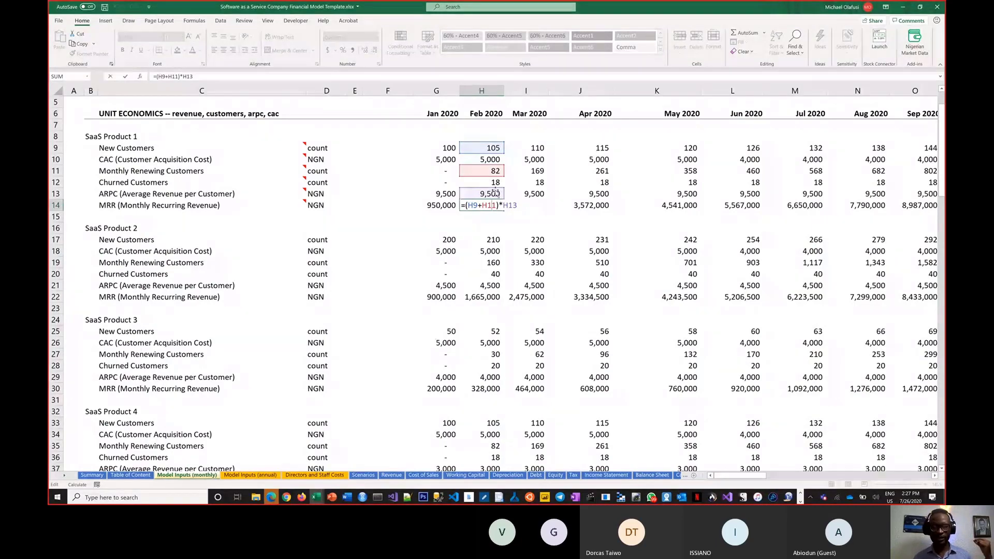
{"action": "key", "text": "ctrl+Return"}
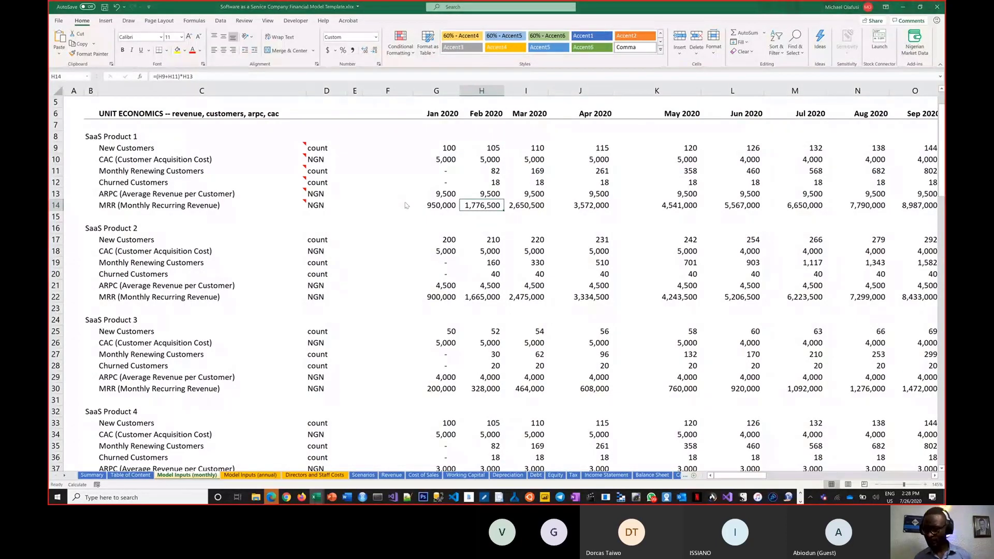
Switch to the Microsoft Teams meeting, check the latest chat messages for questions, and return to the SaaS model workbook
{"action": "key", "text": "alt+Tab"}
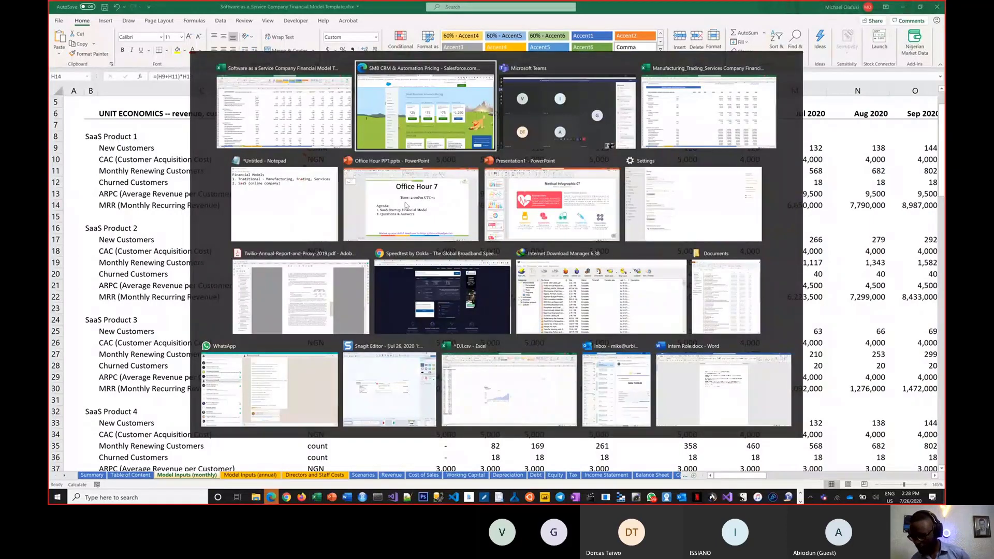
{"action": "key", "text": "alt+Tab"}
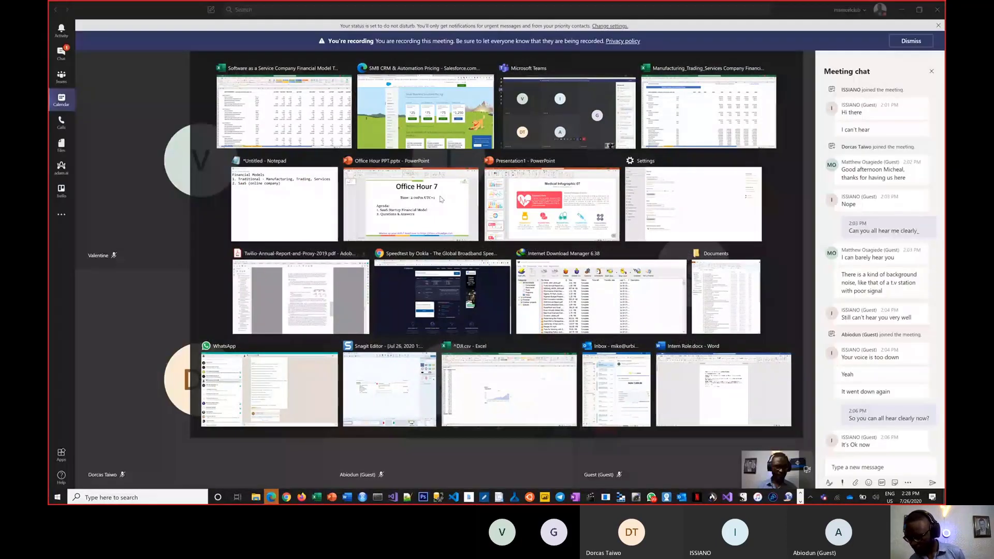
{"action": "scroll", "coordinate": [868, 345], "scroll_direction": "down", "scroll_amount": 5}
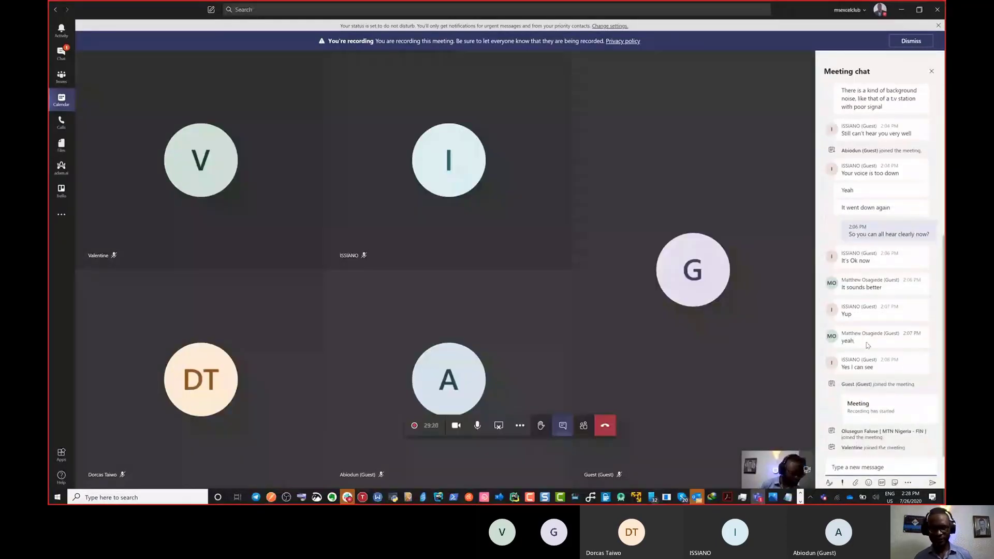
{"action": "mouse_move", "coordinate": [868, 343]}
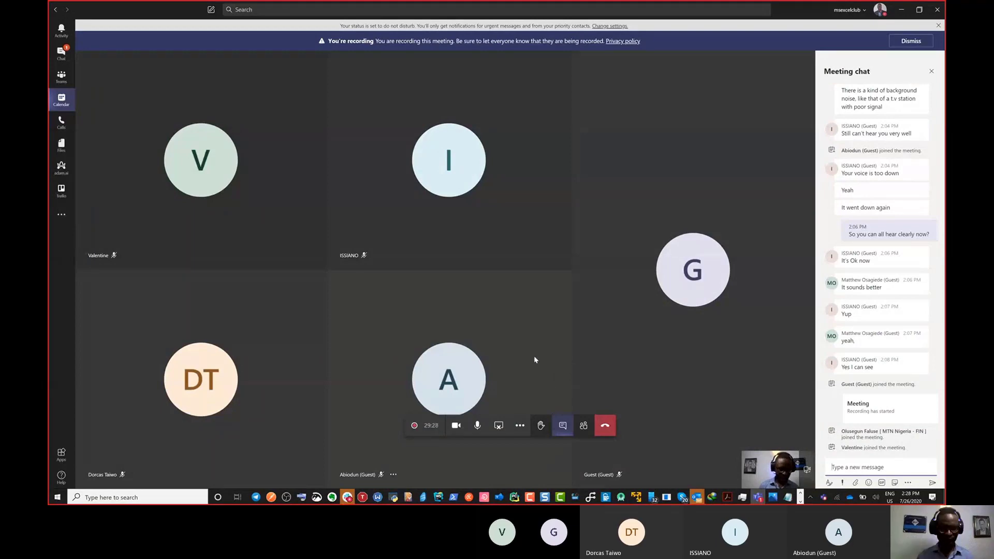
{"action": "key", "text": "alt+Tab"}
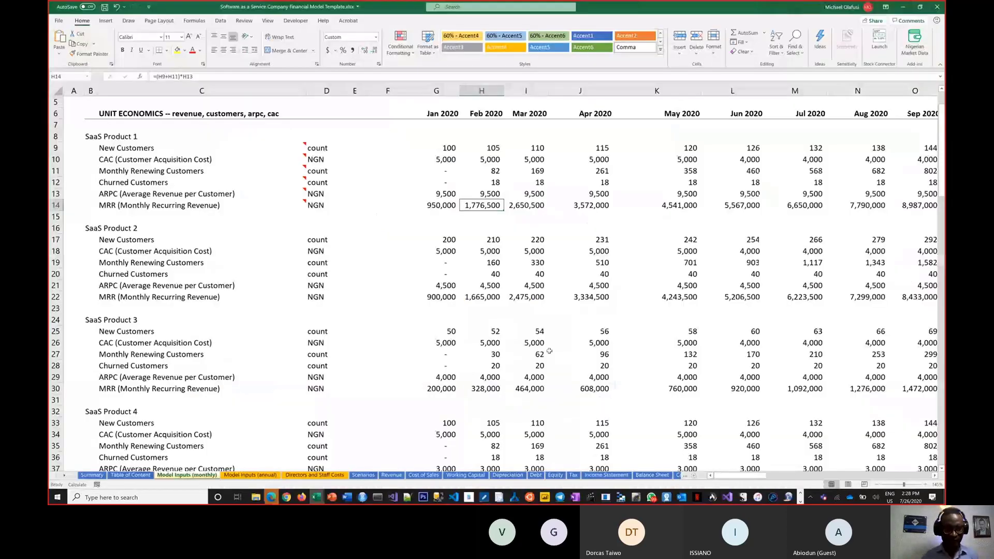
Review the unit-economics inputs of SaaS Products 1 to 4 on the monthly model inputs sheet
{"action": "scroll", "coordinate": [242, 300], "scroll_direction": "down", "scroll_amount": 3}
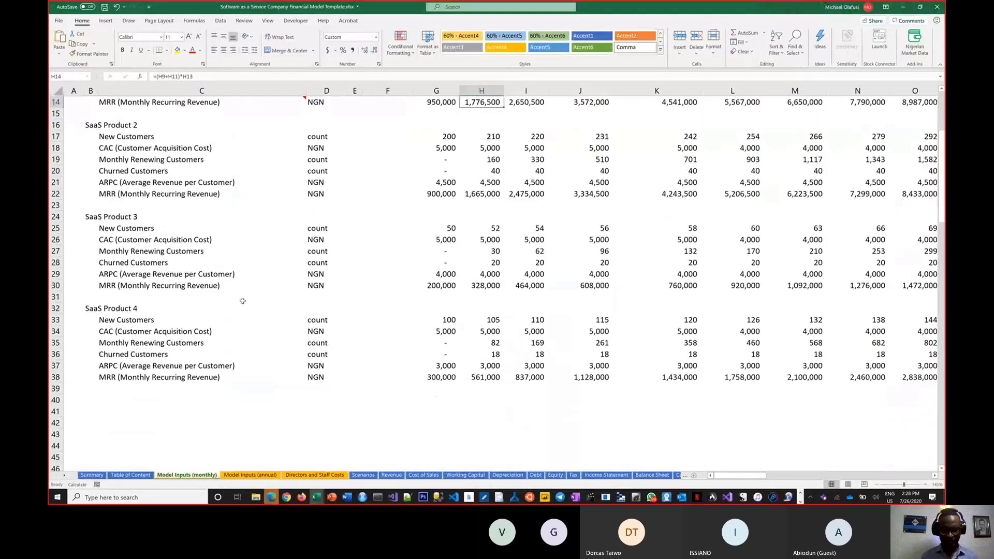
{"action": "scroll", "coordinate": [242, 301], "scroll_direction": "up", "scroll_amount": 2}
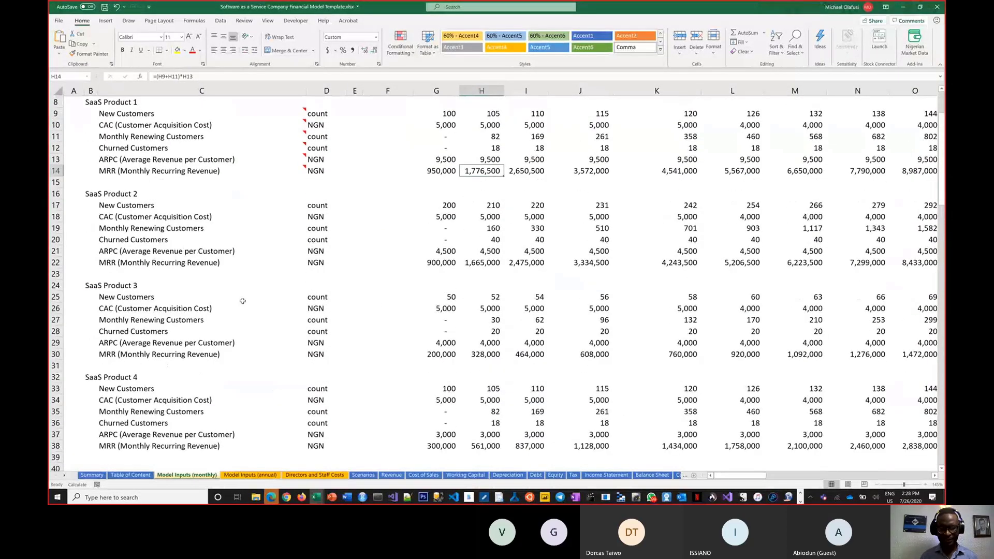
{"action": "scroll", "coordinate": [242, 300], "scroll_direction": "up", "scroll_amount": 2}
{"action": "scroll", "coordinate": [242, 300], "scroll_direction": "up", "scroll_amount": 1}
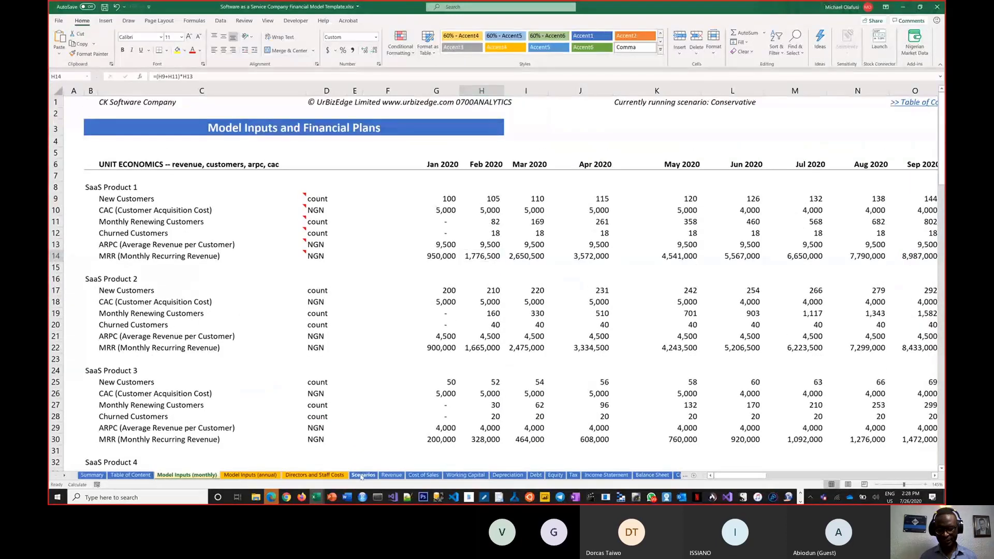
Open the Scenarios sheet and examine SaaS Product 1's optimistic, conservative and pessimistic rows and the scenario selector
{"action": "left_click", "coordinate": [362, 474]}
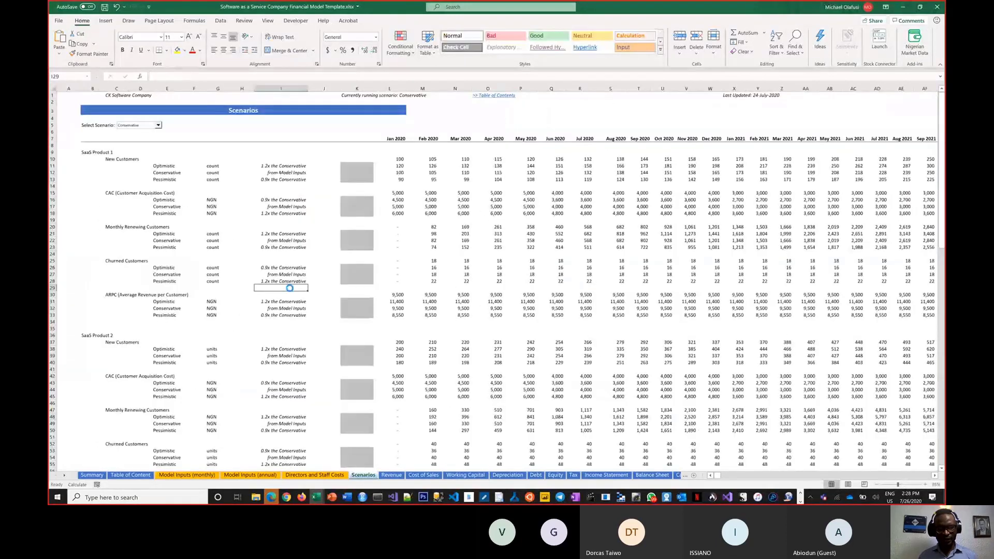
{"action": "scroll", "coordinate": [290, 288], "scroll_direction": "up", "scroll_amount": 3}
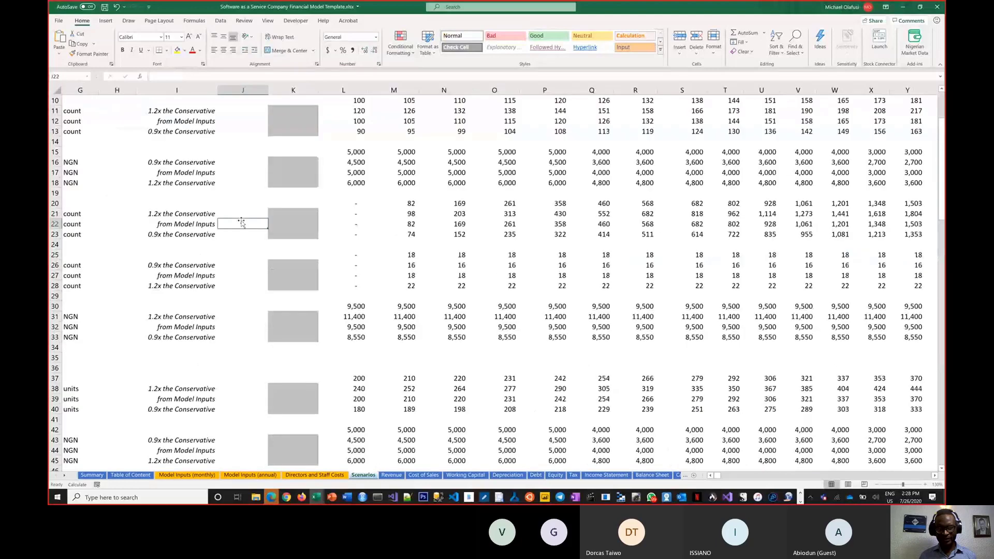
{"action": "key", "text": "Up"}
{"action": "key", "text": "Up"}
{"action": "key", "text": "Up"}
{"action": "key", "text": "Up"}
{"action": "key", "text": "Up"}
{"action": "key", "text": "Up"}
{"action": "key", "text": "Up"}
{"action": "key", "text": "Left"}
{"action": "key", "text": "Left"}
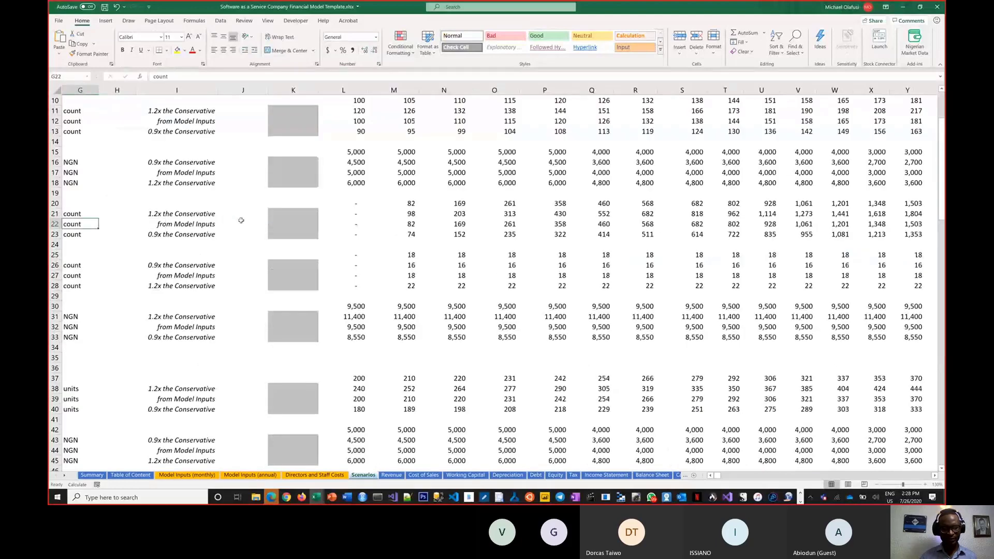
{"action": "key", "text": "Home"}
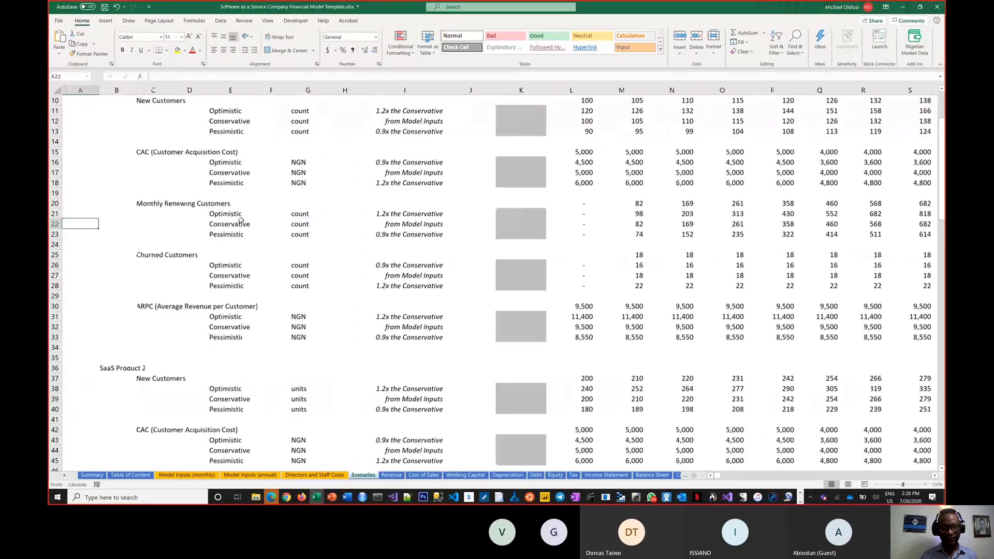
{"action": "scroll", "coordinate": [241, 220], "scroll_direction": "up", "scroll_amount": 3}
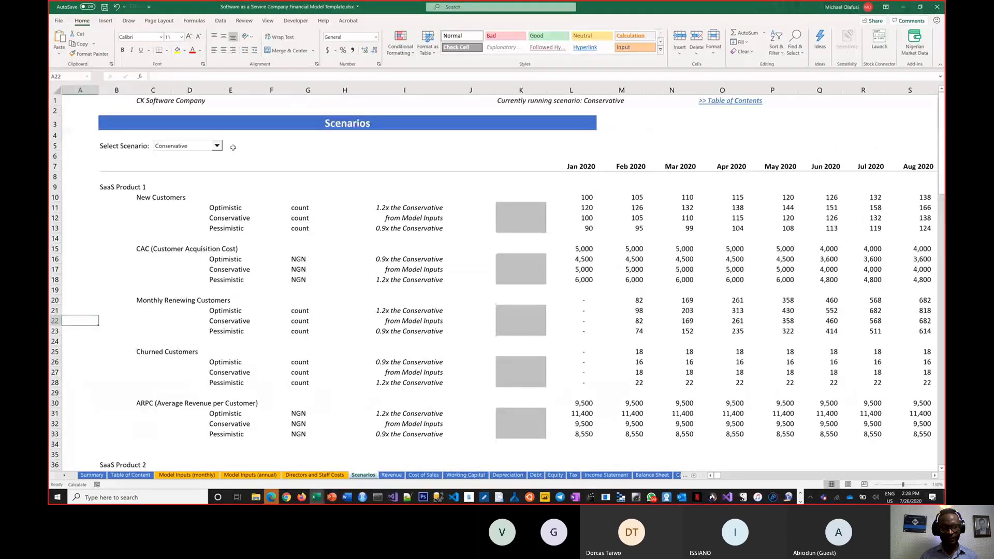
Cycle the model's running scenario through Optimistic and Pessimistic, ending on Conservative
{"action": "left_click", "coordinate": [217, 147]}
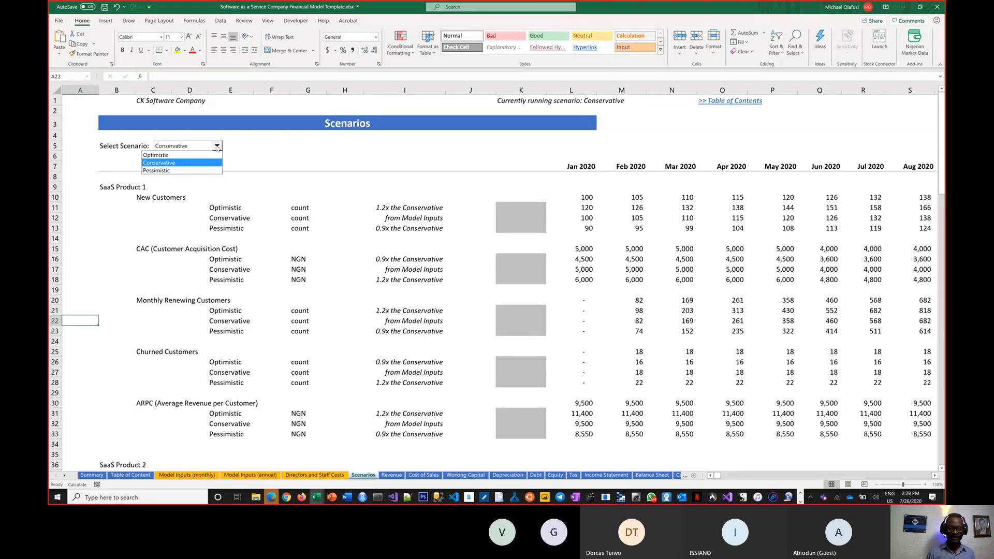
{"action": "left_click", "coordinate": [199, 161]}
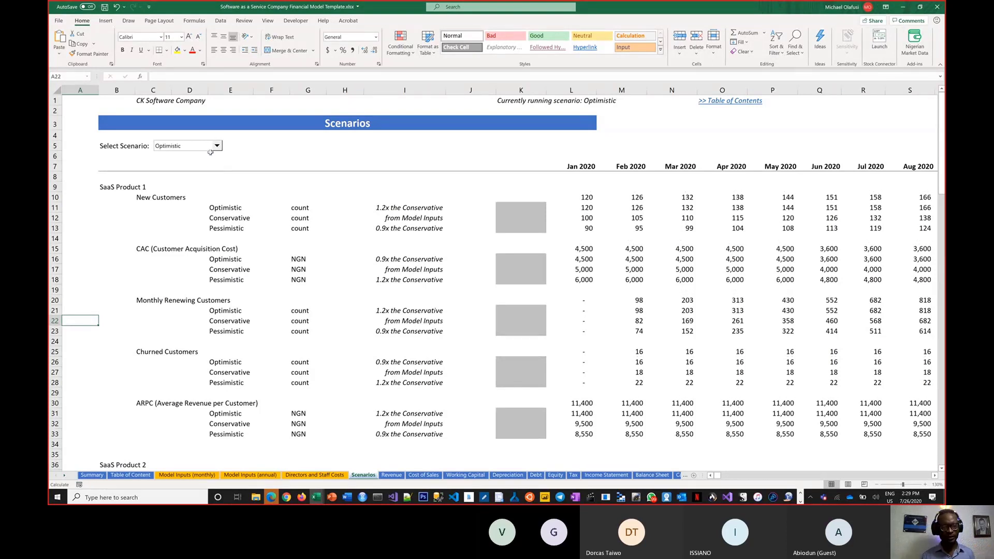
{"action": "left_click", "coordinate": [216, 146]}
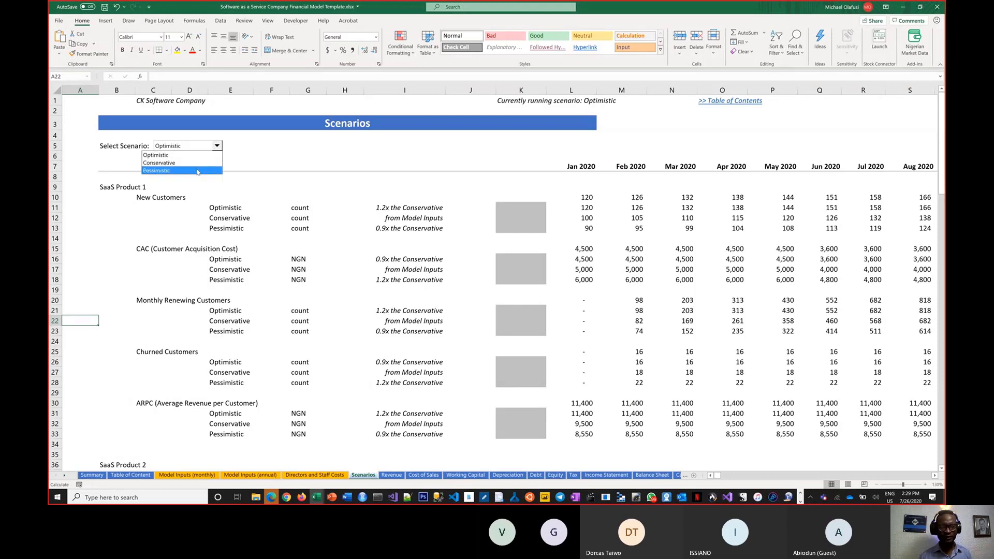
{"action": "left_click", "coordinate": [198, 170]}
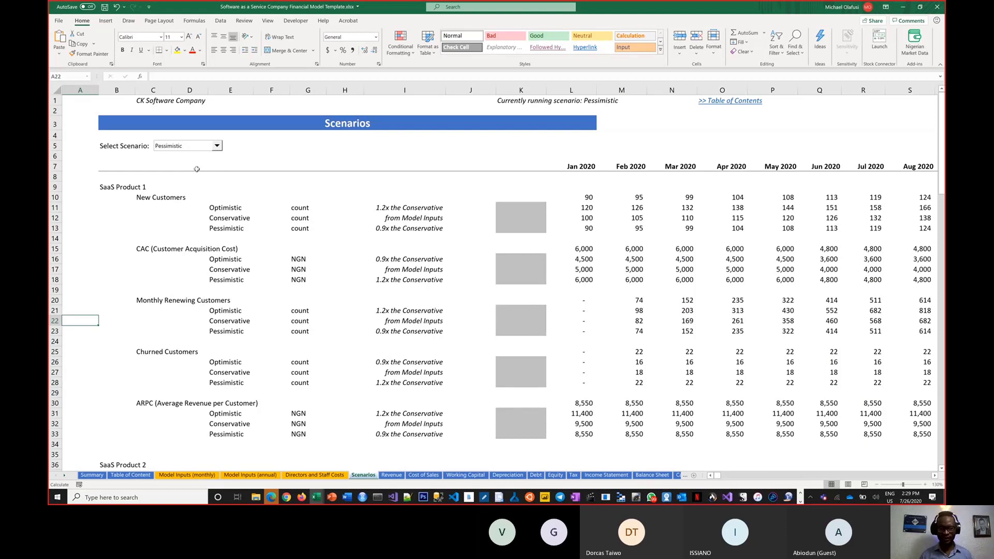
{"action": "left_click", "coordinate": [216, 146]}
{"action": "left_click", "coordinate": [202, 162]}
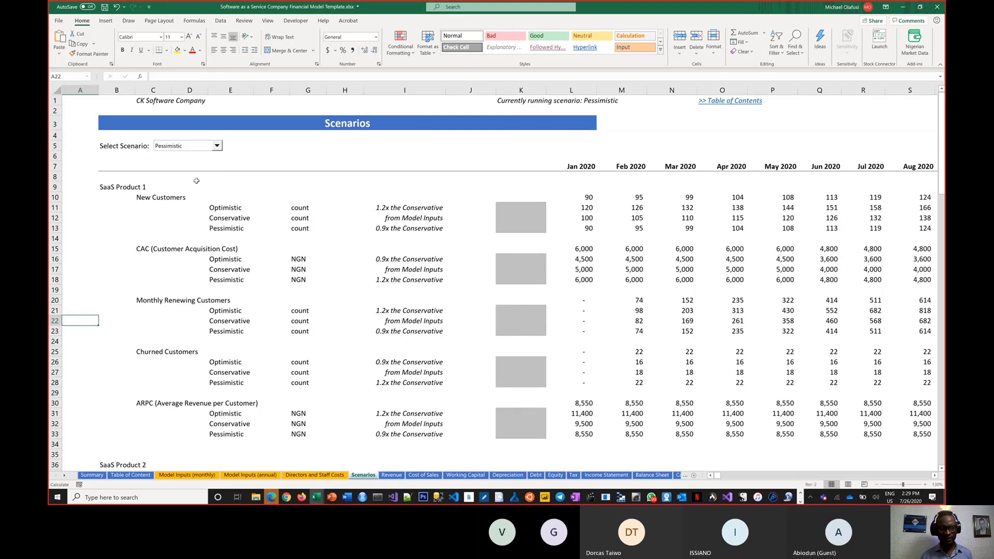
{"action": "left_click", "coordinate": [190, 238]}
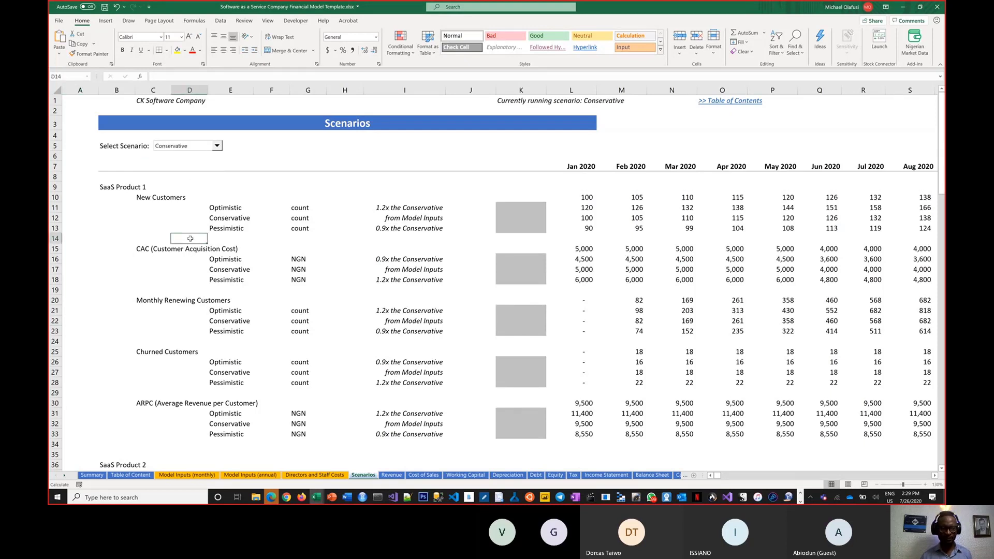
Return to the Model Inputs (monthly) sheet and read the cell note on SaaS Product 1's Churned Customers
{"action": "left_click", "coordinate": [187, 474]}
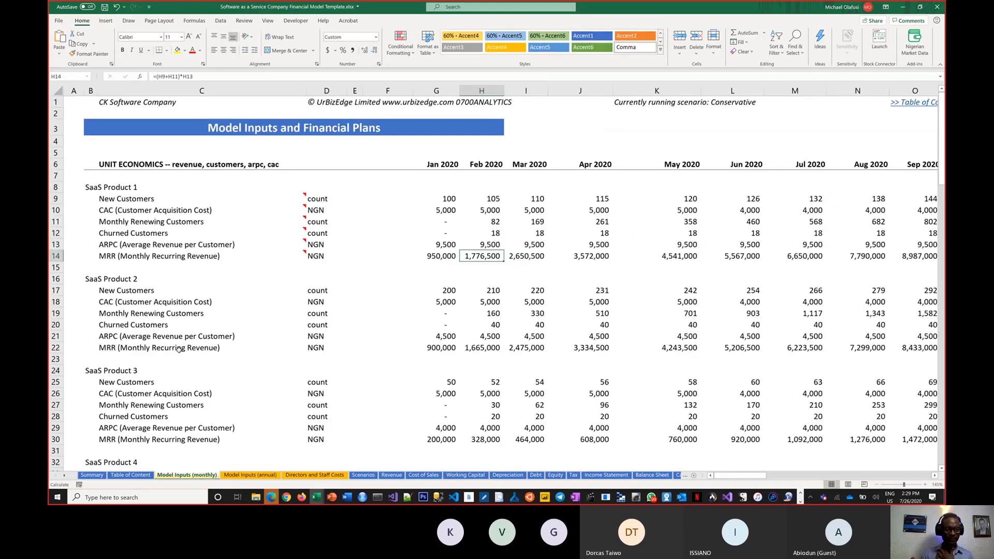
{"action": "mouse_move", "coordinate": [178, 246]}
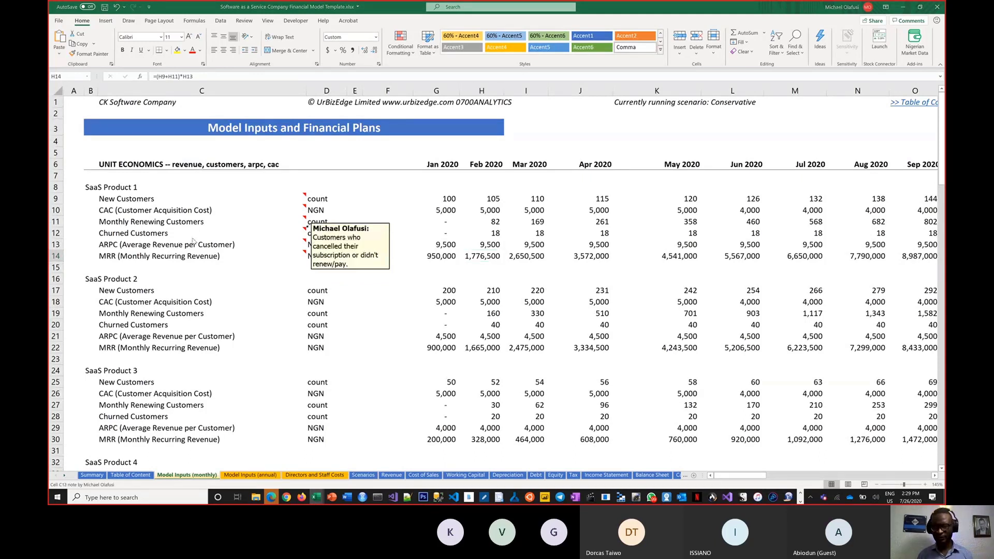
Switch to the Notepad notes and add the heading "Peculiarities of SaaS company" after a blank line below the list
{"action": "key", "text": "alt+Tab"}
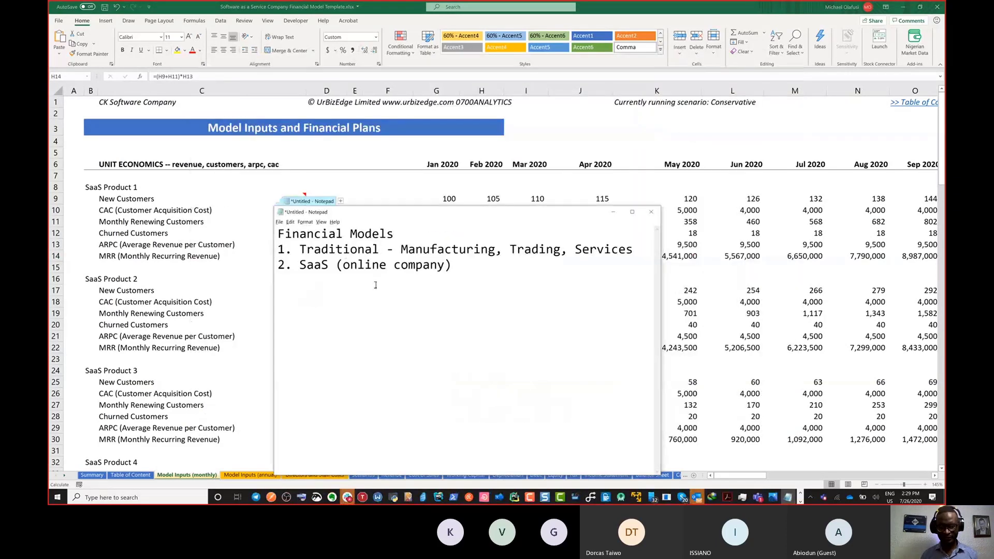
{"action": "key", "text": "Return"}
{"action": "key", "text": "Return"}
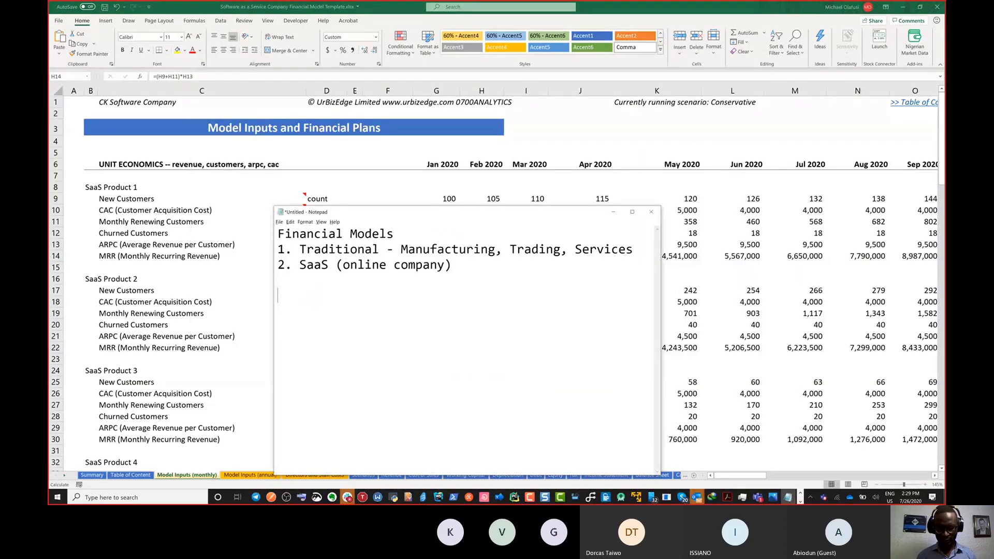
{"action": "type", "text": "Pec"}
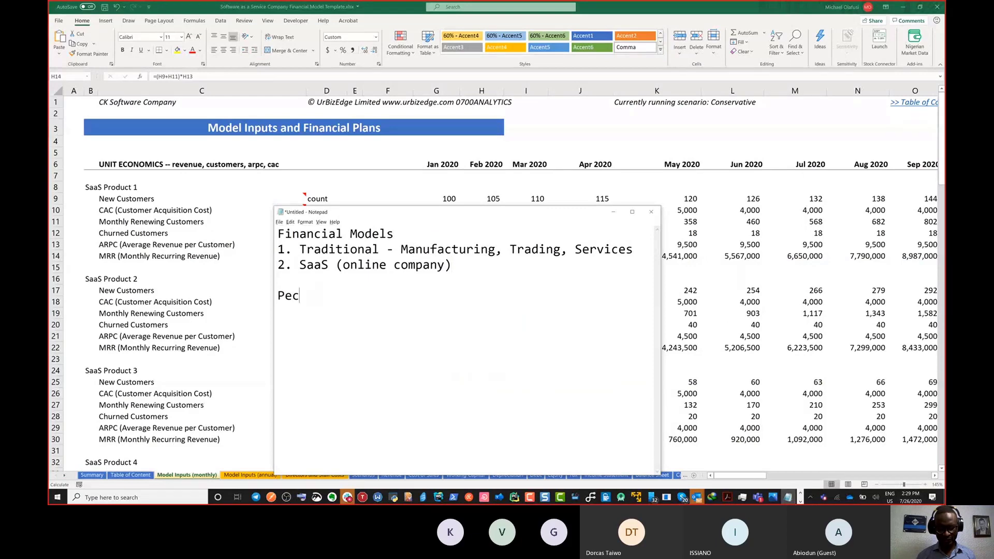
{"action": "type", "text": "uliarities "}
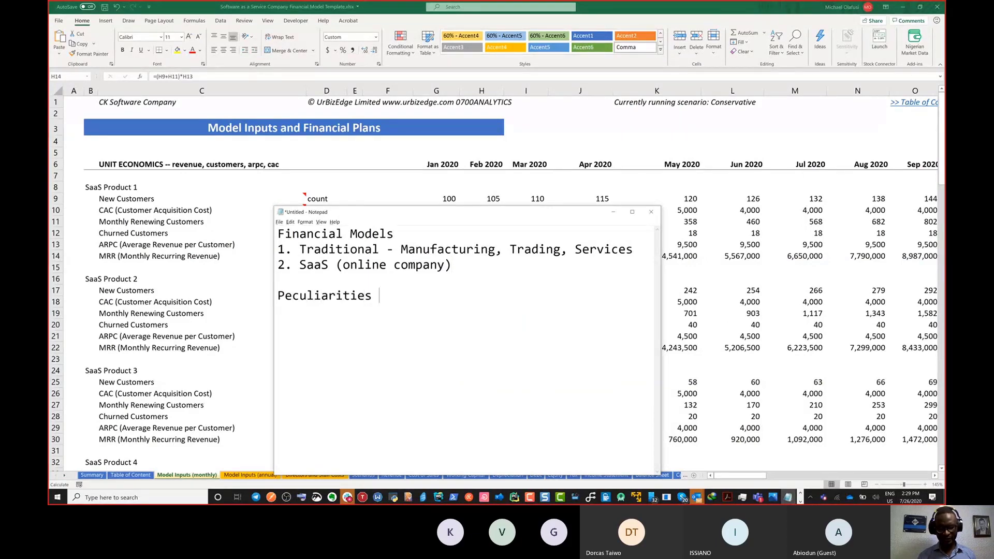
{"action": "type", "text": "of Saa"}
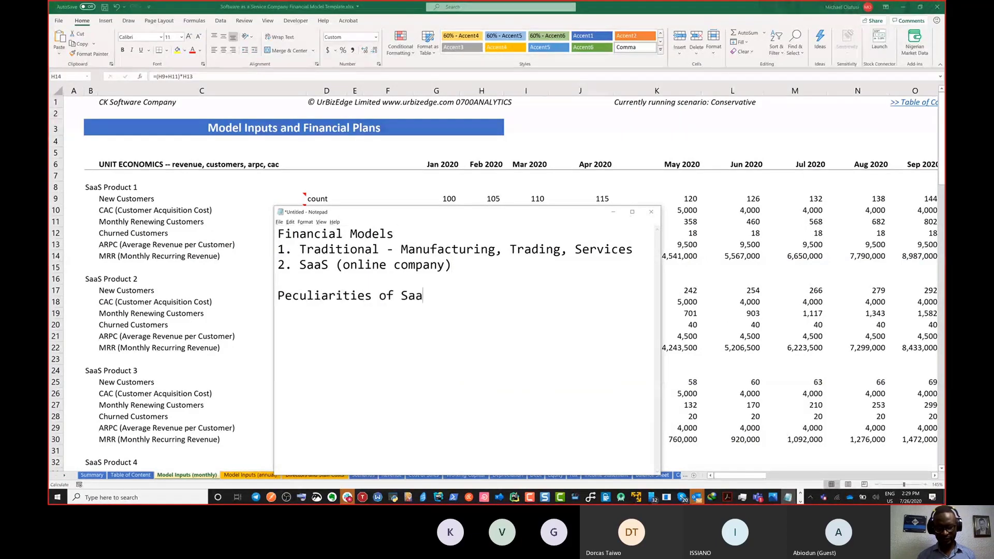
{"action": "type", "text": "S company"}
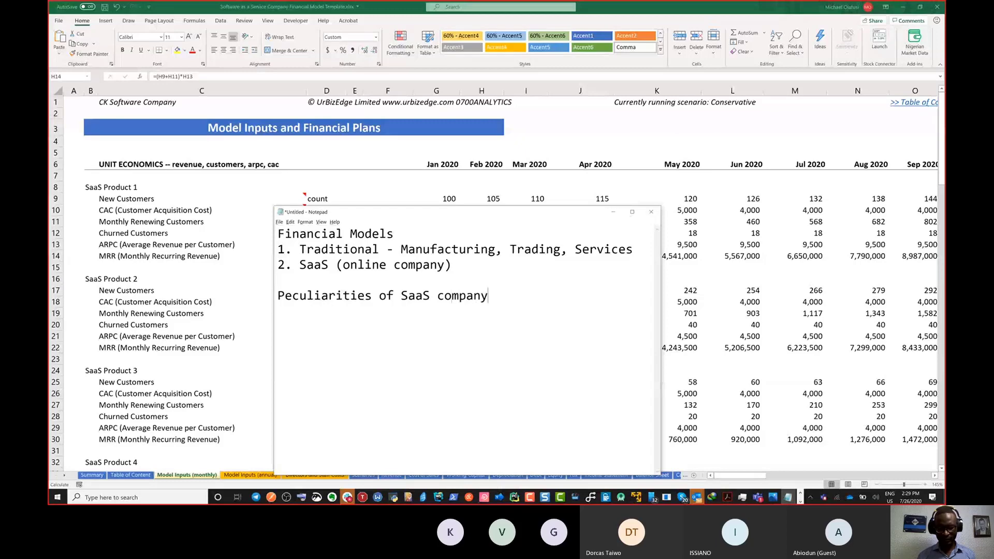
Add the first point under the peculiarities heading: "1. New Customers differently from existing"
{"action": "type", "text": "1"}
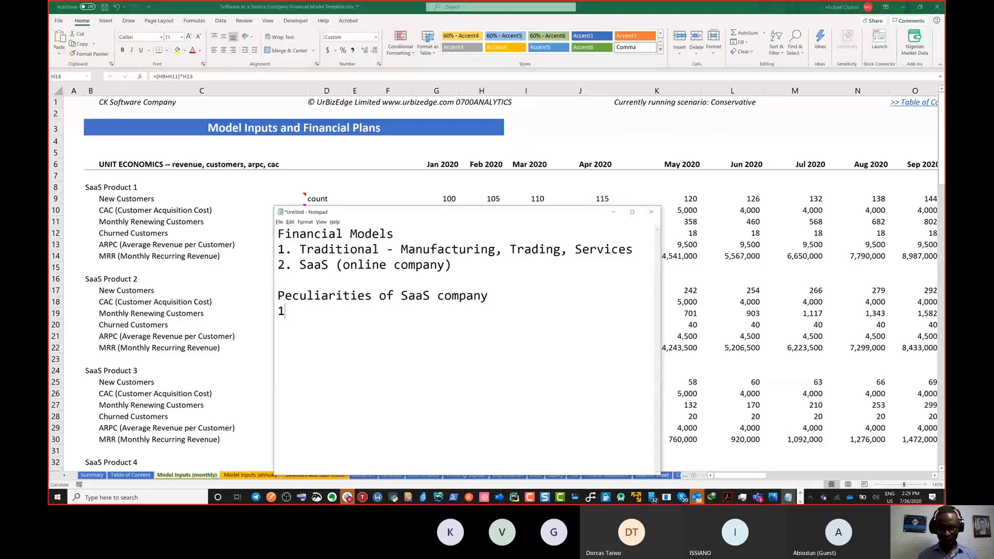
{"action": "type", "text": ". New "}
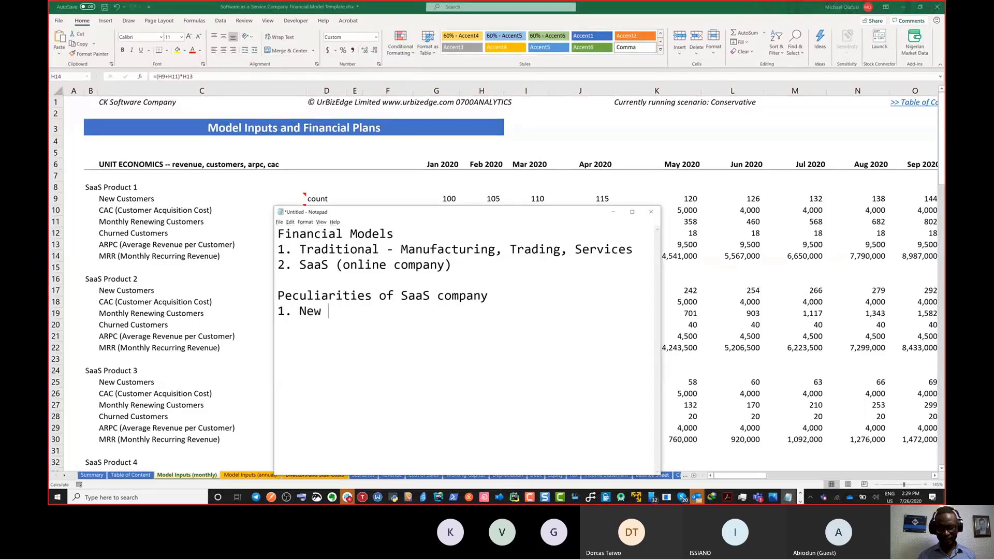
{"action": "type", "text": "Customers"}
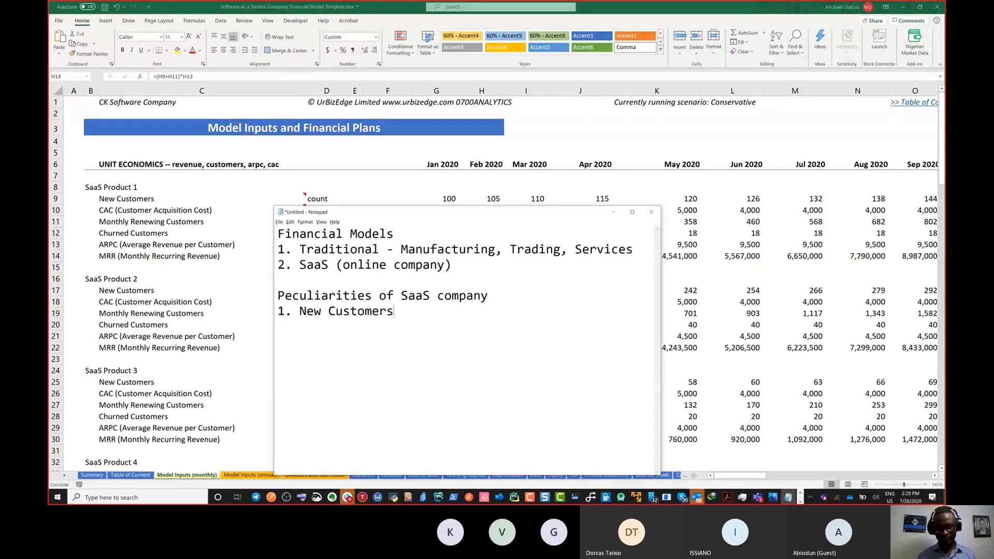
{"action": "type", "text": " do"}
{"action": "key", "text": "BackSpace"}
{"action": "type", "text": "ir"}
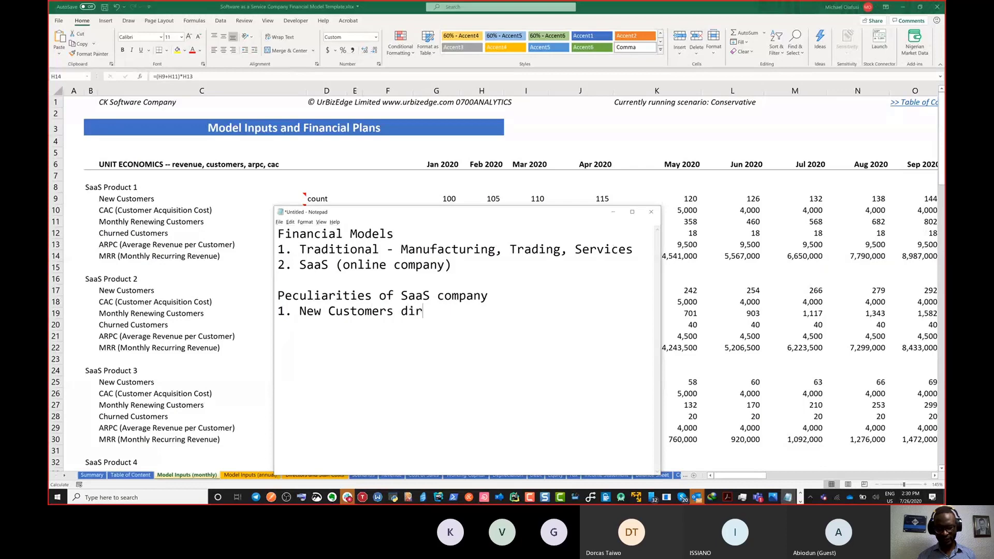
{"action": "key", "text": "BackSpace"}
{"action": "type", "text": "fferemn"}
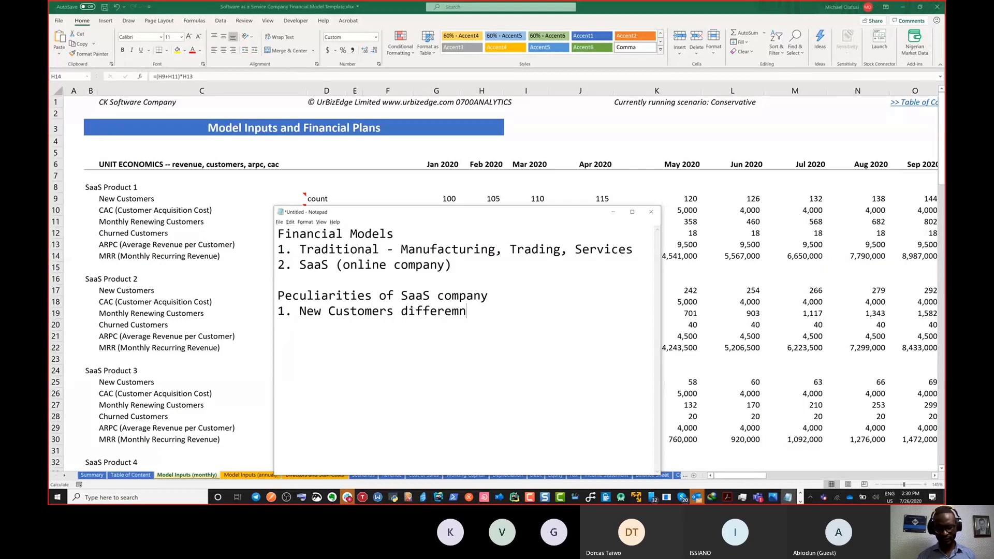
{"action": "key", "text": "BackSpace"}
{"action": "key", "text": "BackSpace"}
{"action": "type", "text": "ntly fro,m"}
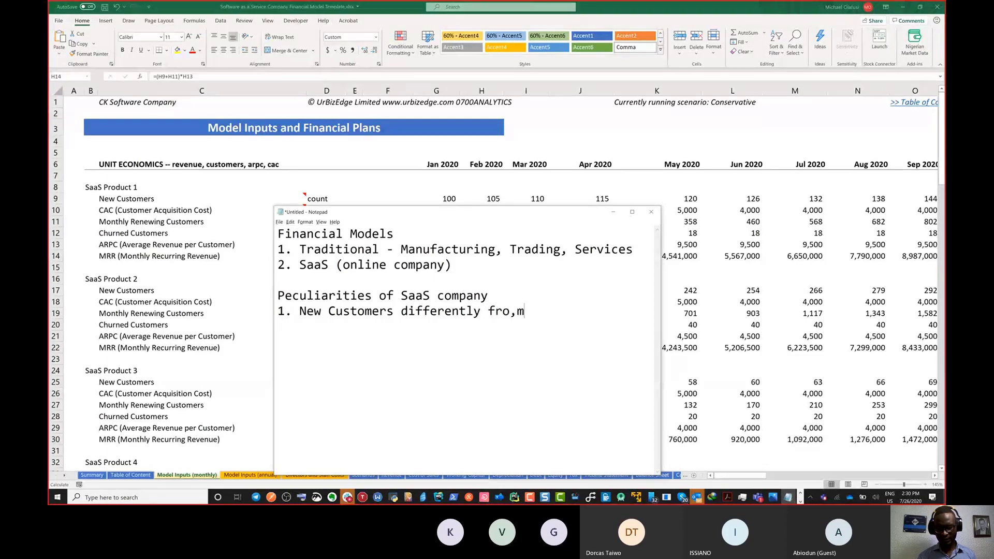
{"action": "key", "text": "BackSpace"}
{"action": "key", "text": "BackSpace"}
{"action": "type", "text": "m existin"}
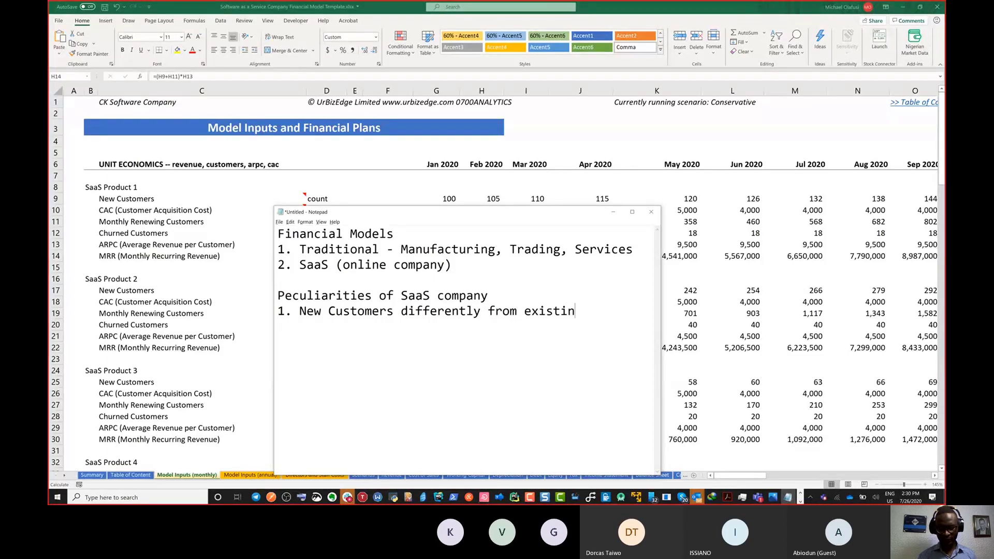
{"action": "type", "text": "g?"}
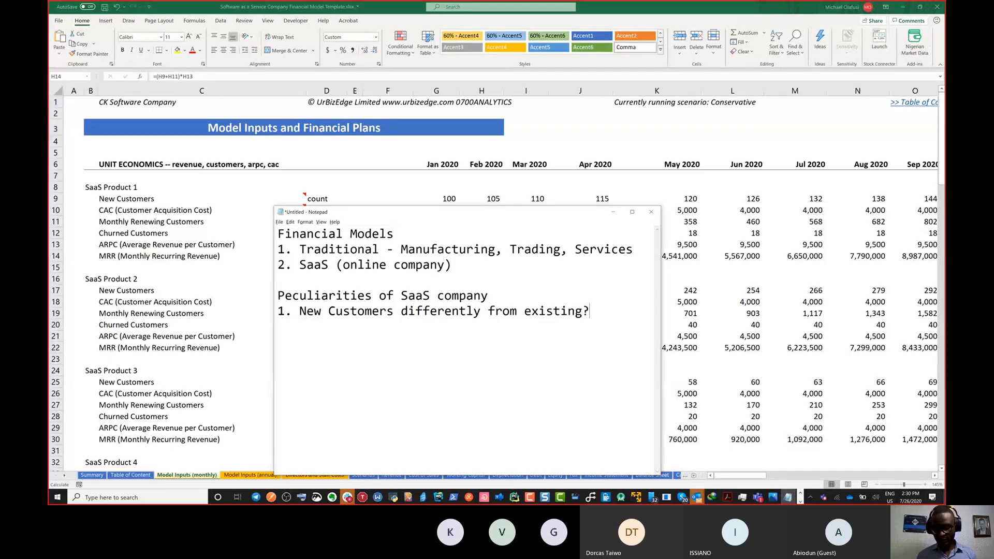
Extend the first point with "/renewing customers" directly after "existing"
{"action": "key", "text": "BackSpace"}
{"action": "type", "text": "/"}
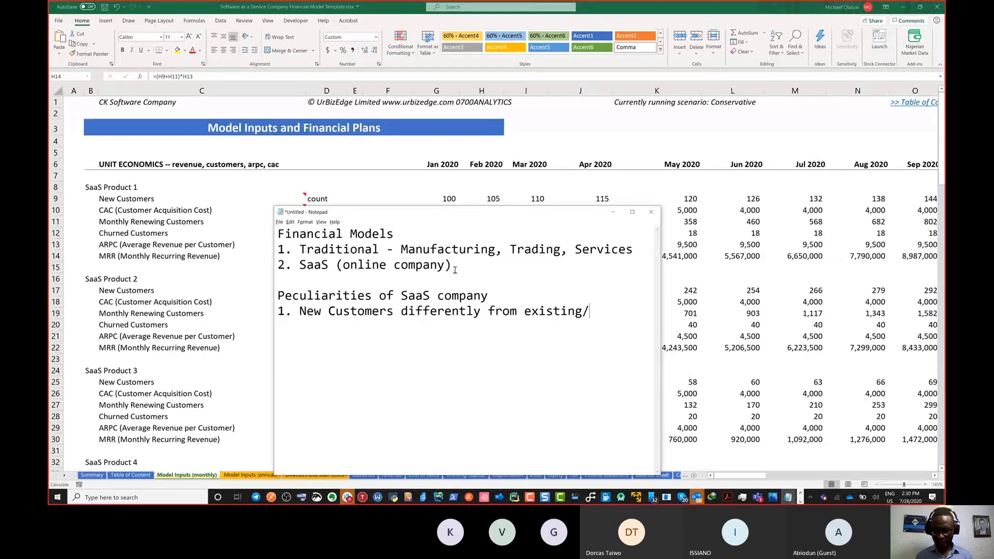
{"action": "type", "text": "re"}
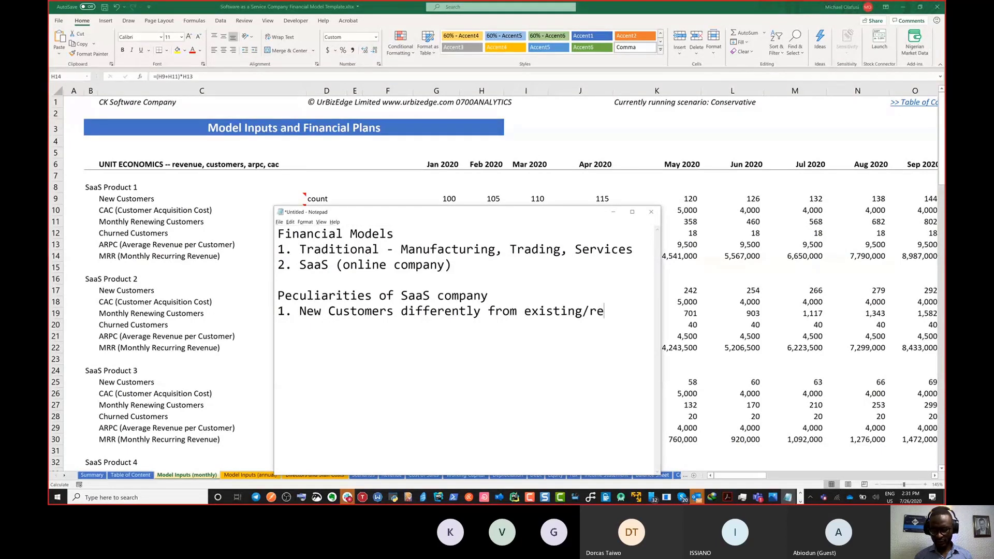
{"action": "type", "text": "newing customer"}
{"action": "type", "text": "s dif"}
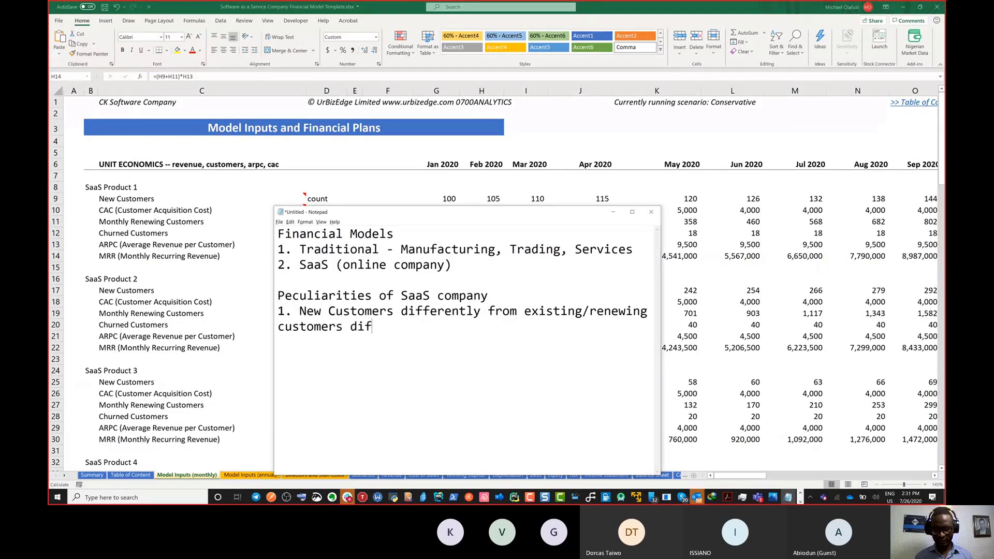
{"action": "key", "text": "BackSpace"}
{"action": "key", "text": "BackSpace"}
{"action": "key", "text": "BackSpace"}
{"action": "key", "text": "BackSpace"}
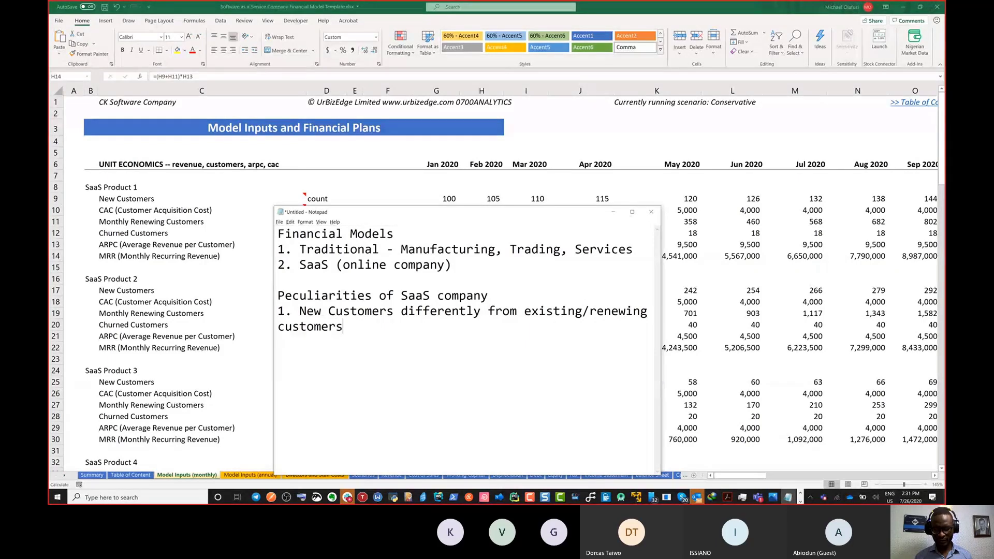
Add the second point "2. Customer Acquisition Cost (CAC)" and start a third numbered line below it
{"action": "key", "text": "Return"}
{"action": "type", "text": "2. Customer"}
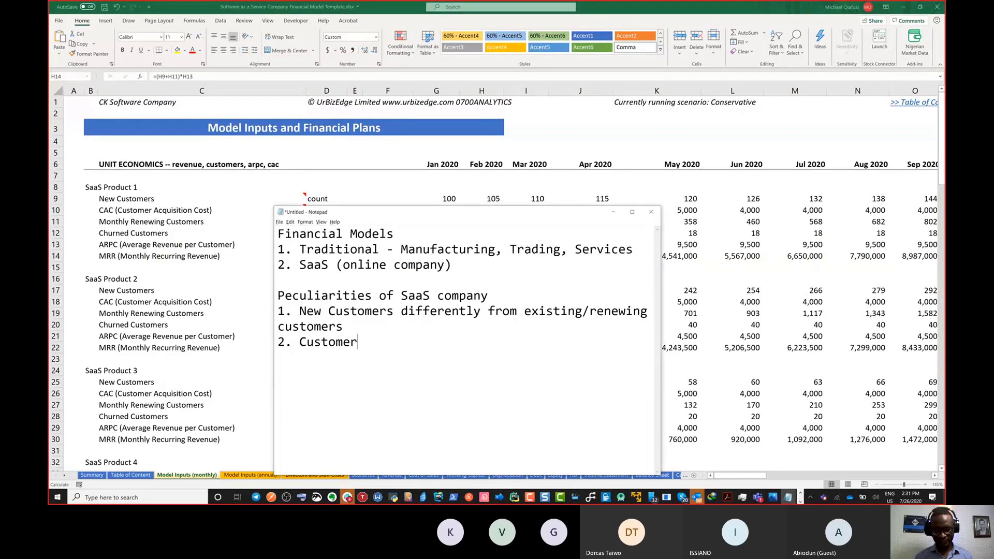
{"action": "type", "text": " Acq"}
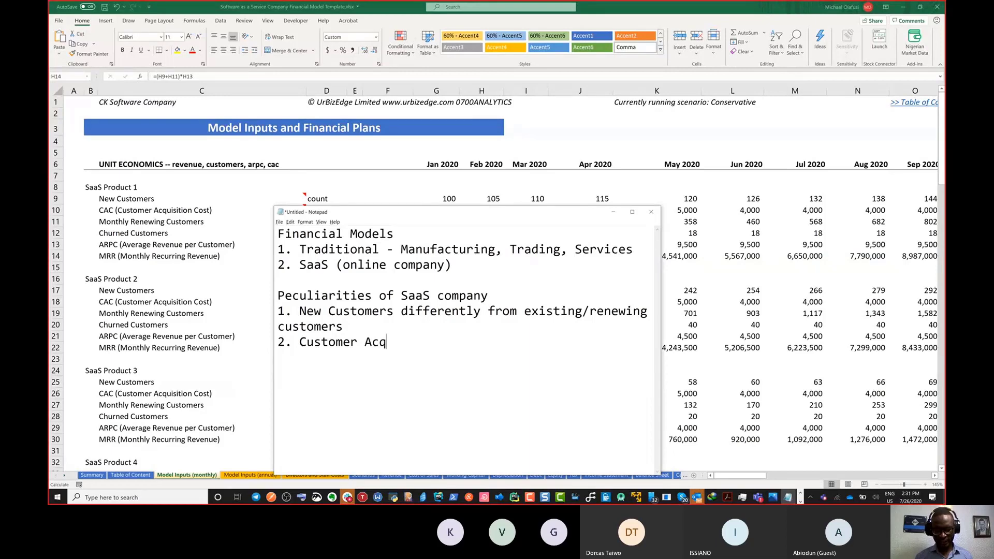
{"action": "type", "text": "uisitio"}
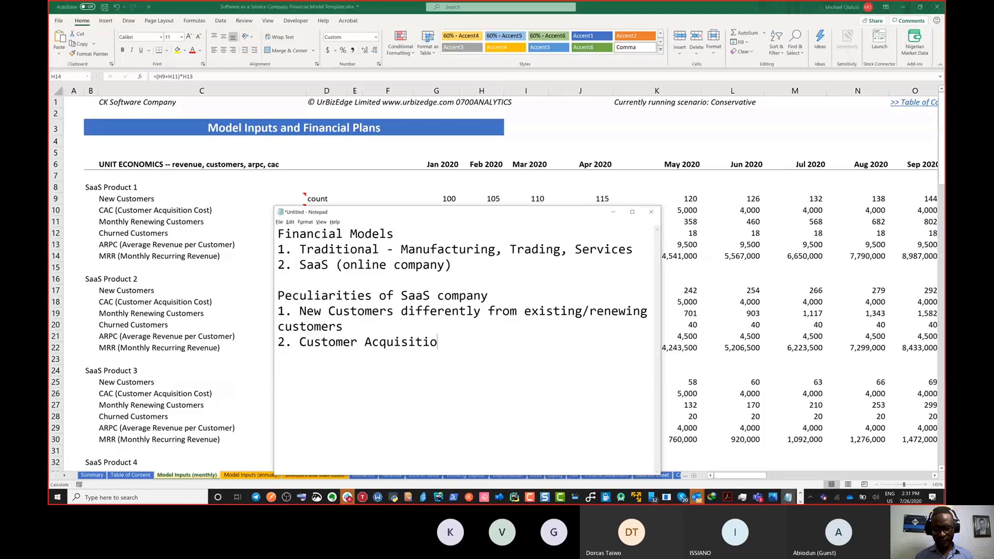
{"action": "type", "text": "n Cos"}
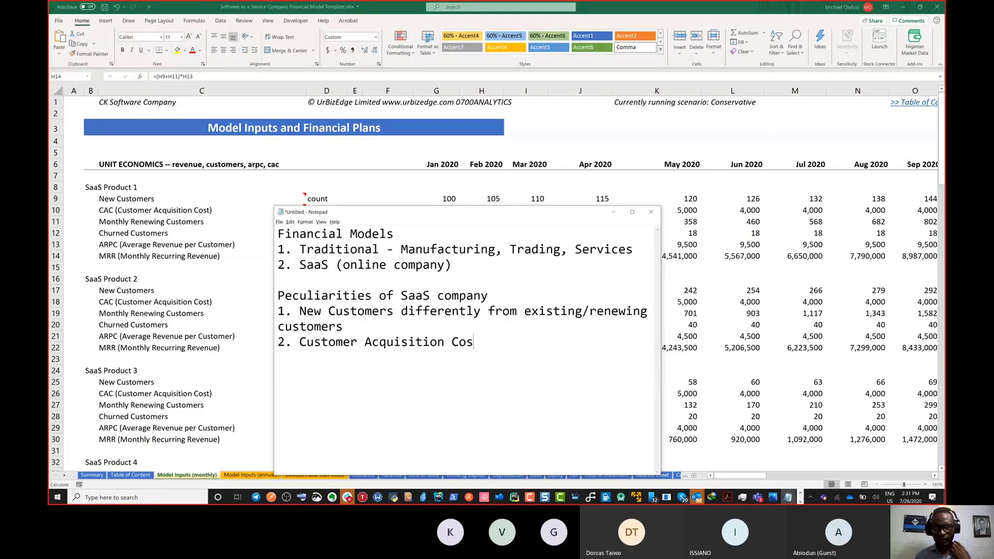
{"action": "type", "text": "t"}
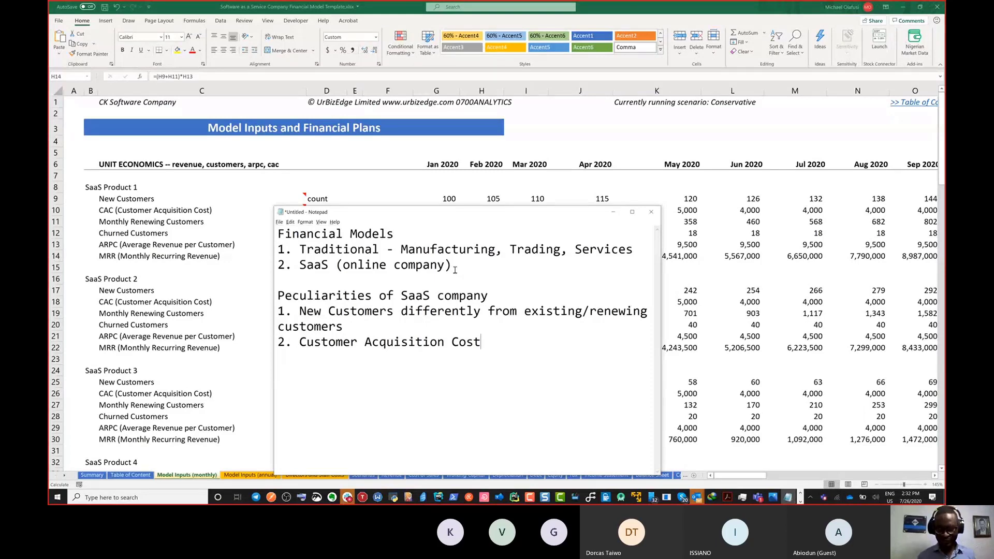
{"action": "type", "text": "(CA"}
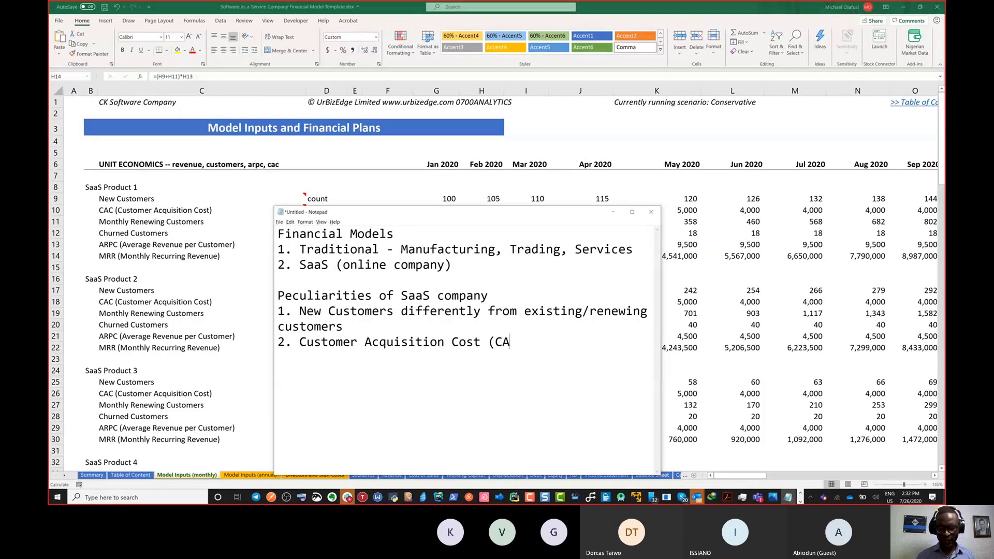
{"action": "type", "text": "C)"}
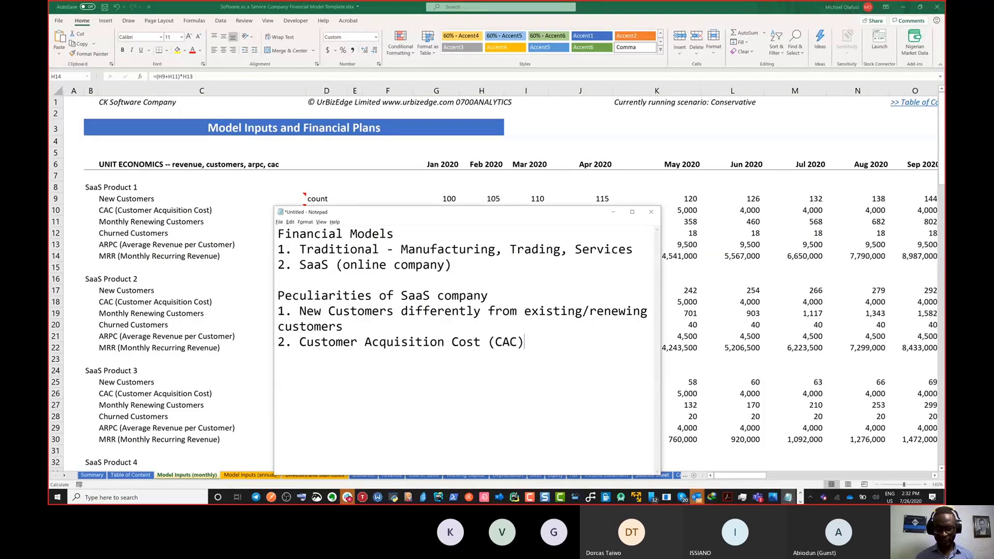
{"action": "key", "text": "Return"}
{"action": "type", "text": "3. "}
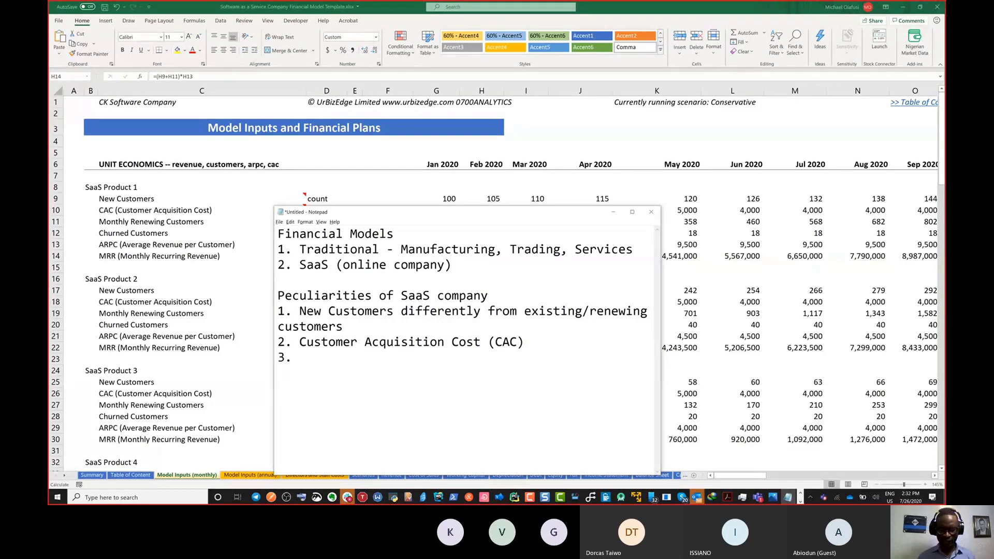
{"action": "type", "text": "Monthly"}
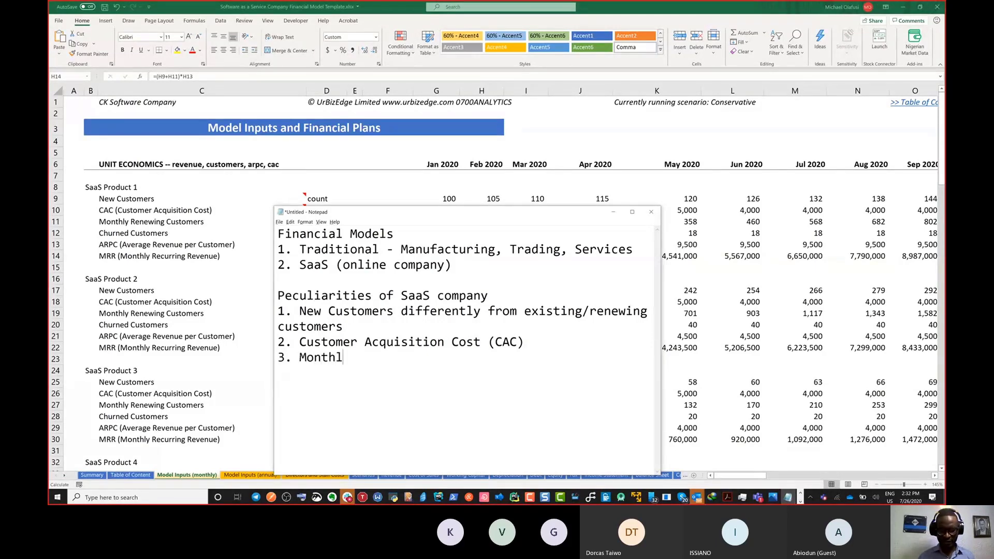
{"action": "key", "text": "BackSpace"}
{"action": "key", "text": "BackSpace"}
{"action": "key", "text": "BackSpace"}
{"action": "key", "text": "BackSpace"}
{"action": "key", "text": "BackSpace"}
{"action": "key", "text": "BackSpace"}
{"action": "key", "text": "BackSpace"}
Write "Existing/renewing customers" as the third point and begin a new line below it
{"action": "type", "text": "Exist"}
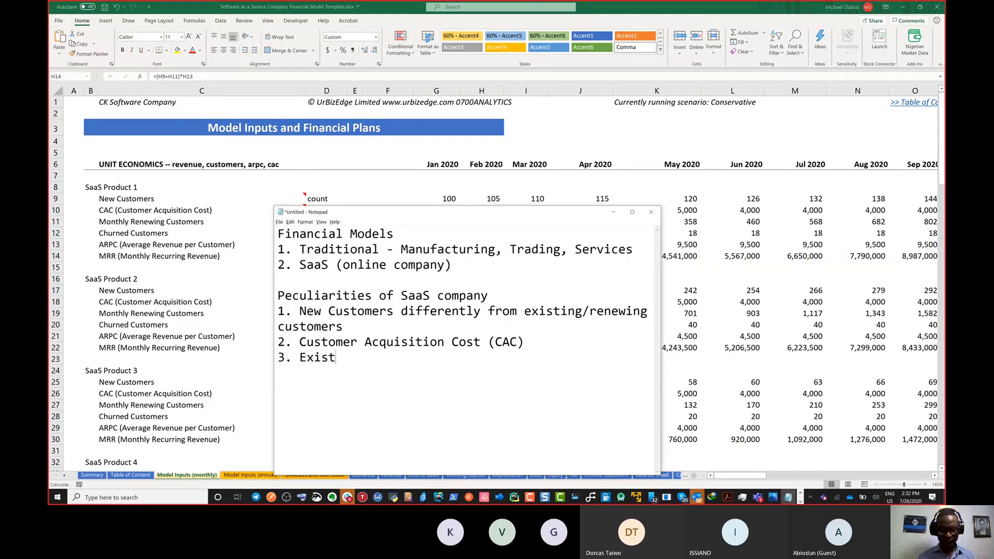
{"action": "type", "text": "ing"}
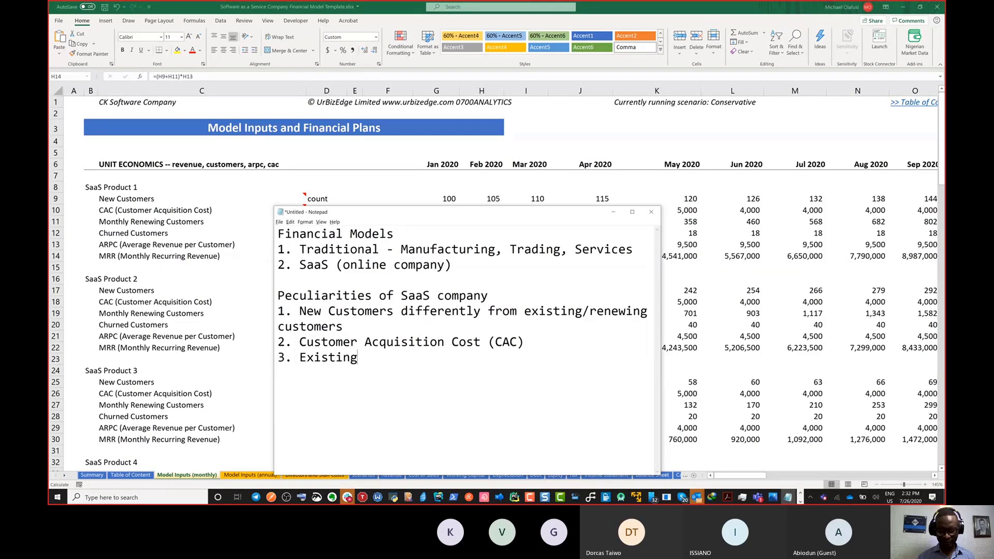
{"action": "type", "text": "?"}
{"action": "key", "text": "BackSpace"}
{"action": "type", "text": "/reb"}
{"action": "key", "text": "BackSpace"}
{"action": "type", "text": "new"}
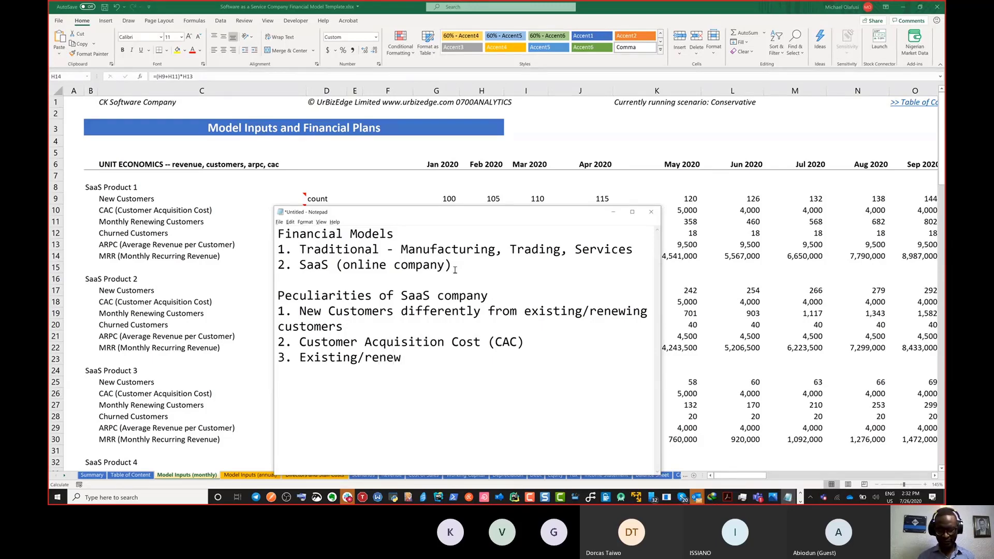
{"action": "type", "text": "ing cus"}
{"action": "type", "text": "tso"}
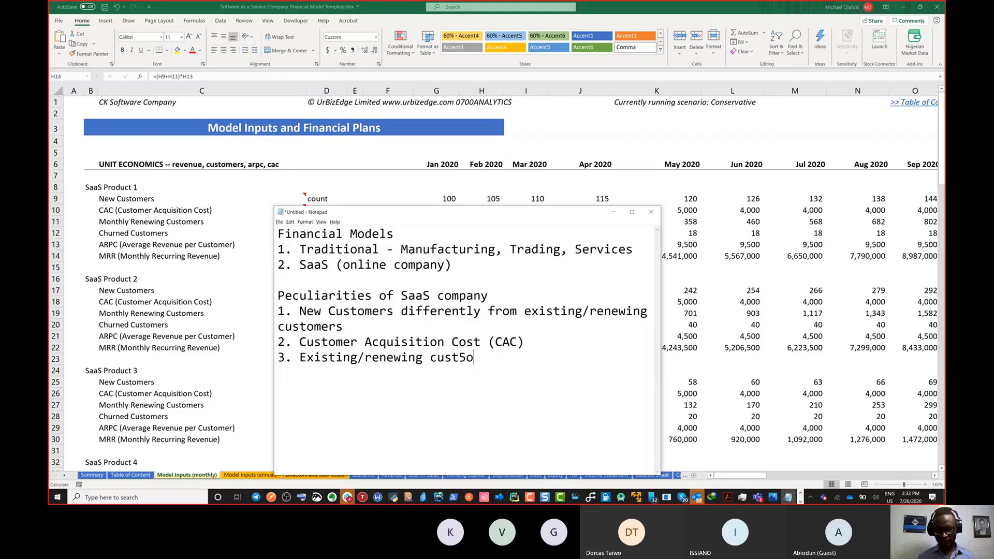
{"action": "key", "text": "BackSpace"}
{"action": "key", "text": "BackSpace"}
{"action": "type", "text": "omers"}
{"action": "key", "text": "Return"}
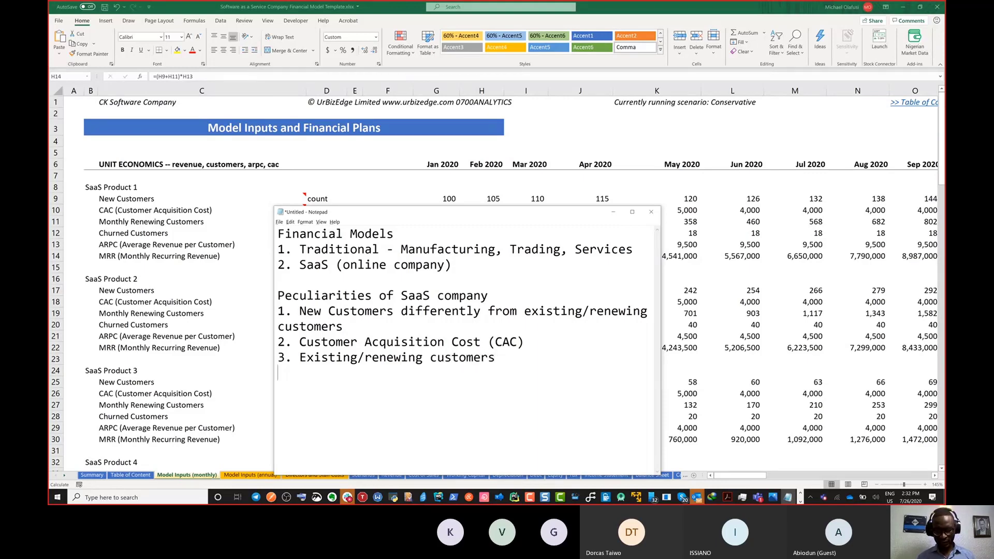
Add the fourth point "4. Churned Customers" to the peculiarities list
{"action": "type", "text": "4."}
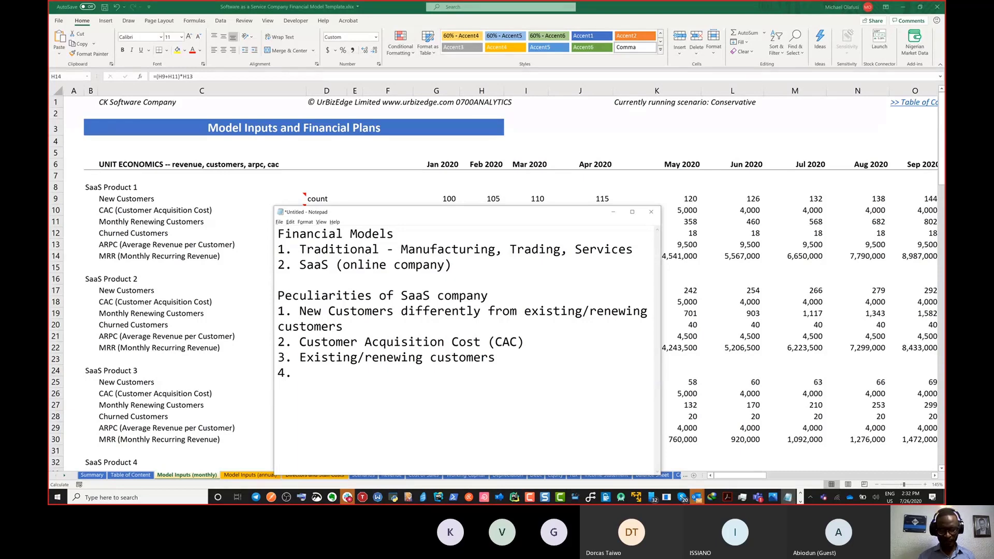
{"action": "type", "text": " C"}
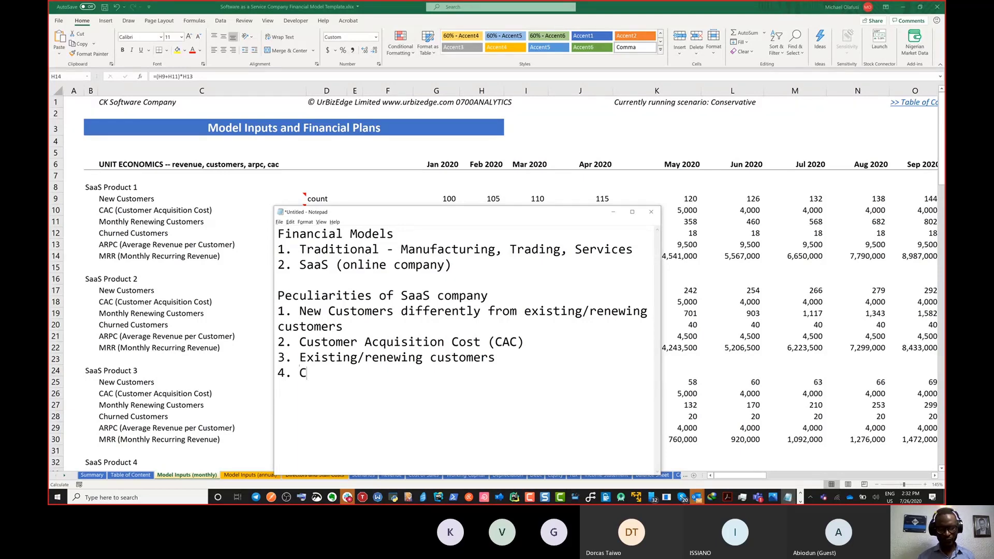
{"action": "type", "text": "hurn C"}
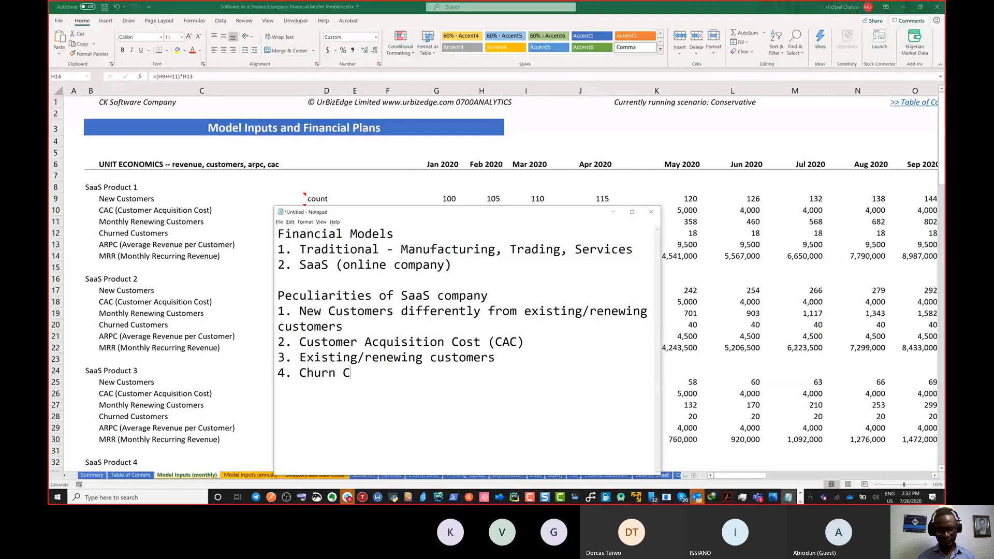
{"action": "key", "text": "BackSpace"}
{"action": "key", "text": "BackSpace"}
{"action": "type", "text": "ed Cu"}
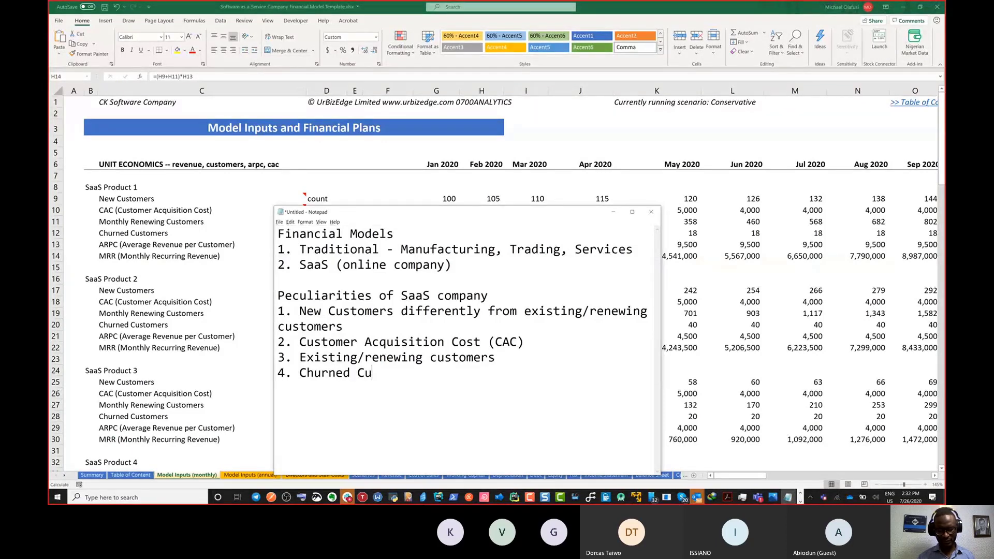
{"action": "type", "text": "stomers"}
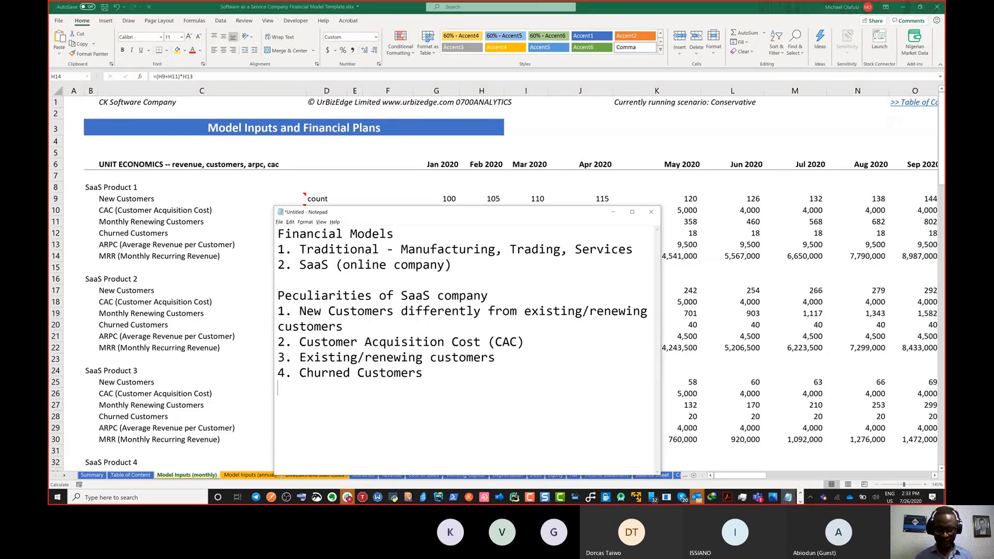
Add the fifth point "5. Average Revenue per Customer (ARPC)" to the peculiarities list
{"action": "type", "text": "5."}
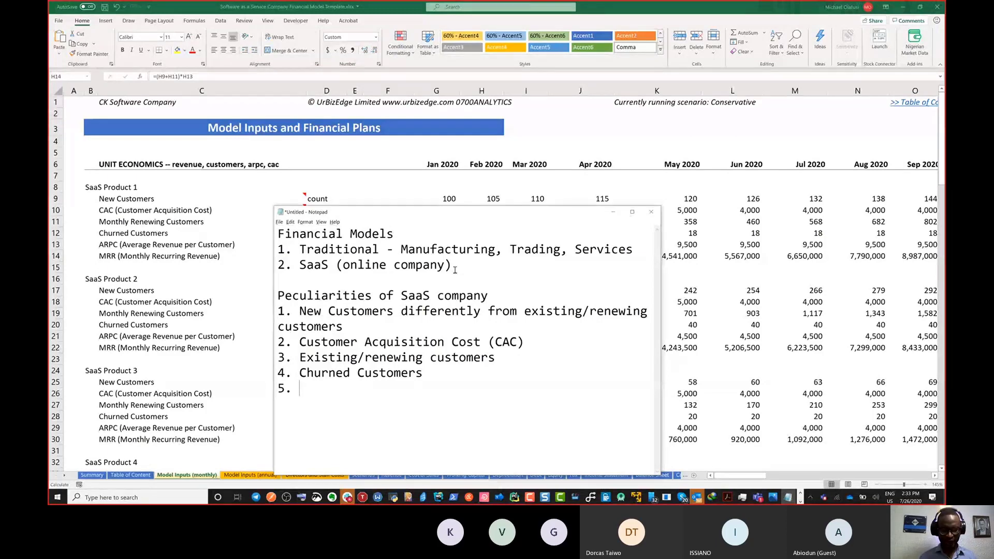
{"action": "type", "text": "Aver"}
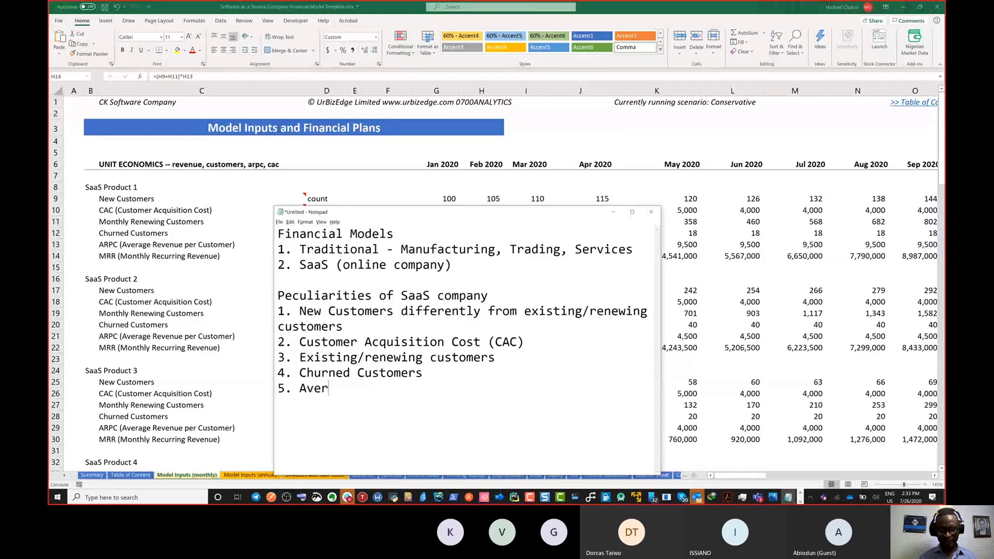
{"action": "type", "text": "age"}
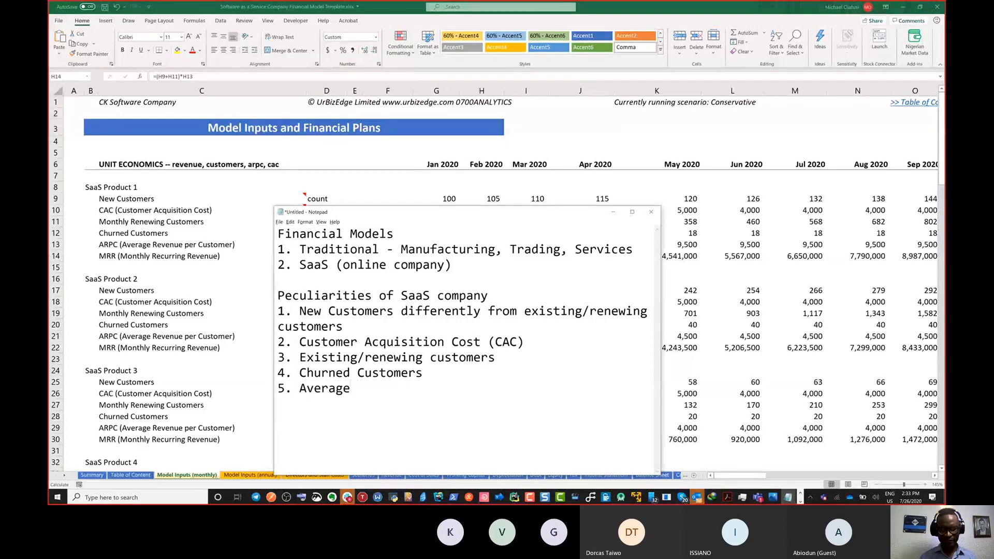
{"action": "type", "text": " Revenue per "}
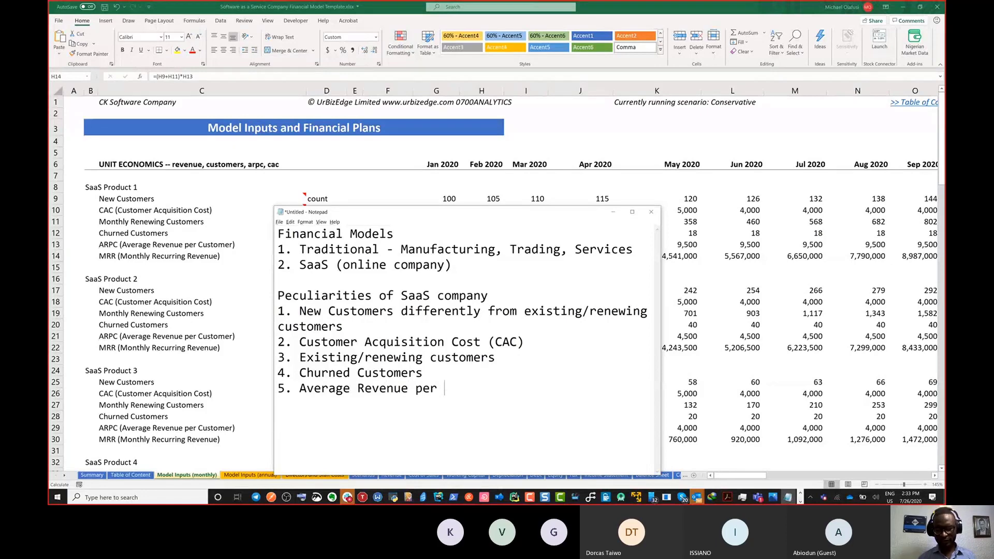
{"action": "type", "text": "Customer (A"}
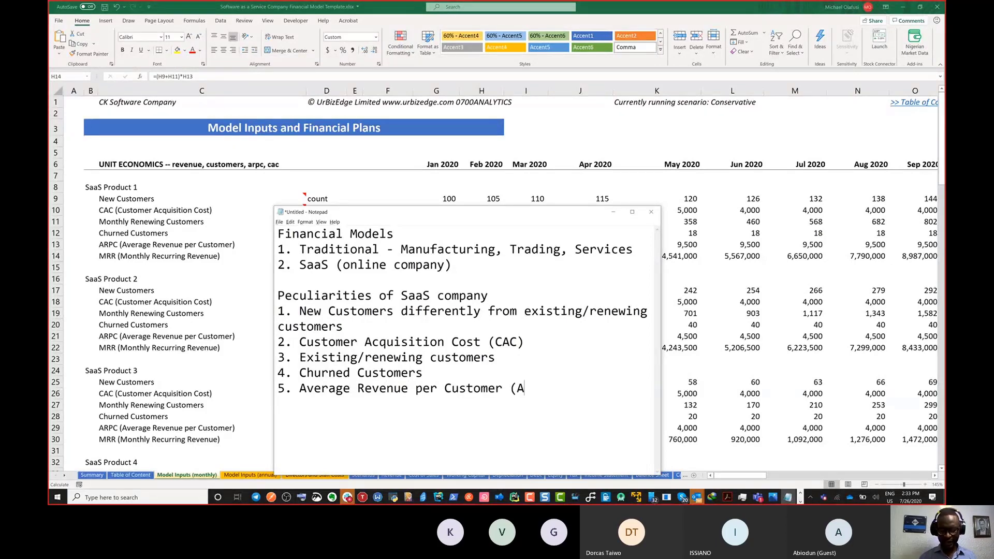
{"action": "type", "text": "RPC)"}
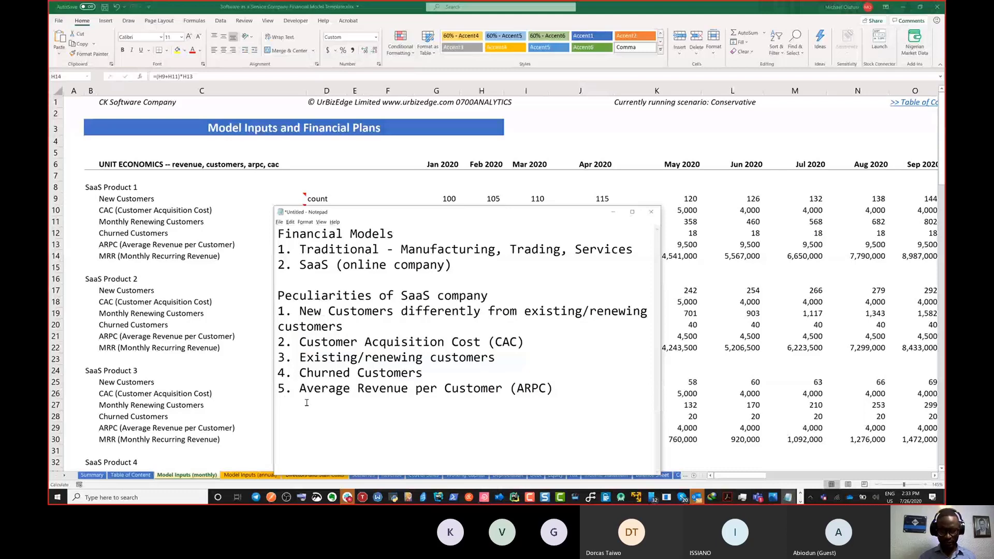
Add the sixth point "6. Monthly Recurring Revenue" to the peculiarities list
{"action": "type", "text": "6. Monthl"}
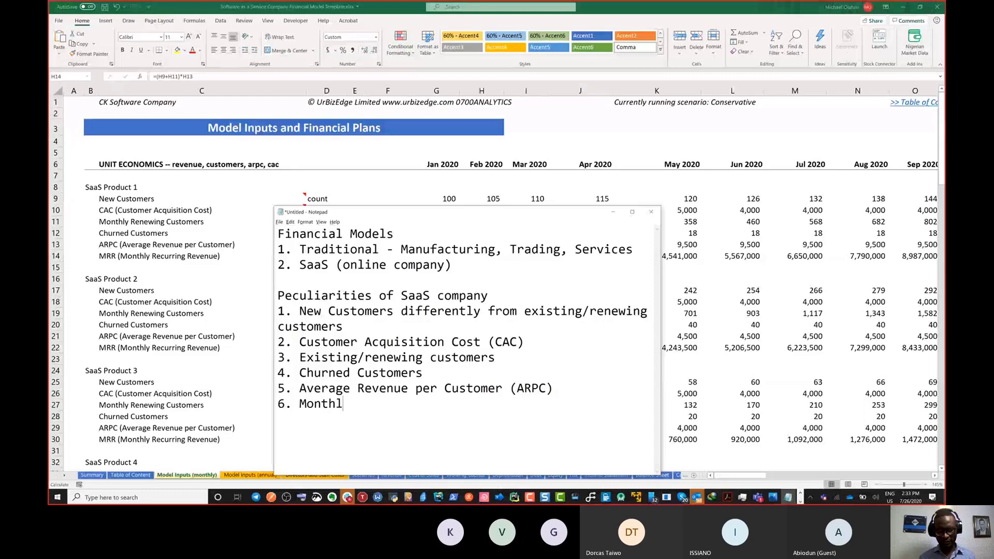
{"action": "type", "text": "y Recurring Re"}
{"action": "key", "text": "BackSpace"}
{"action": "key", "text": "BackSpace"}
{"action": "type", "text": "R"}
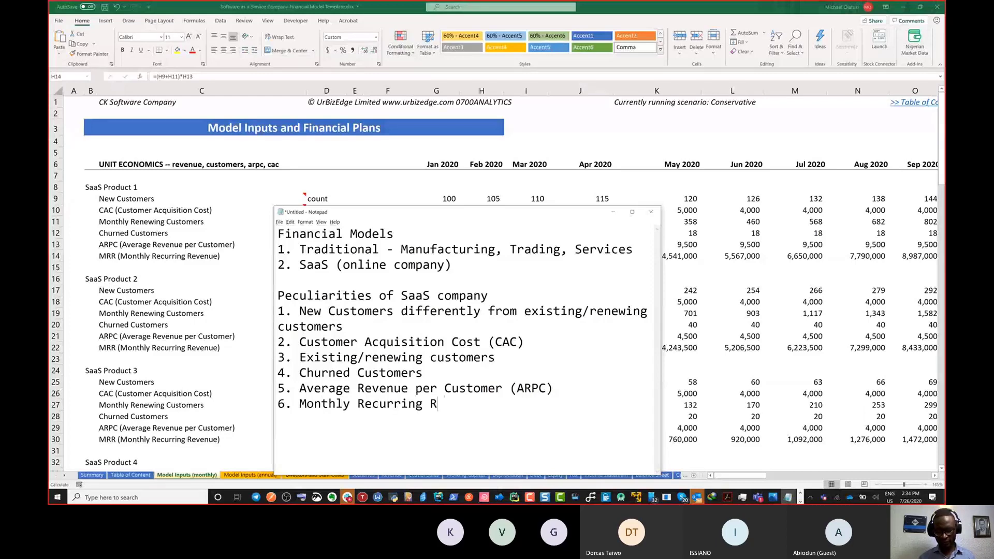
{"action": "type", "text": "evenue"}
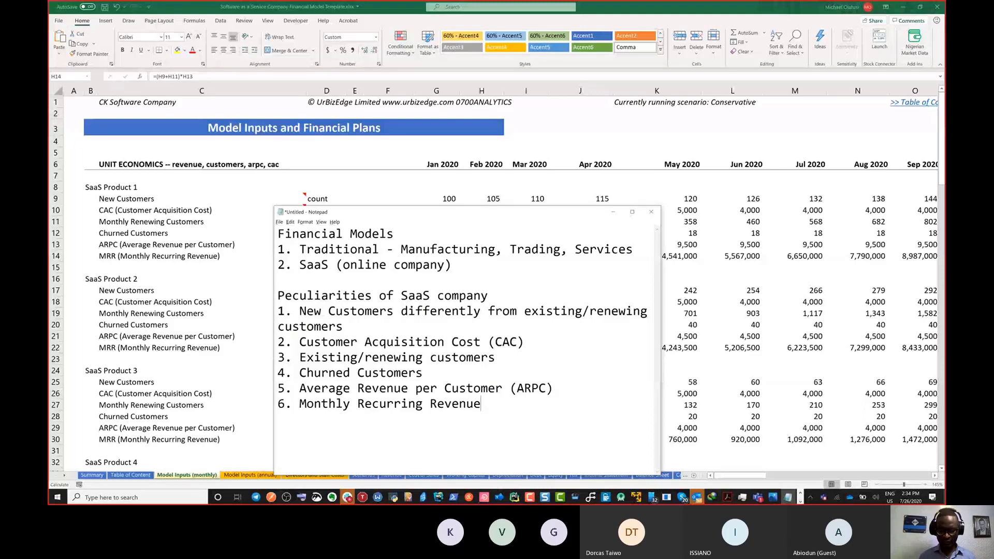
Add the point "9. Lifetime Value of Customer" on a new line of the peculiarities list
{"action": "key", "text": "Return"}
{"action": "type", "text": "9. Lifet"}
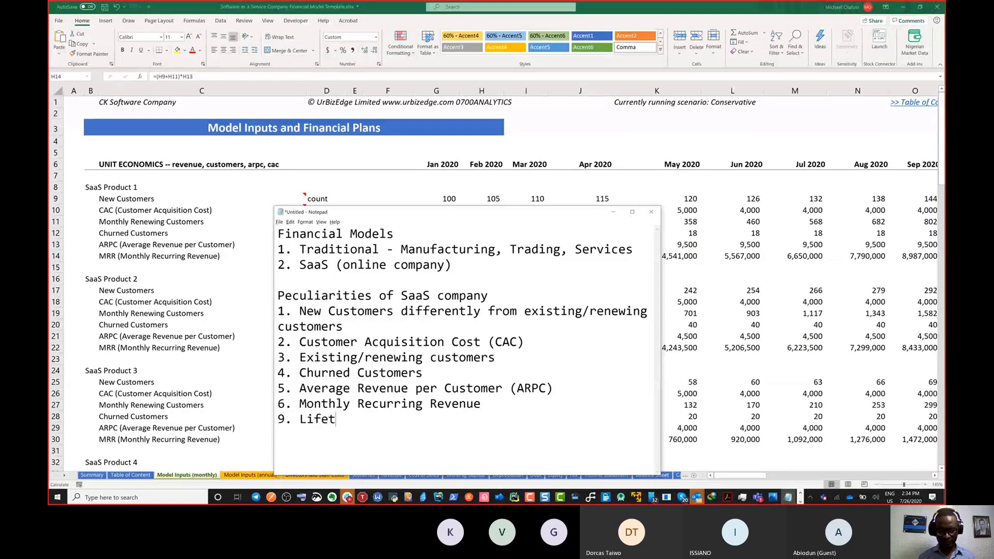
{"action": "type", "text": "ime Value of Cius"}
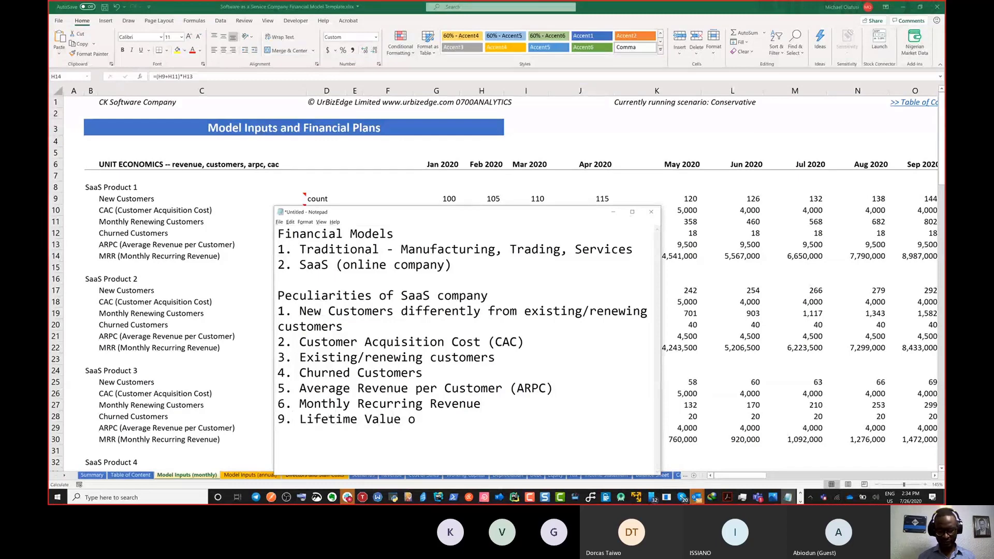
{"action": "key", "text": "BackSpace"}
{"action": "key", "text": "BackSpace"}
{"action": "key", "text": "BackSpace"}
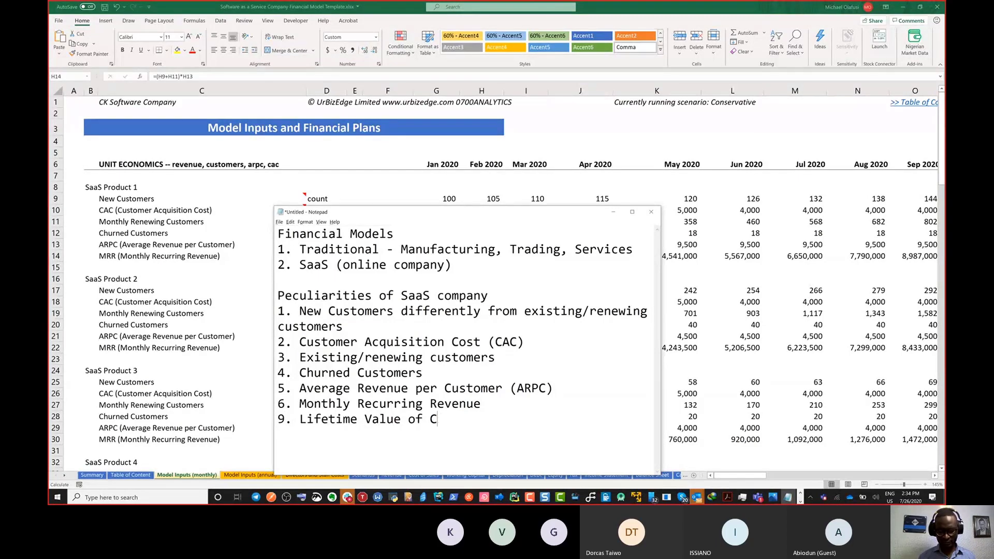
{"action": "type", "text": "ustomer "}
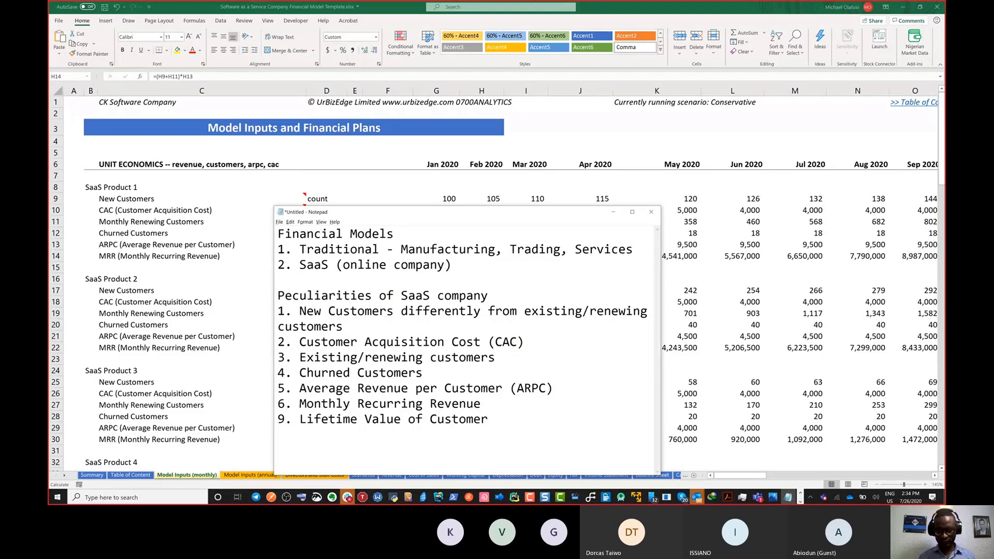
Append "(average lifespan of customer)" as an explanation to the Lifetime Value of Customer point
{"action": "type", "text": "("}
{"action": "type", "text": "averah"}
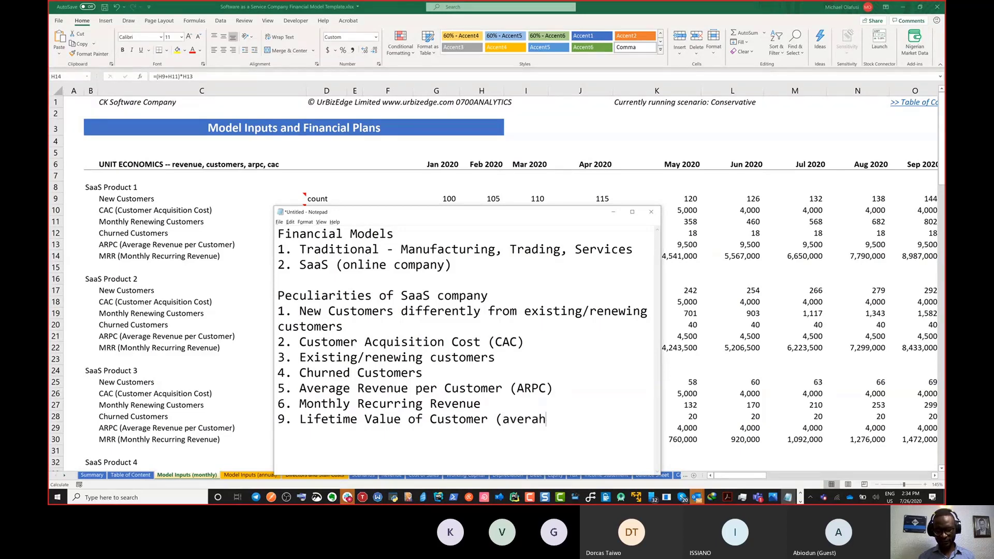
{"action": "key", "text": "BackSpace"}
{"action": "type", "text": "ge "}
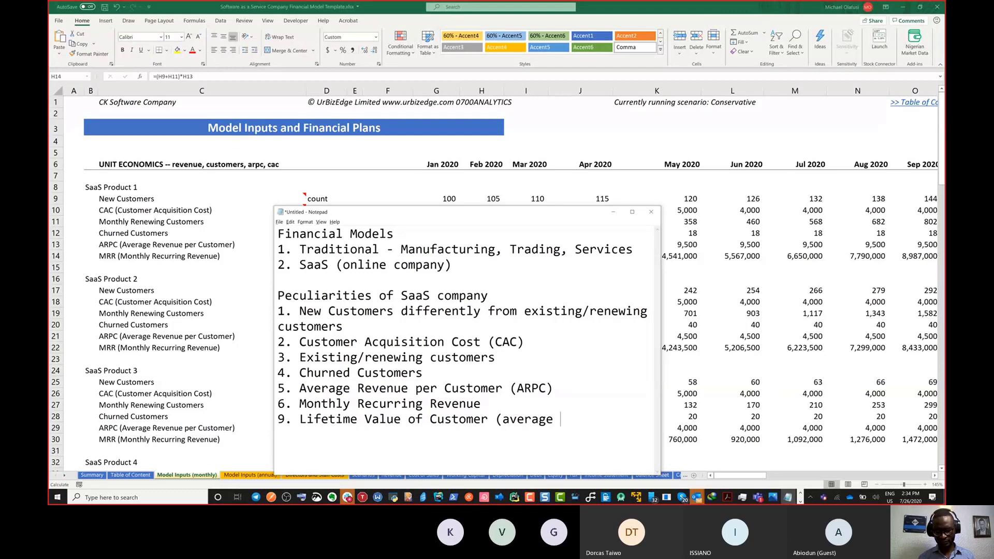
{"action": "type", "text": "l"}
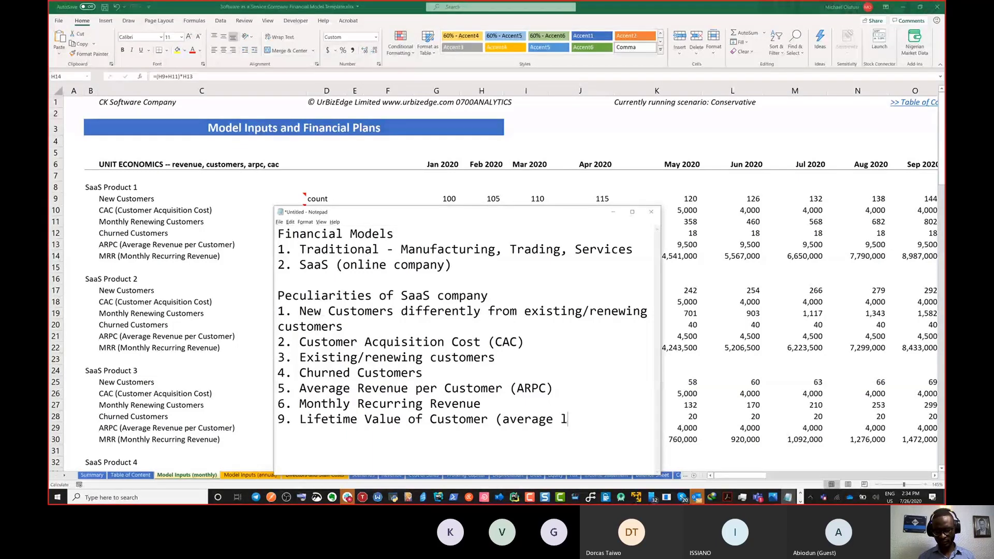
{"action": "type", "text": "ifespan of customer"}
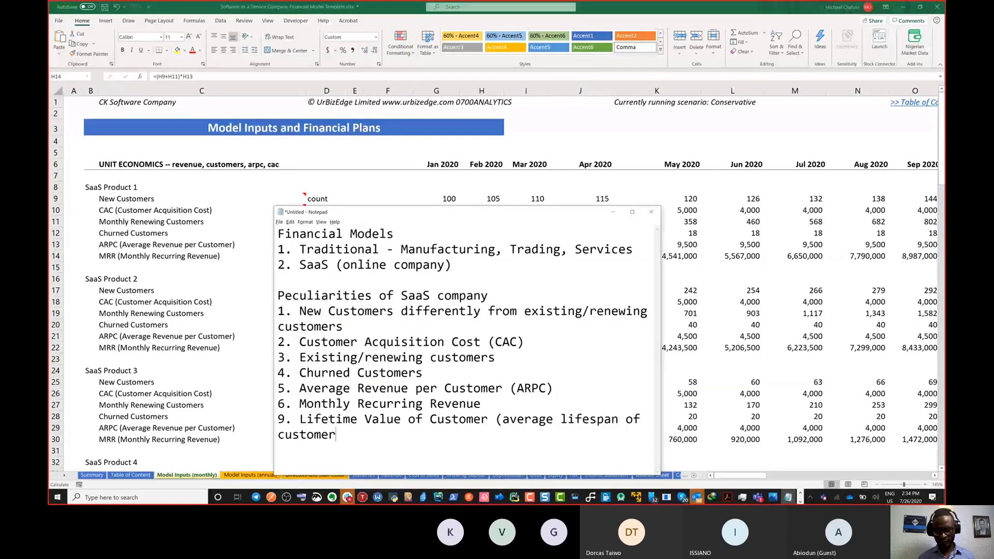
{"action": "type", "text": ")"}
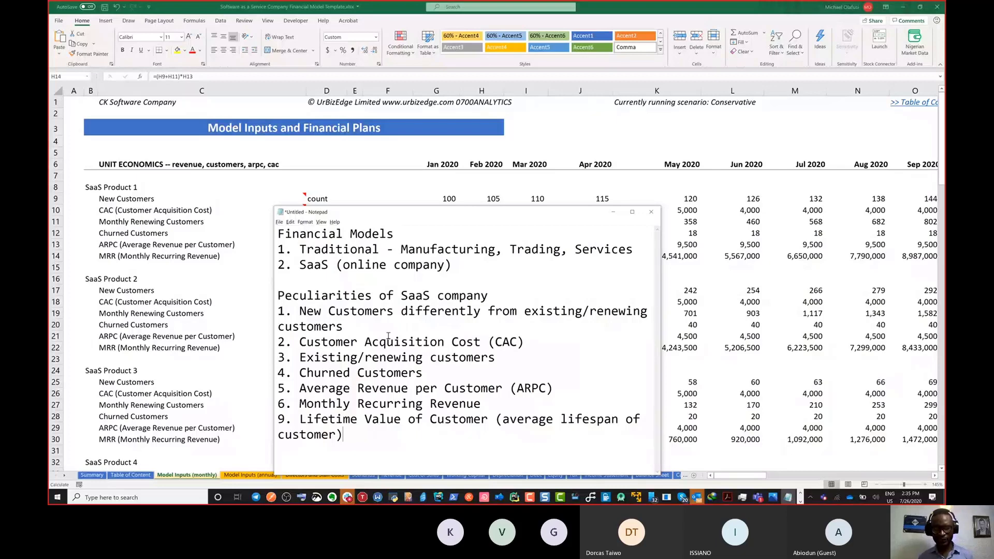
Copy all the notes, keeping them in place, and send them as a message in the Microsoft Teams meeting chat
{"action": "left_click", "coordinate": [413, 362]}
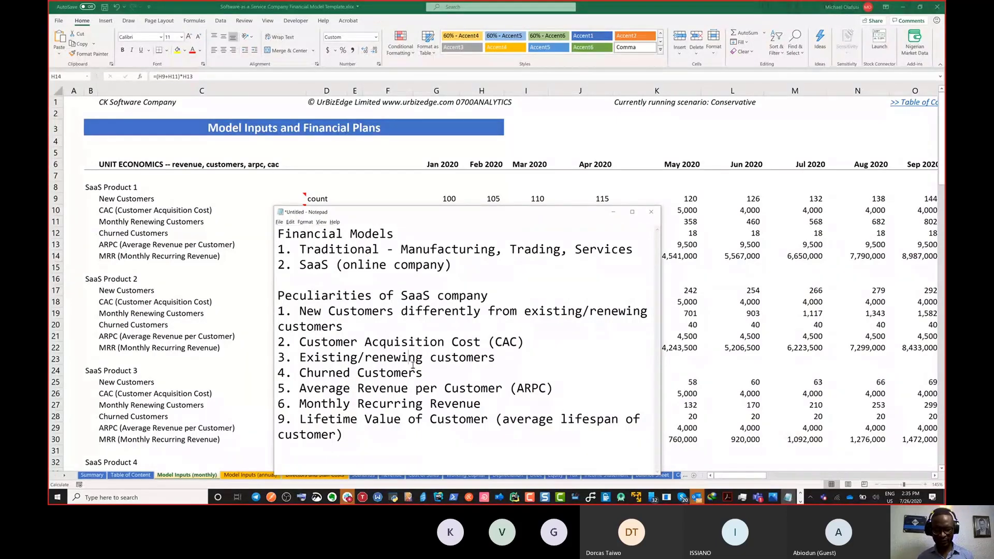
{"action": "key", "text": "ctrl+a"}
{"action": "key", "text": "ctrl+c"}
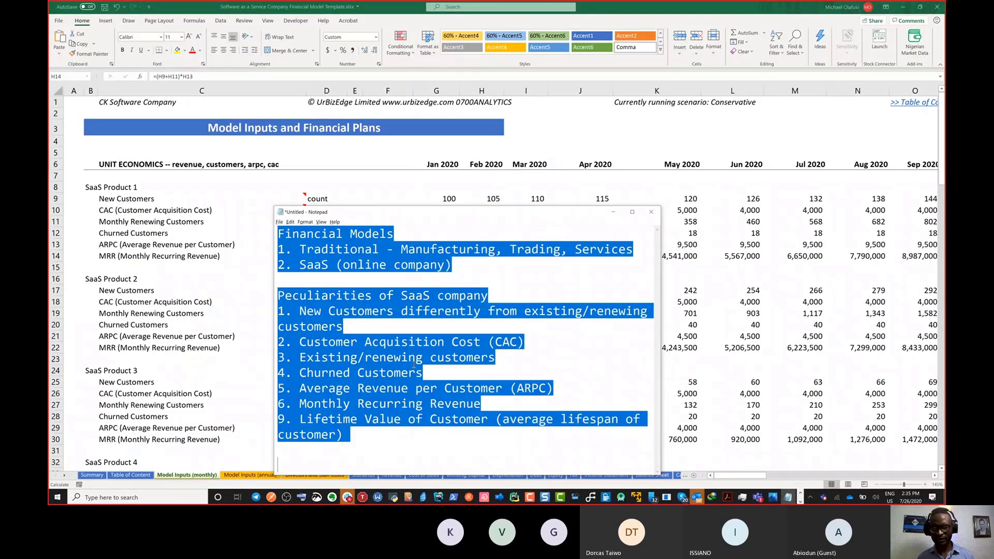
{"action": "key", "text": "Delete"}
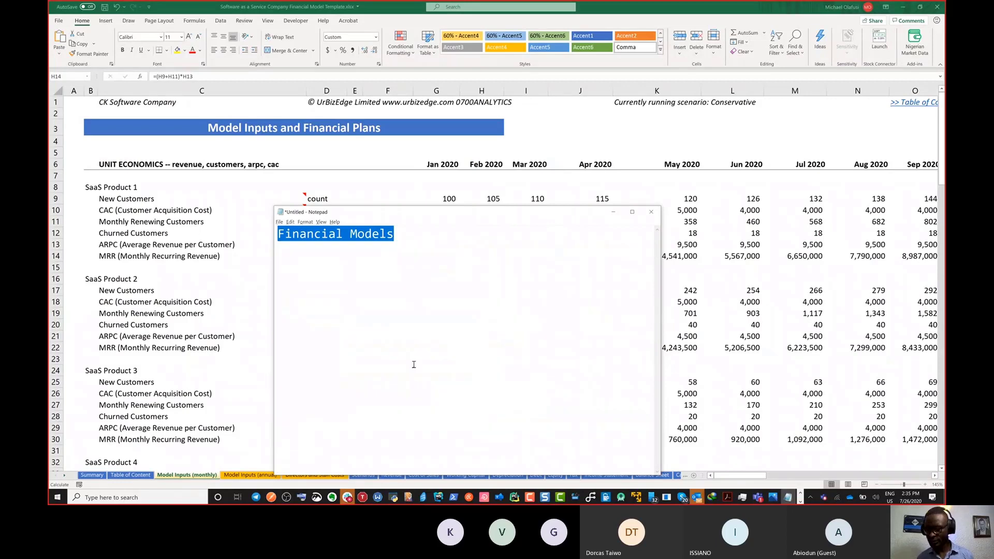
{"action": "key", "text": "ctrl+z"}
{"action": "key", "text": "alt+Tab"}
{"action": "key", "text": "alt+Tab"}
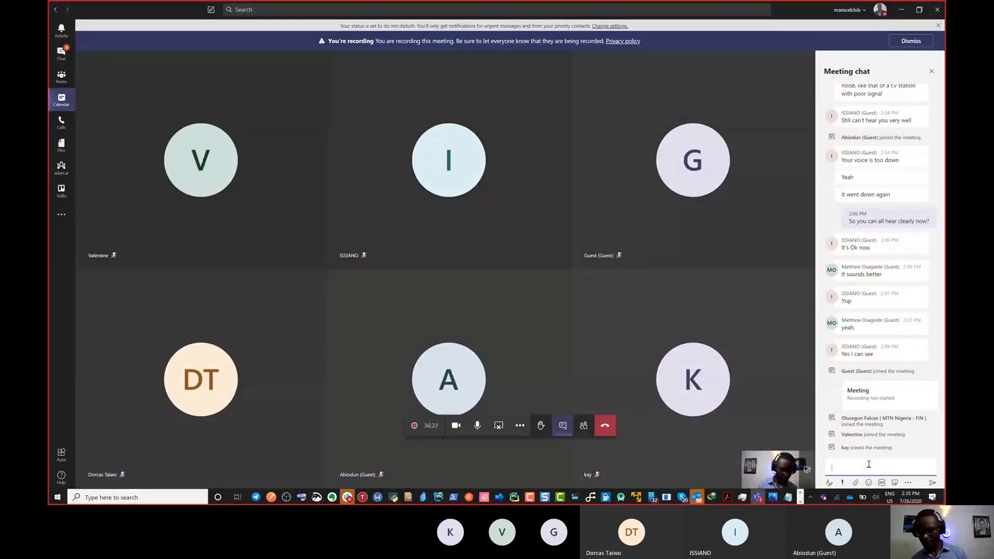
{"action": "key", "text": "ctrl+v"}
{"action": "key", "text": "Return"}
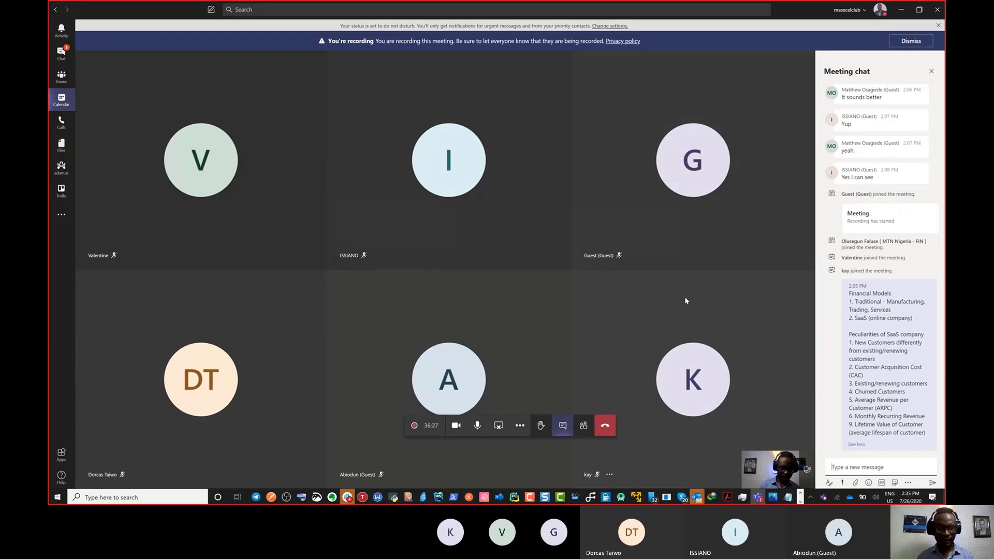
Switch to the SaaS model workbook in Excel and examine the optimistic, conservative and pessimistic assumptions for each product on the Scenarios sheet
{"action": "key", "text": "alt+Tab"}
{"action": "key", "text": "alt+Tab"}
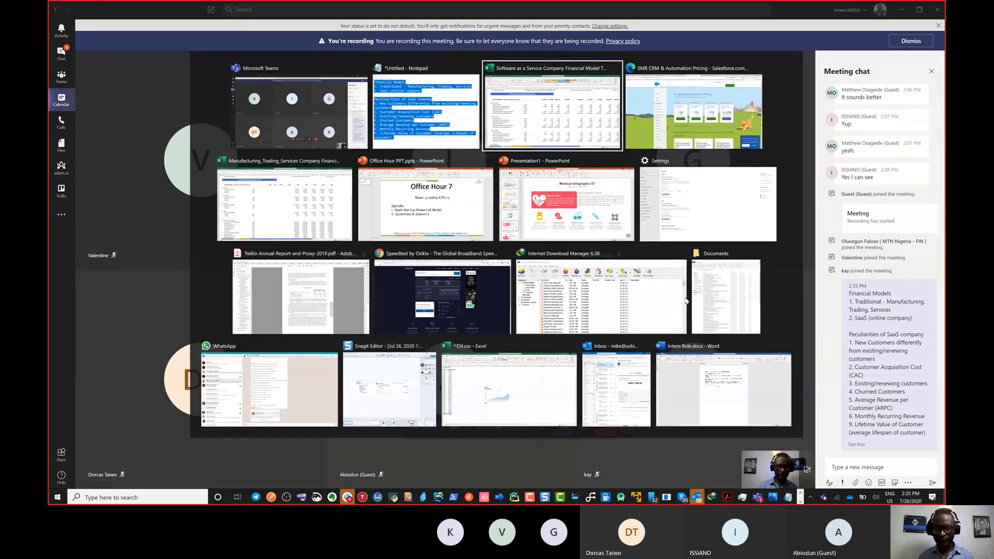
{"action": "left_click", "coordinate": [289, 291]}
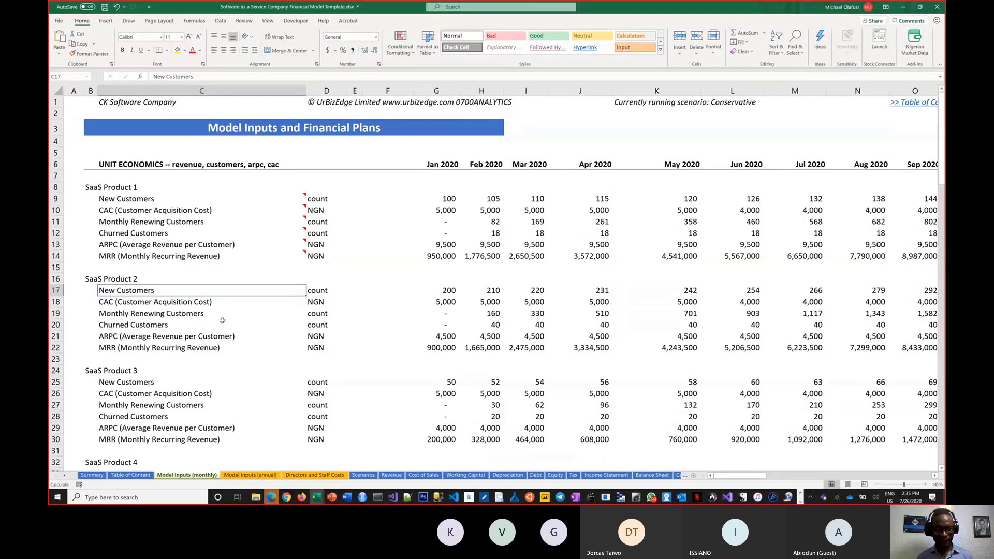
{"action": "key", "text": "ctrl+Page_Down"}
{"action": "key", "text": "ctrl+Page_Down"}
{"action": "key", "text": "ctrl+Page_Down"}
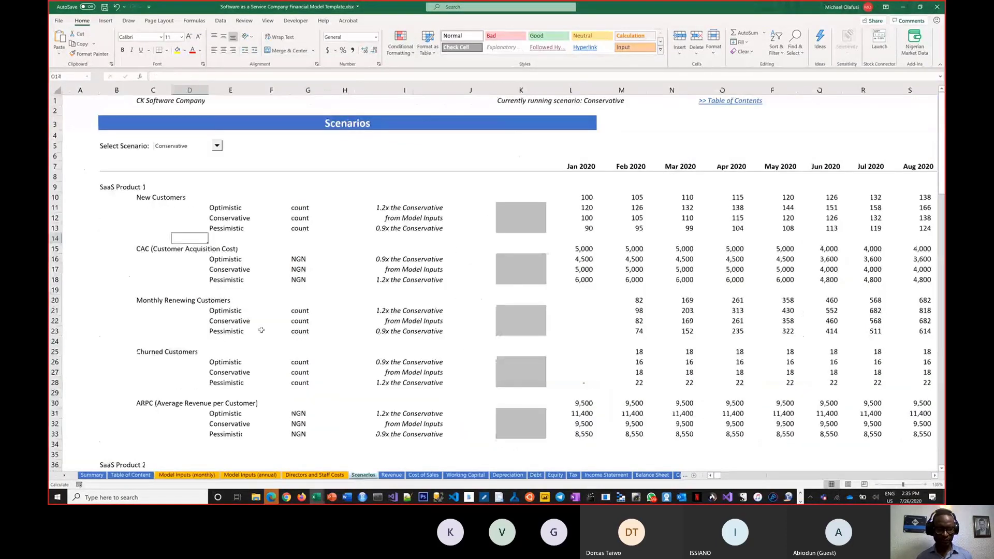
{"action": "scroll", "coordinate": [223, 234], "scroll_direction": "down", "scroll_amount": 4}
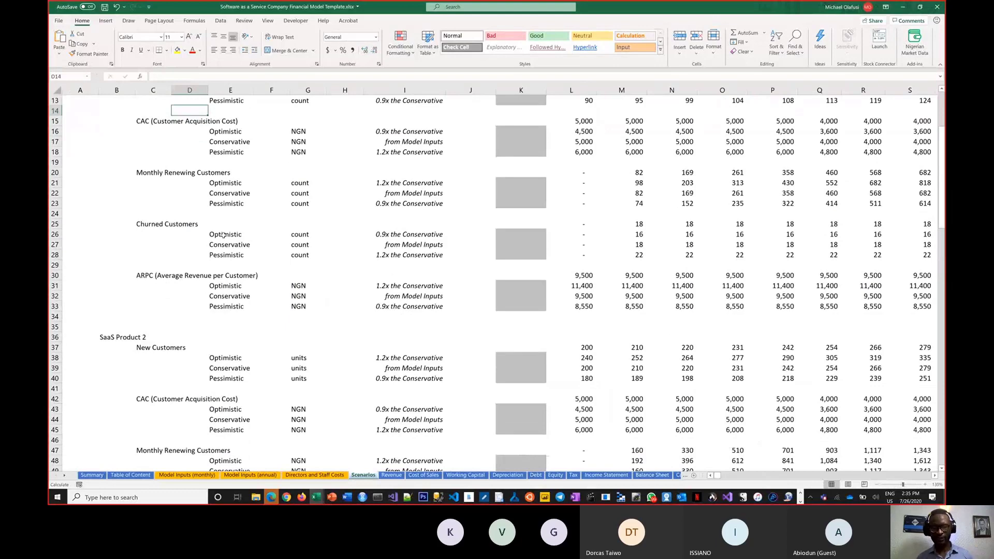
{"action": "scroll", "coordinate": [224, 234], "scroll_direction": "down", "scroll_amount": 8}
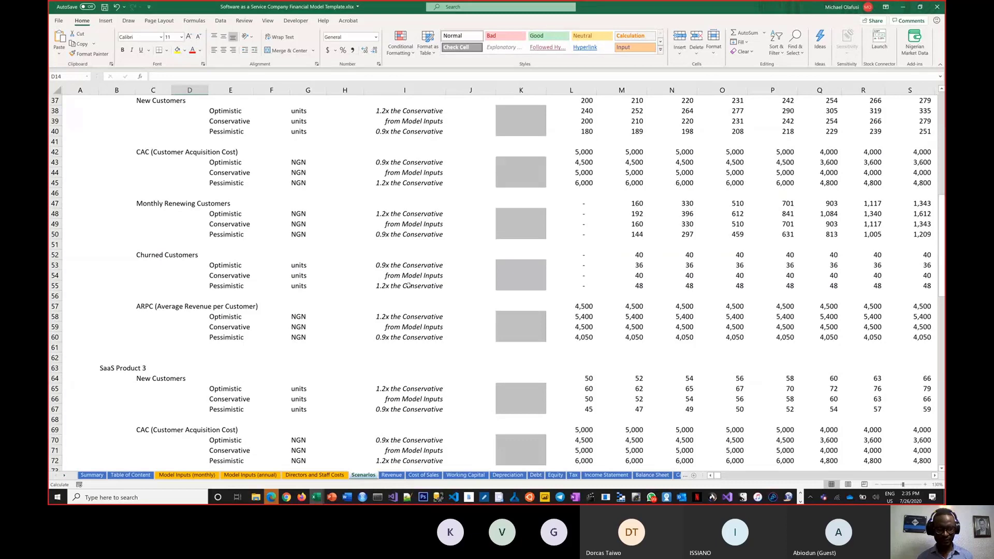
{"action": "left_click_drag", "start_coordinate": [236, 265], "coordinate": [239, 287]}
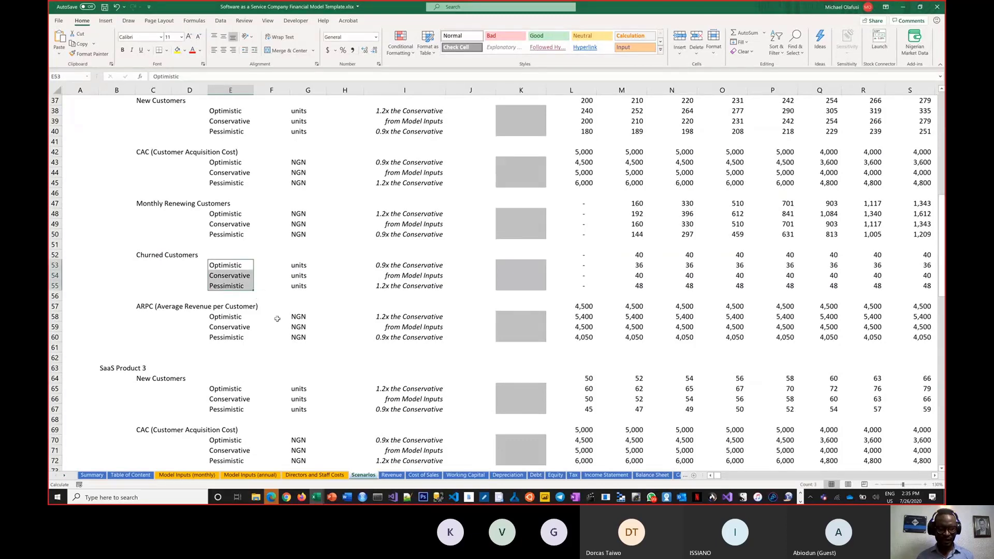
{"action": "scroll", "coordinate": [277, 318], "scroll_direction": "down", "scroll_amount": 3}
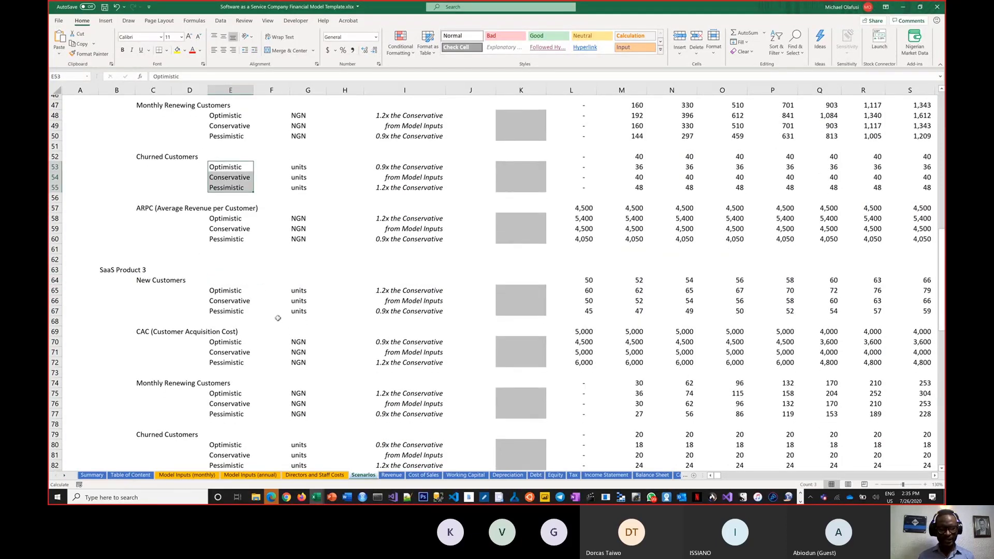
{"action": "scroll", "coordinate": [278, 317], "scroll_direction": "down", "scroll_amount": 6}
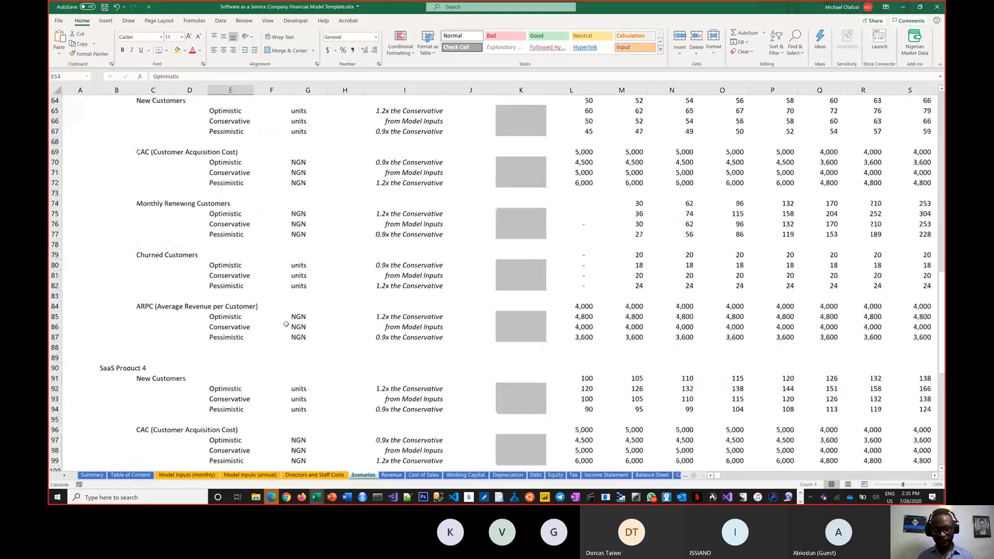
{"action": "scroll", "coordinate": [285, 325], "scroll_direction": "up", "scroll_amount": 20}
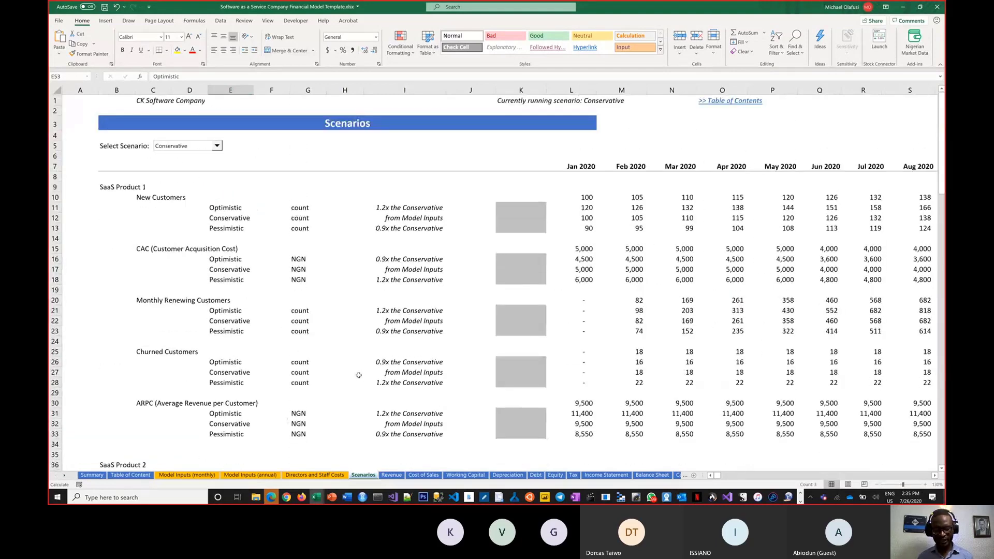
Switch back to the Notepad notes and add the point "10. No Inventory" below the last peculiarity
{"action": "key", "text": "alt+Tab"}
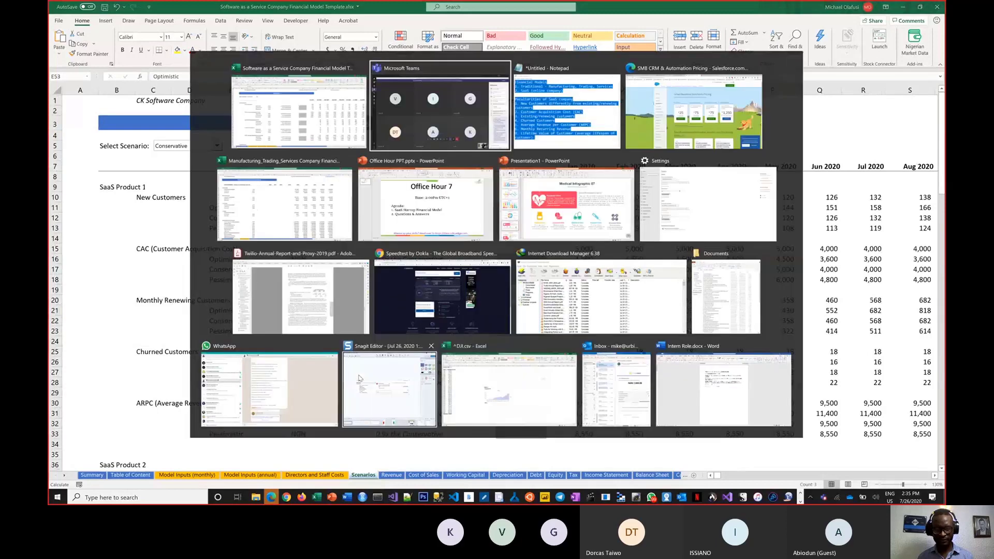
{"action": "key", "text": "alt+Tab"}
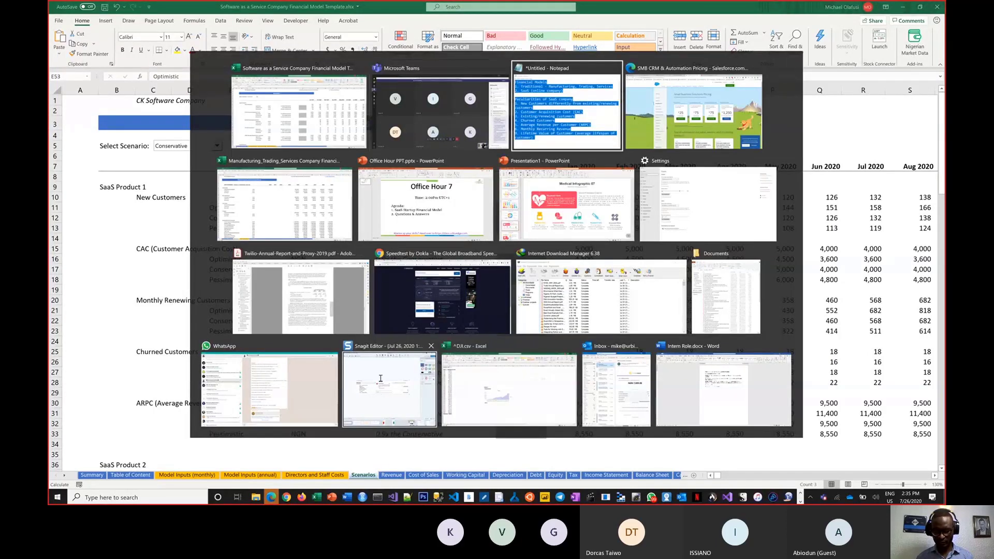
{"action": "left_click", "coordinate": [394, 450]}
{"action": "type", "text": "10"}
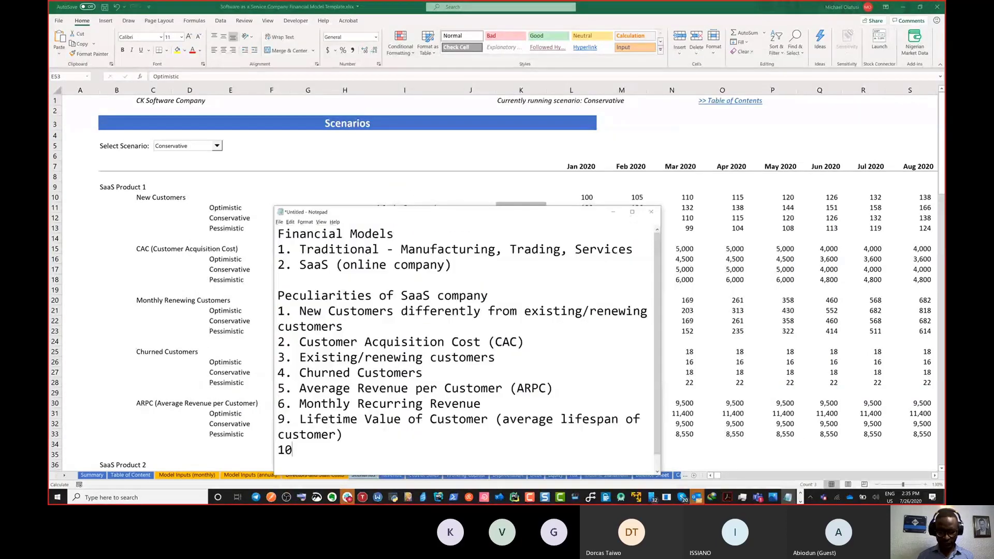
{"action": "type", "text": ". No I"}
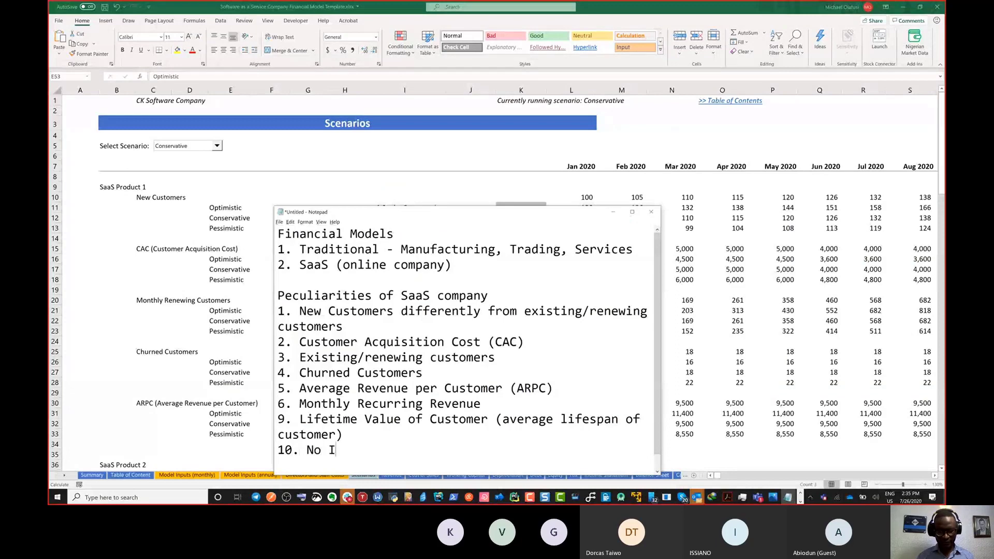
{"action": "type", "text": "nventory"}
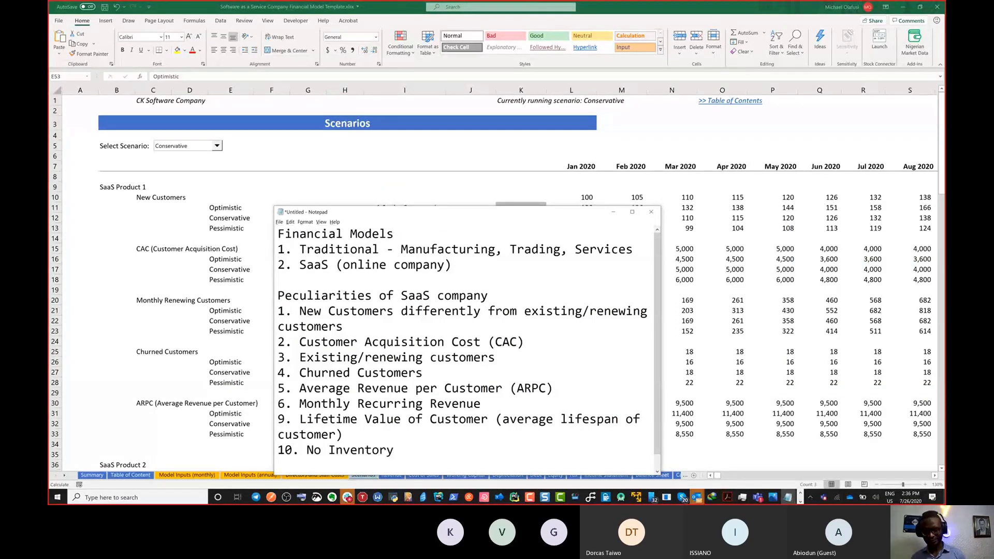
Switch to Adobe Acrobat and view the Financial Modelling document and the Salesforce 2019 consolidated statements of operations
{"action": "key", "text": "alt+Tab"}
{"action": "key", "text": "alt+Tab"}
{"action": "key", "text": "alt+Tab"}
{"action": "key", "text": "alt+Tab"}
{"action": "key", "text": "alt+Tab"}
{"action": "key", "text": "alt+Tab"}
{"action": "key", "text": "alt+Tab"}
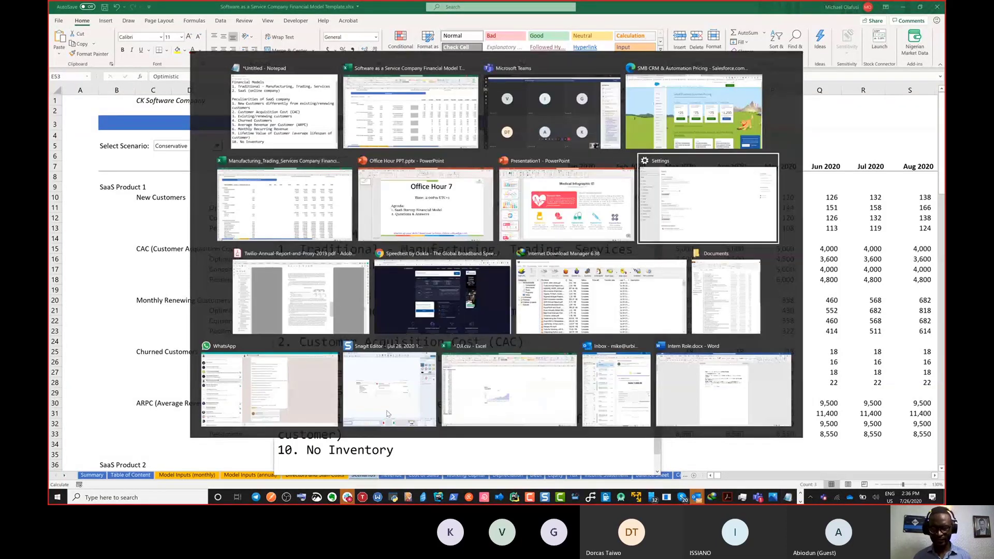
{"action": "key", "text": "alt+Tab"}
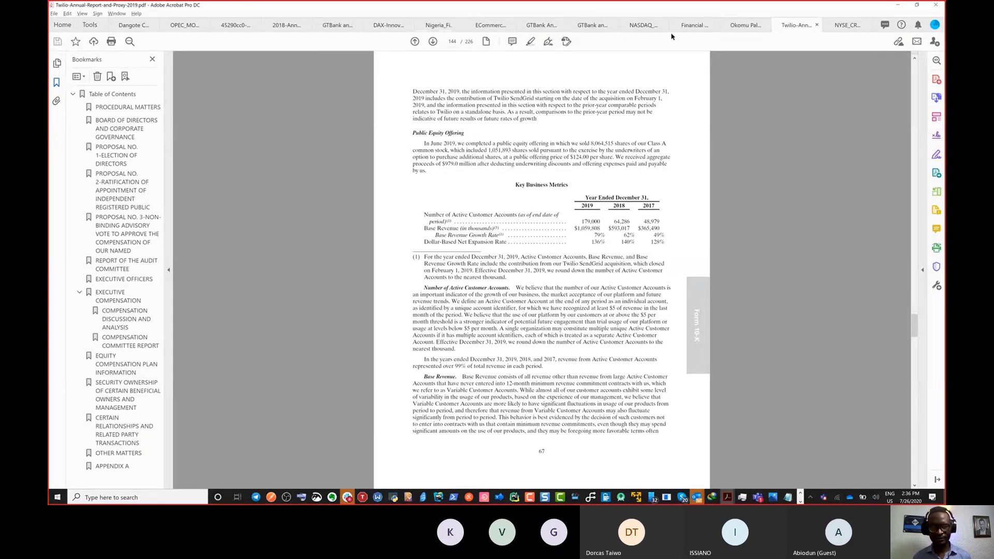
{"action": "left_click", "coordinate": [687, 30]}
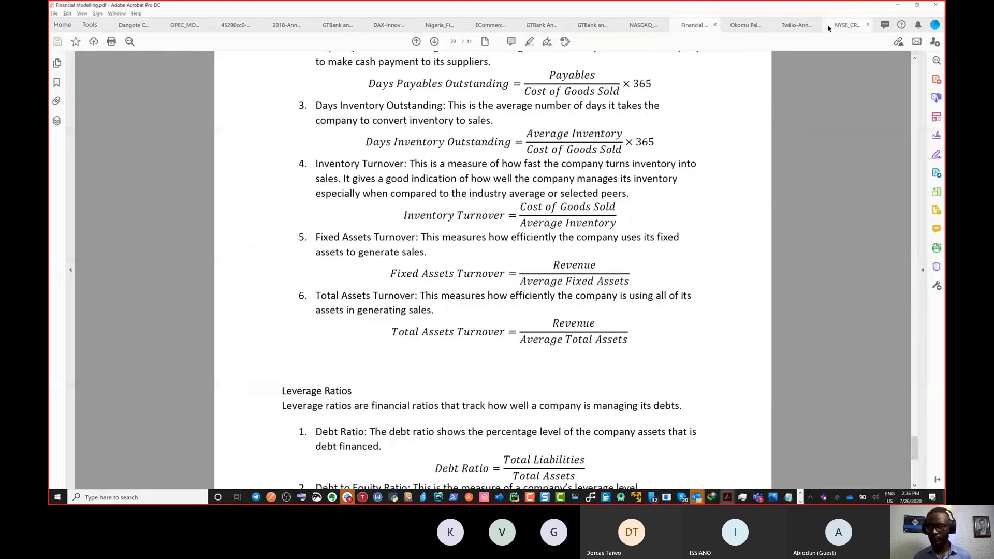
{"action": "left_click", "coordinate": [833, 28]}
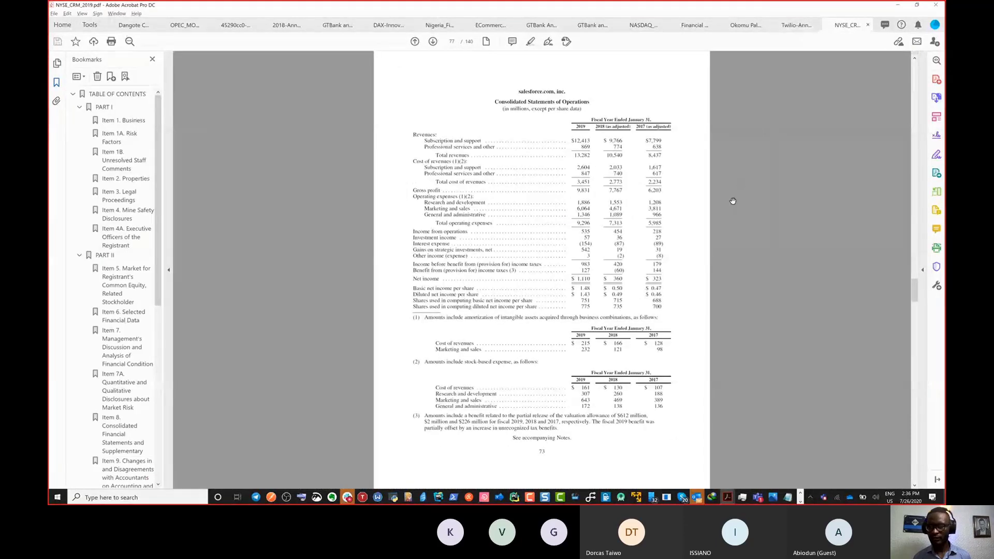
View the assets, including inventories, on Amazon's 2019 consolidated balance sheets, and glance at the Financial Modelling and ECommerce documents
{"action": "left_click", "coordinate": [642, 25]}
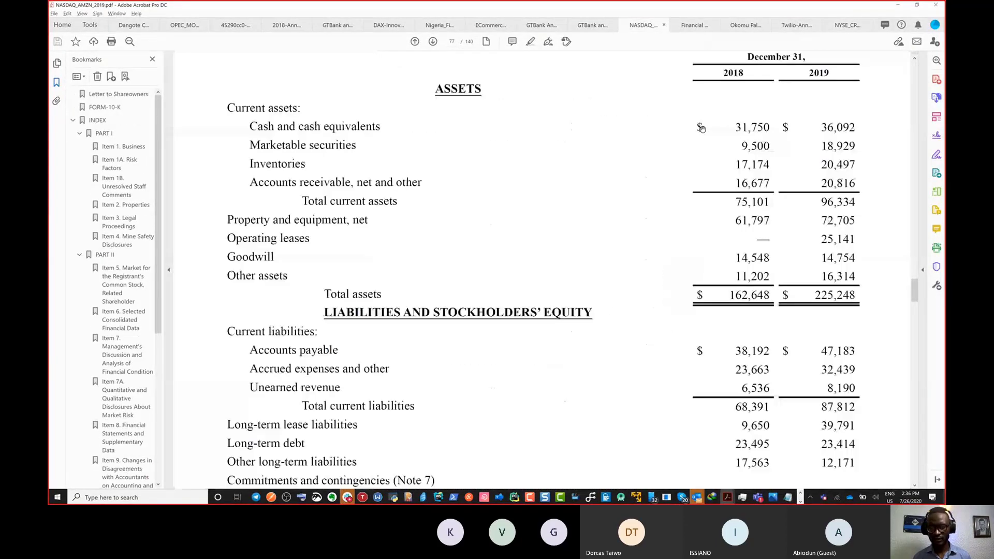
{"action": "scroll", "coordinate": [675, 191], "scroll_direction": "up", "scroll_amount": 5}
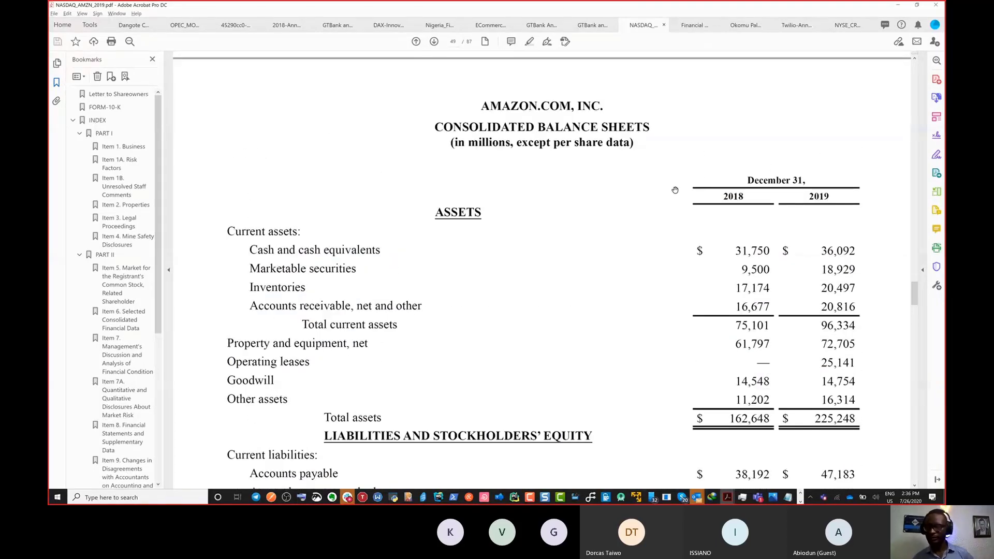
{"action": "left_click", "coordinate": [684, 27]}
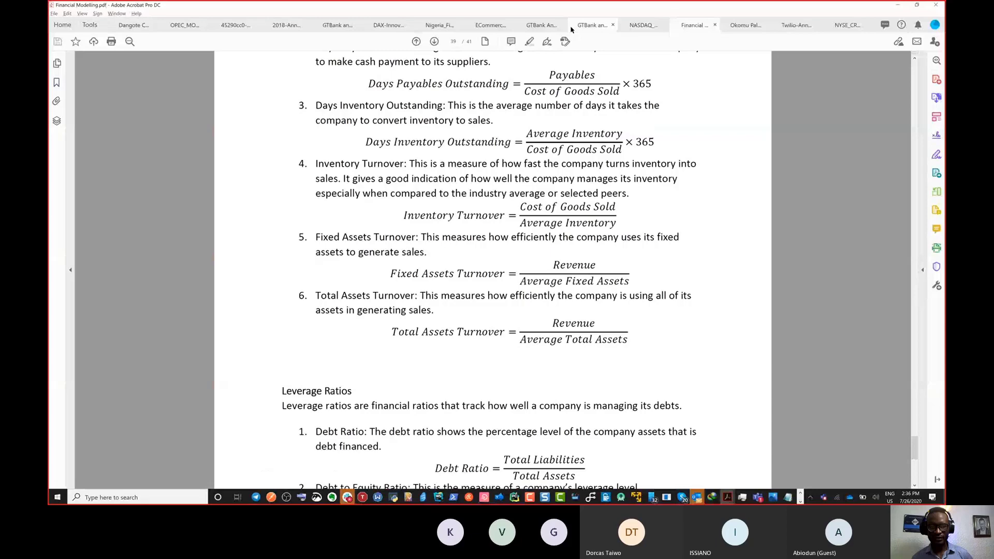
{"action": "left_click", "coordinate": [485, 27]}
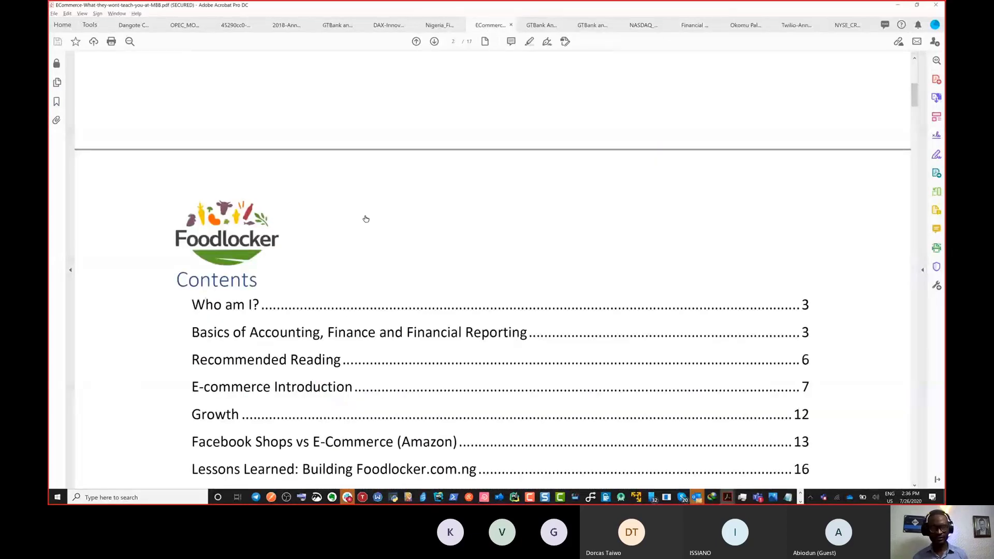
Show Facebook's 2018 annual report and examine the current assets and liabilities on its consolidated balance sheets
{"action": "left_click", "coordinate": [277, 28]}
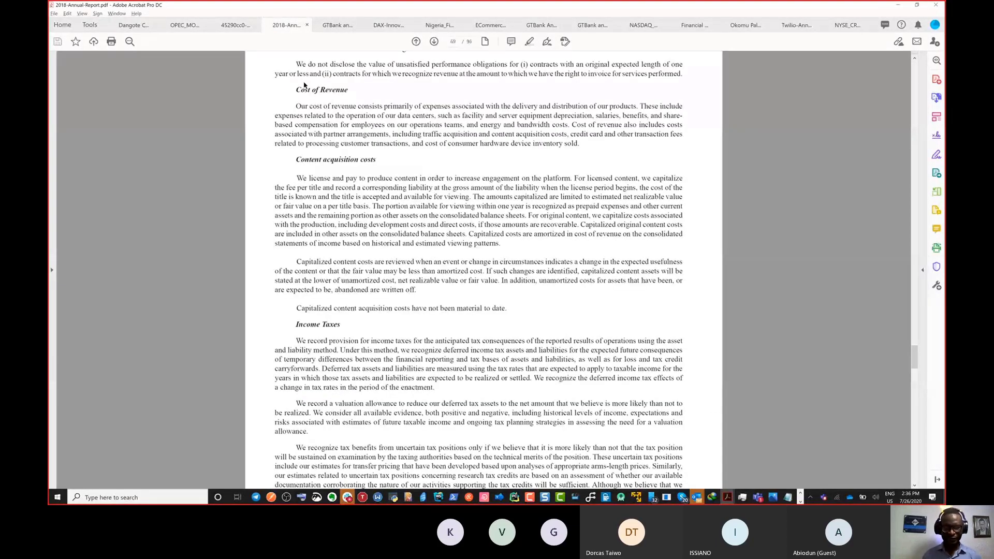
{"action": "scroll", "coordinate": [305, 85], "scroll_direction": "up", "scroll_amount": 2}
{"action": "scroll", "coordinate": [505, 196], "scroll_direction": "up", "scroll_amount": 3}
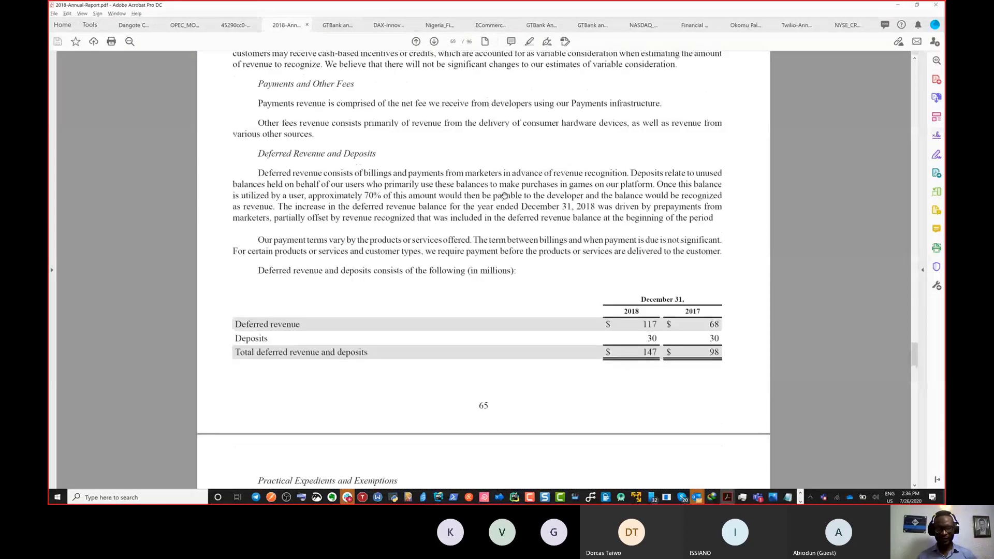
{"action": "scroll", "coordinate": [504, 196], "scroll_direction": "up", "scroll_amount": 10}
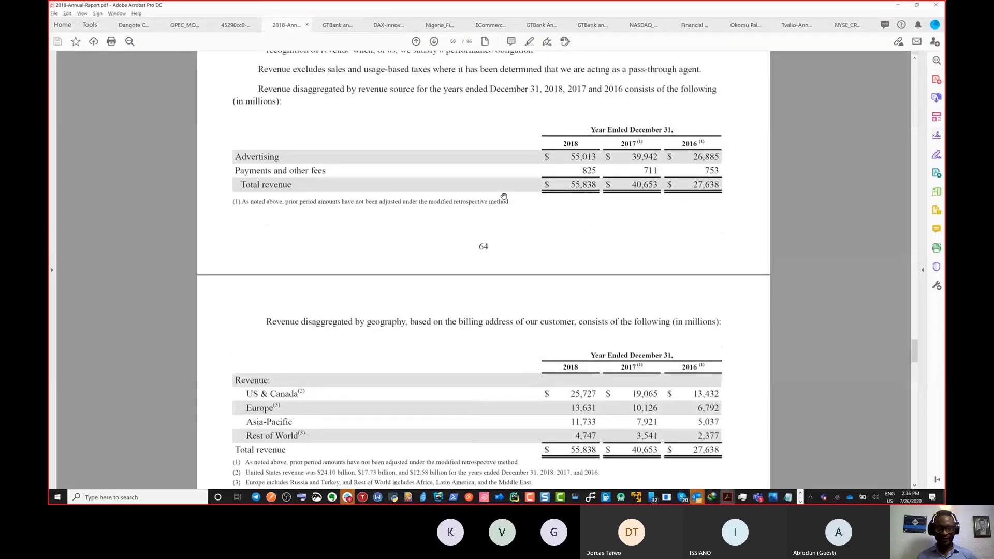
{"action": "scroll", "coordinate": [503, 195], "scroll_direction": "up", "scroll_amount": 8}
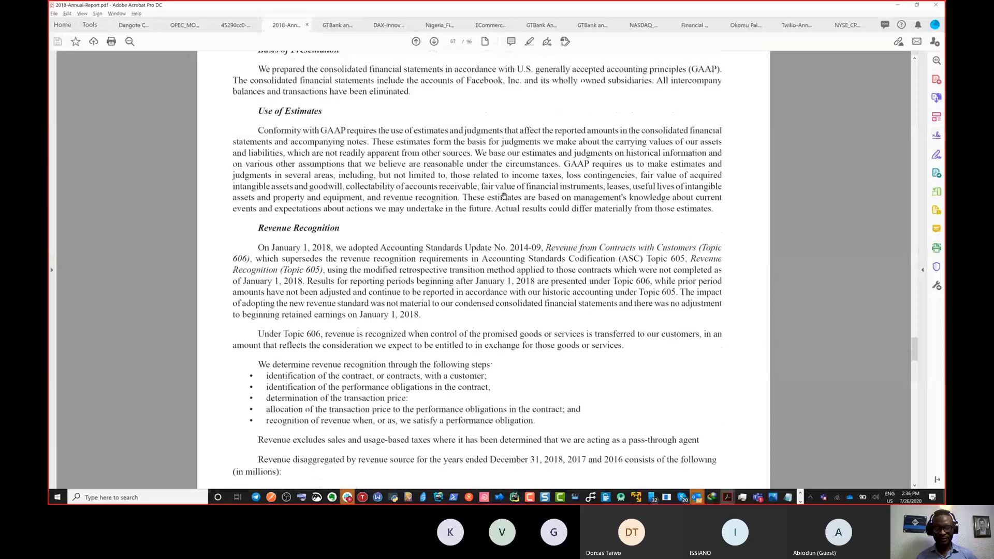
{"action": "scroll", "coordinate": [504, 196], "scroll_direction": "up", "scroll_amount": 10}
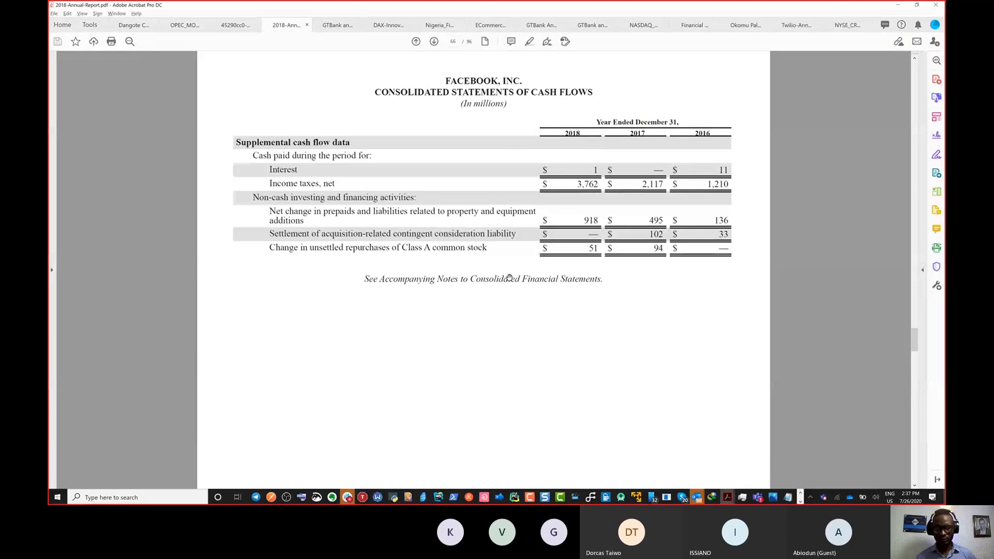
{"action": "scroll", "coordinate": [510, 278], "scroll_direction": "up", "scroll_amount": 10}
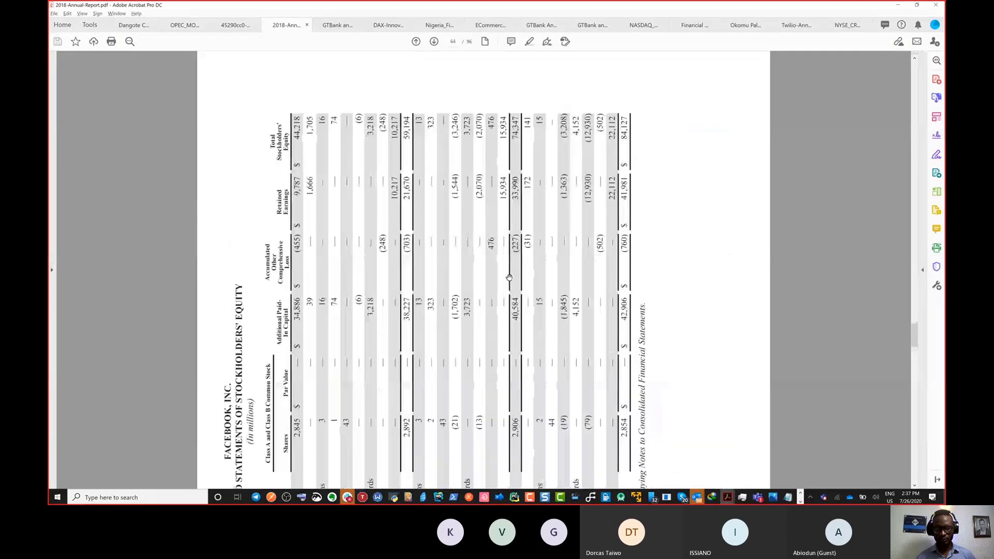
{"action": "scroll", "coordinate": [509, 278], "scroll_direction": "up", "scroll_amount": 3}
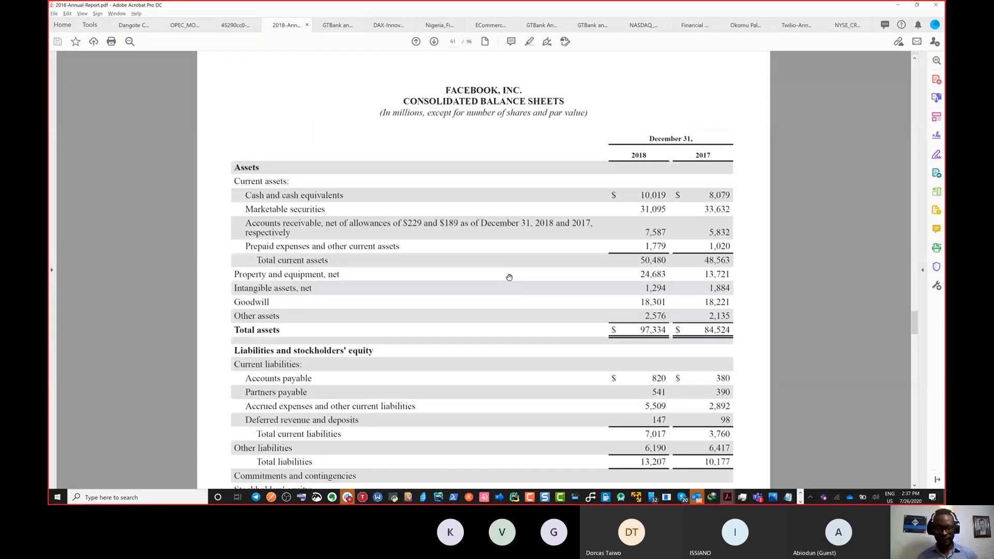
{"action": "scroll", "coordinate": [510, 278], "scroll_direction": "down", "scroll_amount": 1}
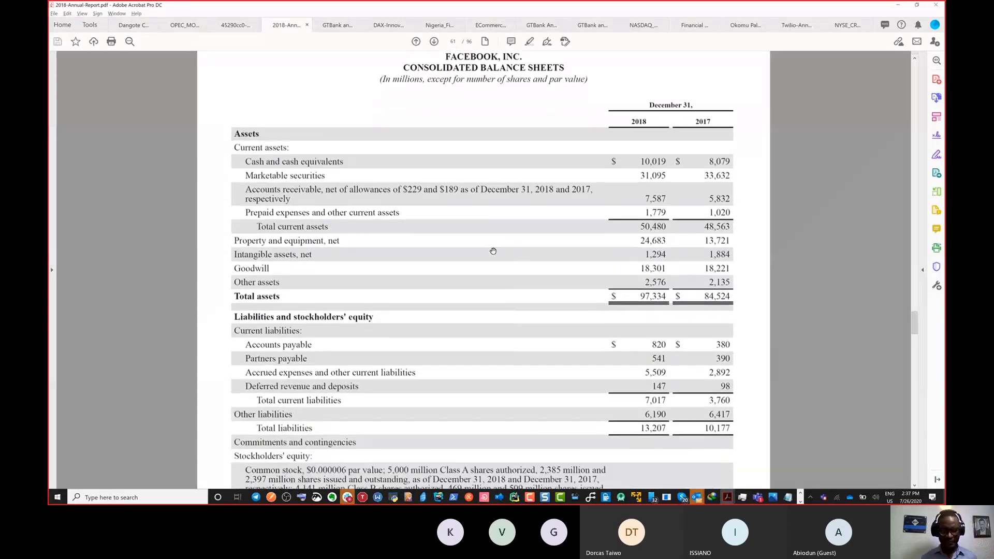
{"action": "scroll", "coordinate": [493, 251], "scroll_direction": "down", "scroll_amount": 1}
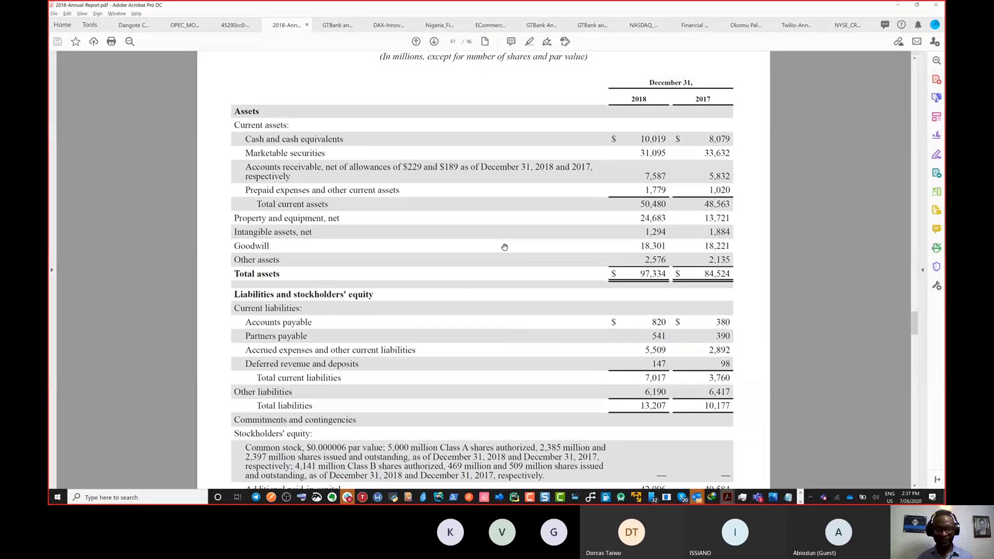
{"action": "scroll", "coordinate": [505, 247], "scroll_direction": "up", "scroll_amount": 1}
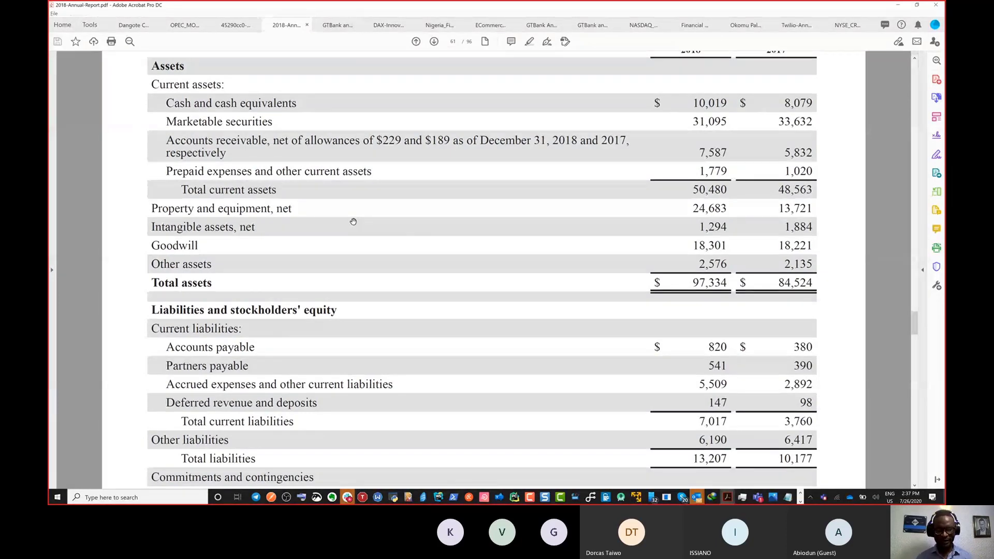
Switch to the SaaS model workbook in Excel, look through the monthly inputs, and locate Days Inventory Outstanding on the Model Inputs (annual) sheet
{"action": "key", "text": "alt+Tab"}
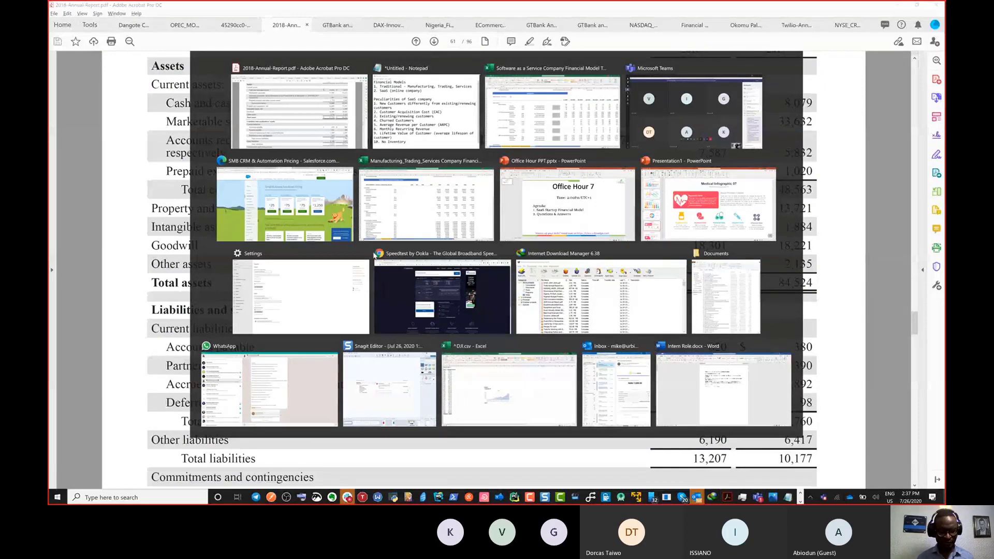
{"action": "key", "text": "alt+Tab"}
{"action": "left_click", "coordinate": [187, 475]}
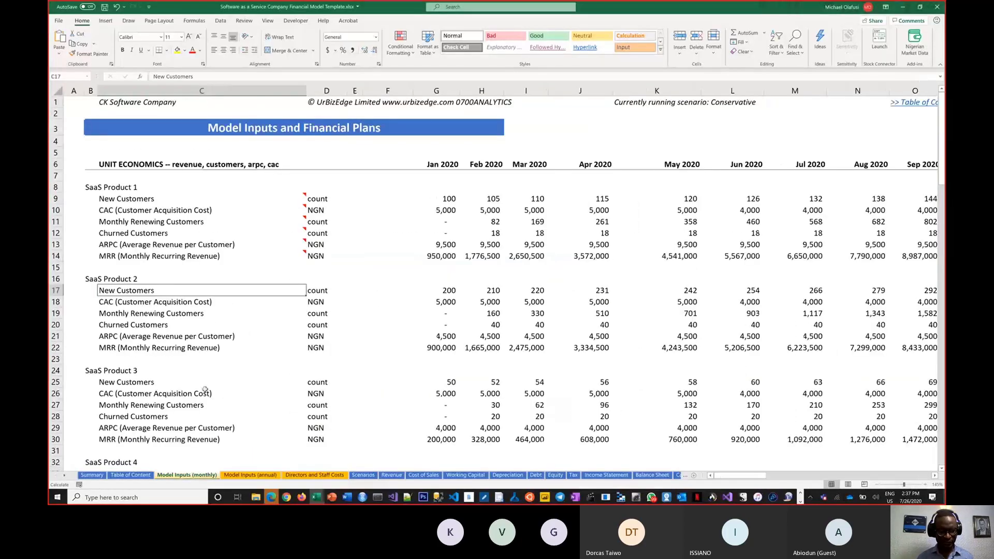
{"action": "scroll", "coordinate": [205, 389], "scroll_direction": "down", "scroll_amount": 18}
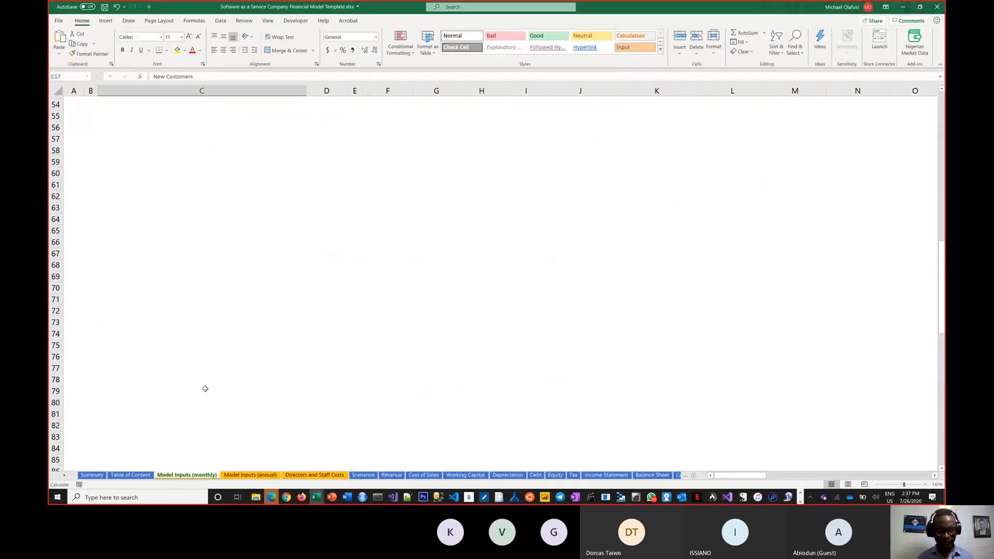
{"action": "scroll", "coordinate": [205, 389], "scroll_direction": "up", "scroll_amount": 16}
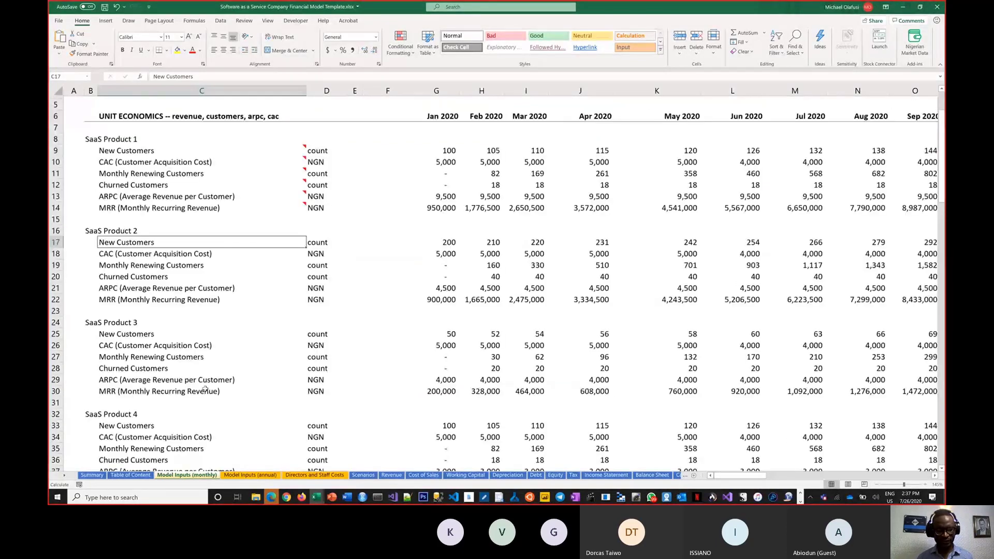
{"action": "left_click", "coordinate": [250, 475]}
{"action": "scroll", "coordinate": [235, 416], "scroll_direction": "down", "scroll_amount": 16}
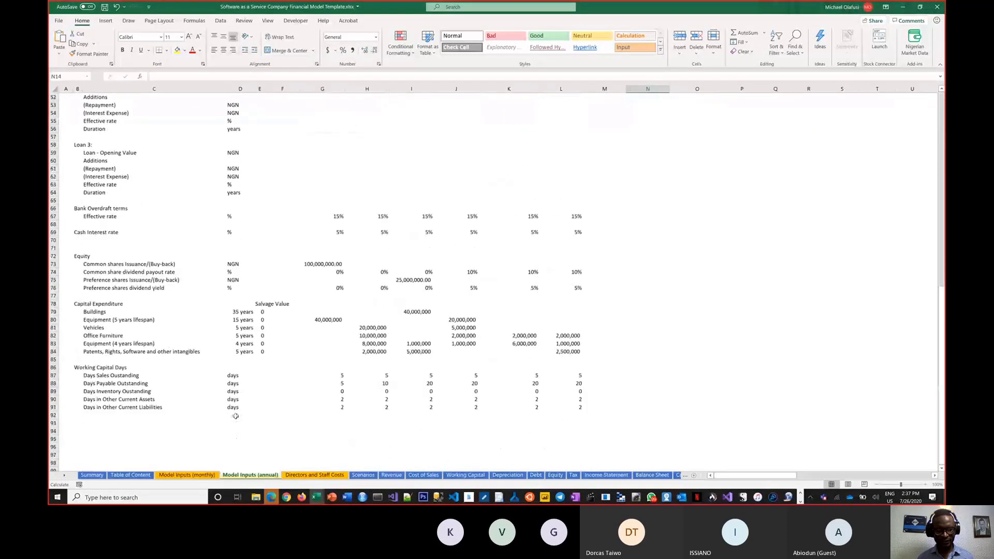
{"action": "scroll", "coordinate": [236, 416], "scroll_direction": "down", "scroll_amount": 4}
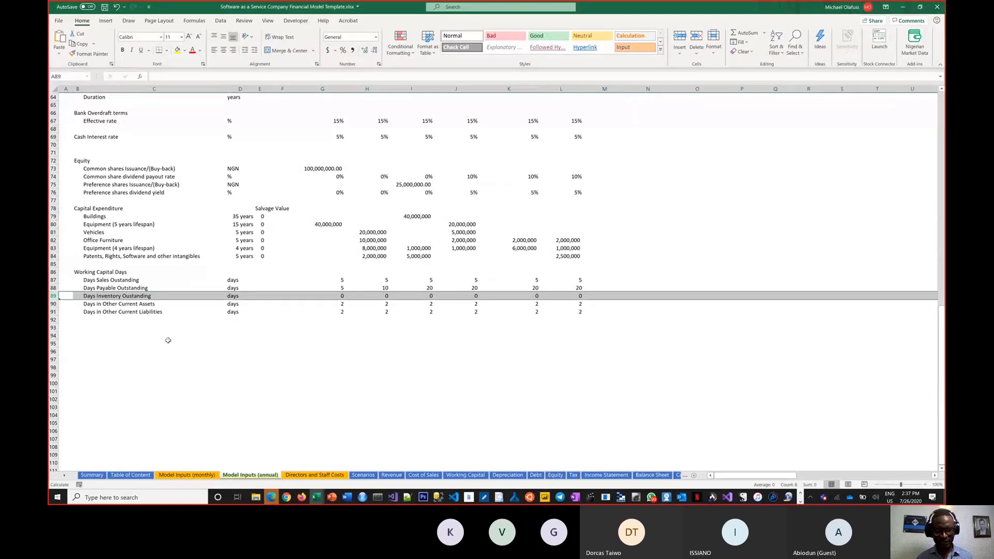
Examine the Days Sales, Days Payable and Days Inventory Outstanding rows under Working Capital Days, highlighting each row in turn
{"action": "scroll", "coordinate": [169, 340], "scroll_direction": "up", "scroll_amount": 3, "text": "ctrl"}
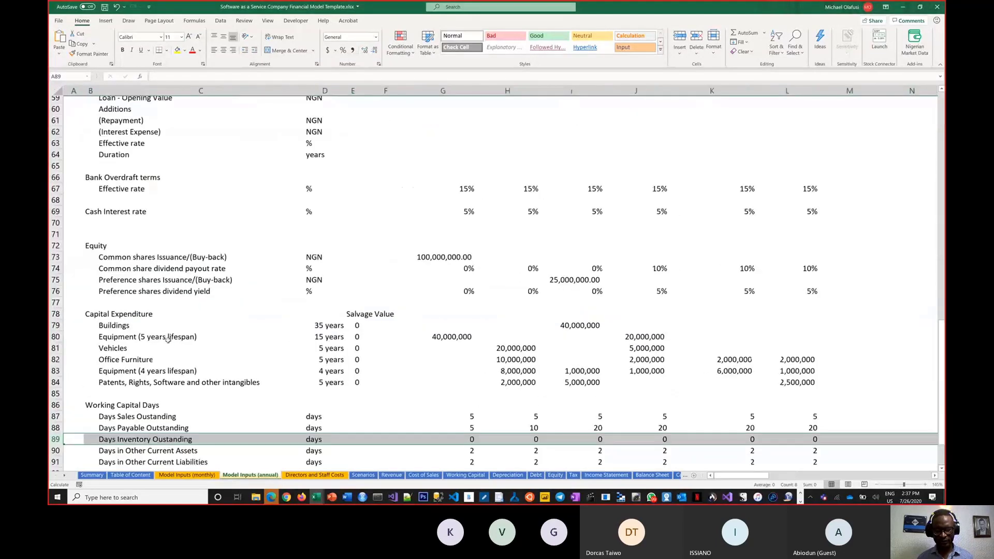
{"action": "scroll", "coordinate": [166, 341], "scroll_direction": "down", "scroll_amount": 1}
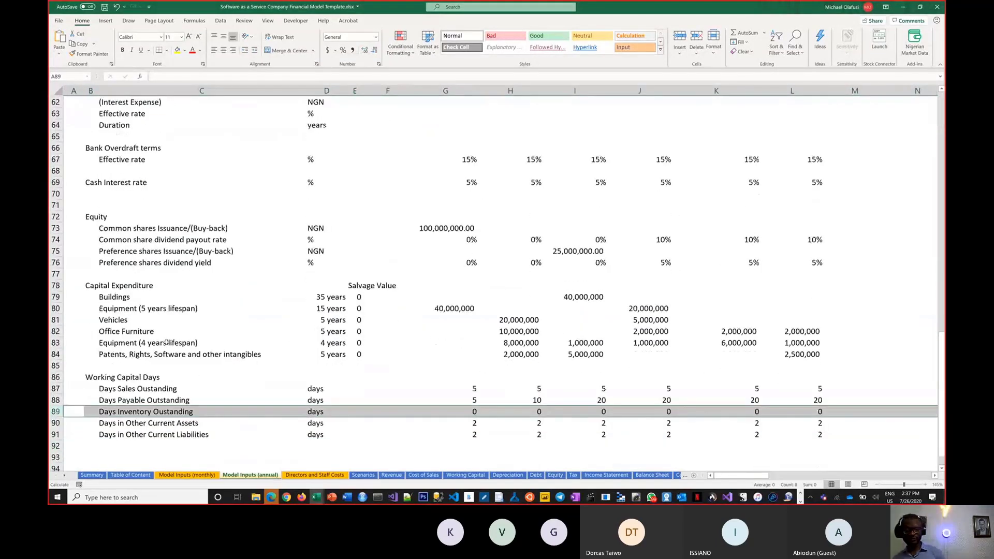
{"action": "scroll", "coordinate": [166, 342], "scroll_direction": "down", "scroll_amount": 2}
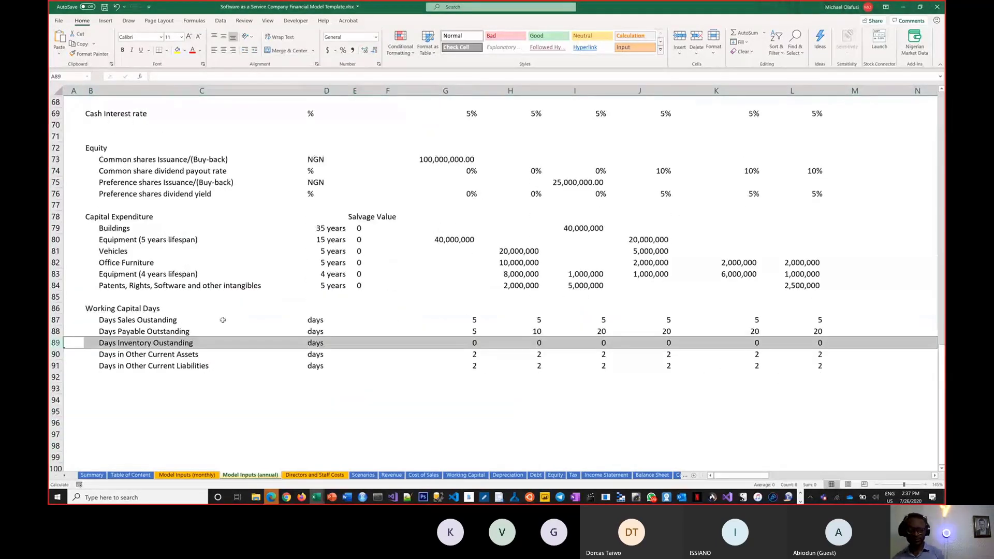
{"action": "left_click", "coordinate": [57, 320]}
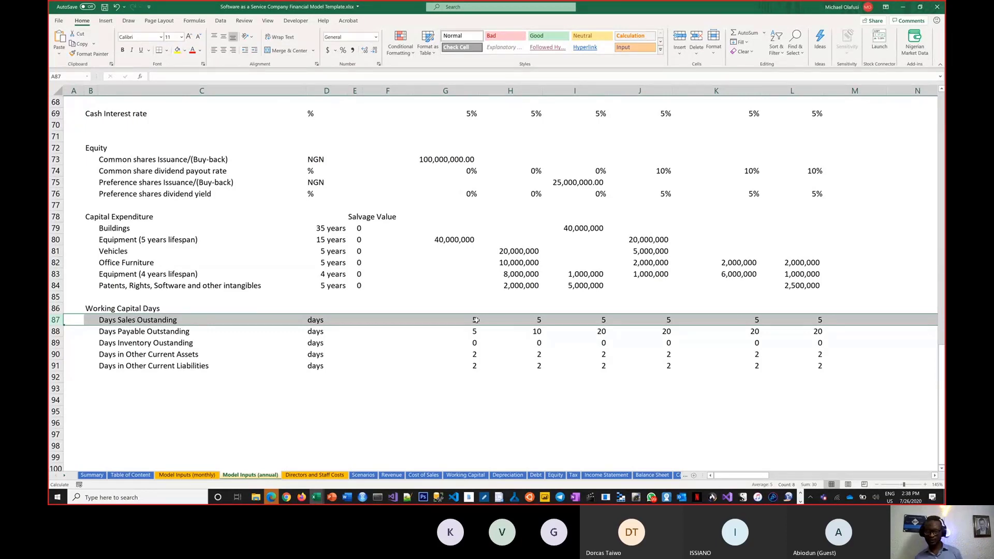
{"action": "left_click", "coordinate": [56, 331]}
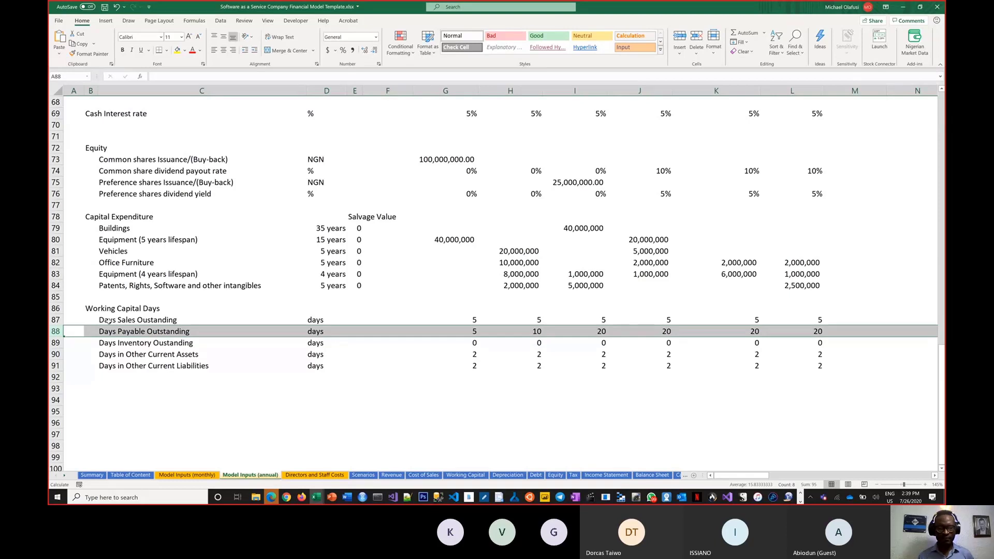
{"action": "left_click", "coordinate": [58, 342]}
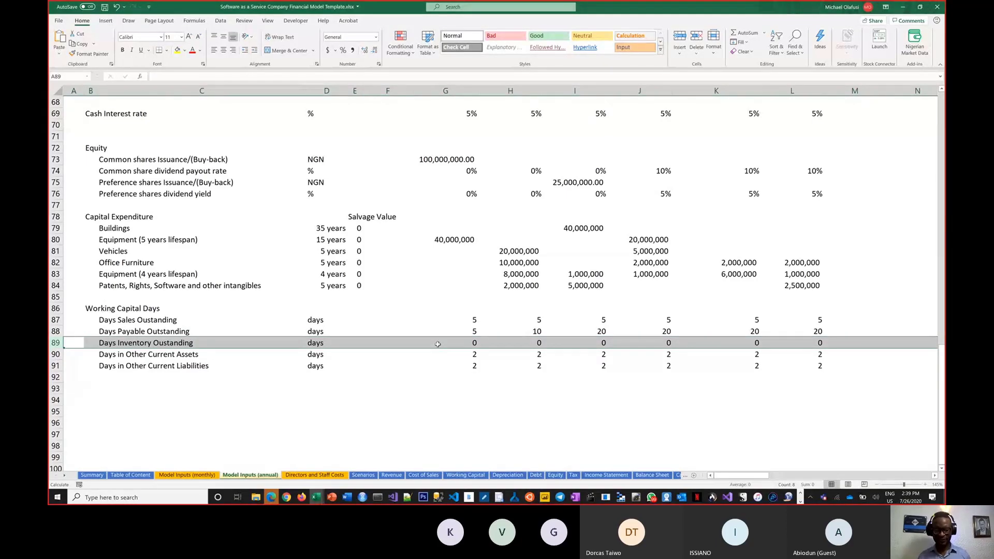
Switch to Adobe Acrobat and view the Key Business Metrics table in the Twilio 2019 annual report at an enlarged size
{"action": "key", "text": "alt+Tab"}
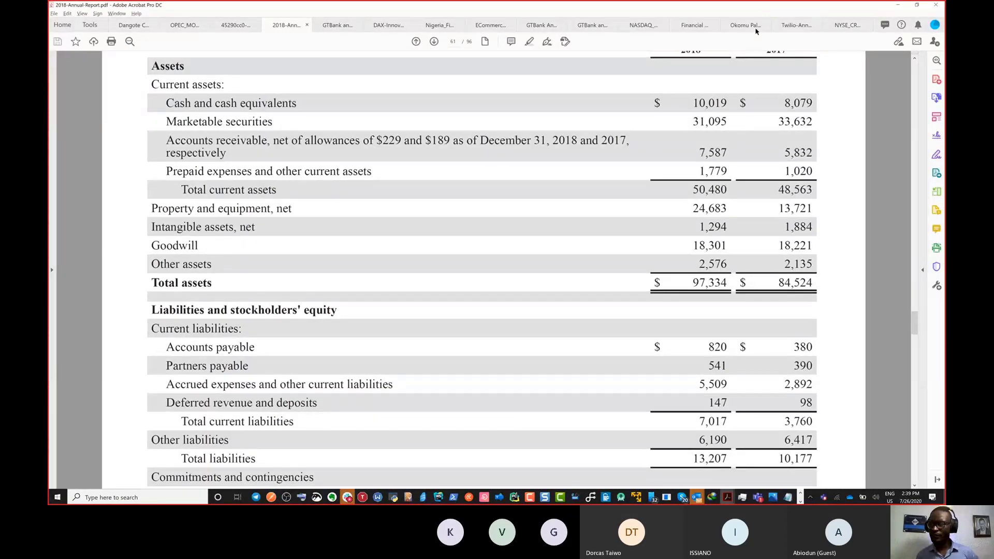
{"action": "left_click", "coordinate": [787, 26]}
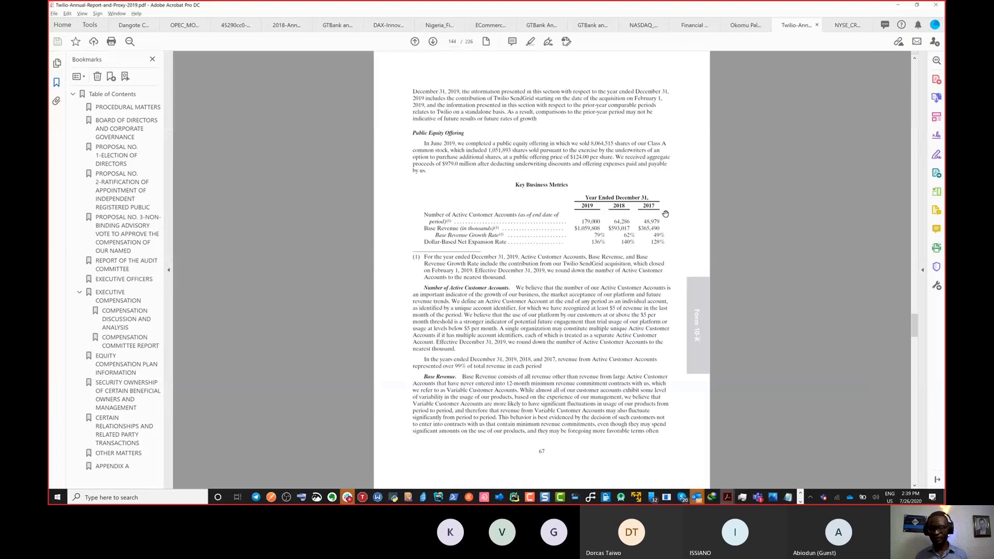
{"action": "scroll", "coordinate": [665, 214], "scroll_direction": "up", "scroll_amount": 2}
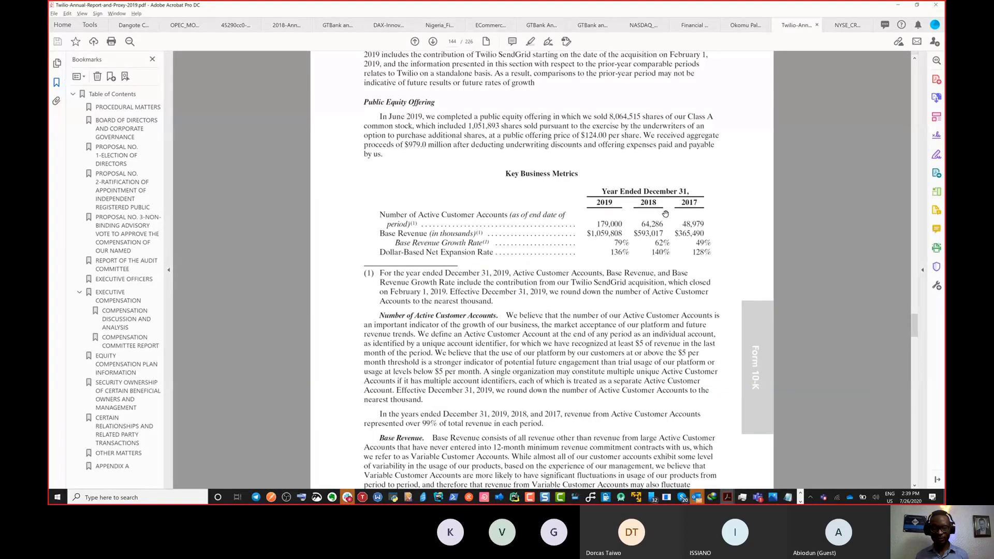
{"action": "scroll", "coordinate": [665, 214], "scroll_direction": "up", "scroll_amount": 2}
{"action": "scroll", "coordinate": [632, 206], "scroll_direction": "down", "scroll_amount": 2}
Switch to the web browser and search for "twilio" in a new tab
{"action": "key", "text": "alt+Tab"}
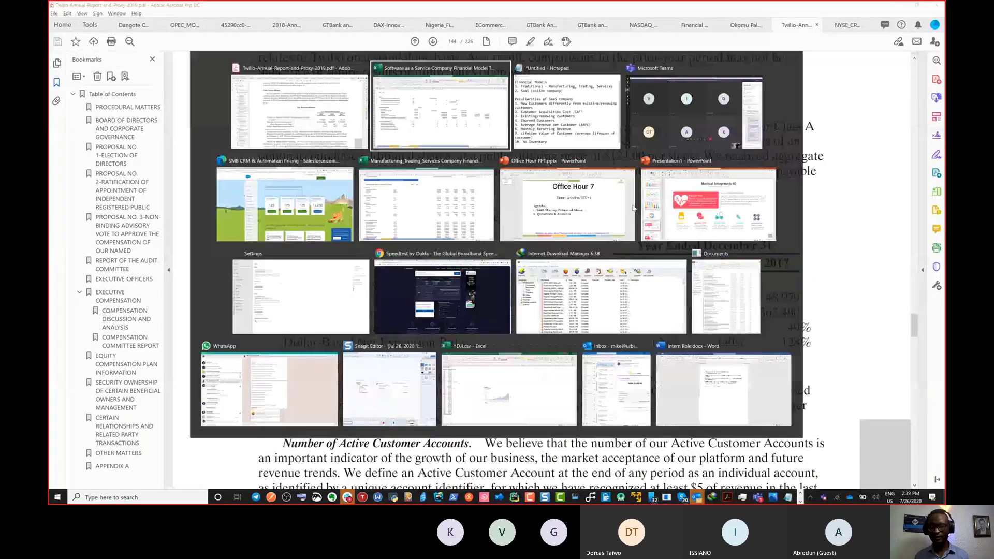
{"action": "key", "text": "alt+Tab"}
{"action": "key", "text": "alt+Tab"}
{"action": "key", "text": "alt+Tab"}
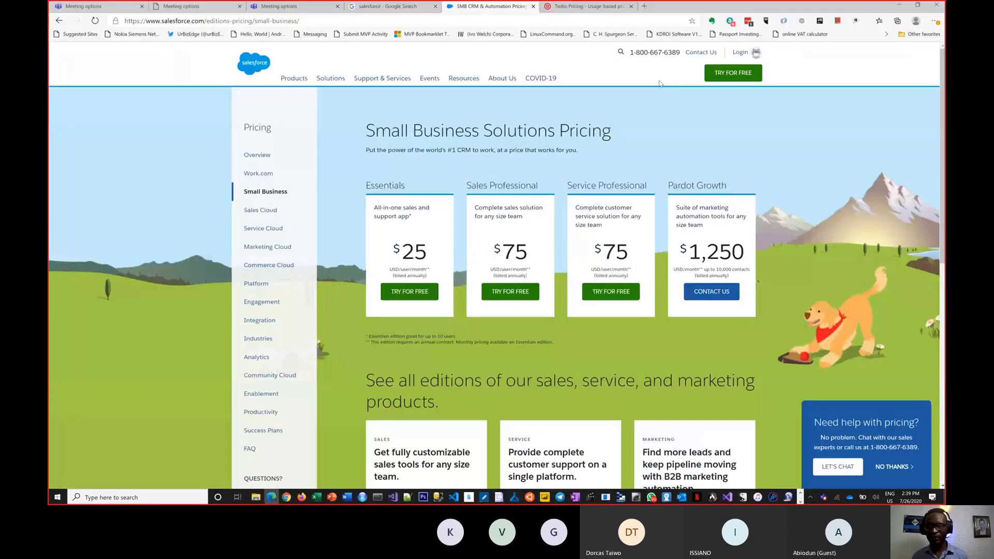
{"action": "left_click", "coordinate": [644, 6]}
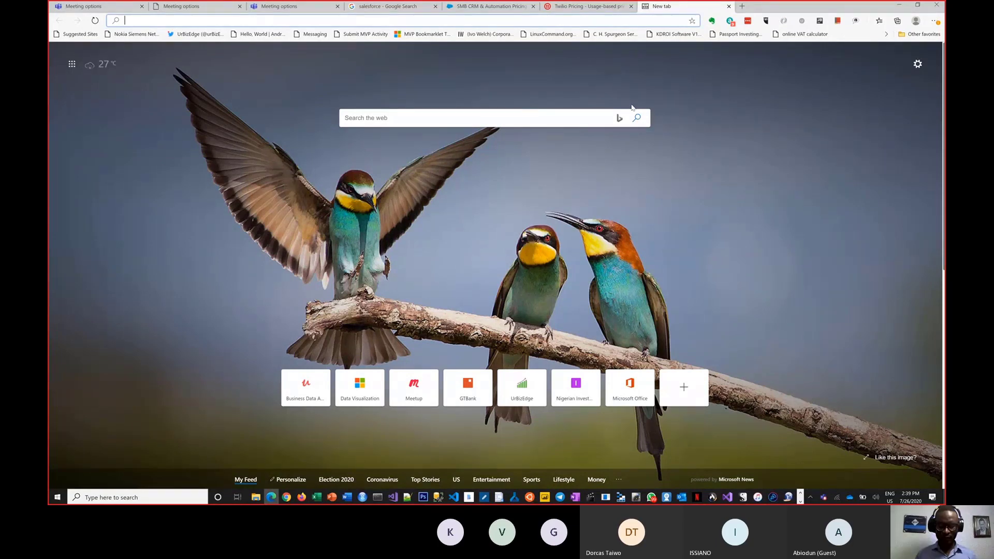
{"action": "type", "text": "twilio"}
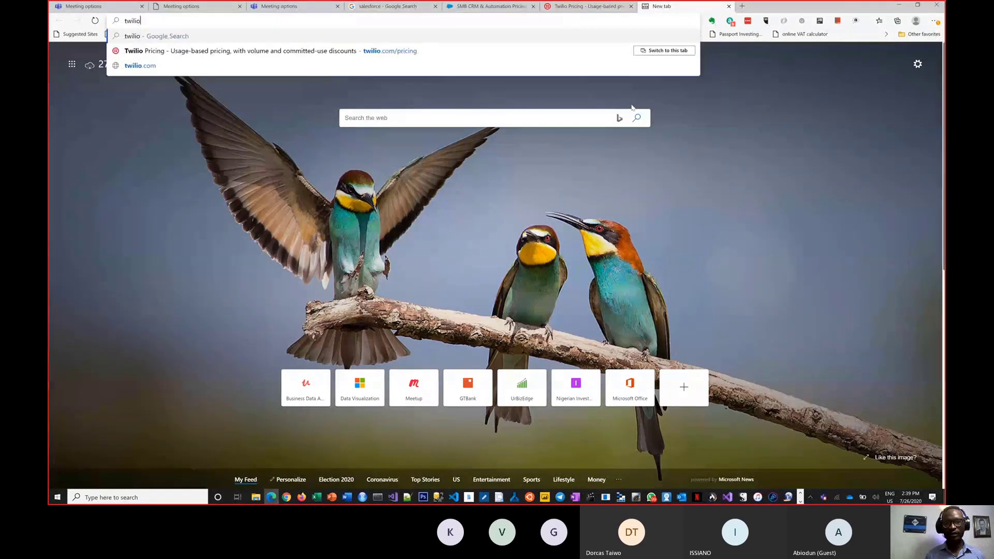
{"action": "key", "text": "Return"}
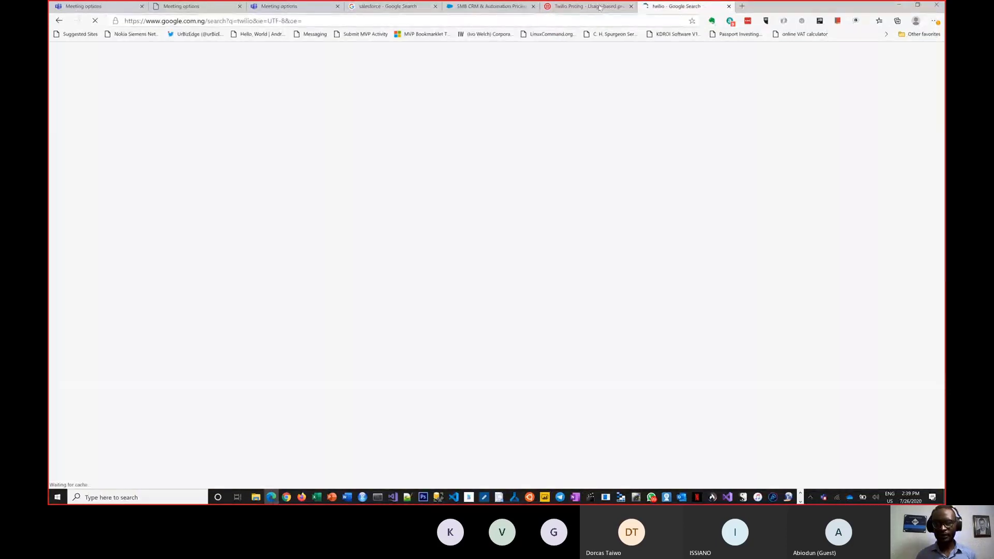
Go to the already open Twilio Pricing page, open Twilio's full Products page and look over the listed services
{"action": "left_click", "coordinate": [590, 7]}
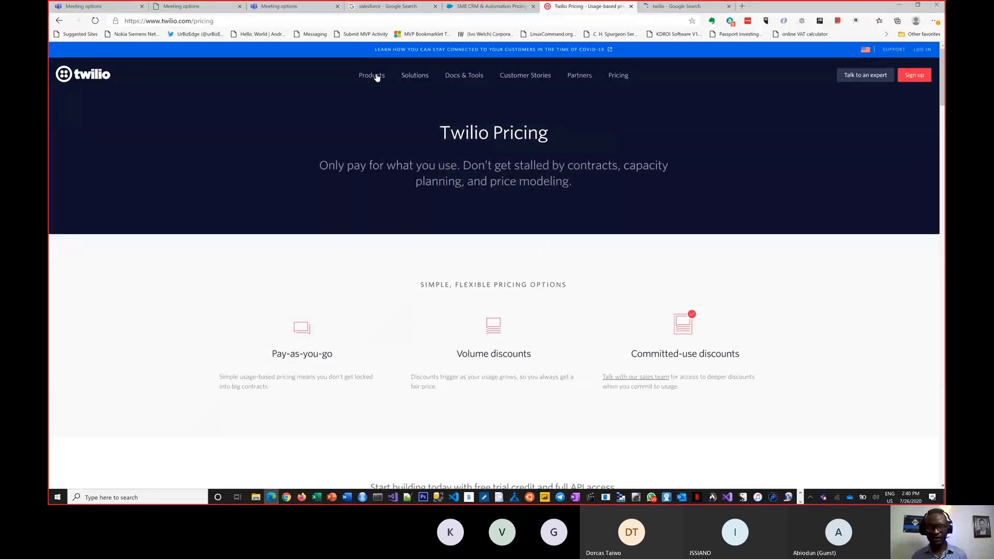
{"action": "mouse_move", "coordinate": [393, 77]}
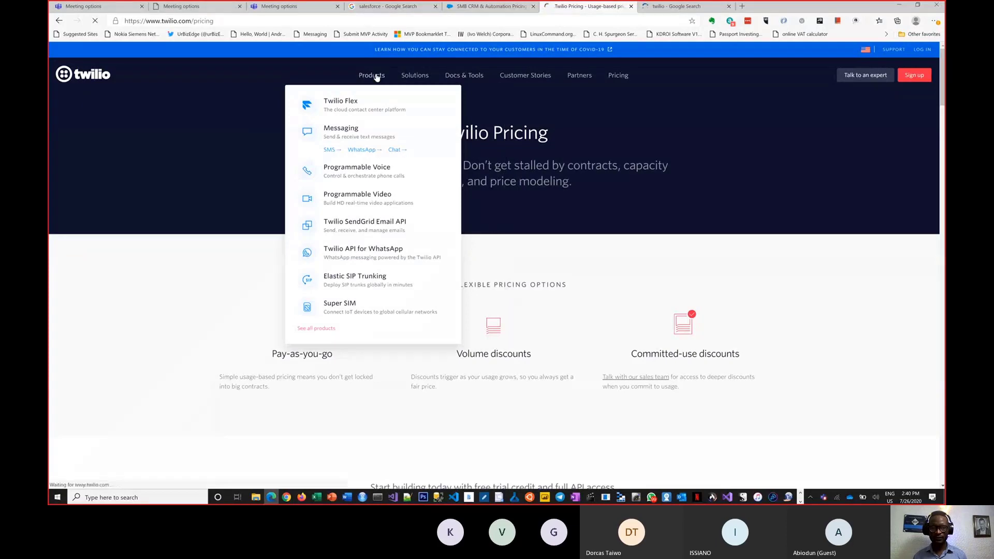
{"action": "left_click", "coordinate": [376, 77]}
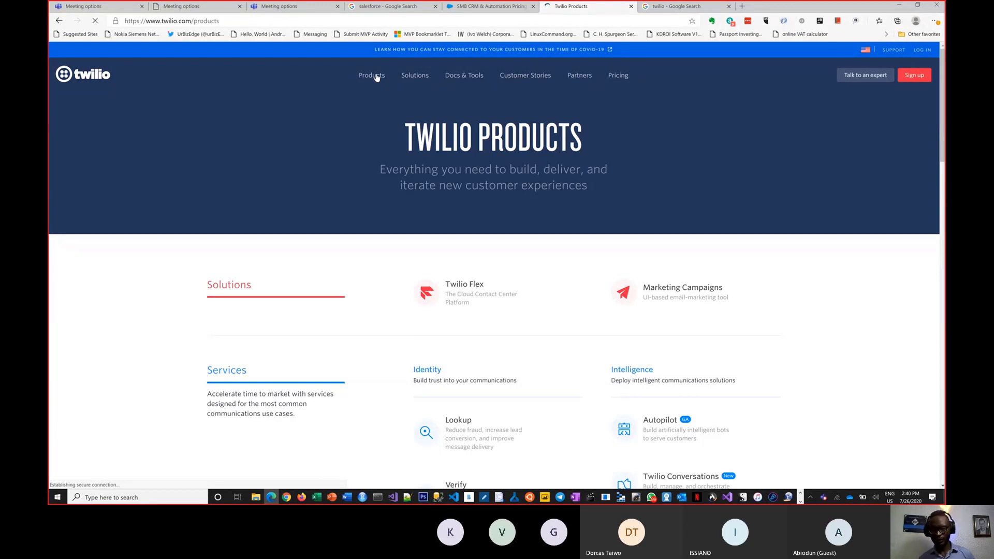
{"action": "scroll", "coordinate": [785, 288], "scroll_direction": "down", "scroll_amount": 3}
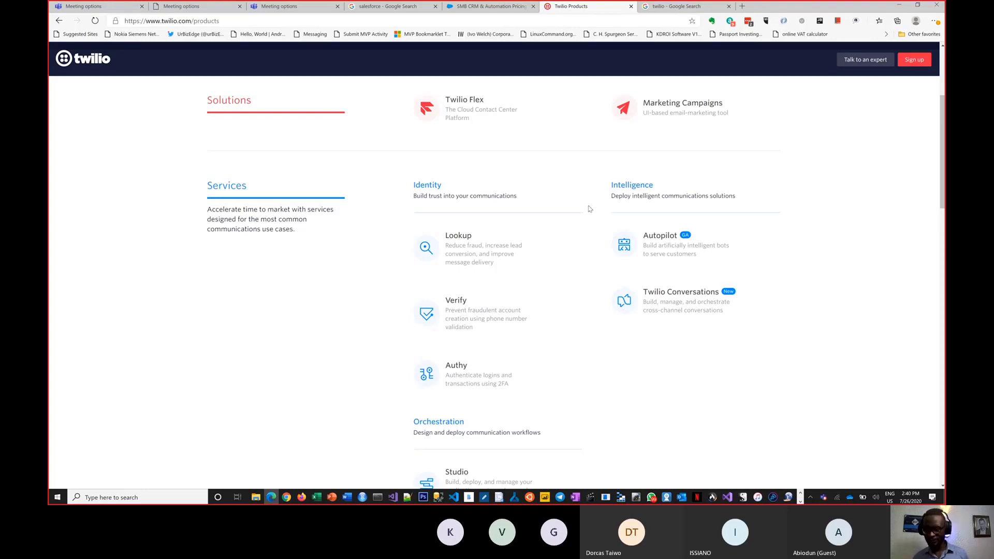
{"action": "scroll", "coordinate": [589, 209], "scroll_direction": "down", "scroll_amount": 4}
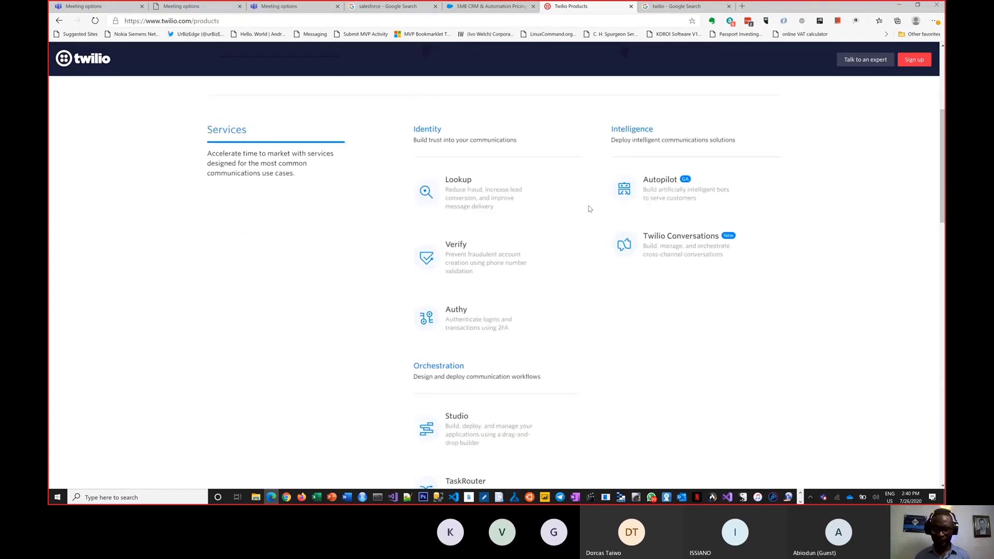
Return to the Twilio annual report in Acrobat and read the definitions of Active Customer Accounts, Base Revenue and Dollar-Based Net Expansion Rate
{"action": "key", "text": "alt+Tab"}
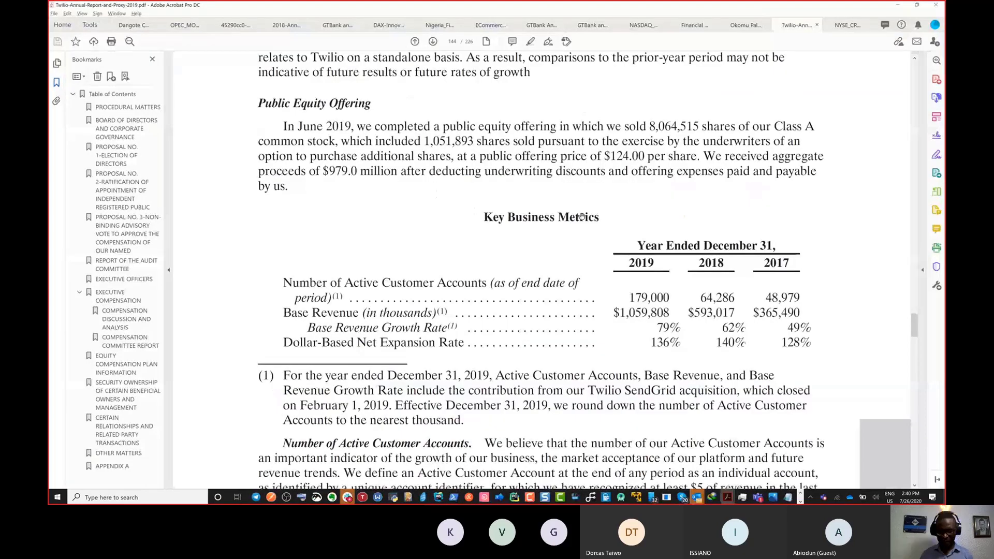
{"action": "scroll", "coordinate": [590, 245], "scroll_direction": "down", "scroll_amount": 3}
{"action": "scroll", "coordinate": [484, 270], "scroll_direction": "down", "scroll_amount": 2}
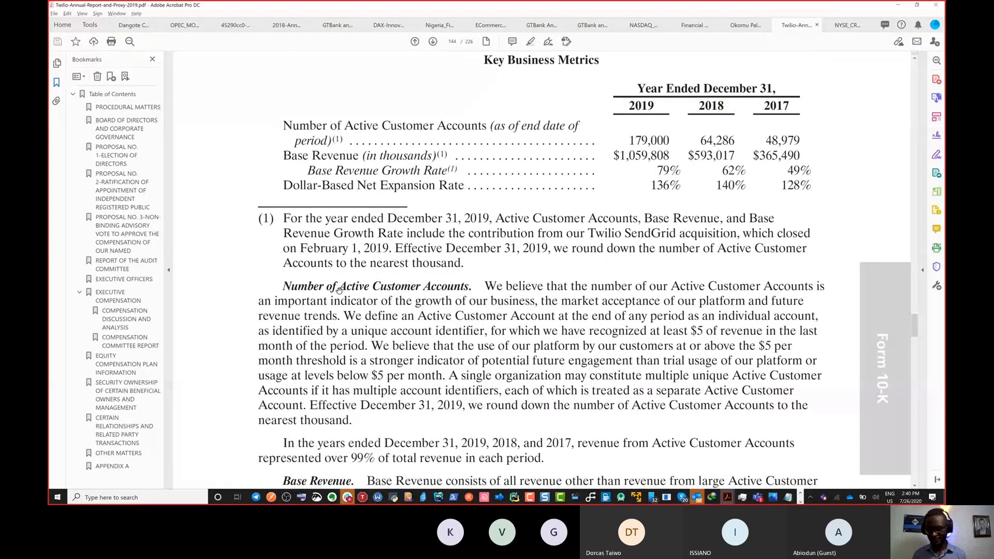
{"action": "scroll", "coordinate": [452, 296], "scroll_direction": "down", "scroll_amount": 1}
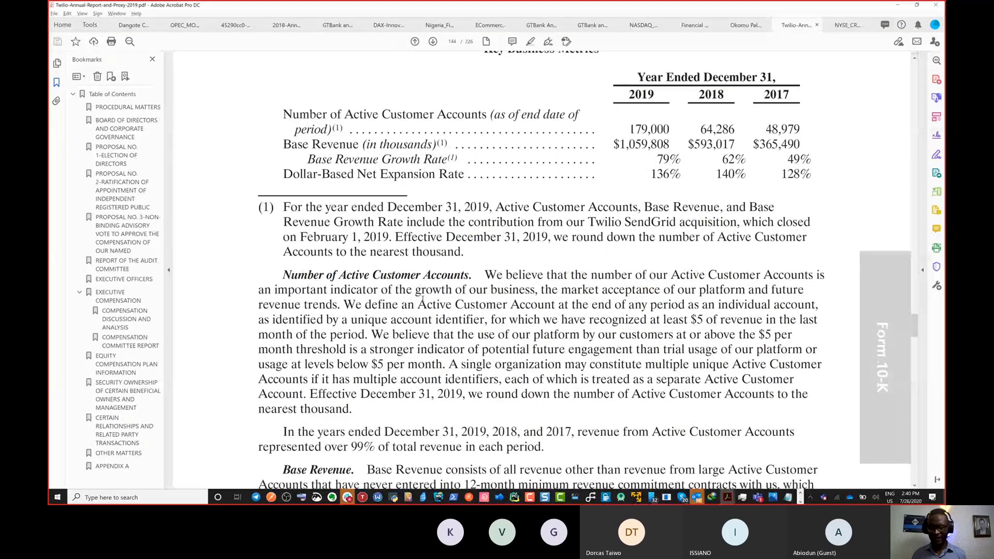
{"action": "scroll", "coordinate": [498, 367], "scroll_direction": "down", "scroll_amount": 5}
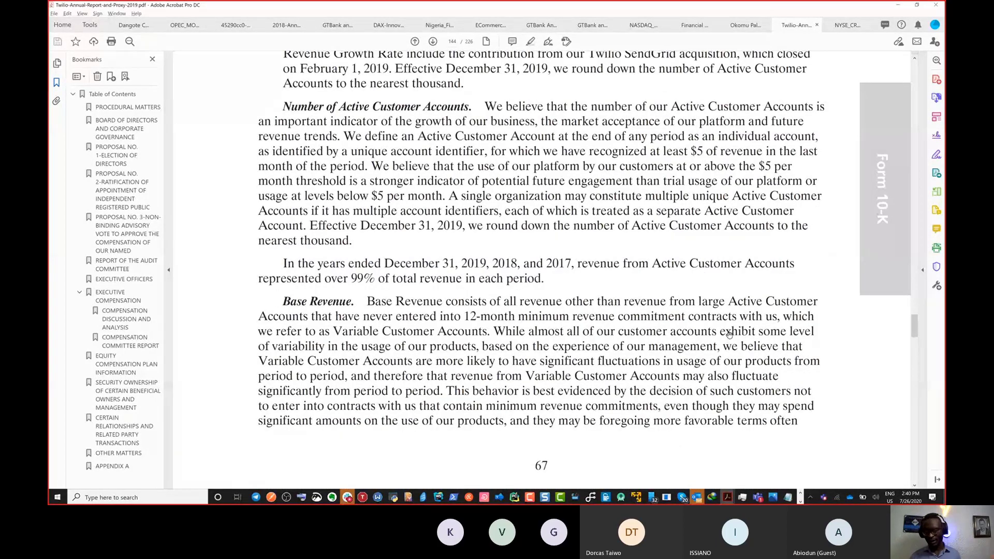
{"action": "scroll", "coordinate": [735, 316], "scroll_direction": "down", "scroll_amount": 15}
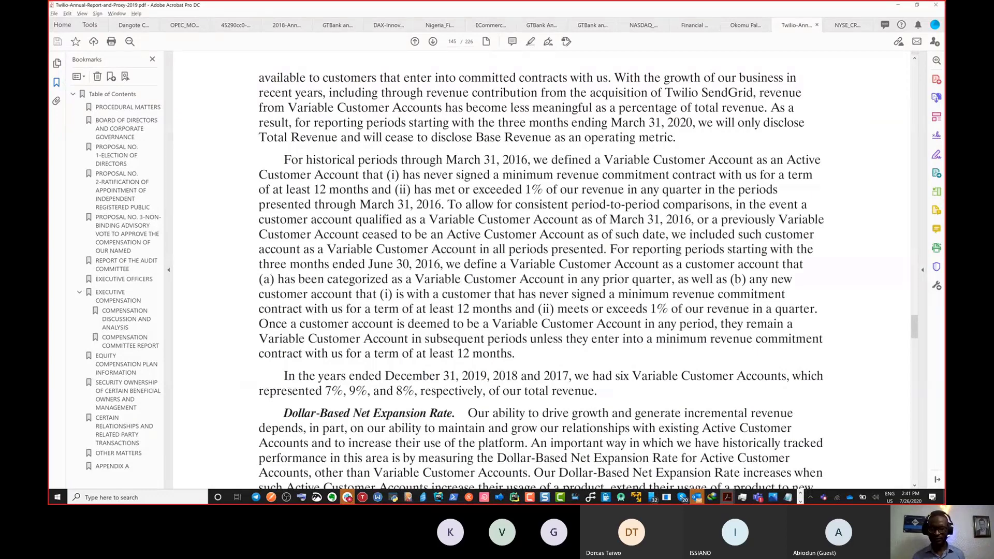
{"action": "scroll", "coordinate": [726, 309], "scroll_direction": "down", "scroll_amount": 1}
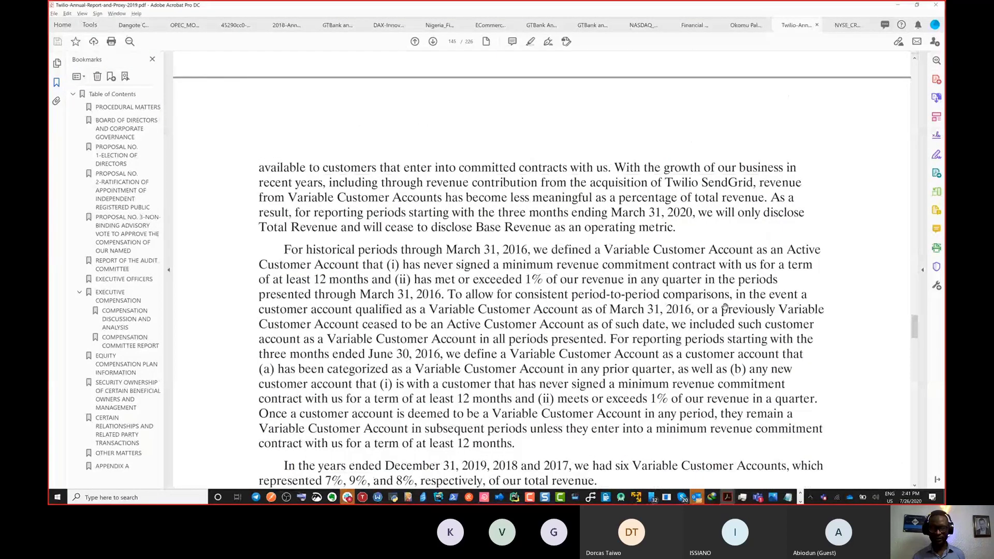
{"action": "scroll", "coordinate": [714, 290], "scroll_direction": "up", "scroll_amount": 1}
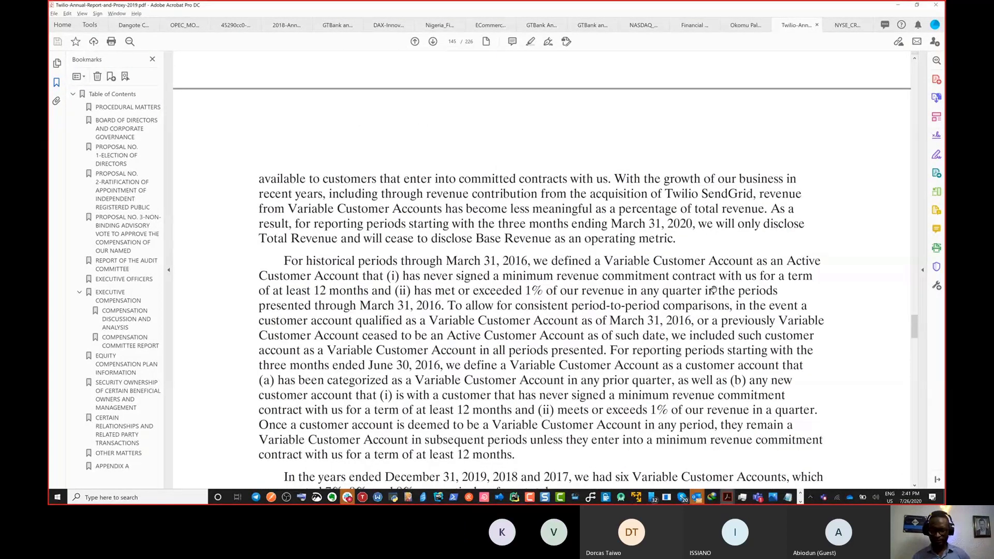
{"action": "scroll", "coordinate": [713, 290], "scroll_direction": "up", "scroll_amount": 8}
{"action": "scroll", "coordinate": [713, 285], "scroll_direction": "down", "scroll_amount": 8}
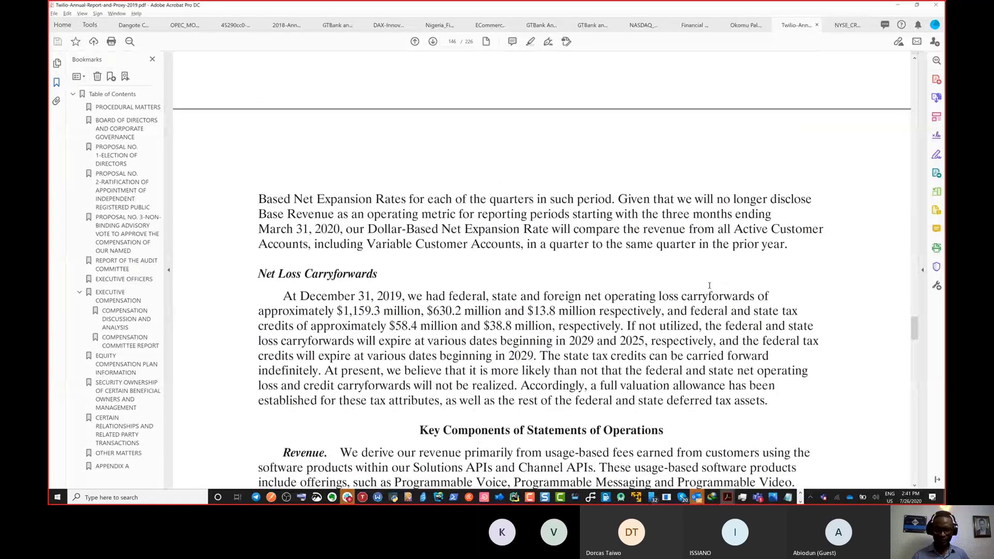
Go back to page 138 of the annual report and examine the Consolidated Statements of Operations Data for 2015 to 2019, enlarged
{"action": "scroll", "coordinate": [709, 285], "scroll_direction": "up", "scroll_amount": 20}
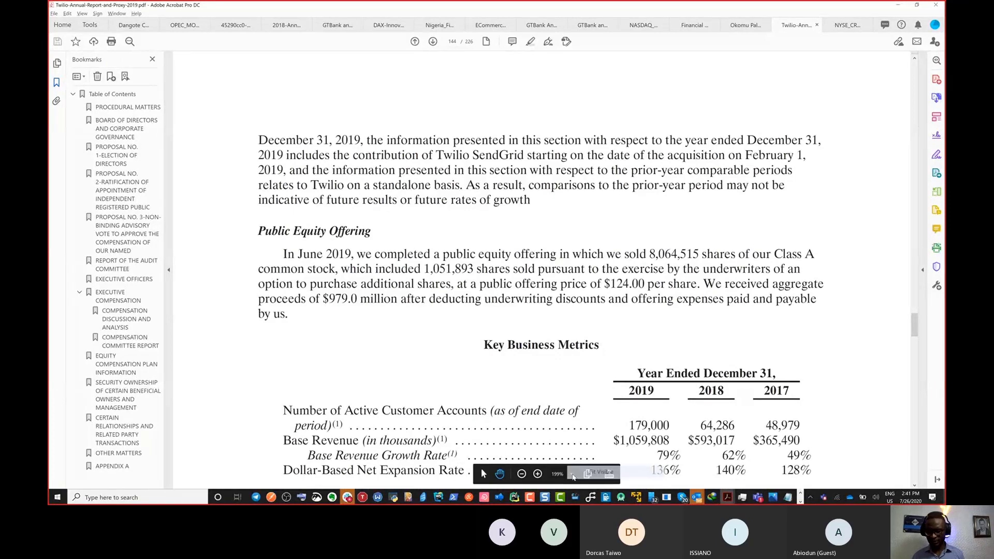
{"action": "scroll", "coordinate": [573, 476], "scroll_direction": "down", "scroll_amount": 2}
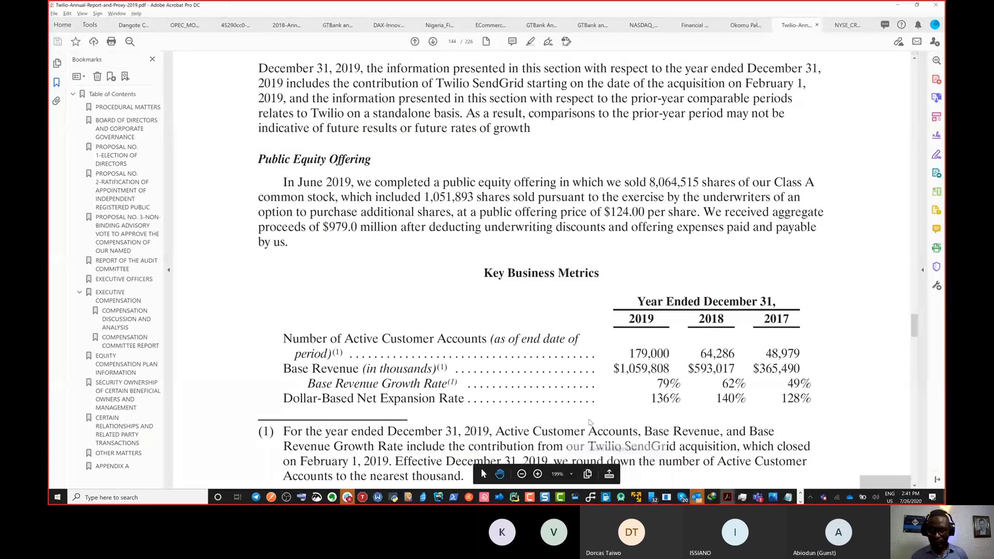
{"action": "key", "text": "ctrl+0"}
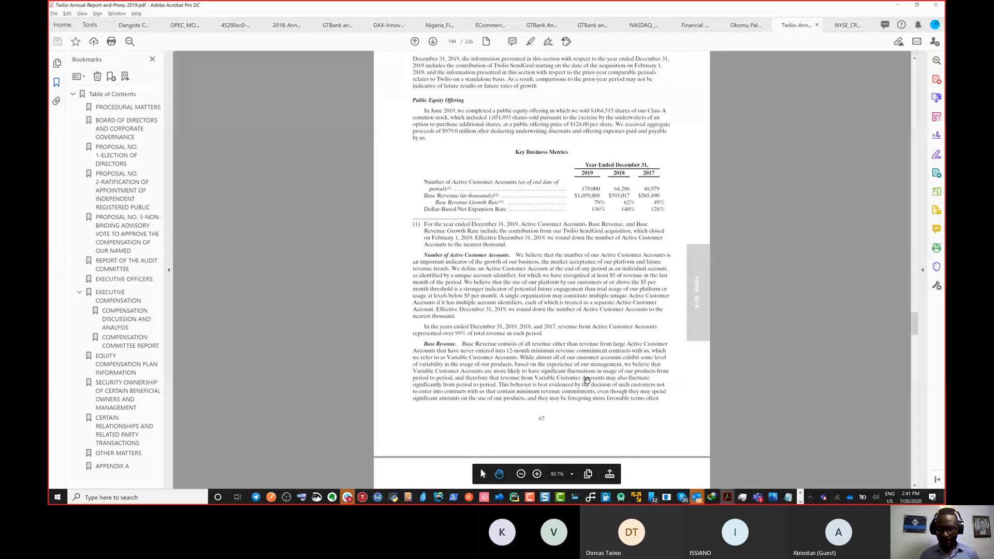
{"action": "scroll", "coordinate": [586, 379], "scroll_direction": "up", "scroll_amount": 5}
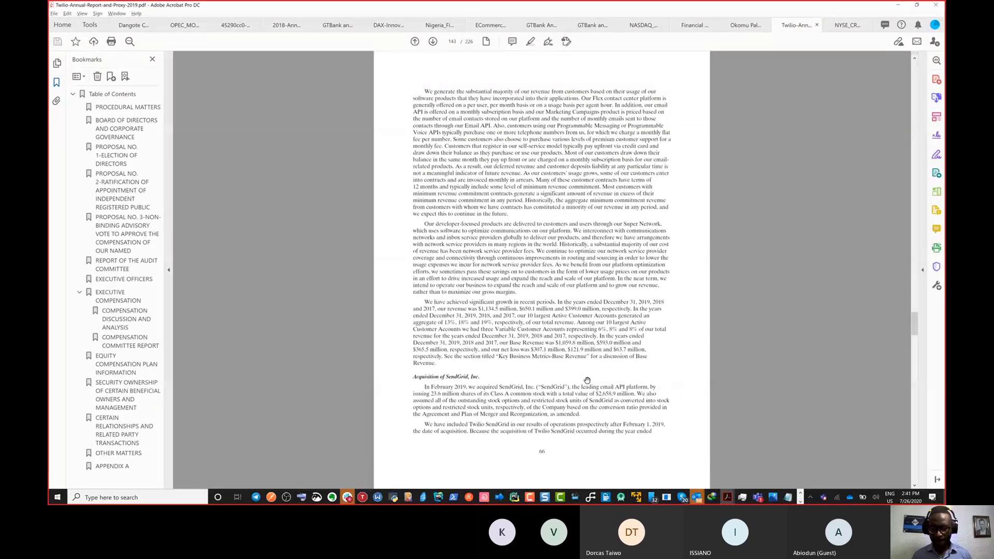
{"action": "scroll", "coordinate": [587, 379], "scroll_direction": "up", "scroll_amount": 10}
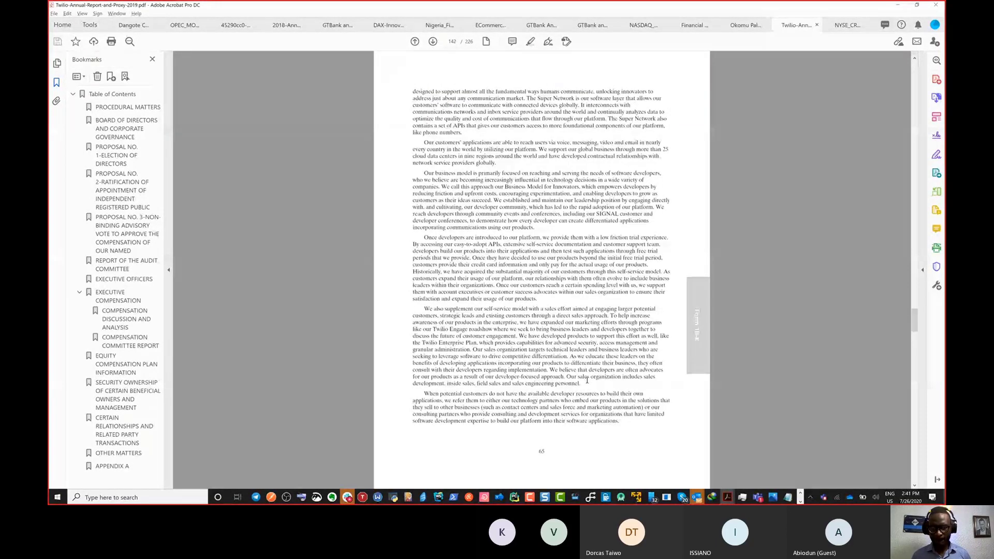
{"action": "scroll", "coordinate": [587, 381], "scroll_direction": "up", "scroll_amount": 3}
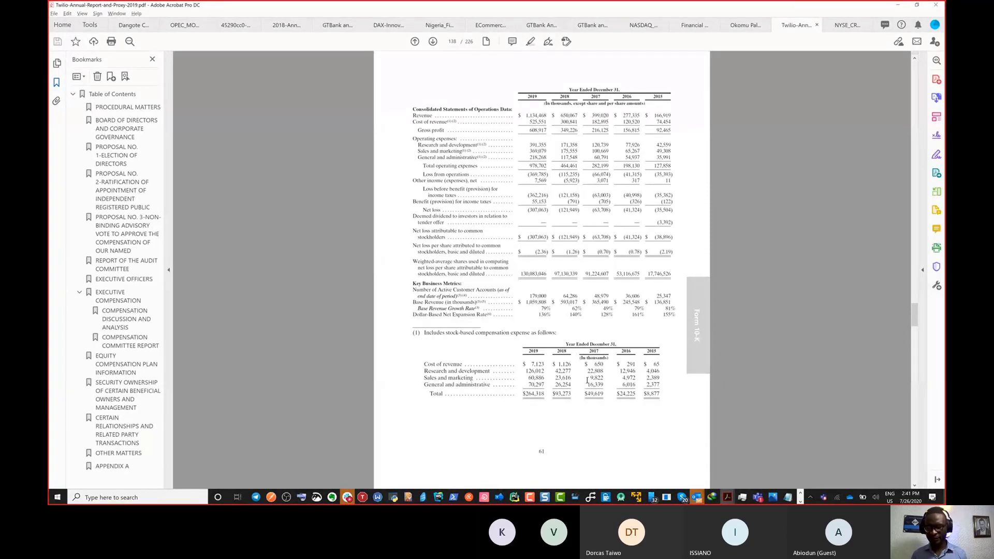
{"action": "key", "text": "ctrl+l"}
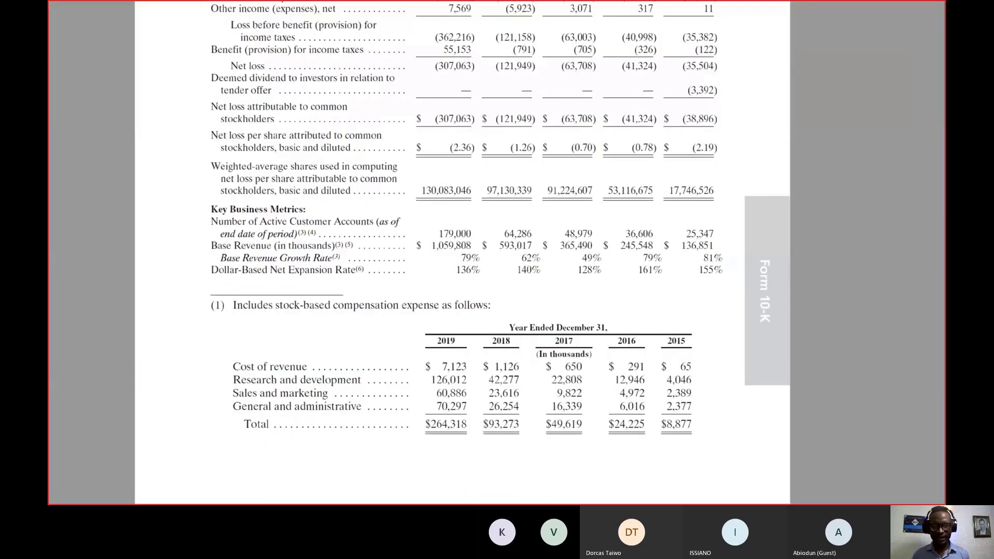
{"action": "scroll", "coordinate": [497, 254], "scroll_direction": "up", "scroll_amount": 3}
{"action": "scroll", "coordinate": [378, 254], "scroll_direction": "up", "scroll_amount": 3}
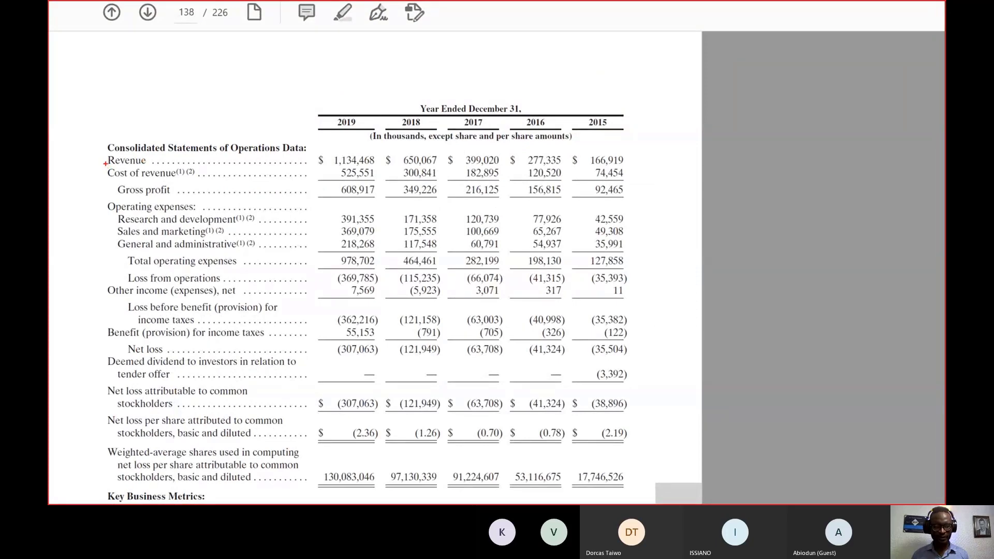
Circle the Cost of revenue line in red, and look over the key business metrics and expense notes below the statement
{"action": "mouse_move", "coordinate": [105, 163]}
{"action": "left_mouse_down"}
{"action": "mouse_move", "coordinate": [106, 187]}
{"action": "mouse_move", "coordinate": [179, 185]}
{"action": "mouse_move", "coordinate": [208, 166]}
{"action": "mouse_move", "coordinate": [145, 164]}
{"action": "left_mouse_up"}
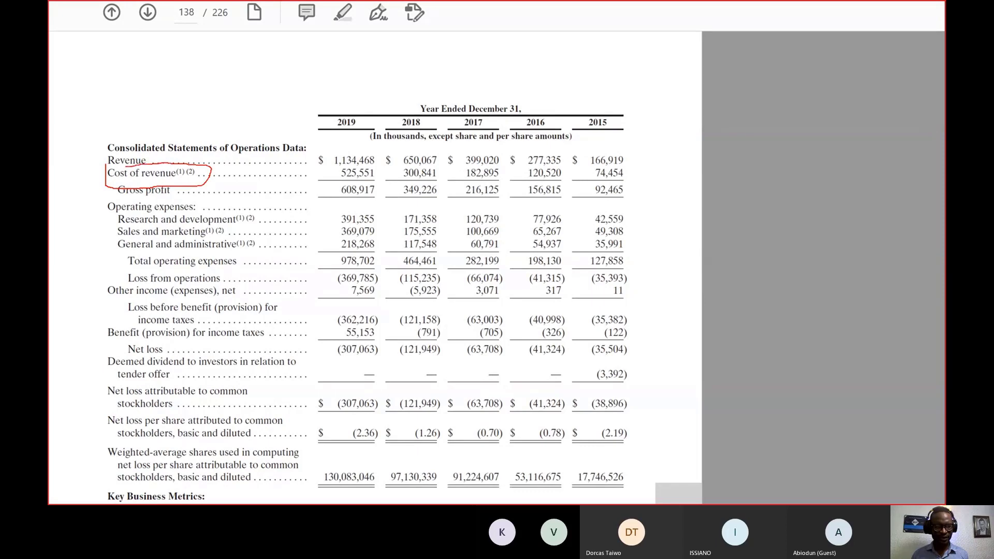
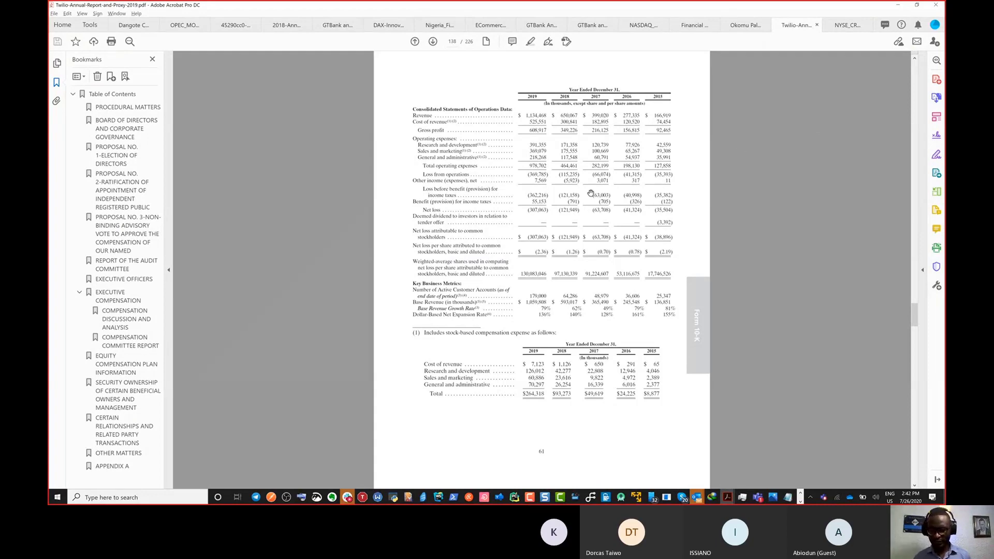
{"action": "scroll", "coordinate": [576, 202], "scroll_direction": "down", "scroll_amount": 2}
{"action": "scroll", "coordinate": [575, 202], "scroll_direction": "down", "scroll_amount": 5}
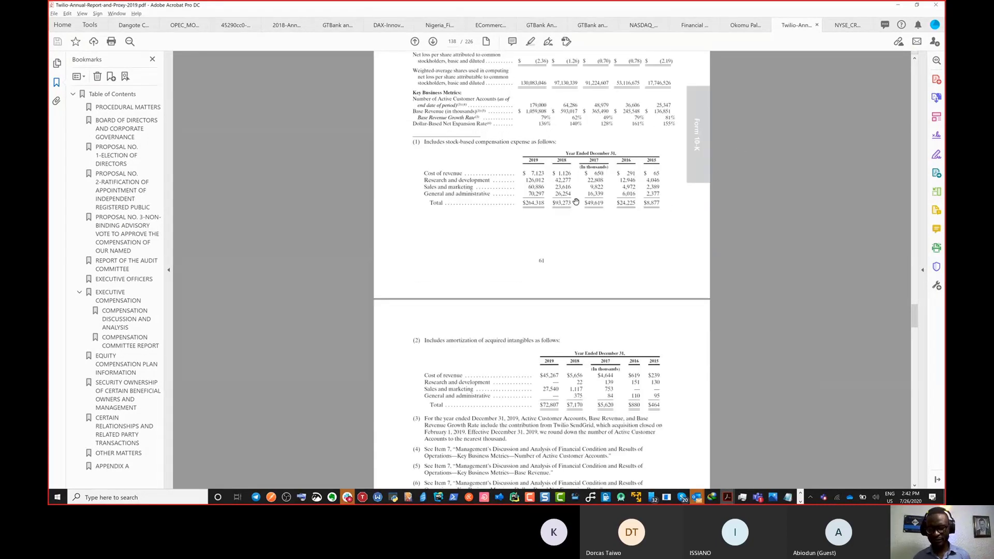
{"action": "scroll", "coordinate": [576, 202], "scroll_direction": "down", "scroll_amount": 4}
{"action": "scroll", "coordinate": [577, 199], "scroll_direction": "up", "scroll_amount": 20}
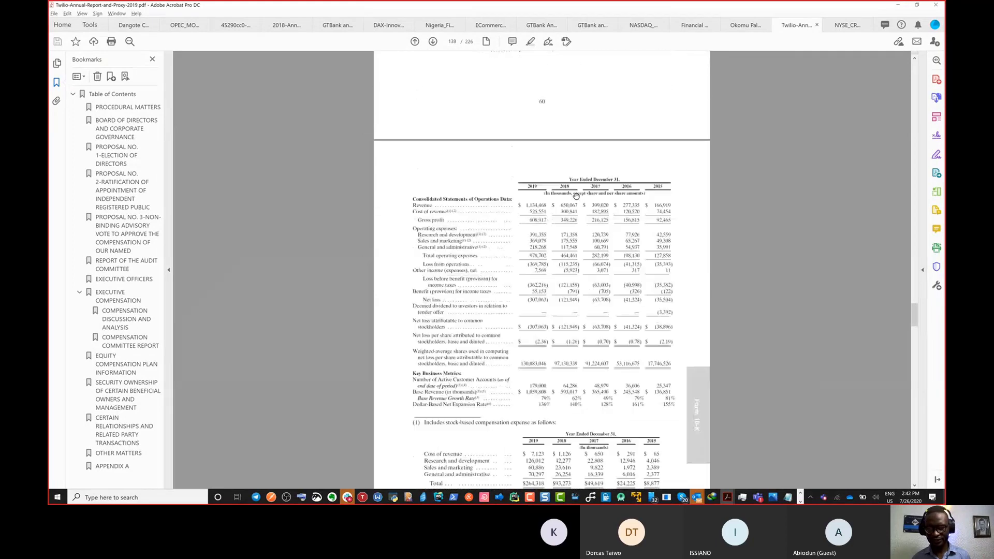
Look back through the report's earlier 10-K sections, including Selected Financial Data, Part II Item 5, Properties and the risk factors
{"action": "scroll", "coordinate": [576, 195], "scroll_direction": "up", "scroll_amount": 18}
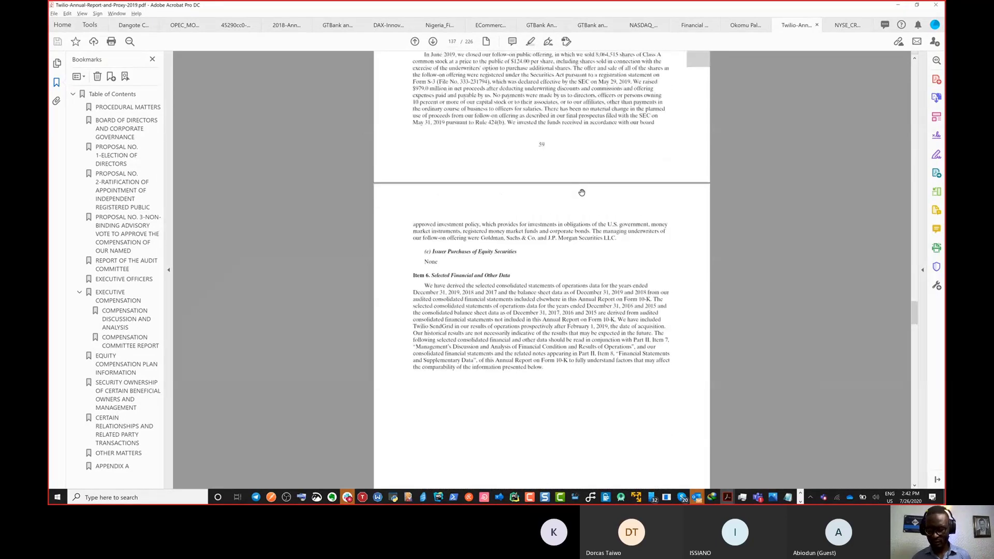
{"action": "scroll", "coordinate": [582, 192], "scroll_direction": "up", "scroll_amount": 5}
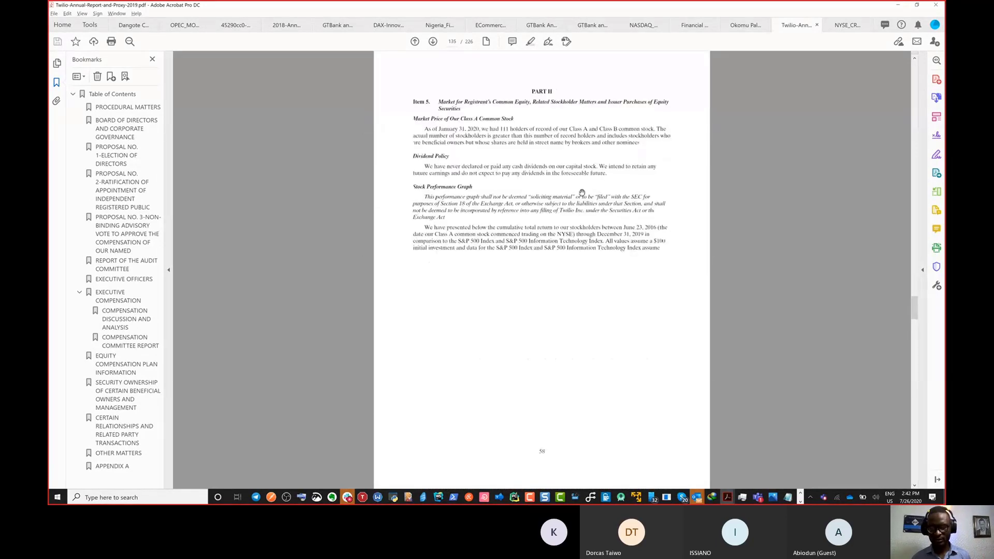
{"action": "scroll", "coordinate": [582, 193], "scroll_direction": "up", "scroll_amount": 10}
{"action": "scroll", "coordinate": [581, 193], "scroll_direction": "up", "scroll_amount": 20}
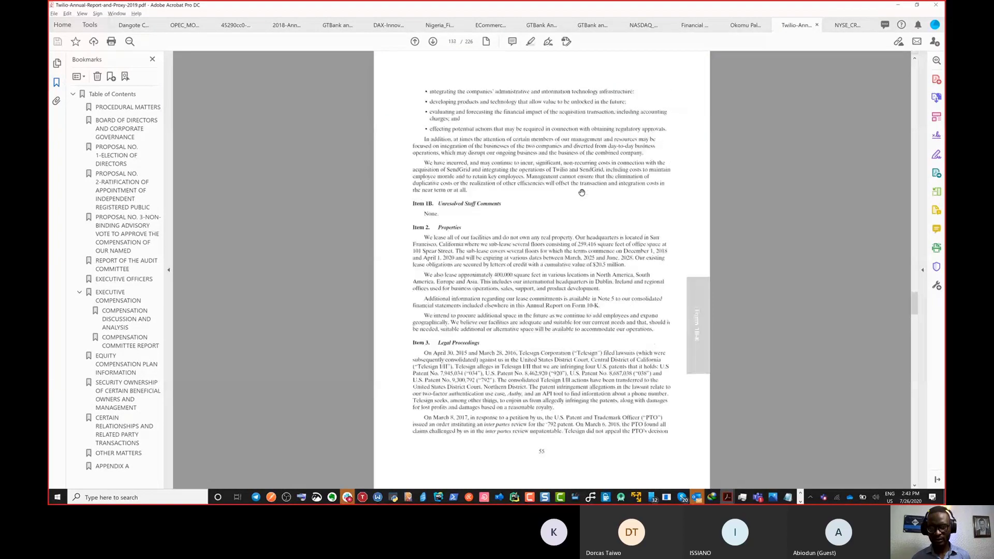
{"action": "scroll", "coordinate": [582, 192], "scroll_direction": "up", "scroll_amount": 15}
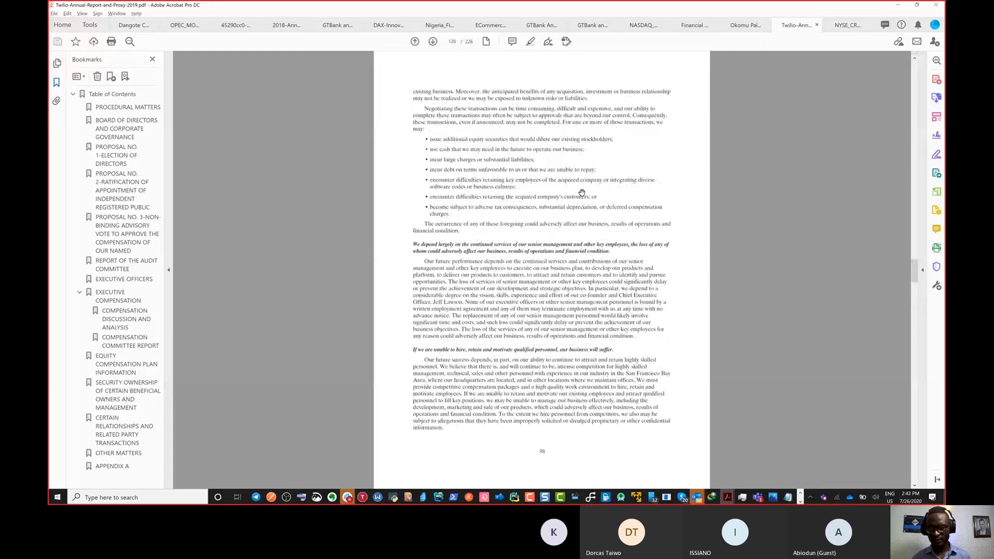
{"action": "scroll", "coordinate": [582, 192], "scroll_direction": "up", "scroll_amount": 10}
{"action": "scroll", "coordinate": [582, 192], "scroll_direction": "up", "scroll_amount": 10}
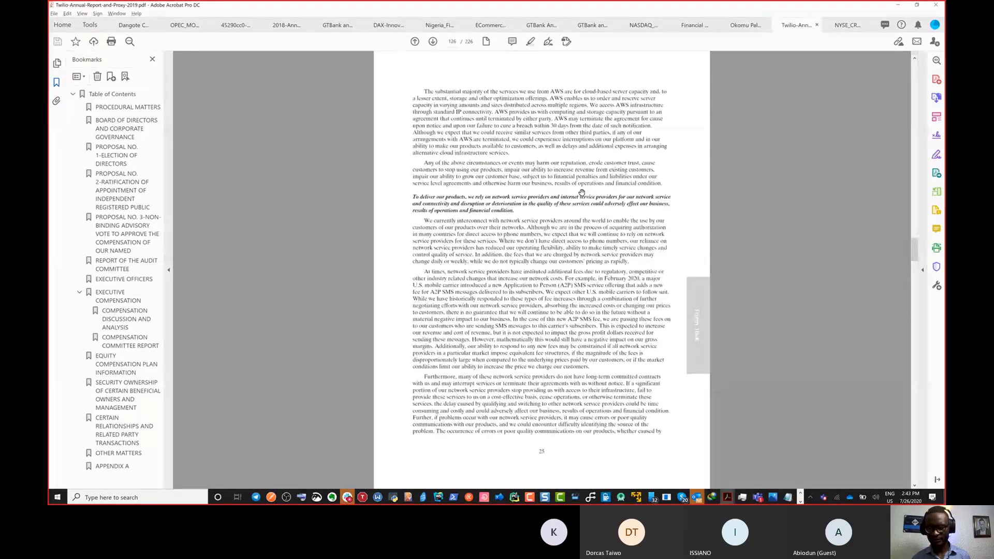
{"action": "scroll", "coordinate": [582, 192], "scroll_direction": "down", "scroll_amount": 20}
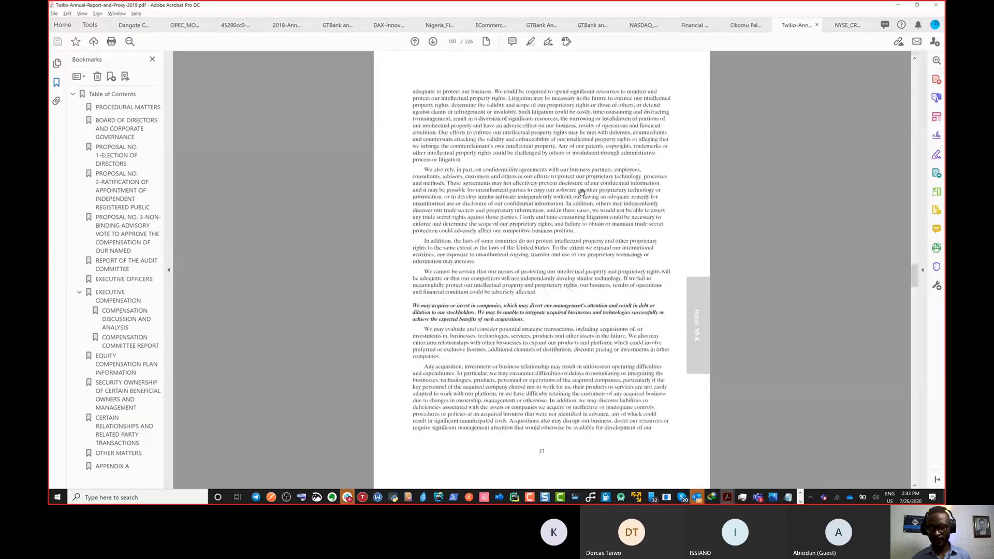
{"action": "scroll", "coordinate": [582, 193], "scroll_direction": "down", "scroll_amount": 15}
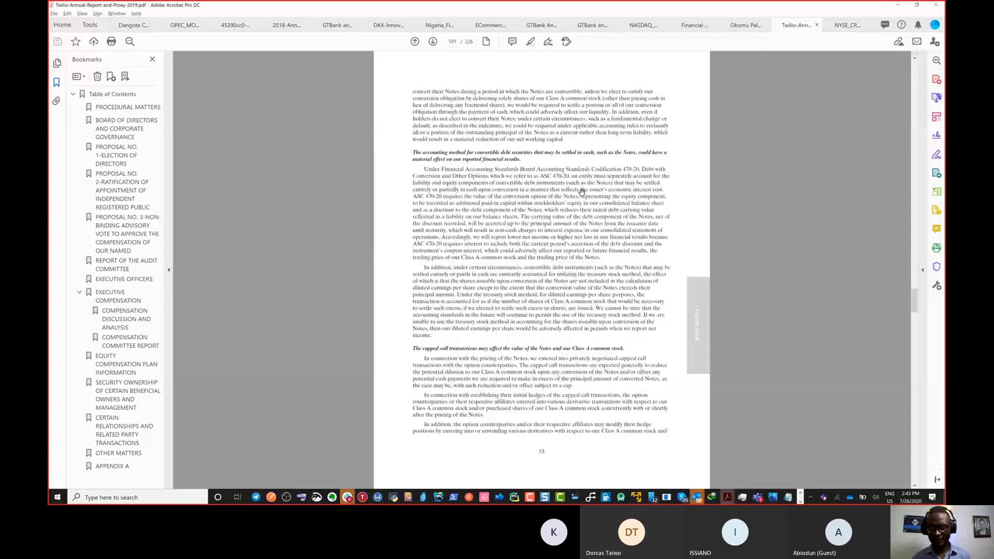
Read through pages 140 to 149 of the Twilio report, covering the non-GAAP reconciliations, Key Business Metrics and Results of Operations
{"action": "scroll", "coordinate": [582, 193], "scroll_direction": "down", "scroll_amount": 1}
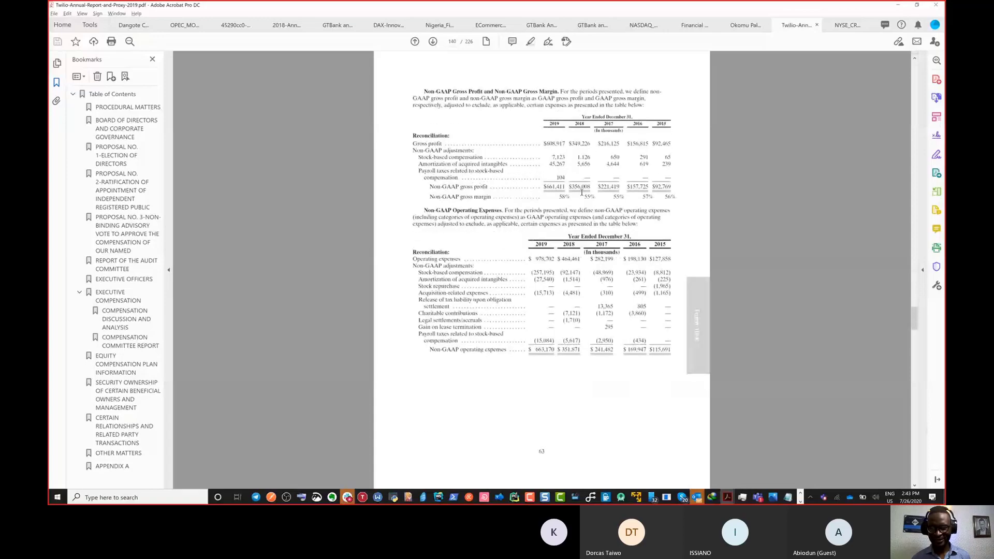
{"action": "scroll", "coordinate": [582, 192], "scroll_direction": "down", "scroll_amount": 1}
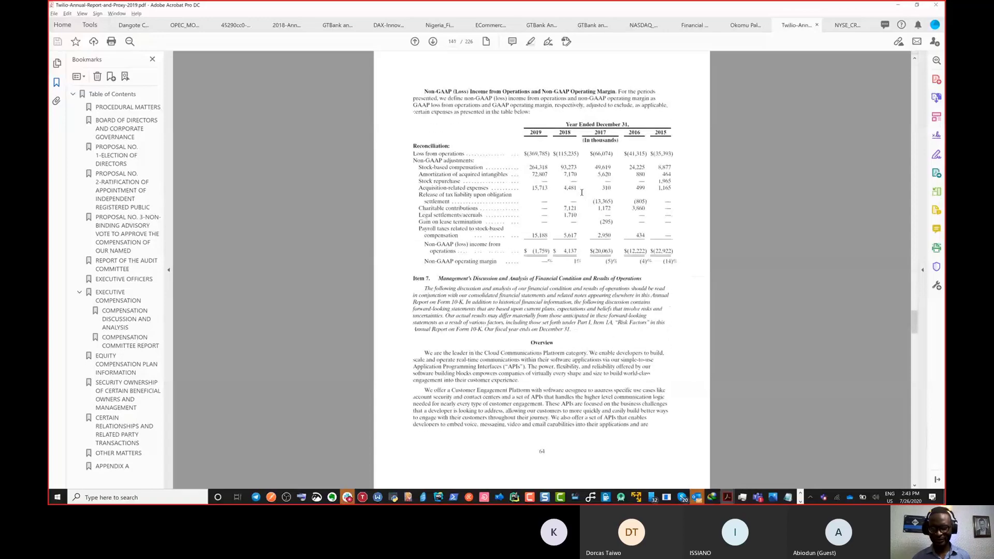
{"action": "scroll", "coordinate": [581, 193], "scroll_direction": "down", "scroll_amount": 1}
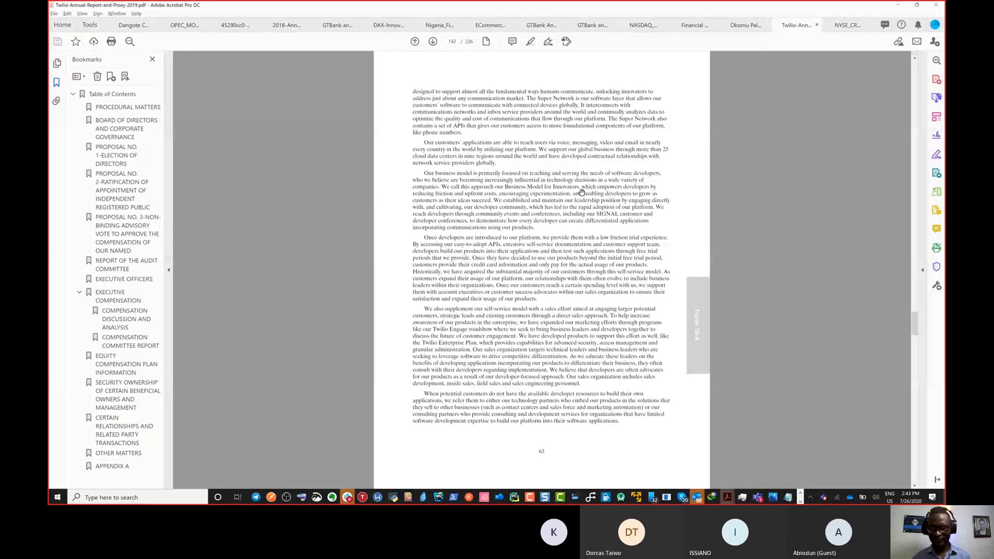
{"action": "scroll", "coordinate": [582, 192], "scroll_direction": "down", "scroll_amount": 1}
{"action": "scroll", "coordinate": [582, 193], "scroll_direction": "down", "scroll_amount": 1}
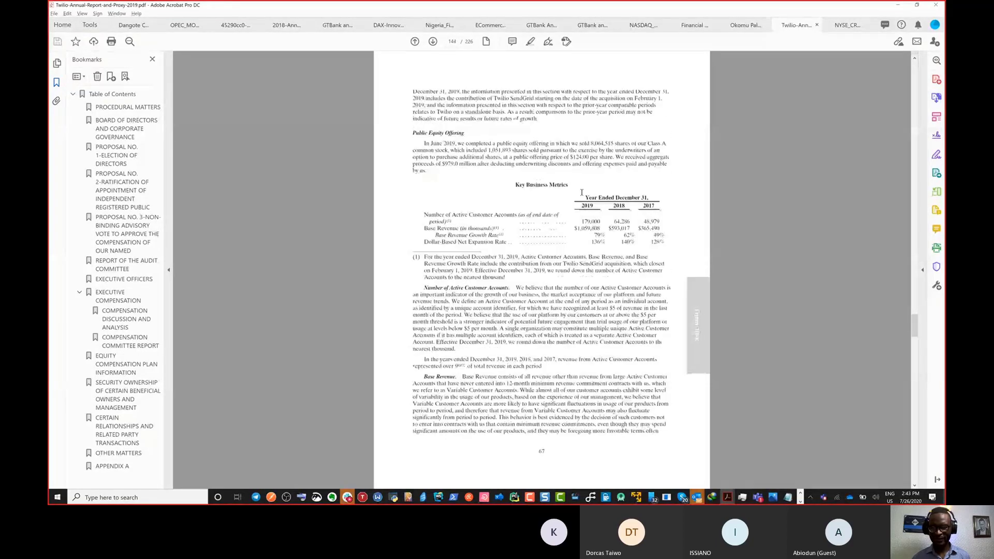
{"action": "scroll", "coordinate": [582, 193], "scroll_direction": "down", "scroll_amount": 2}
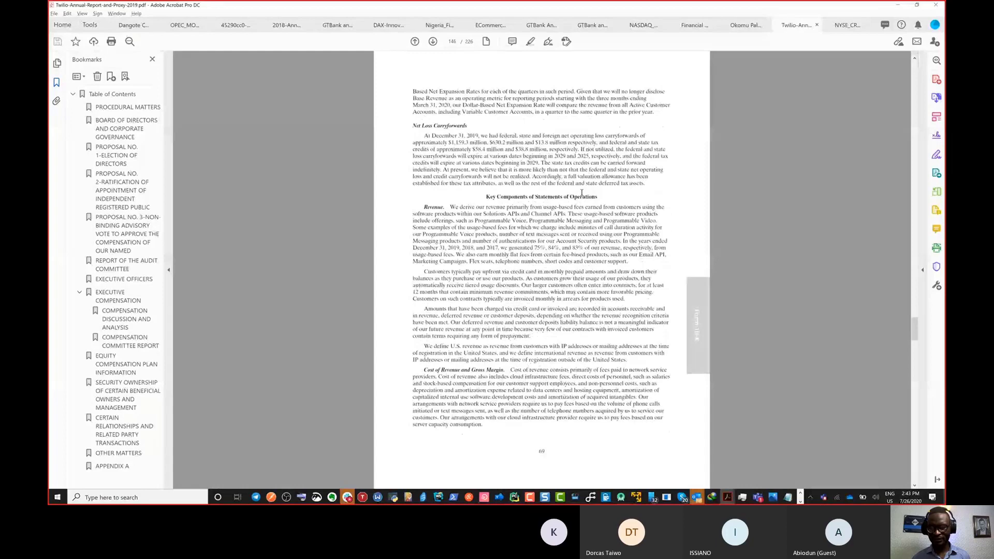
{"action": "scroll", "coordinate": [582, 192], "scroll_direction": "down", "scroll_amount": 2}
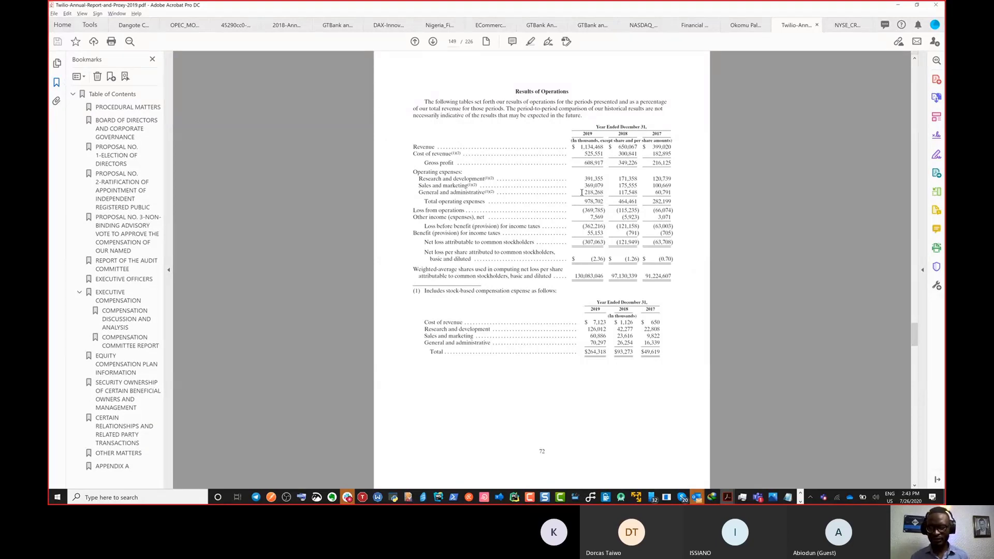
Examine the operations statement as a percentage of revenue and the quarterly results and metrics on pages 150 to 156
{"action": "scroll", "coordinate": [582, 192], "scroll_direction": "down", "scroll_amount": 1}
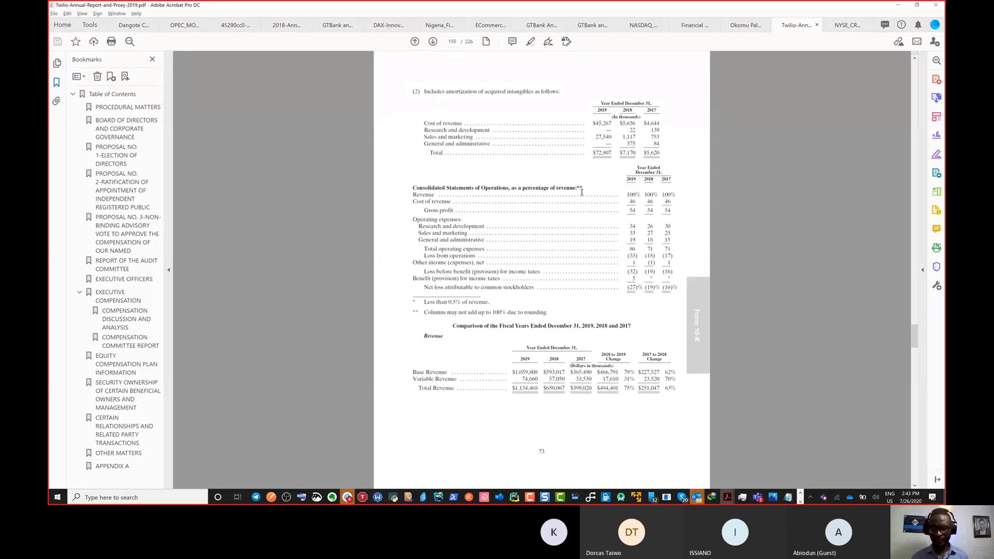
{"action": "scroll", "coordinate": [582, 193], "scroll_direction": "down", "scroll_amount": 1}
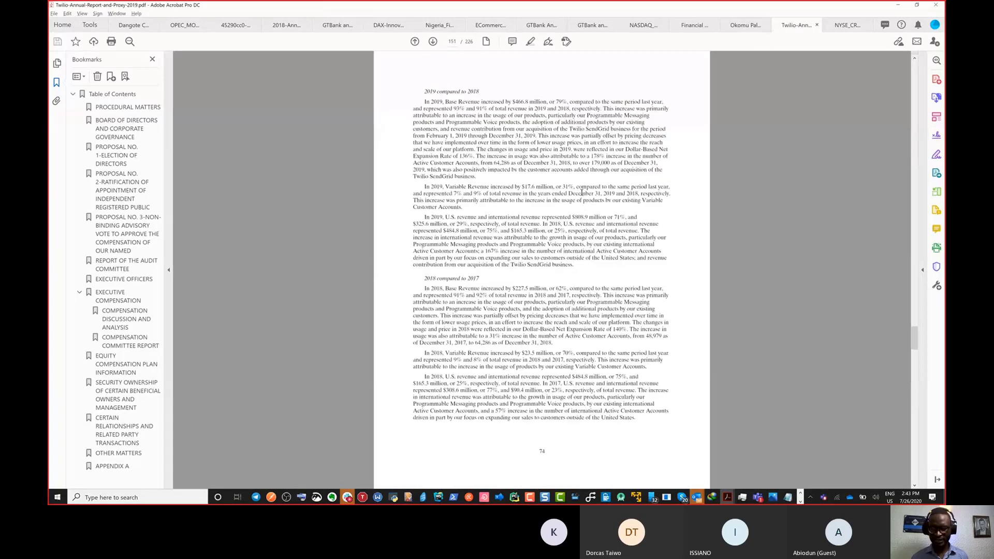
{"action": "scroll", "coordinate": [582, 193], "scroll_direction": "up", "scroll_amount": 1}
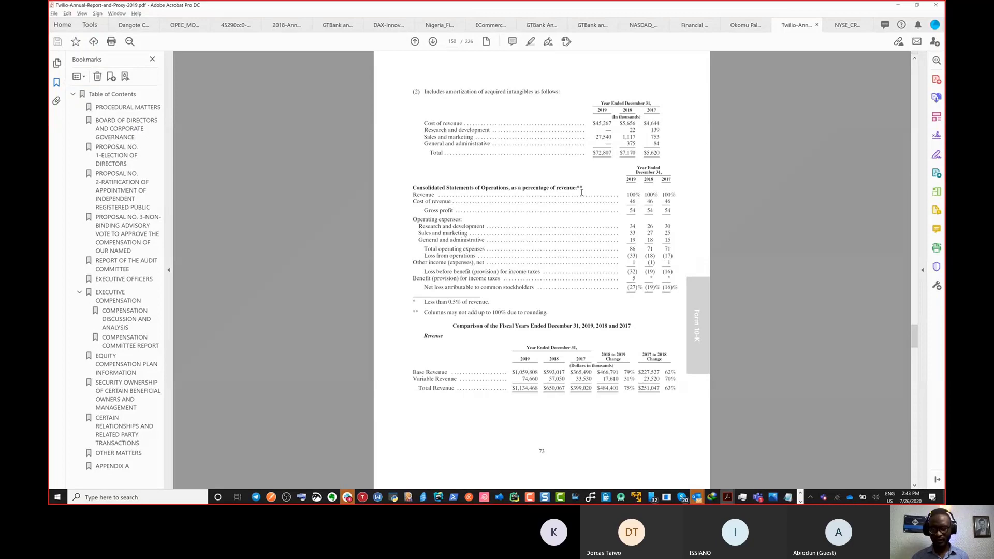
{"action": "scroll", "coordinate": [582, 192], "scroll_direction": "down", "scroll_amount": 4}
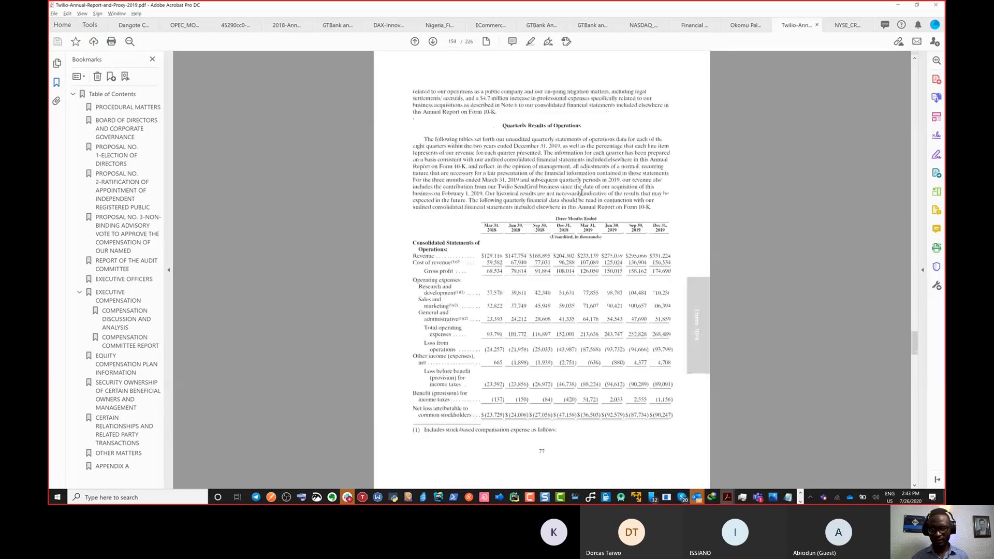
{"action": "scroll", "coordinate": [581, 192], "scroll_direction": "down", "scroll_amount": 1}
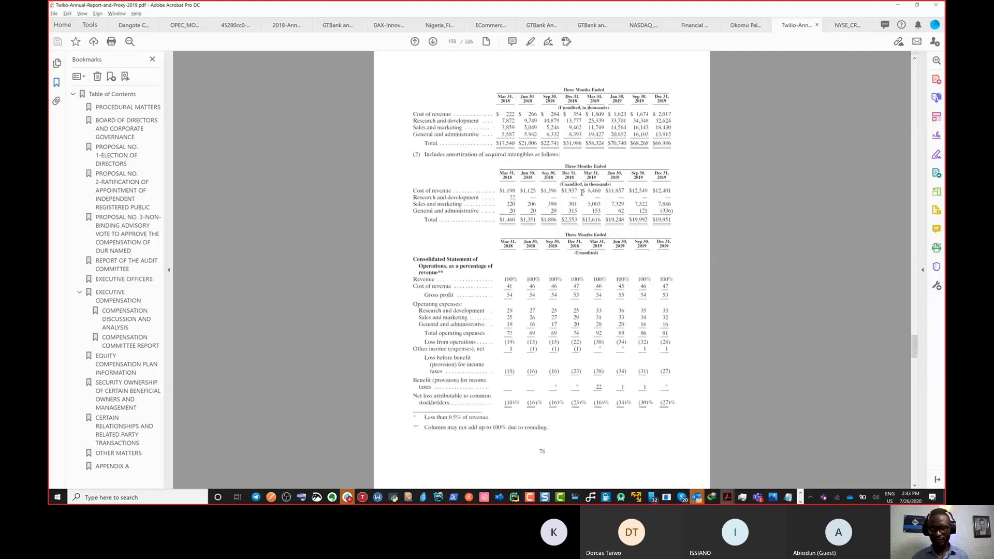
{"action": "scroll", "coordinate": [582, 193], "scroll_direction": "down", "scroll_amount": 3}
{"action": "scroll", "coordinate": [582, 193], "scroll_direction": "up", "scroll_amount": 2}
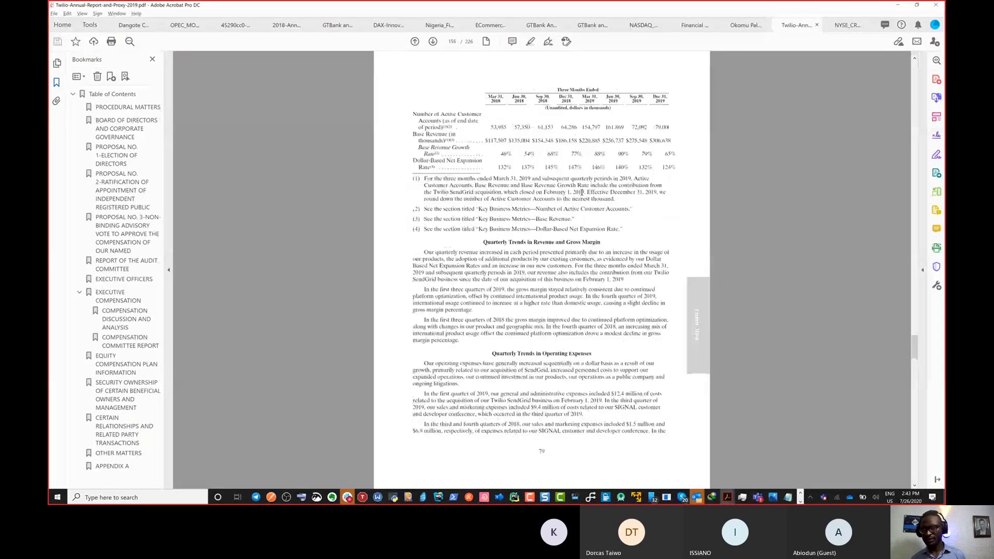
Switch to the NYSE_CRM_2019.pdf document and enlarge Salesforce's Consolidated Balance Sheets on page 76
{"action": "left_click", "coordinate": [840, 28]}
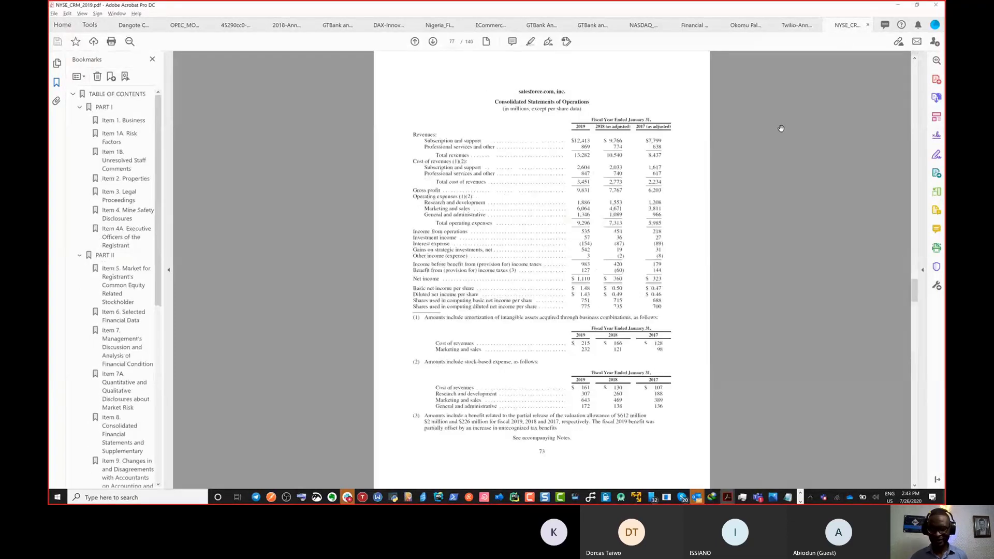
{"action": "scroll", "coordinate": [781, 128], "scroll_direction": "up", "scroll_amount": 1}
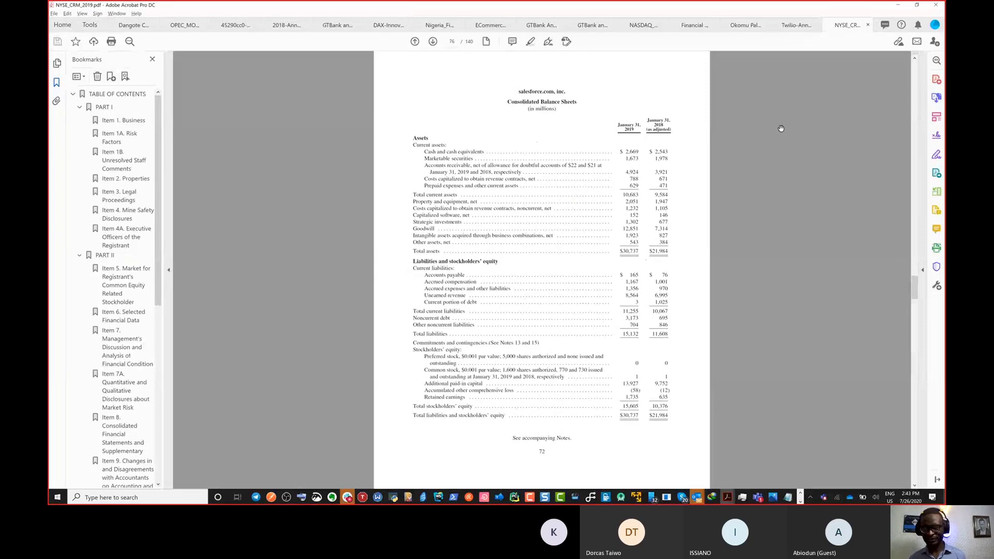
{"action": "scroll", "coordinate": [782, 162], "scroll_direction": "up", "scroll_amount": 1, "text": "ctrl"}
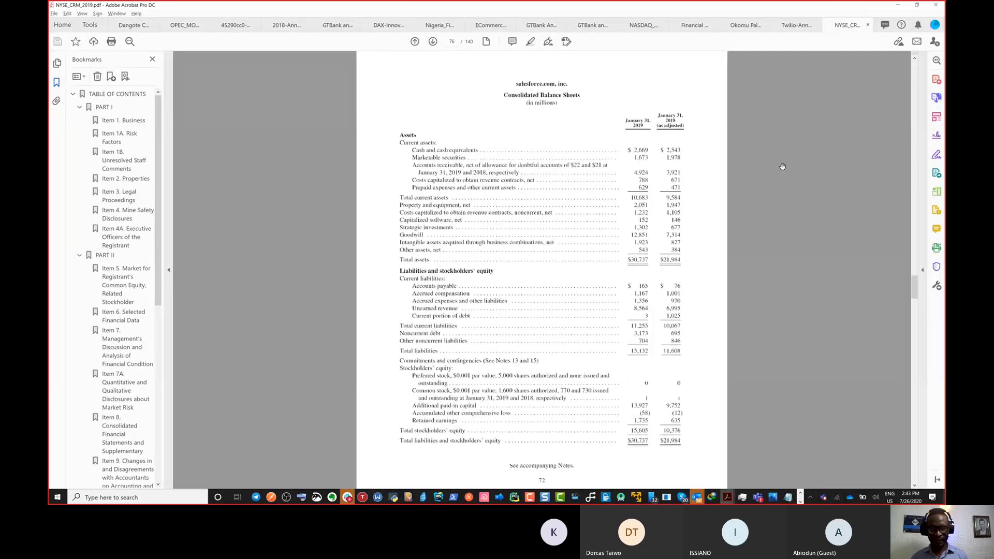
{"action": "scroll", "coordinate": [781, 164], "scroll_direction": "up", "scroll_amount": 1, "text": "ctrl"}
{"action": "scroll", "coordinate": [665, 200], "scroll_direction": "up", "scroll_amount": 2, "text": "ctrl"}
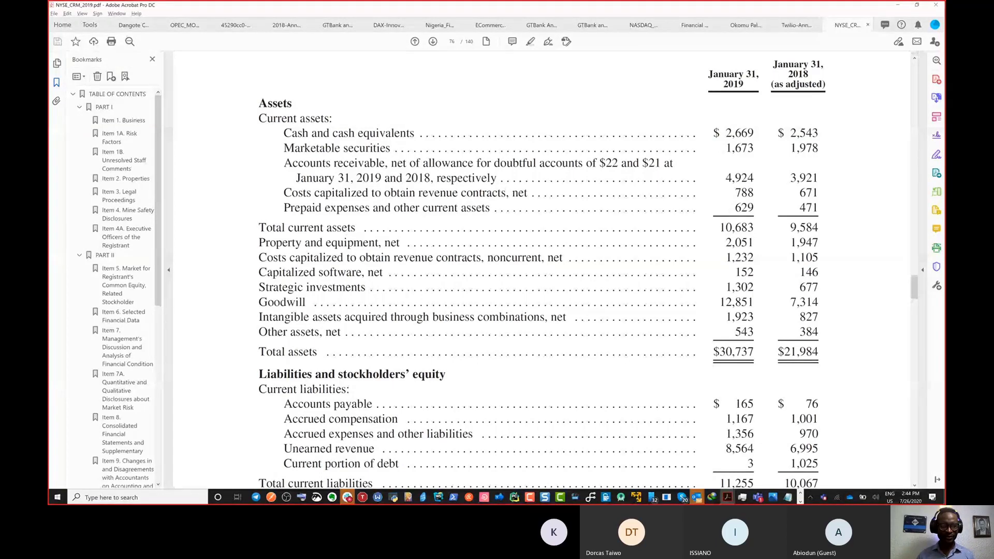
Magnify the Assets section and frame the Current assets lines through Total current assets with a red rectangle, then leave the magnified view
{"action": "key", "text": "super+plus"}
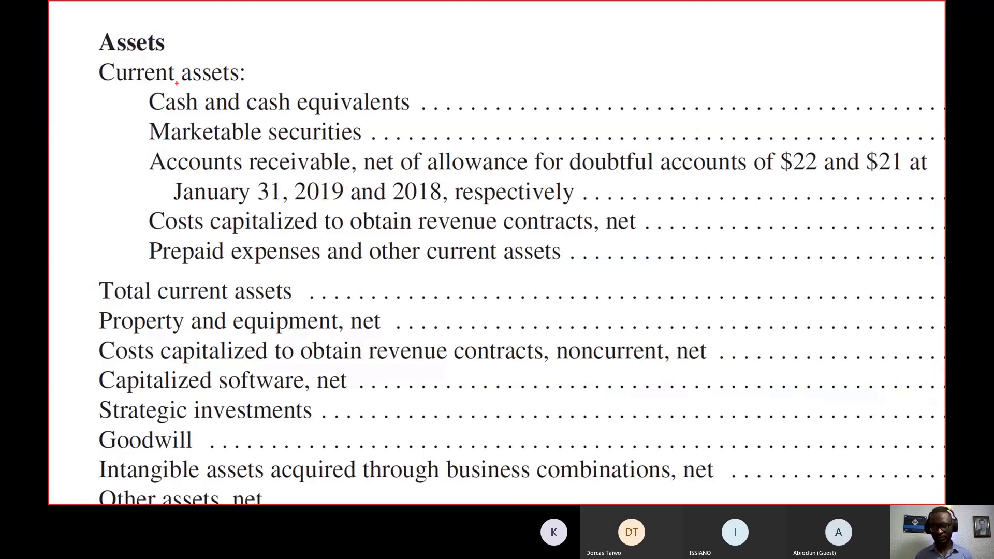
{"action": "left_click_drag", "start_coordinate": [78, 56], "coordinate": [658, 307]}
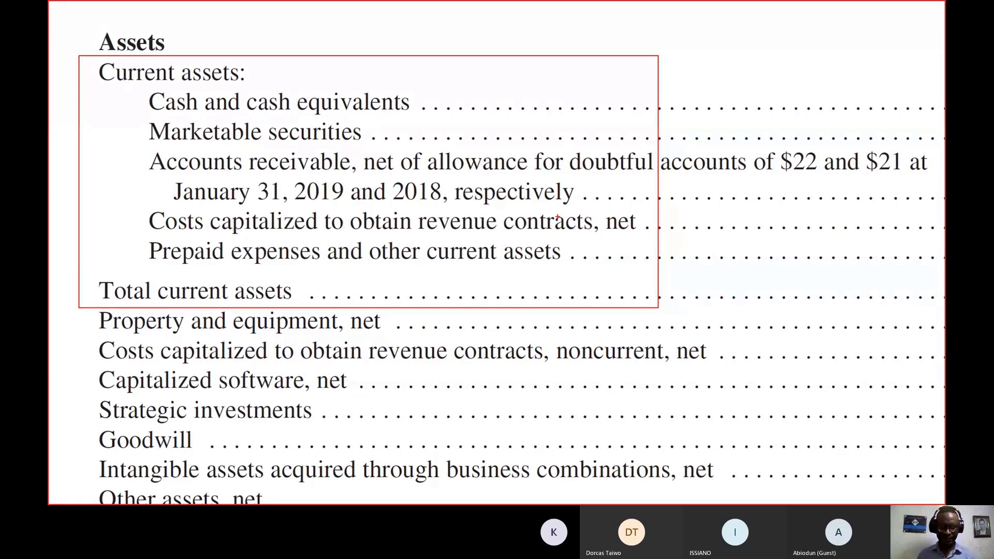
{"action": "scroll", "coordinate": [557, 217], "scroll_direction": "down", "scroll_amount": 1}
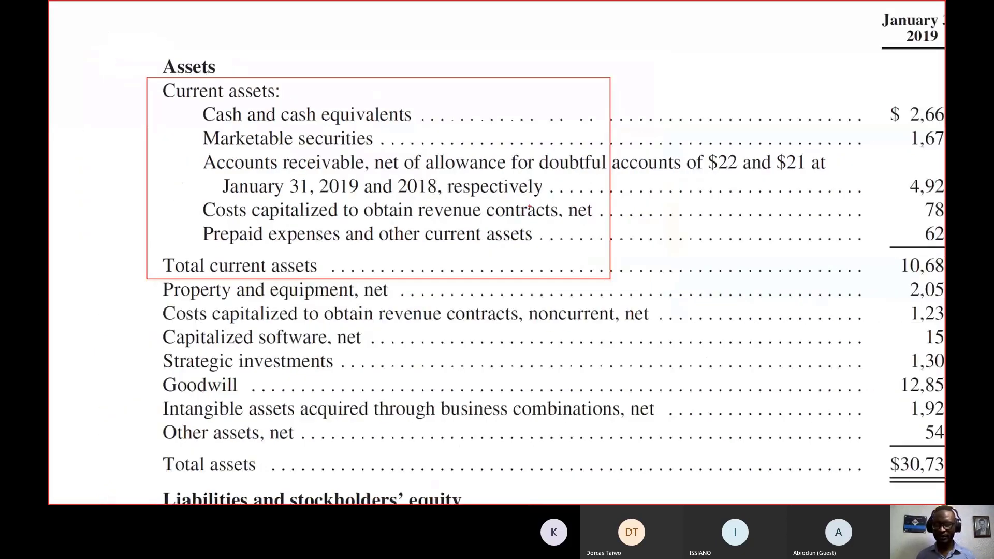
{"action": "key", "text": "Escape"}
Return to the Working Capital Days in the SaaS model workbook in Excel, and bring up the Notepad list of SaaS peculiarities
{"action": "key", "text": "super+Tab"}
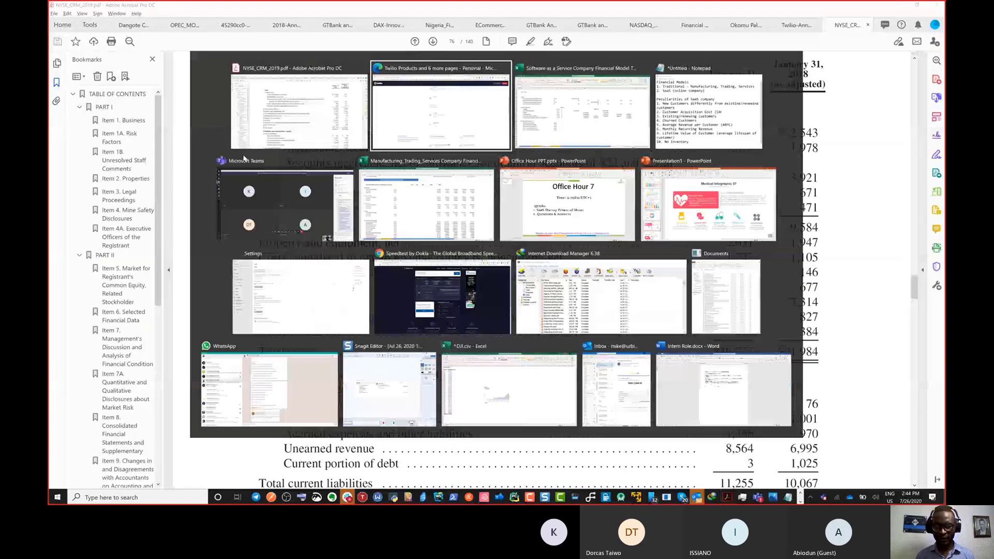
{"action": "key", "text": "Right"}
{"action": "key", "text": "Return"}
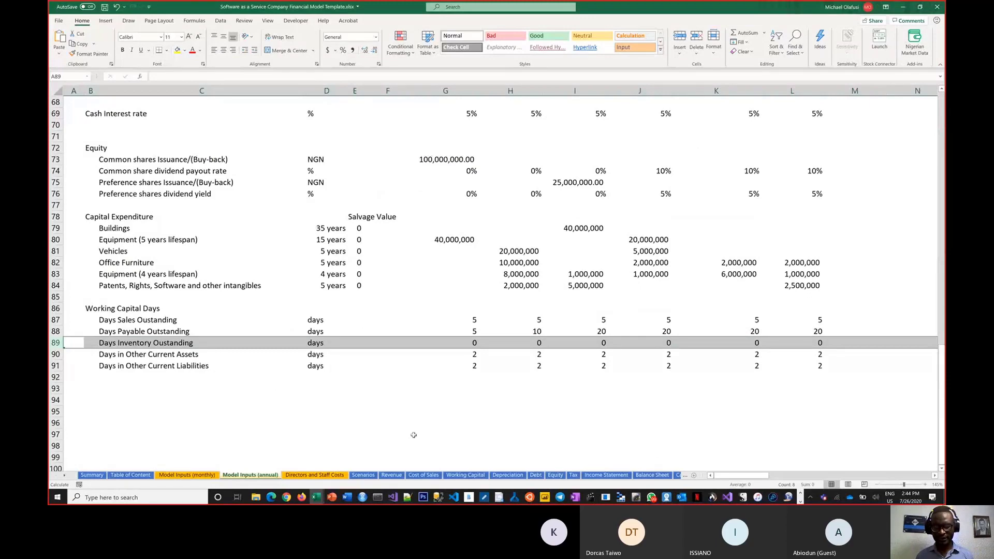
{"action": "left_click", "coordinate": [368, 475]}
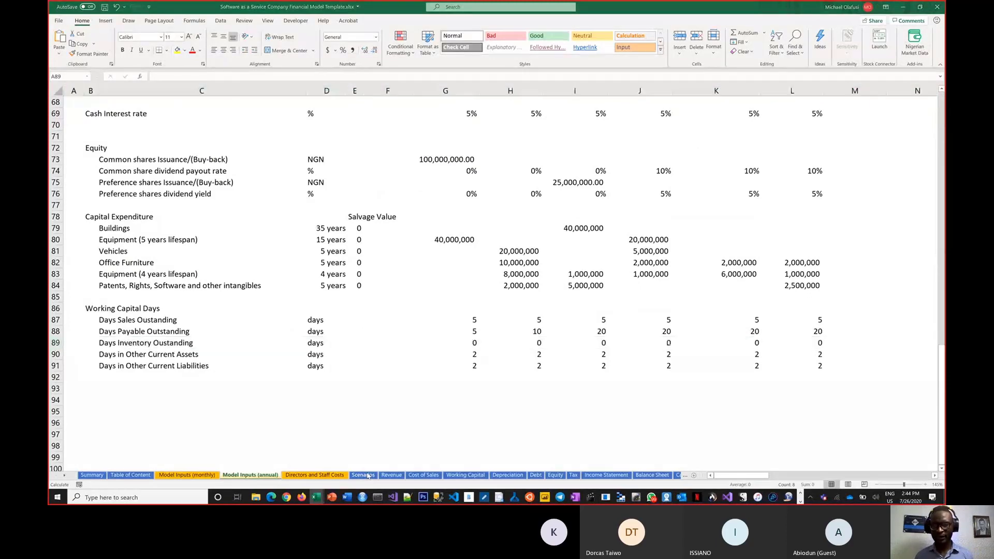
{"action": "key", "text": "alt+Tab"}
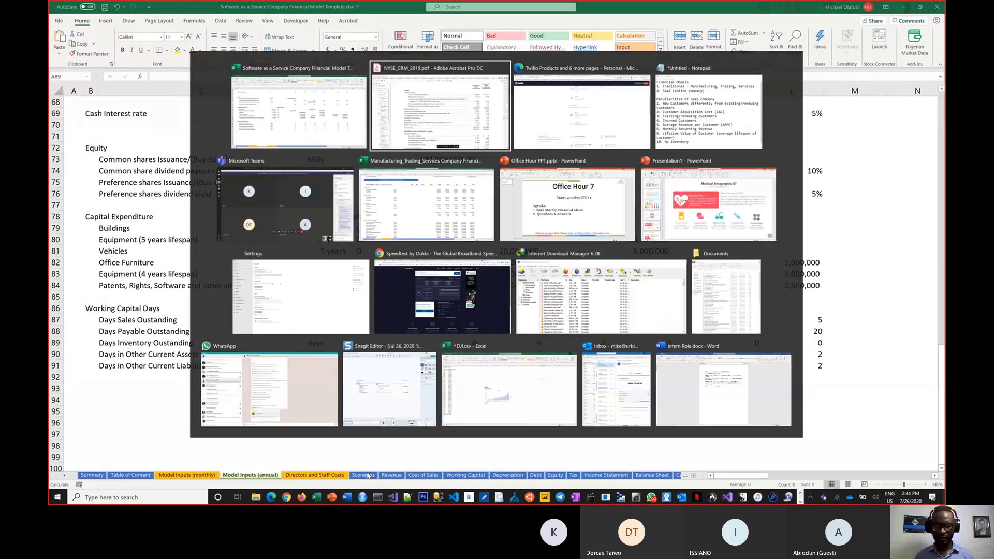
{"action": "key", "text": "alt+Tab"}
{"action": "key", "text": "alt+Tab"}
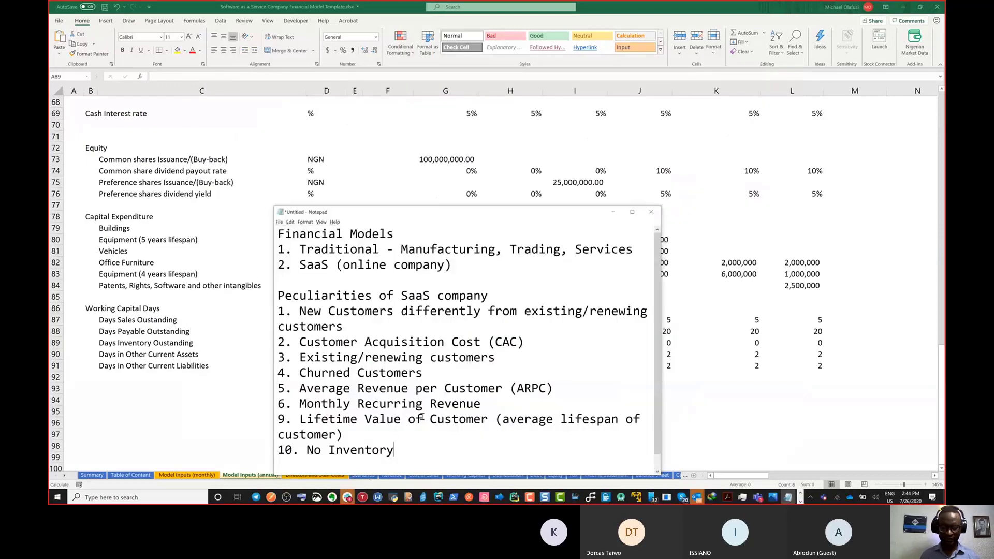
Copy the Peculiarities of SaaS company list, through No Inventory, from Notepad and post it in the Microsoft Teams meeting chat
{"action": "left_click_drag", "start_coordinate": [396, 451], "coordinate": [278, 298]}
{"action": "key", "text": "ctrl+c"}
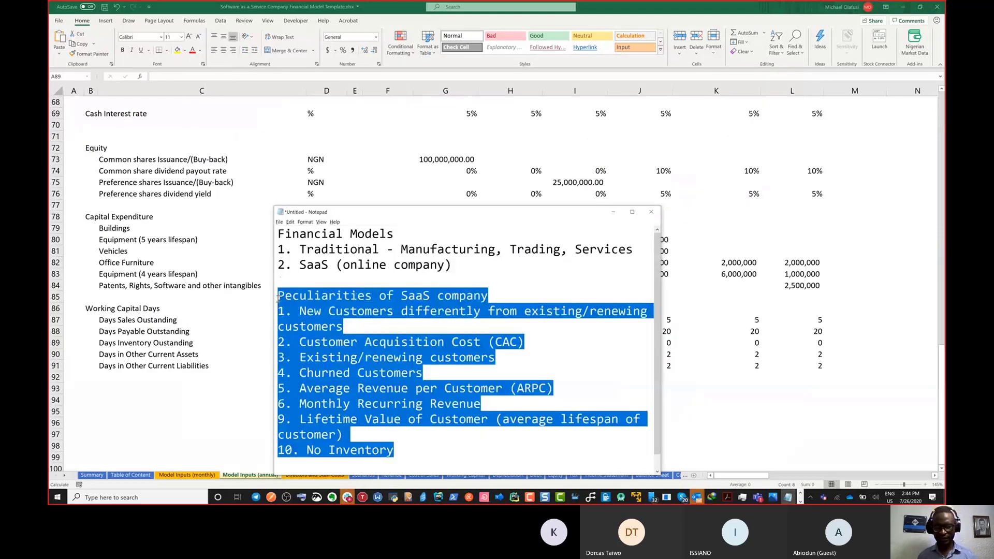
{"action": "key", "text": "alt+Tab"}
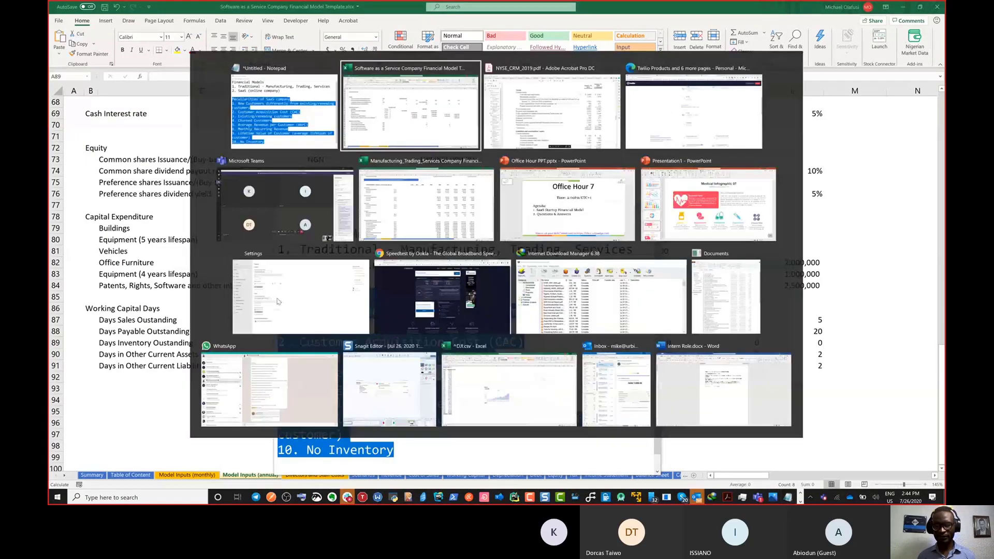
{"action": "key", "text": "alt+Tab"}
{"action": "key", "text": "alt+Tab"}
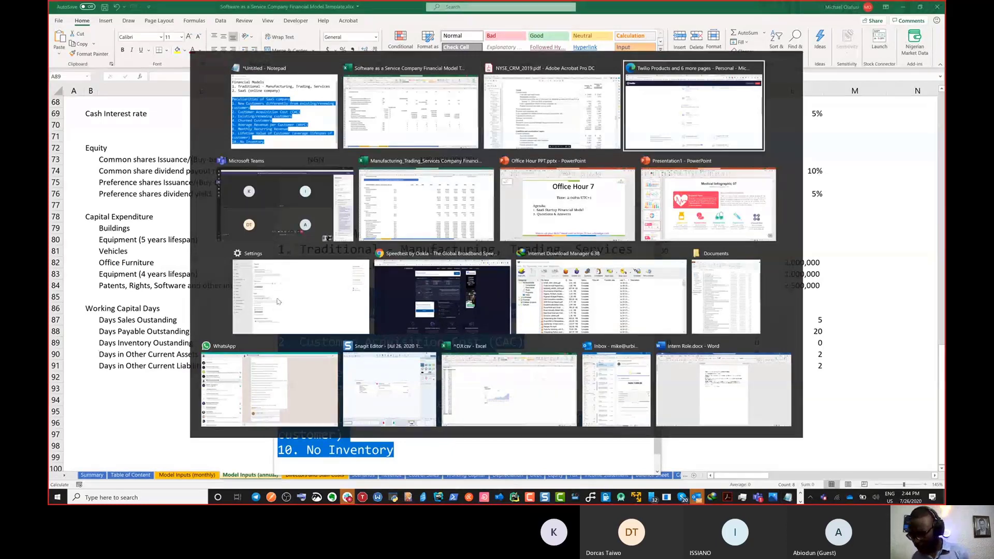
{"action": "key", "text": "alt+Tab"}
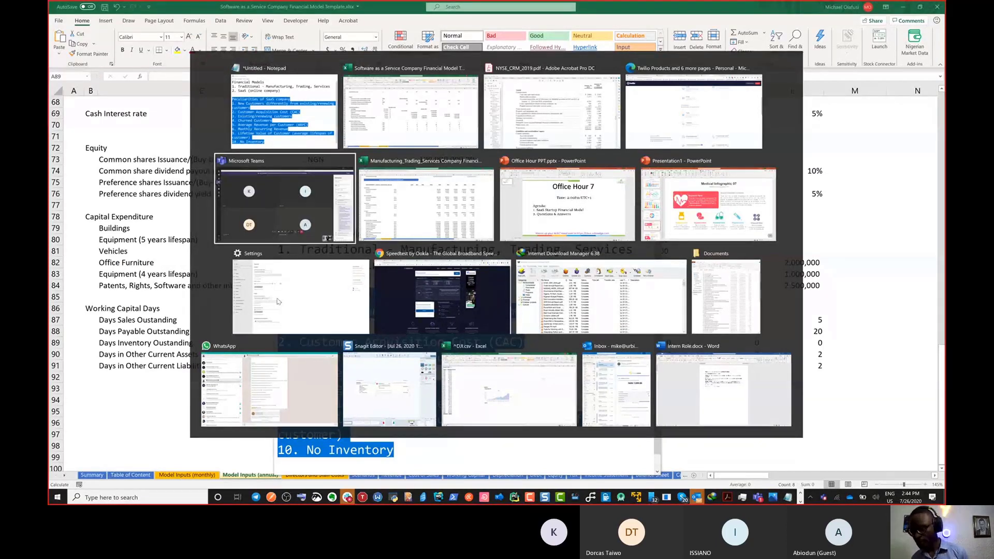
{"action": "key", "text": "alt"}
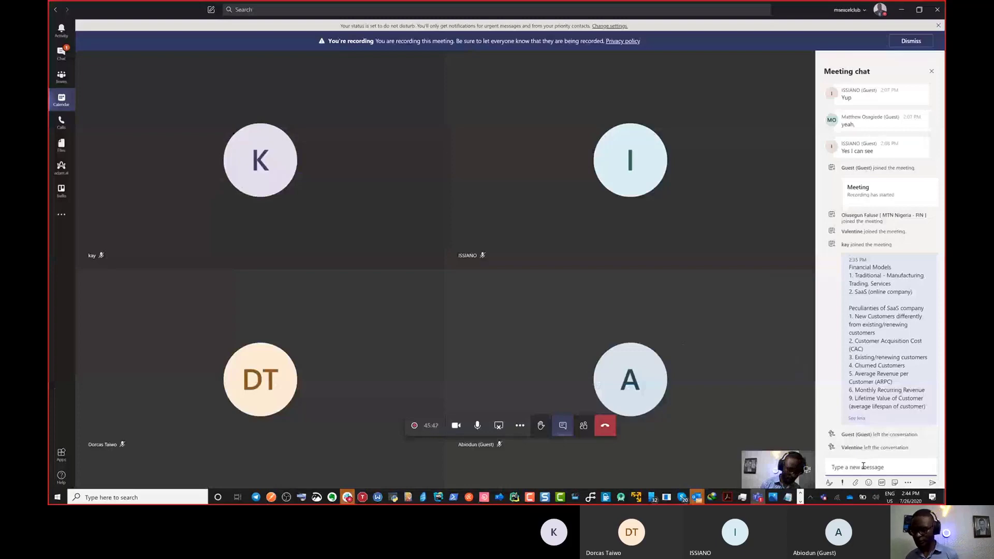
{"action": "key", "text": "ctrl+v"}
{"action": "key", "text": "Return"}
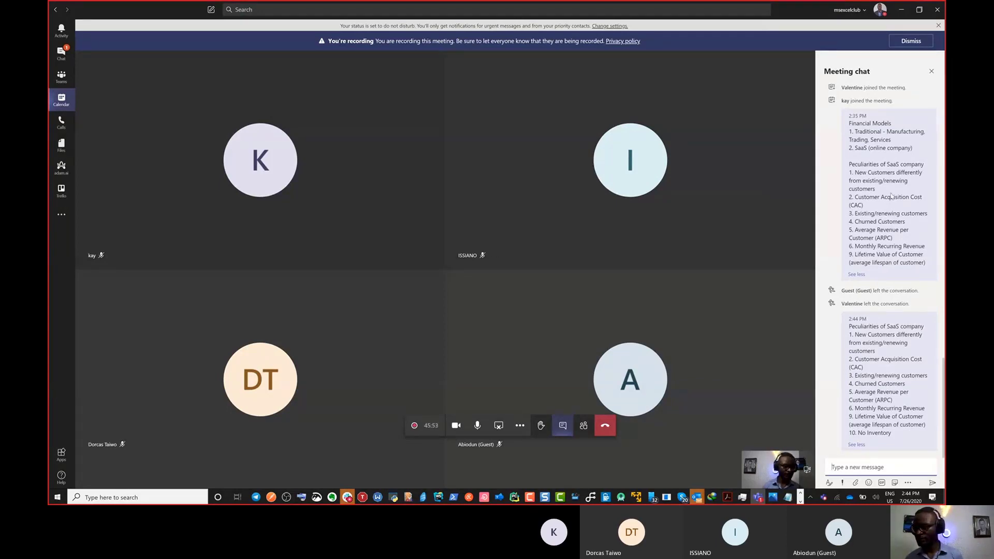
Check the earlier meeting chat messages and the participant list, then return to the SaaS model workbook in Excel
{"action": "scroll", "coordinate": [890, 196], "scroll_direction": "up", "scroll_amount": 10}
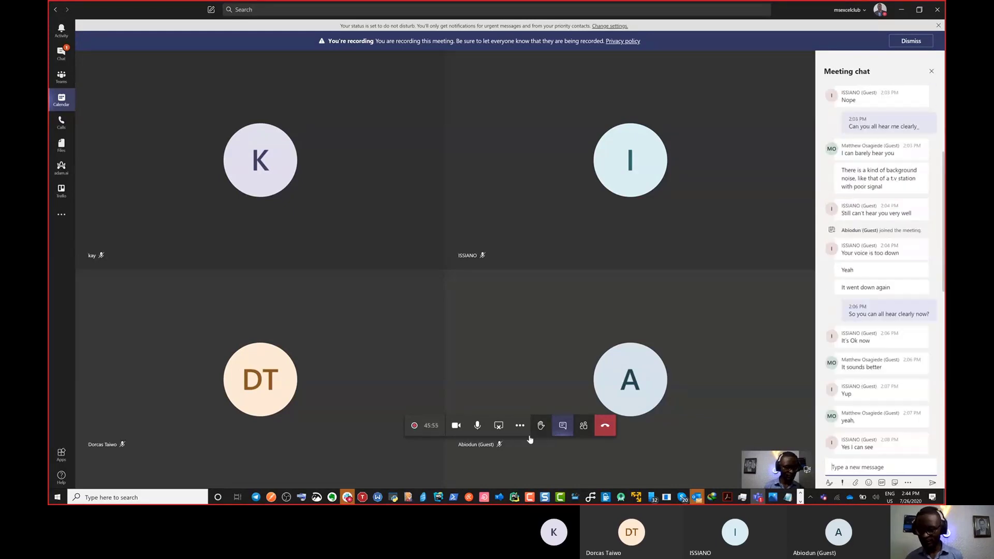
{"action": "left_click", "coordinate": [583, 426]}
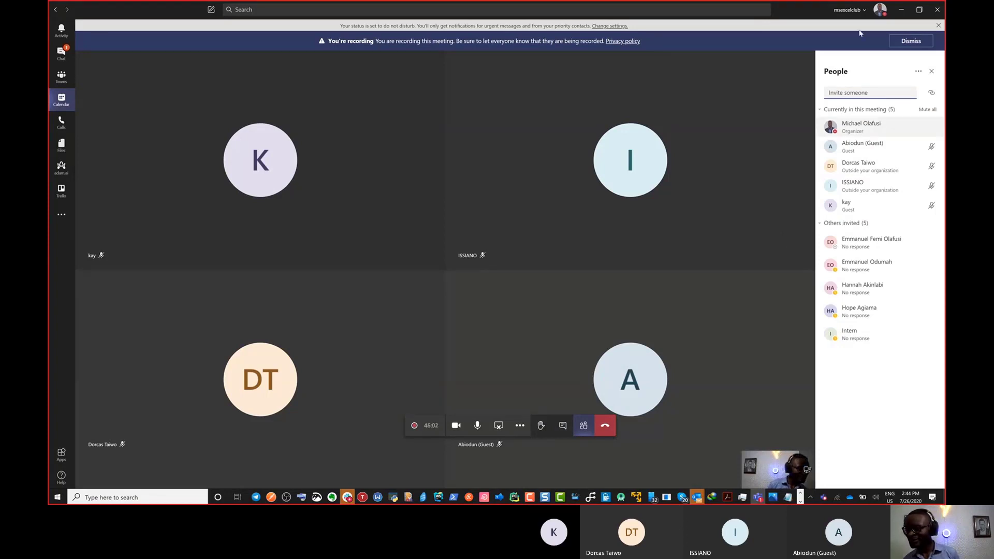
{"action": "left_click", "coordinate": [899, 11]}
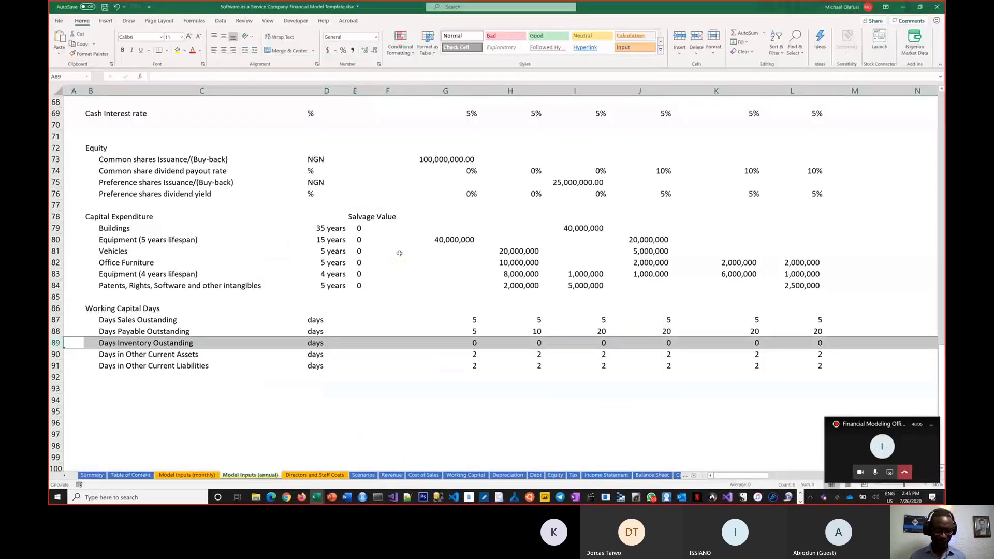
Show the Summary sheet with the ribbon collapsed and the floating meeting window hidden
{"action": "left_click", "coordinate": [91, 476]}
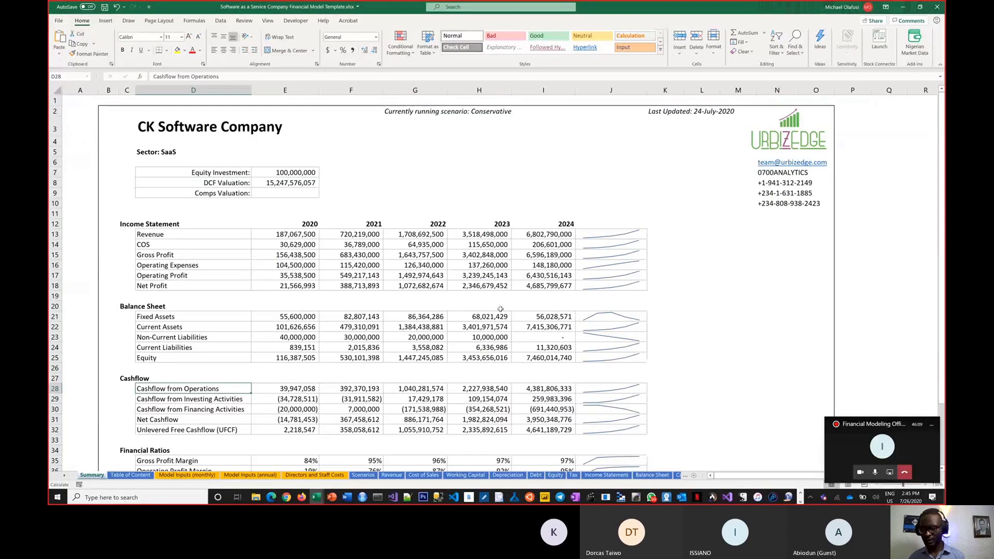
{"action": "key", "text": "ctrl+F1"}
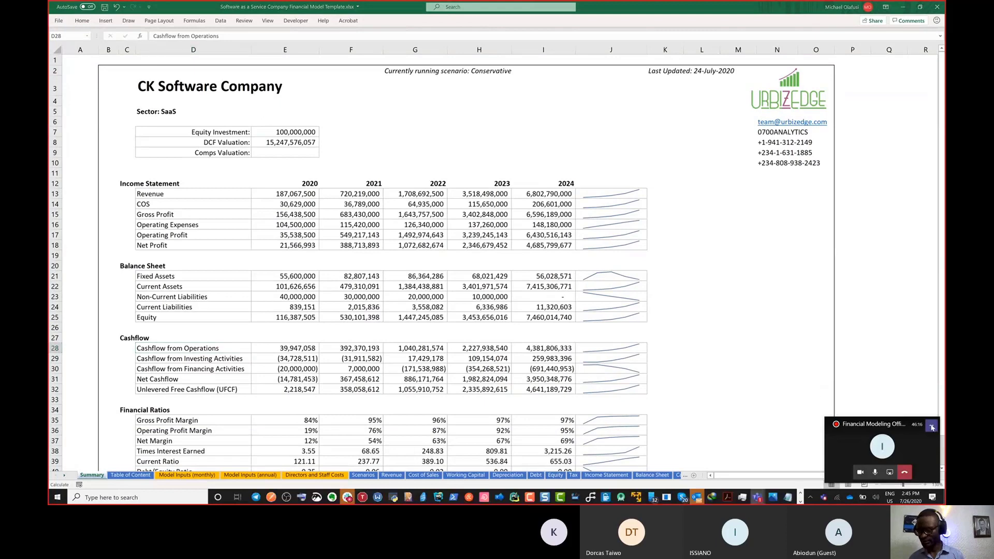
{"action": "left_click", "coordinate": [931, 427]}
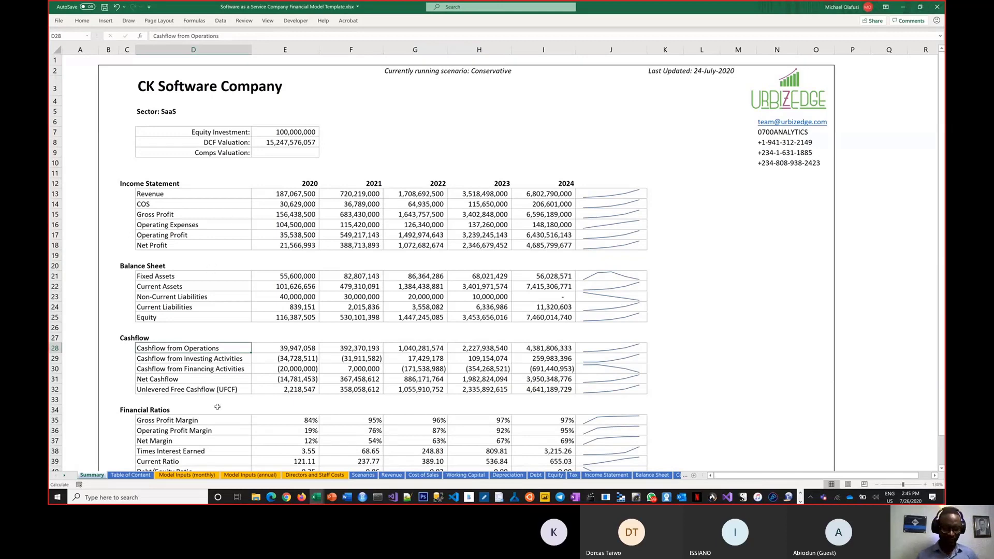
Review the Table of Content sheet at a larger zoom and the unit economics on the Model Inputs (monthly) sheet
{"action": "left_click", "coordinate": [134, 476]}
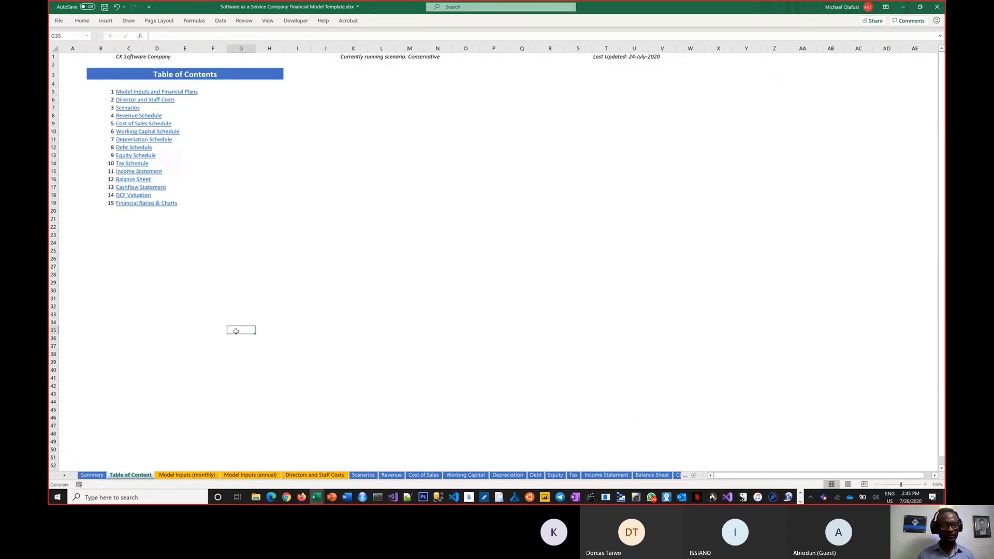
{"action": "scroll", "coordinate": [236, 331], "scroll_direction": "up", "scroll_amount": 1}
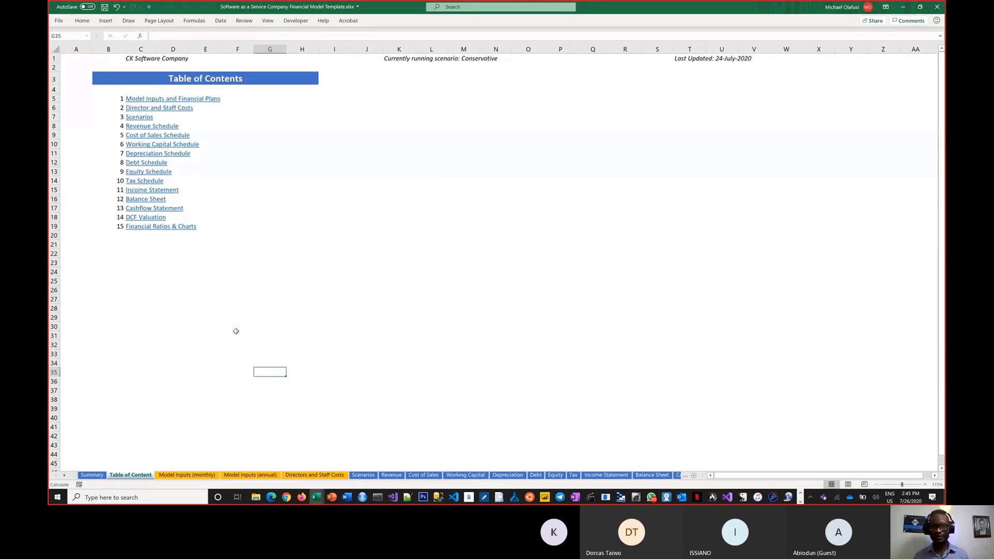
{"action": "left_click", "coordinate": [182, 476]}
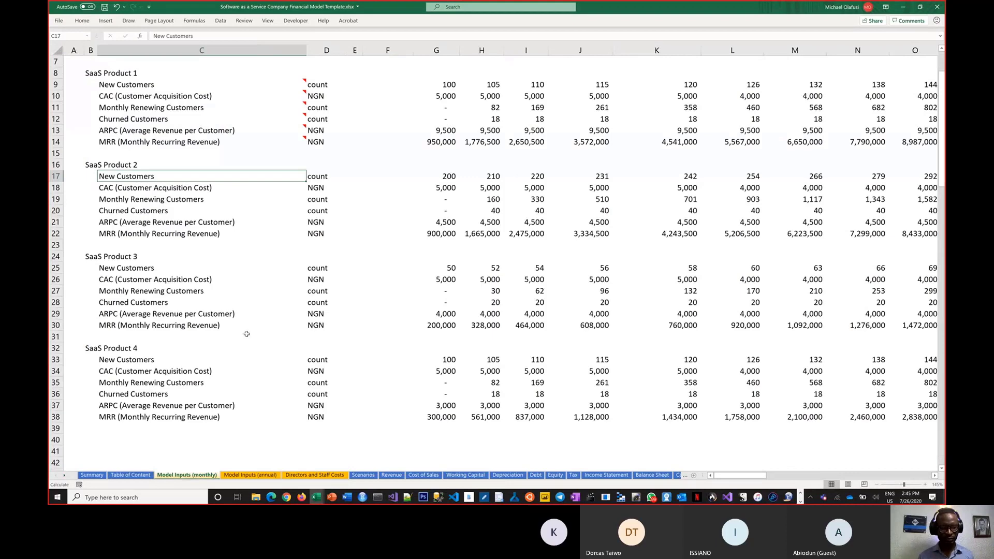
{"action": "left_click", "coordinate": [251, 338]}
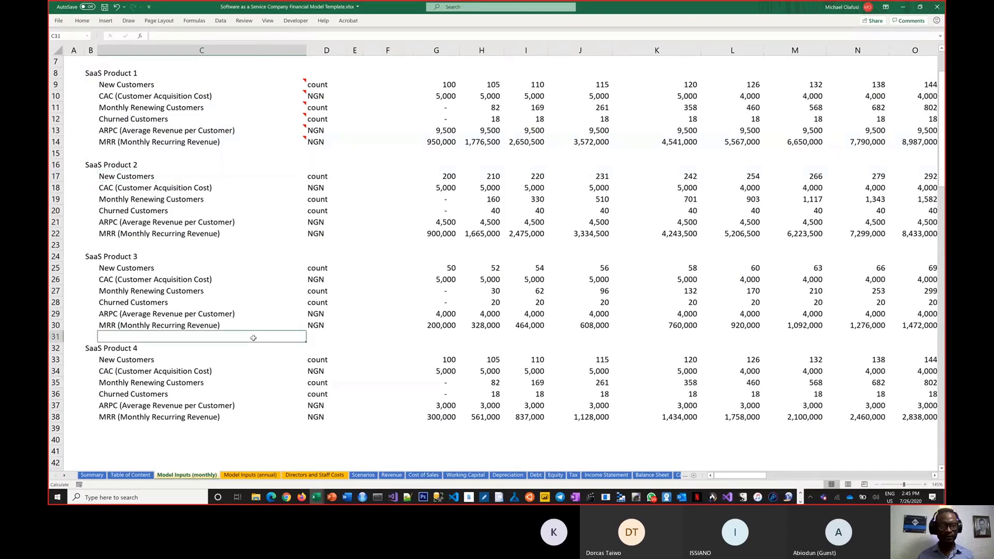
{"action": "scroll", "coordinate": [252, 338], "scroll_direction": "up", "scroll_amount": 2}
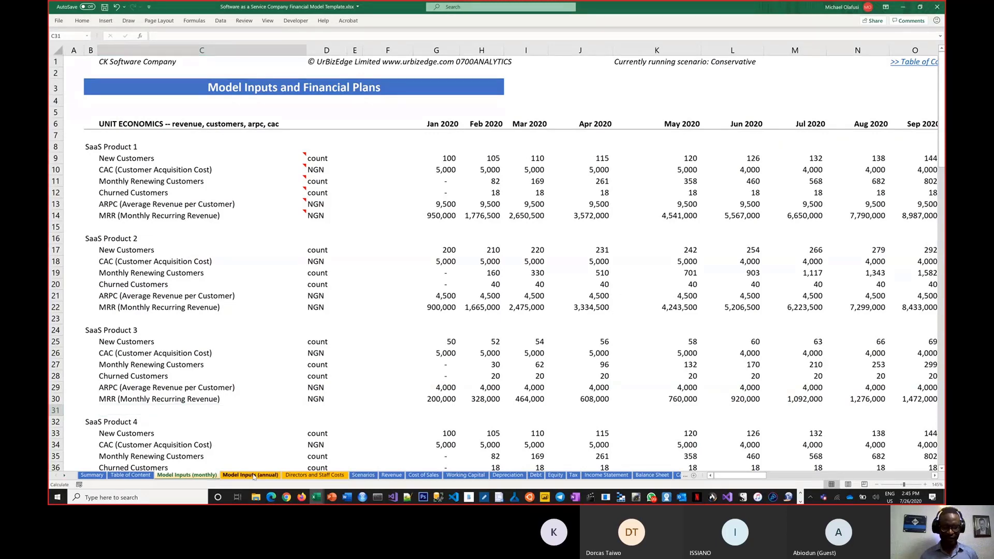
Go to the start of the Model Inputs (annual) sheet and highlight the General & Admin Expenses block through its totals row
{"action": "key", "text": "ctrl+Page_Down"}
{"action": "scroll", "coordinate": [271, 299], "scroll_direction": "up", "scroll_amount": 20}
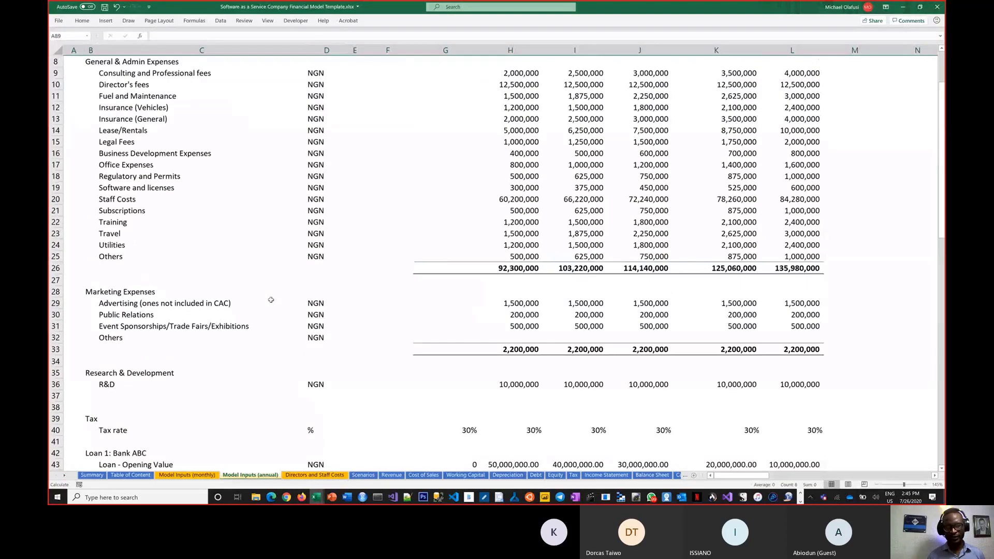
{"action": "scroll", "coordinate": [270, 300], "scroll_direction": "up", "scroll_amount": 3}
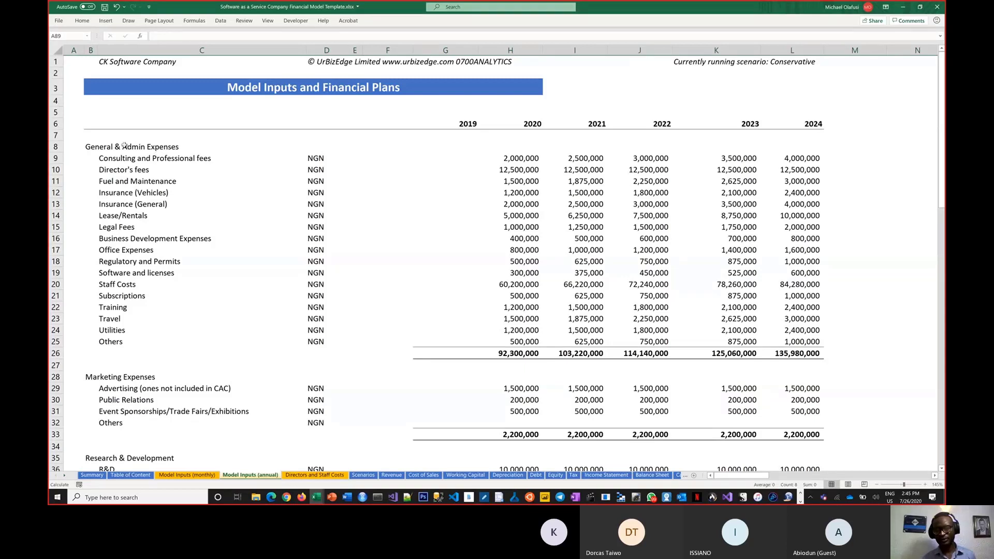
{"action": "left_click_drag", "start_coordinate": [124, 146], "coordinate": [793, 350]}
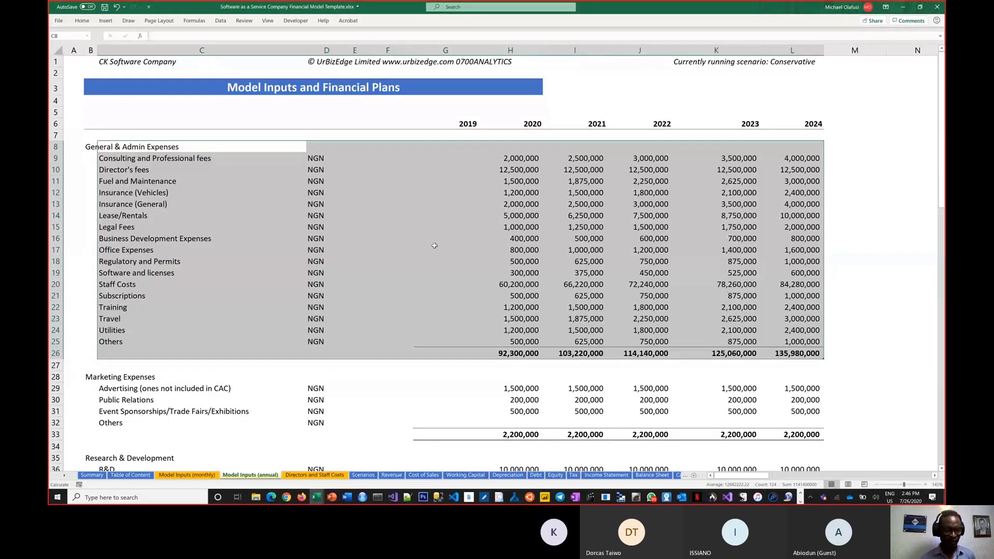
Highlight the Marketing Expenses block through its totals row, followed by the Research & Development block, across all years
{"action": "scroll", "coordinate": [362, 266], "scroll_direction": "down", "scroll_amount": 2}
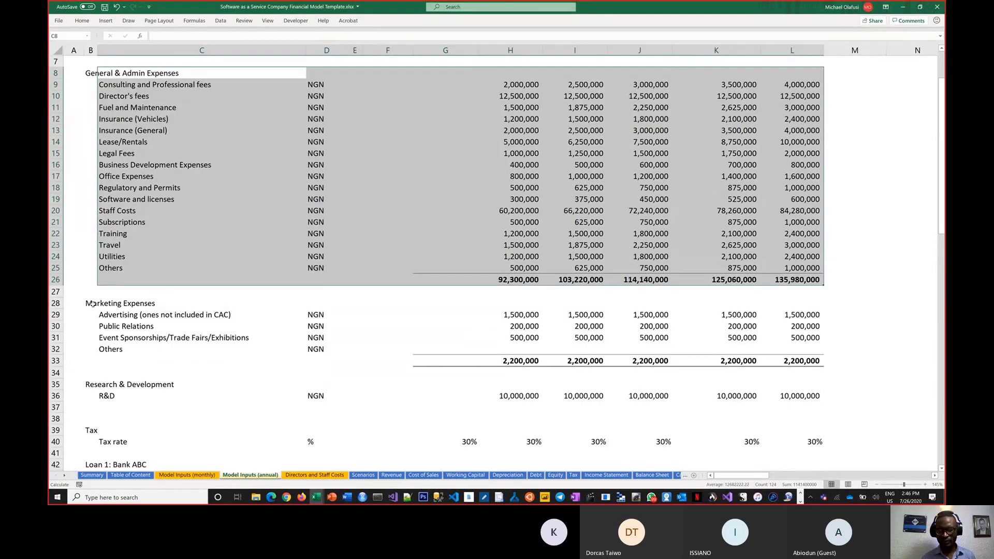
{"action": "left_click_drag", "start_coordinate": [90, 304], "coordinate": [815, 361]}
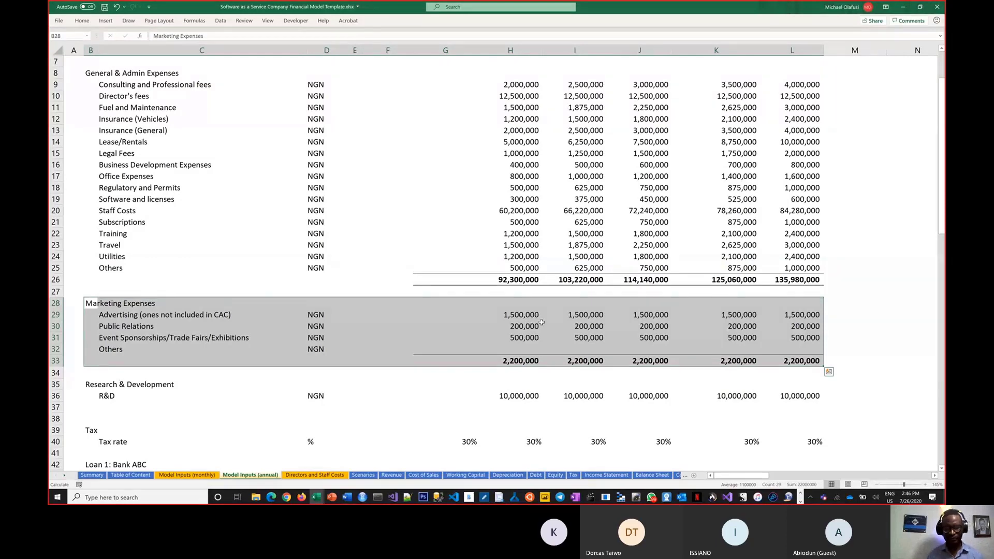
{"action": "scroll", "coordinate": [305, 424], "scroll_direction": "down", "scroll_amount": 1}
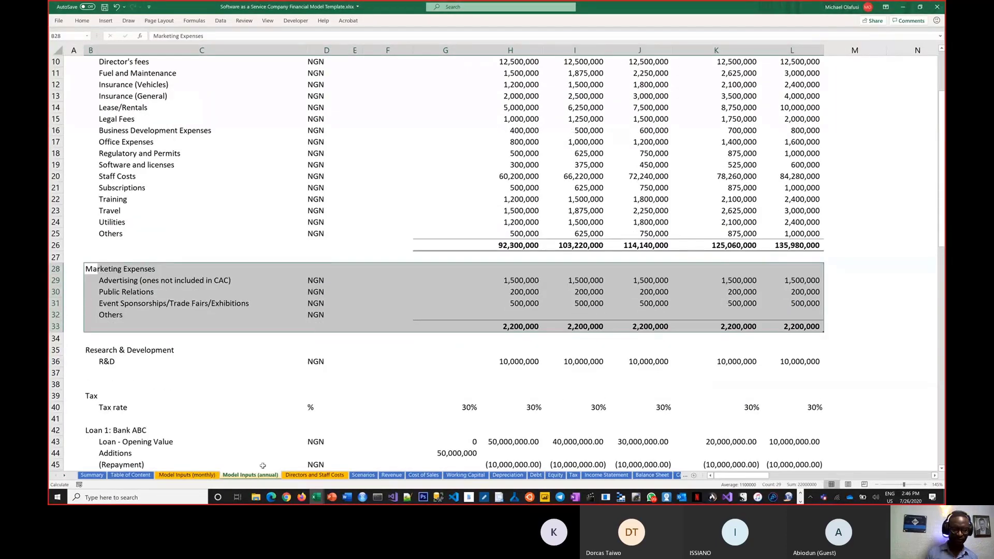
{"action": "left_click", "coordinate": [301, 299]}
{"action": "scroll", "coordinate": [300, 299], "scroll_direction": "down", "scroll_amount": 2}
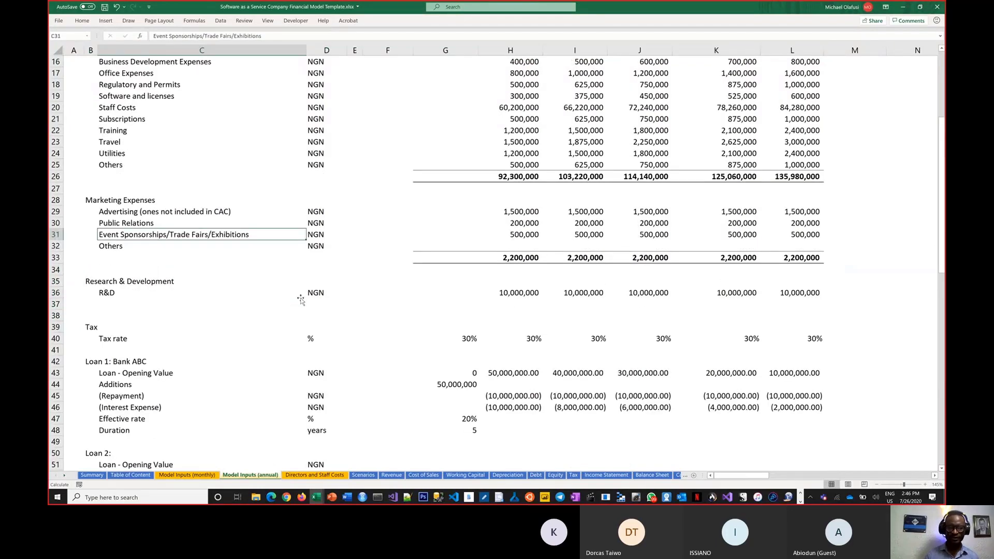
{"action": "scroll", "coordinate": [300, 299], "scroll_direction": "down", "scroll_amount": 1}
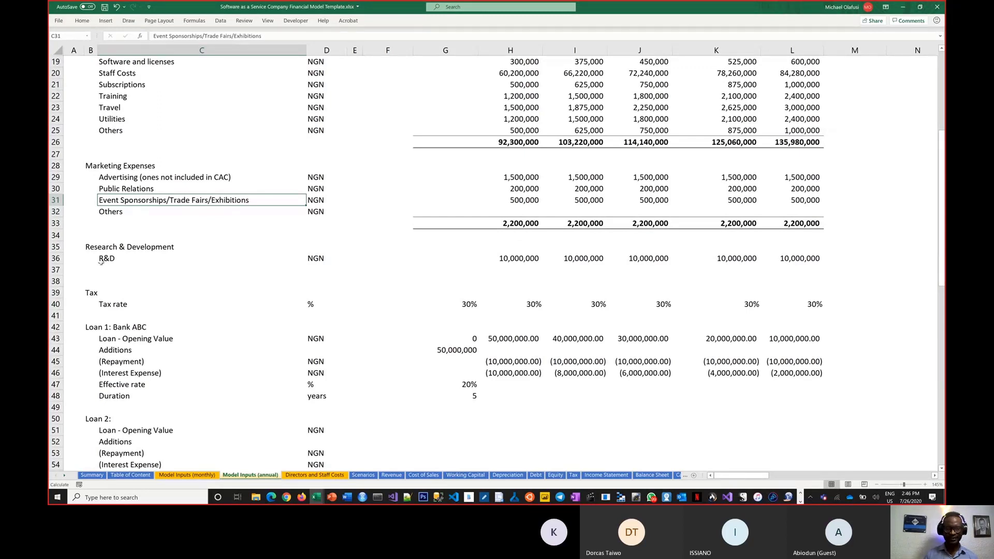
{"action": "left_click_drag", "start_coordinate": [91, 250], "coordinate": [791, 269]}
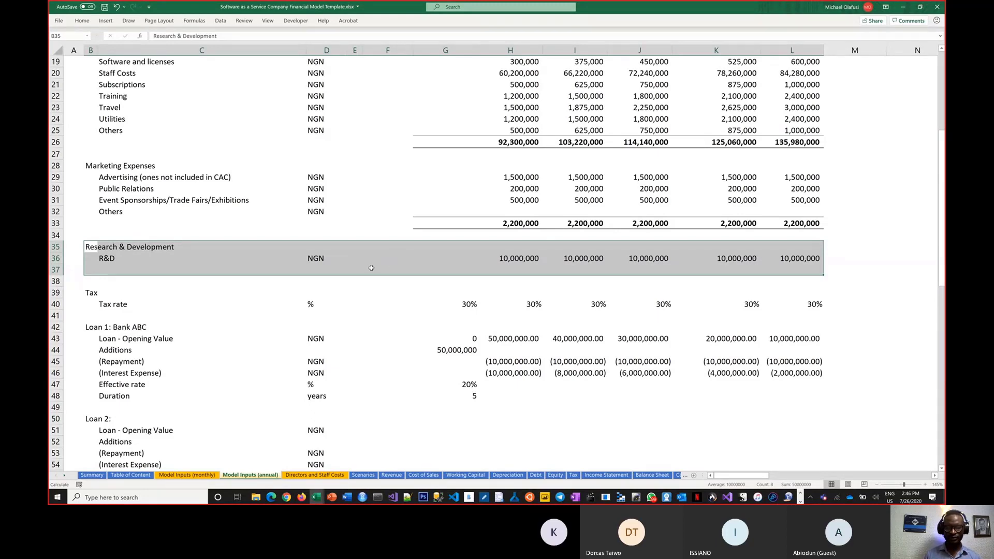
Highlight the Tax heading and Tax rate row across all years
{"action": "scroll", "coordinate": [370, 267], "scroll_direction": "down", "scroll_amount": 1}
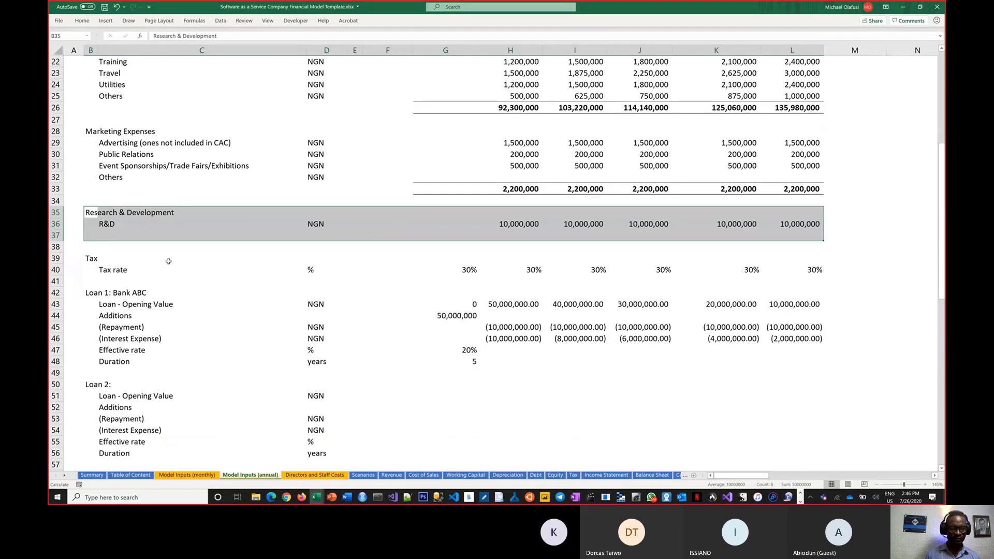
{"action": "scroll", "coordinate": [157, 252], "scroll_direction": "down", "scroll_amount": 1}
{"action": "scroll", "coordinate": [157, 252], "scroll_direction": "down", "scroll_amount": 1}
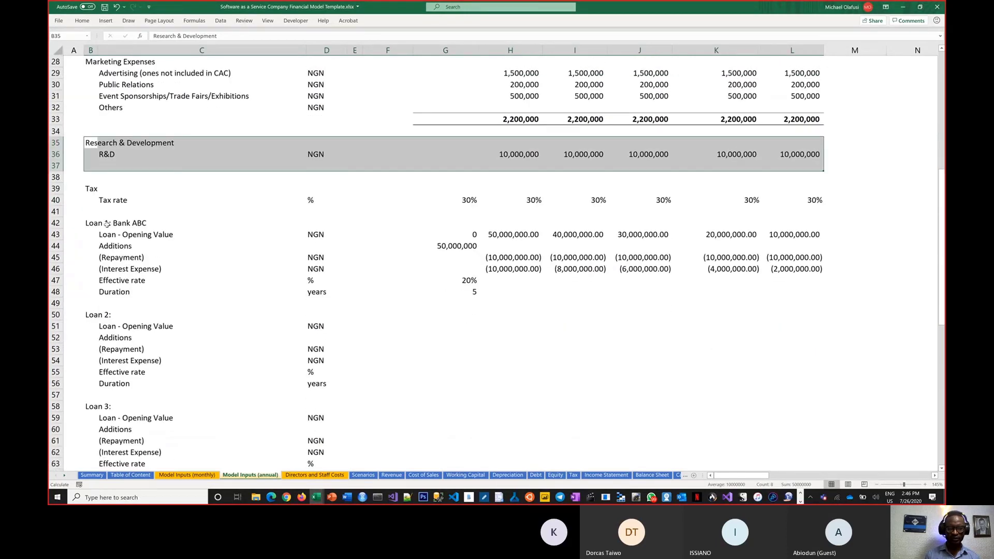
{"action": "left_click_drag", "start_coordinate": [101, 223], "coordinate": [458, 284]}
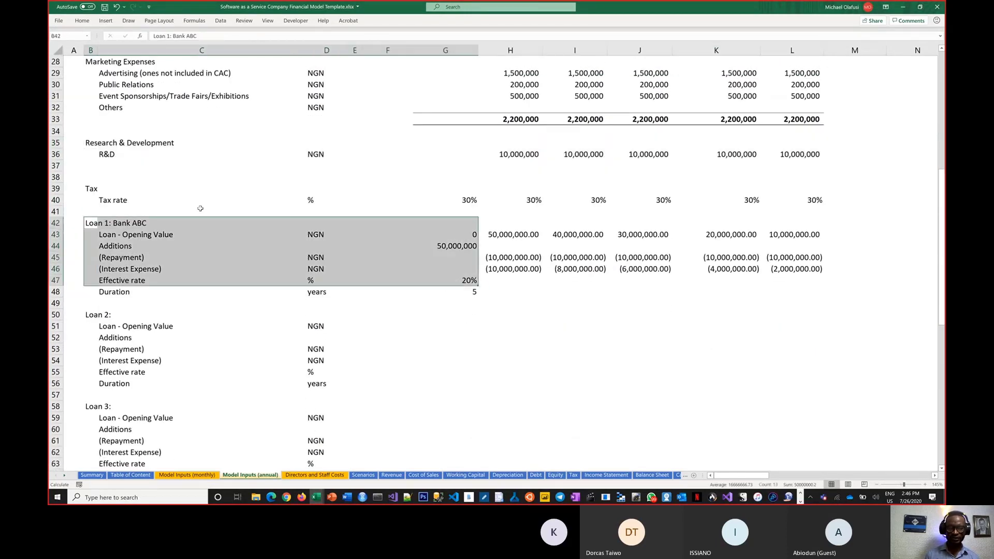
{"action": "left_click_drag", "start_coordinate": [94, 187], "coordinate": [435, 214]}
{"action": "left_click_drag", "start_coordinate": [538, 233], "coordinate": [818, 205]}
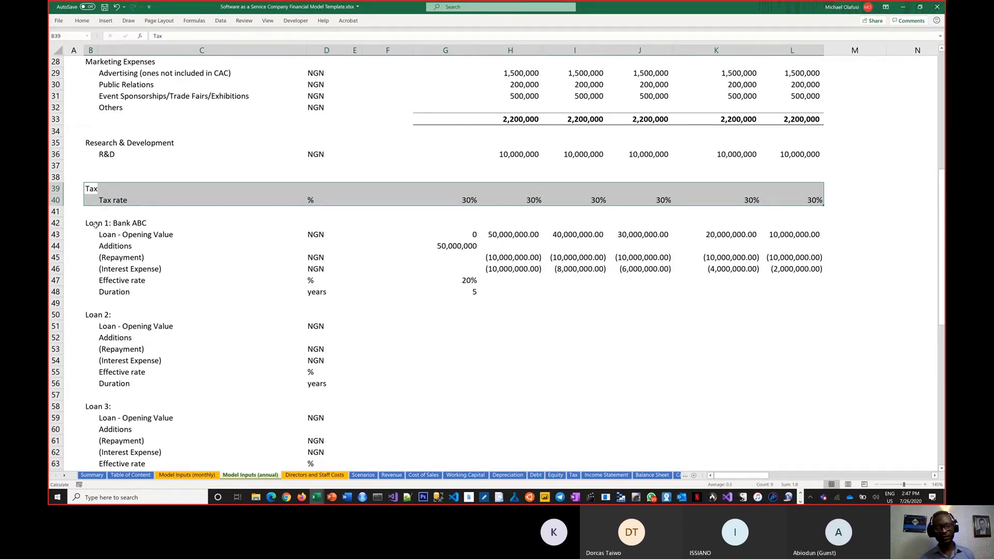
Highlight the loan assumptions starting at Loan 1: Bank ABC, followed by the Bank Overdraft terms and Cash Interest rate rows
{"action": "left_click_drag", "start_coordinate": [95, 223], "coordinate": [777, 416]}
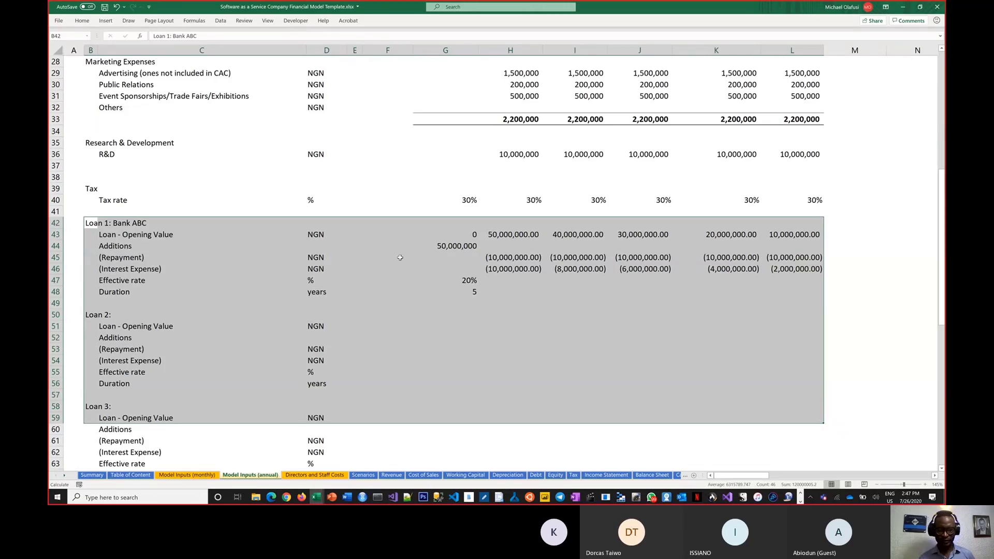
{"action": "scroll", "coordinate": [400, 257], "scroll_direction": "down", "scroll_amount": 8}
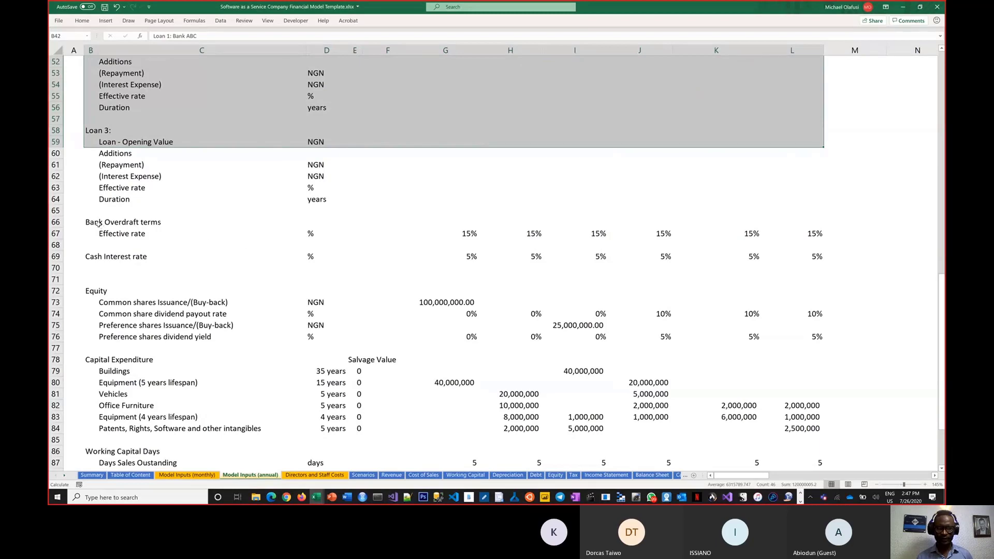
{"action": "left_click_drag", "start_coordinate": [102, 224], "coordinate": [357, 190]}
{"action": "left_click_drag", "start_coordinate": [458, 283], "coordinate": [779, 273]}
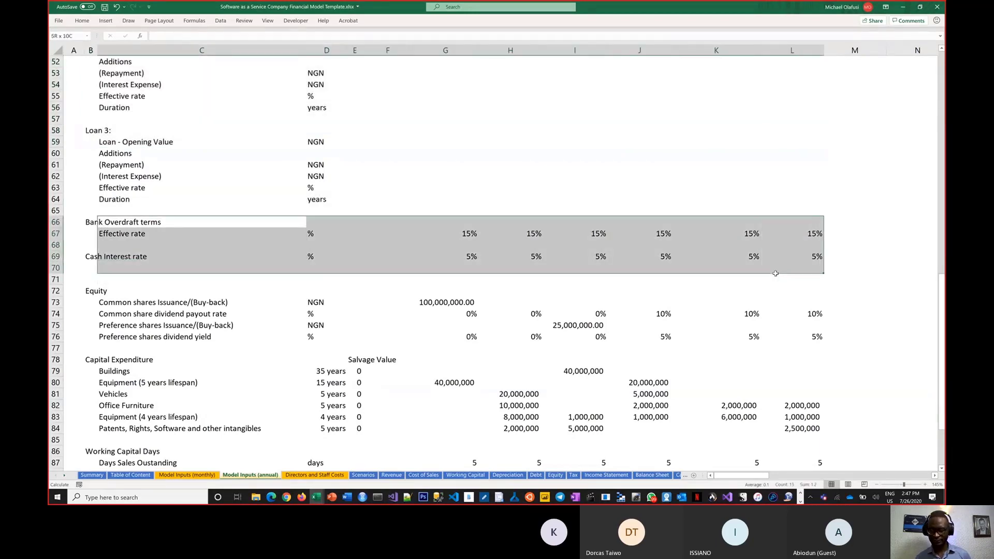
Highlight the Equity and Capital Expenditure assumptions from row 72 through row 83 across all years
{"action": "scroll", "coordinate": [208, 332], "scroll_direction": "down", "scroll_amount": 2}
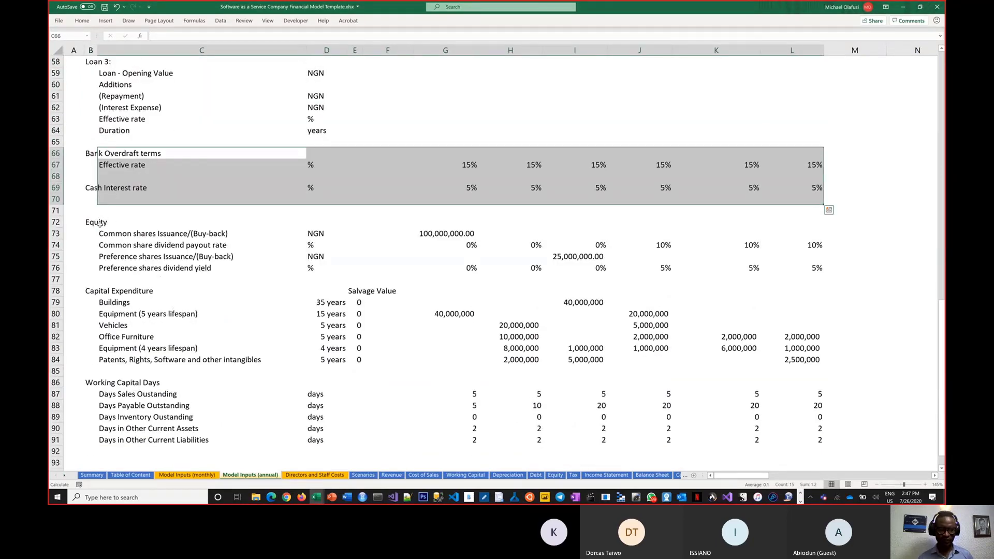
{"action": "left_click_drag", "start_coordinate": [94, 224], "coordinate": [786, 350]}
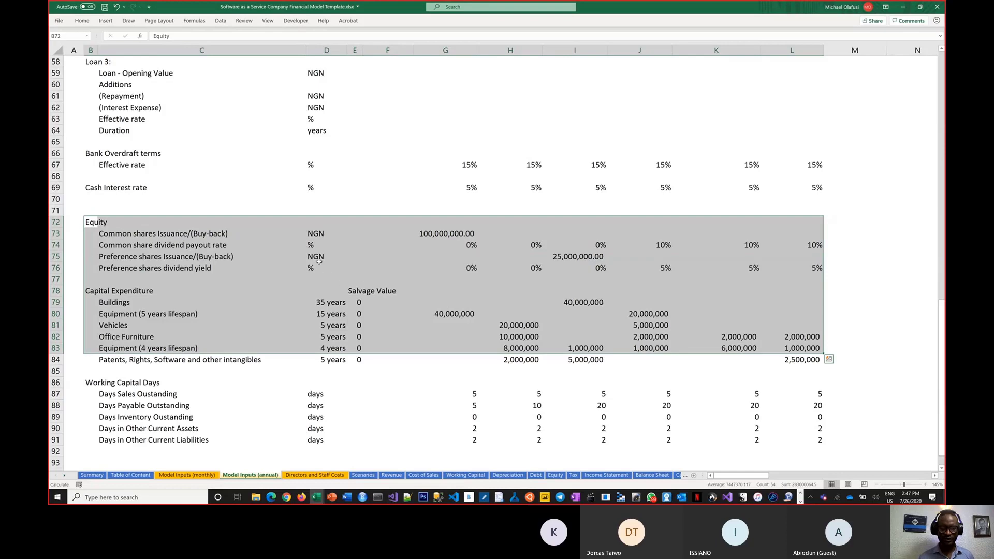
Highlight the Capital Expenditure block across all years down to the Working Capital Days heading, followed by the Buildings label
{"action": "scroll", "coordinate": [434, 280], "scroll_direction": "down", "scroll_amount": 2}
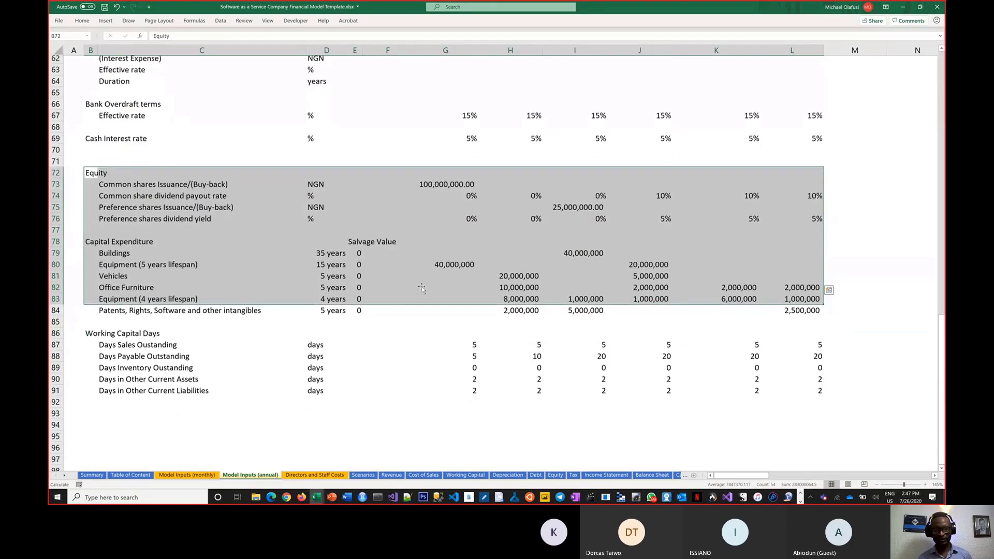
{"action": "left_click_drag", "start_coordinate": [92, 221], "coordinate": [800, 314]}
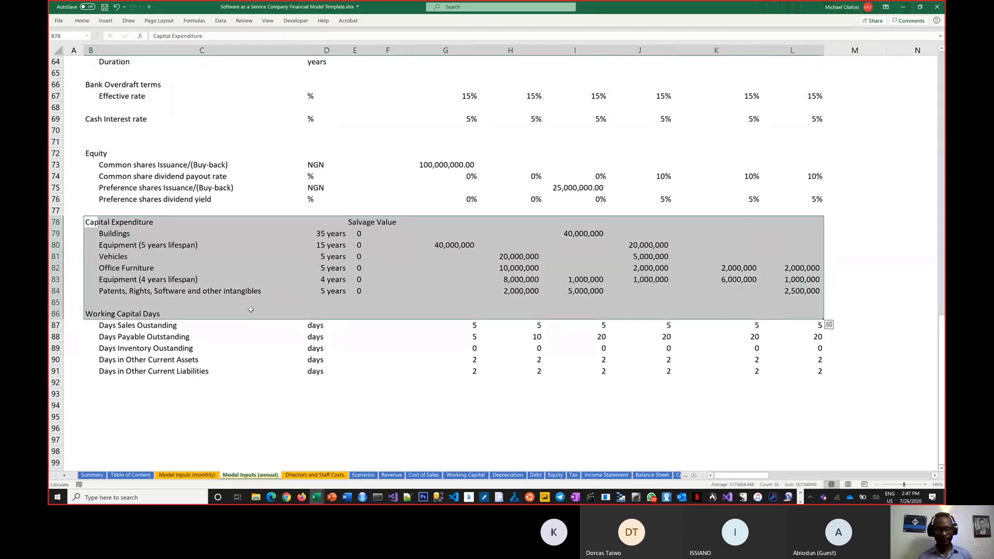
{"action": "left_click", "coordinate": [124, 236]}
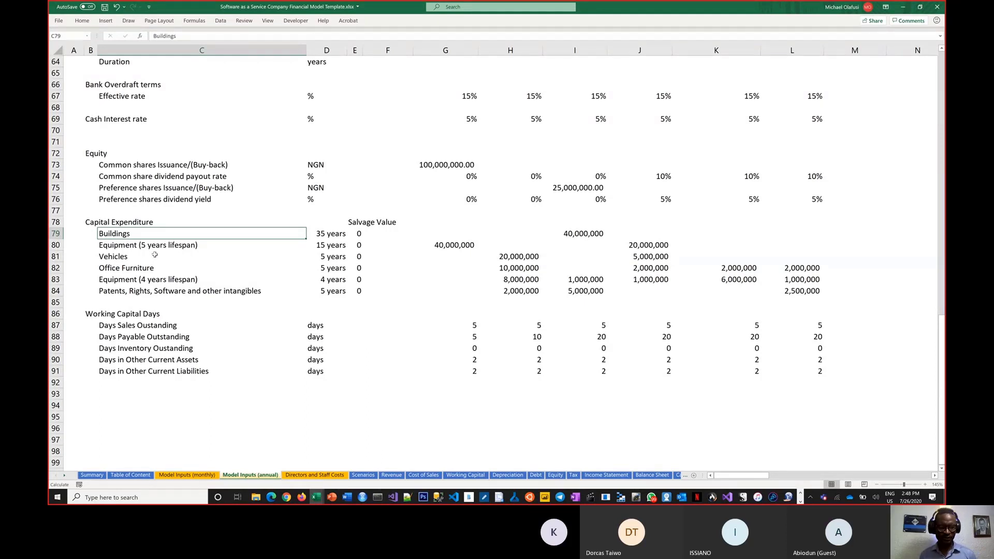
Set the useful life of Equipment (5 years lifespan) in the Capital Expenditure block to 5 years
{"action": "left_click_drag", "start_coordinate": [111, 247], "coordinate": [783, 243]}
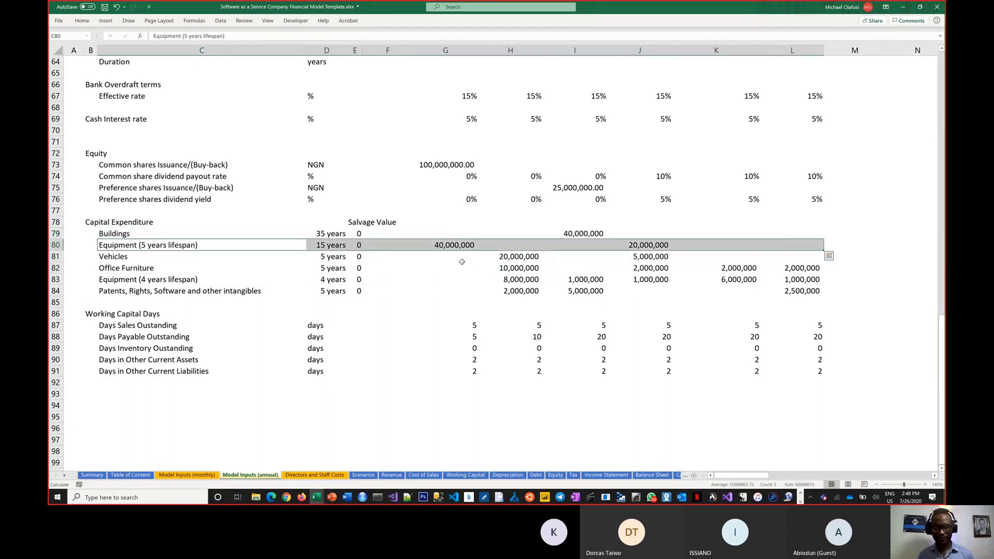
{"action": "left_click", "coordinate": [326, 243]}
{"action": "type", "text": "5"}
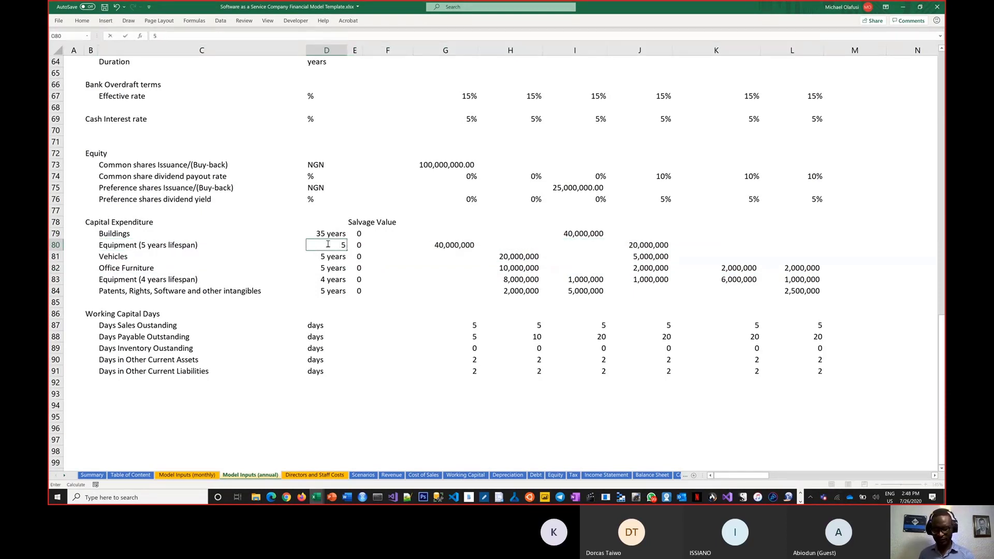
{"action": "key", "text": "Return"}
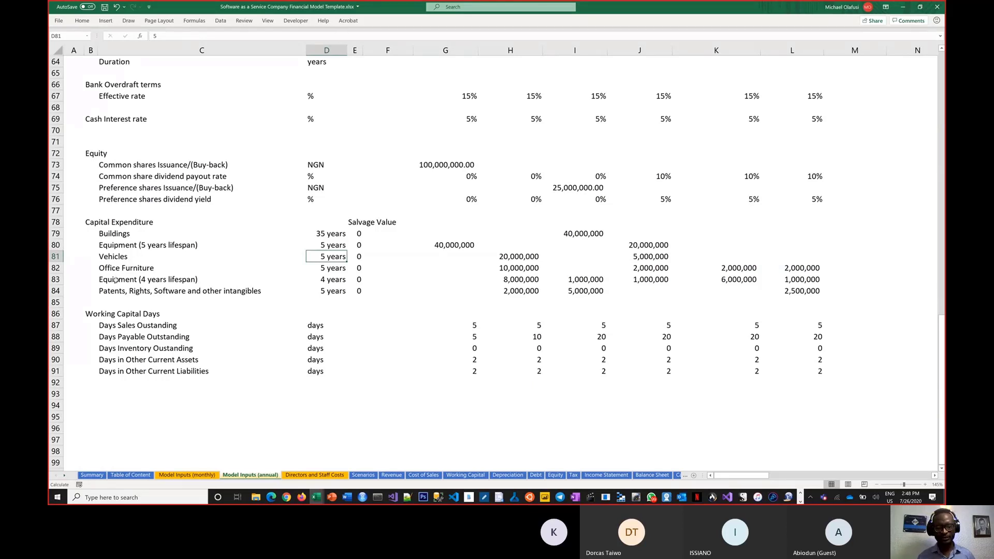
Highlight the Equipment (4 years lifespan), Vehicles, Office Furniture and Patents, Rights, Software and other intangibles rows one after another
{"action": "left_click_drag", "start_coordinate": [118, 280], "coordinate": [777, 280]}
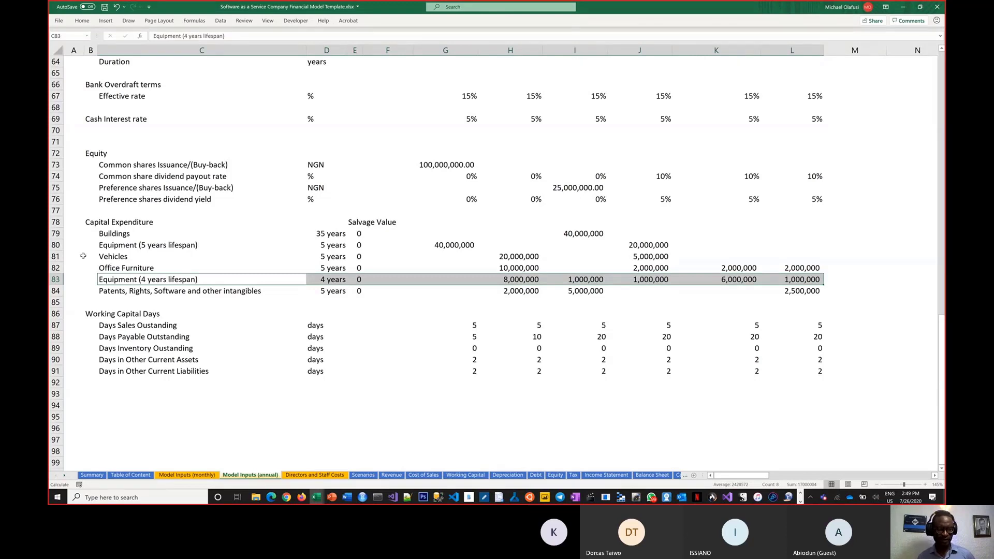
{"action": "left_click", "coordinate": [55, 256]}
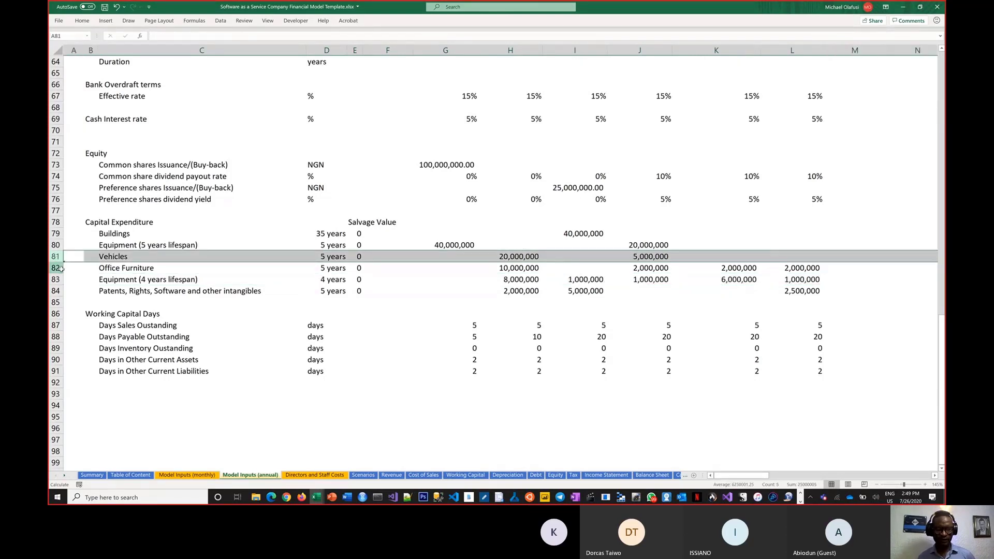
{"action": "left_click", "coordinate": [55, 268]}
{"action": "left_click", "coordinate": [55, 291]}
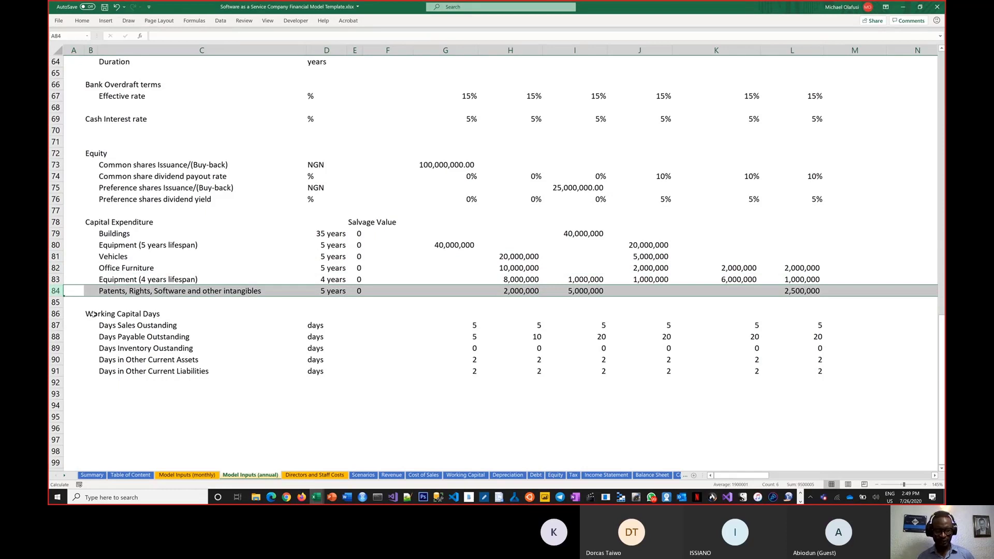
Highlight the Working Capital Days labels, followed by each row from days sales outstanding to Days in Other Current Liabilities
{"action": "left_click_drag", "start_coordinate": [92, 314], "coordinate": [259, 376]}
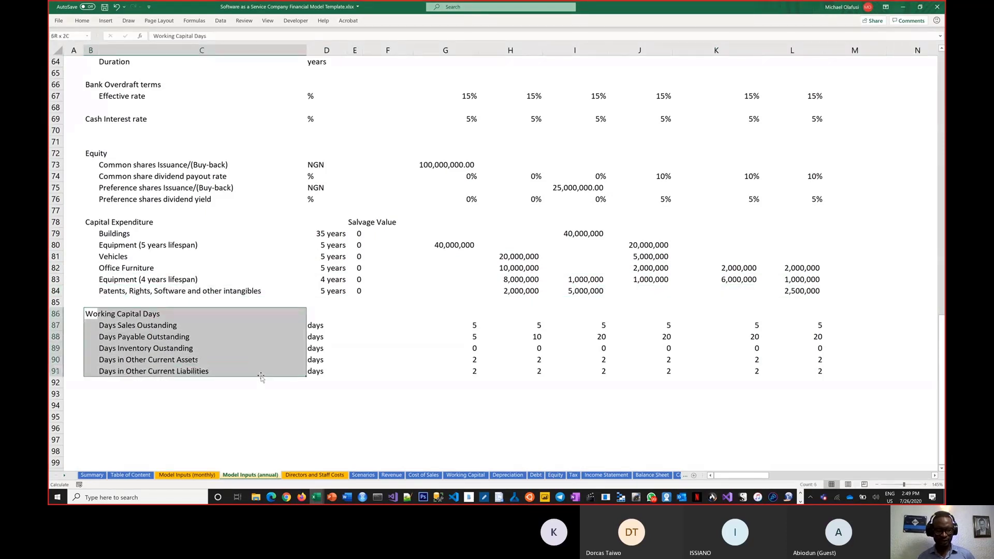
{"action": "left_click", "coordinate": [56, 325]}
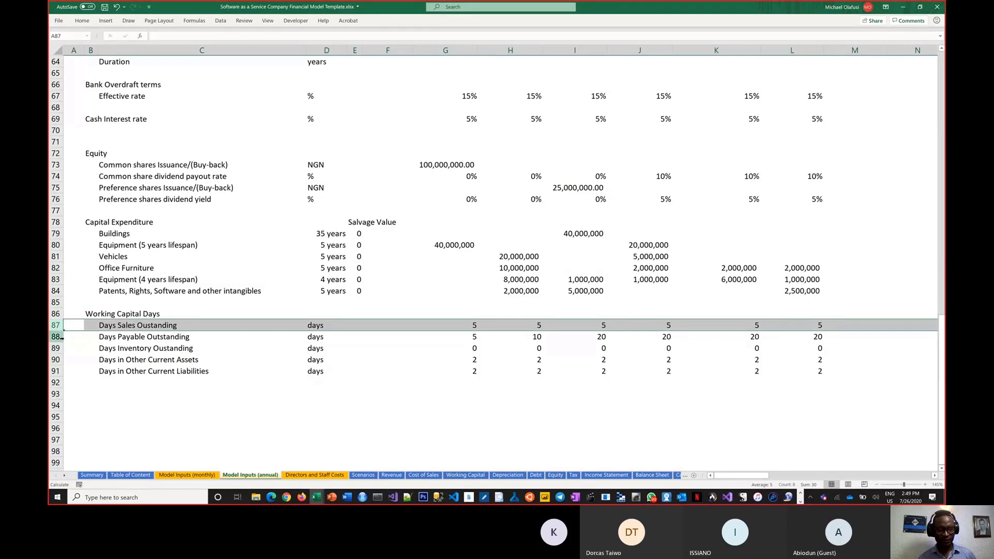
{"action": "left_click", "coordinate": [57, 336]}
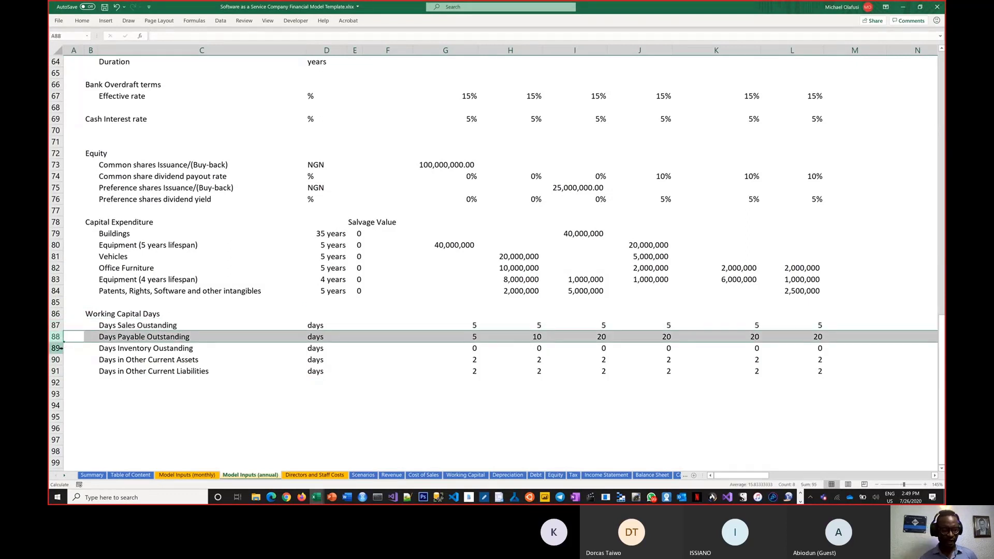
{"action": "left_click", "coordinate": [56, 347]}
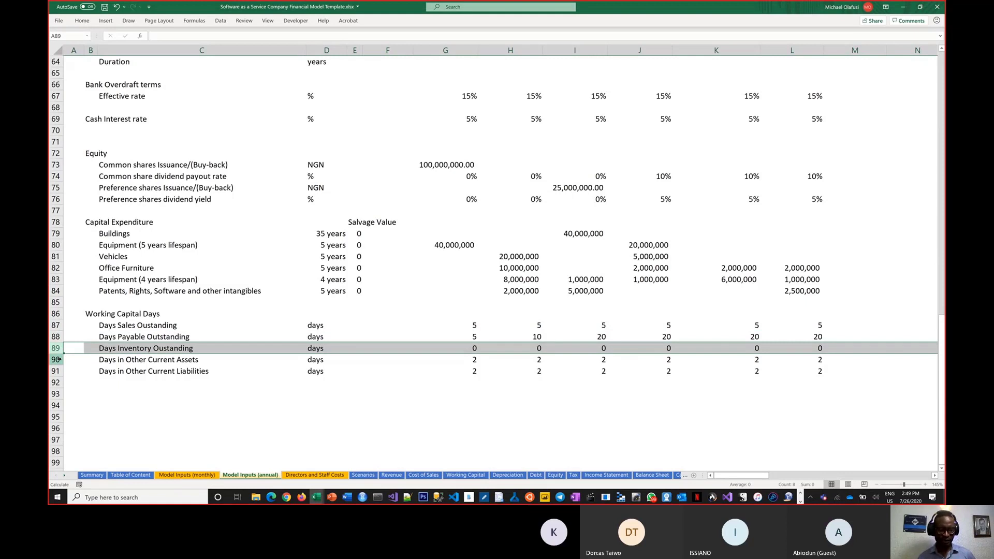
{"action": "left_click", "coordinate": [57, 359]}
{"action": "left_click", "coordinate": [56, 371]}
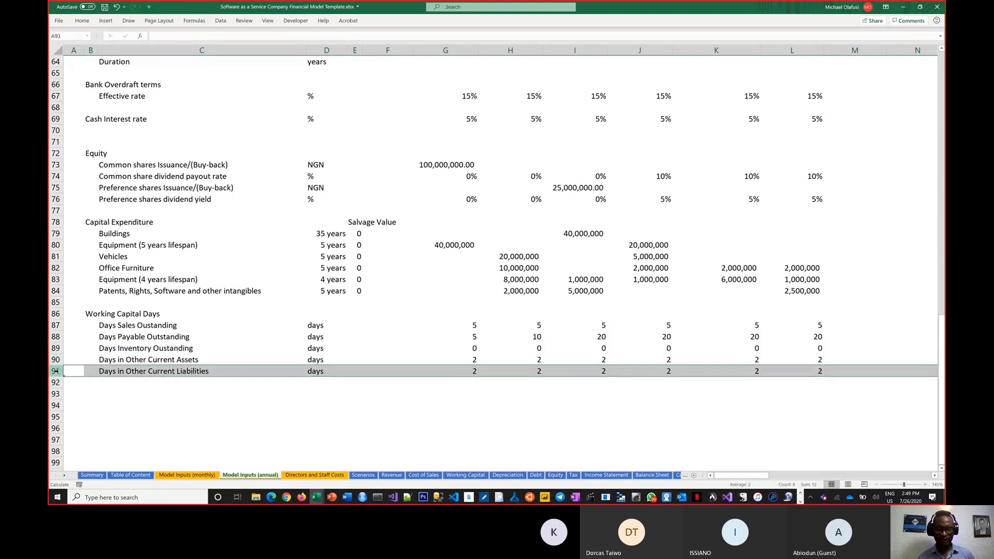
Show the Directors and Staff Costs sheet enlarged from its first column
{"action": "scroll", "coordinate": [302, 411], "scroll_direction": "up", "scroll_amount": 5}
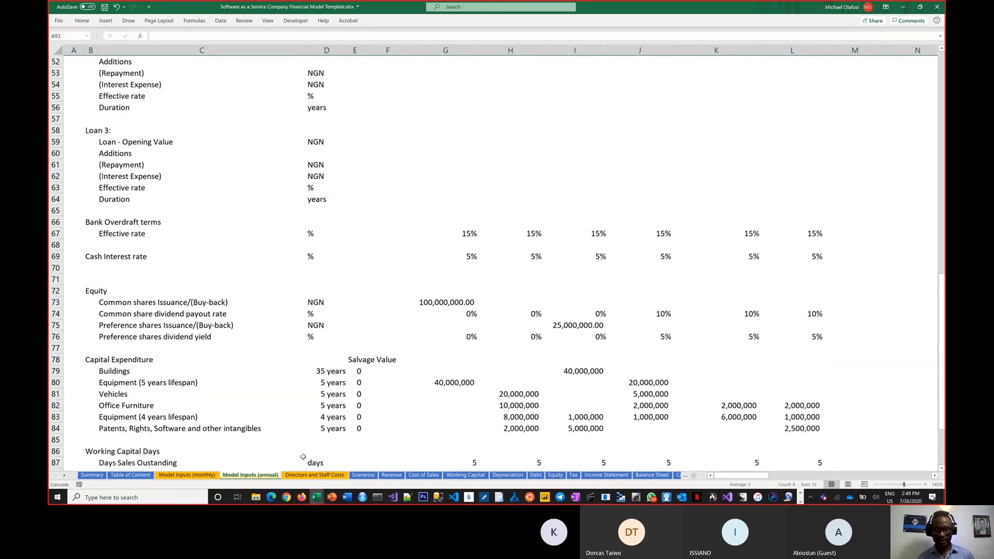
{"action": "left_click", "coordinate": [300, 475]}
{"action": "left_click", "coordinate": [328, 265]}
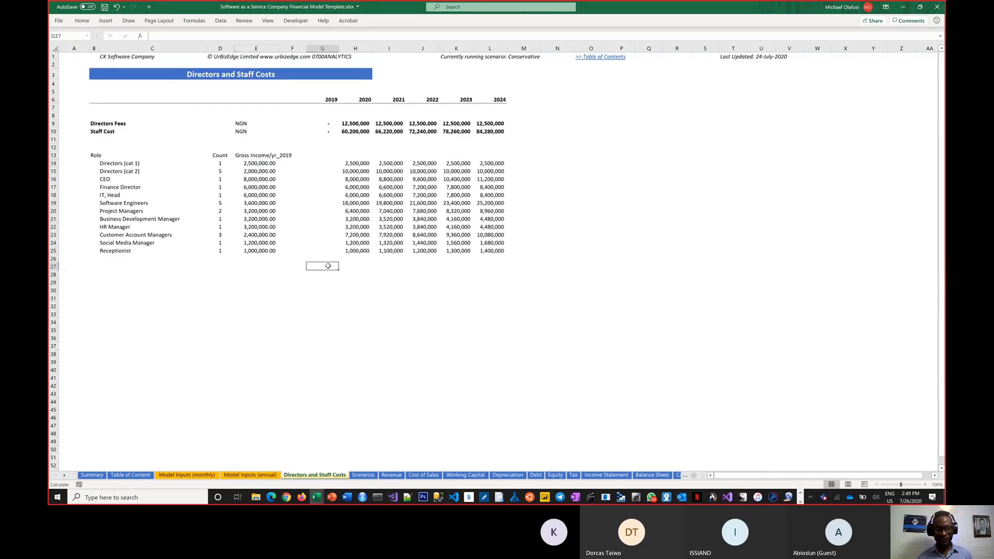
{"action": "scroll", "coordinate": [328, 266], "scroll_direction": "up", "scroll_amount": 3}
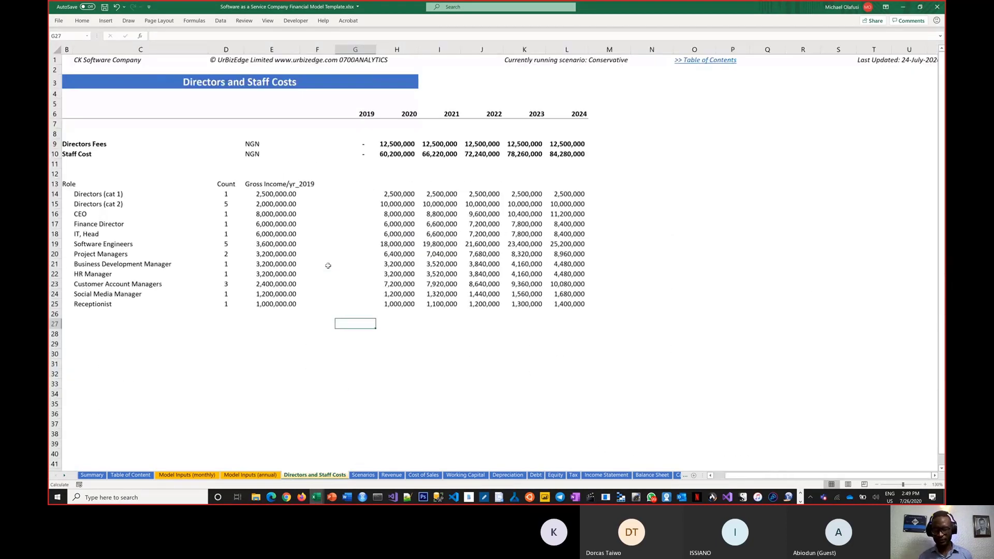
{"action": "key", "text": "Home"}
{"action": "scroll", "coordinate": [427, 309], "scroll_direction": "left", "scroll_amount": 1}
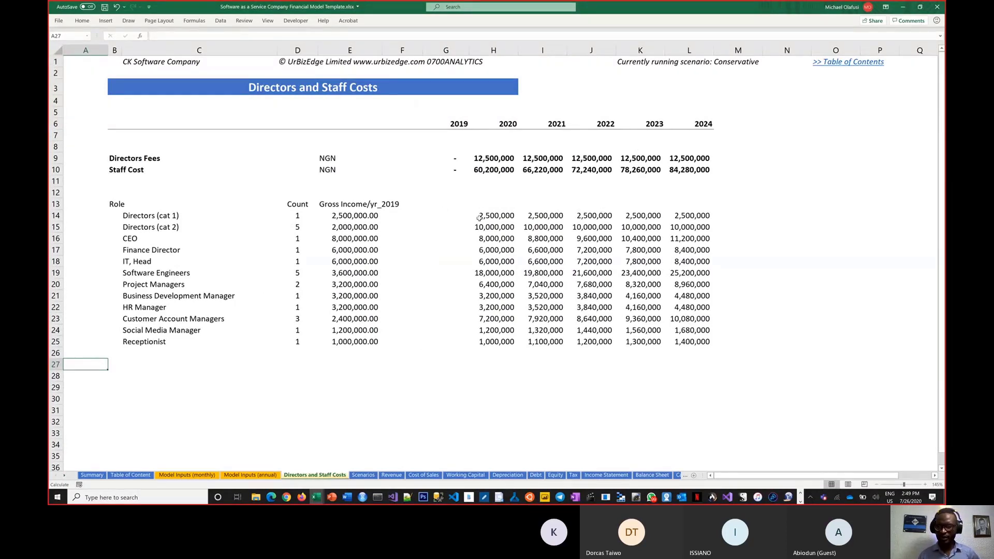
Highlight the two Directors rows' 2020–2024 costs, the CEO and Finance Director figures, and the IT Head and Business Development Manager roles
{"action": "left_click_drag", "start_coordinate": [478, 218], "coordinate": [689, 227]}
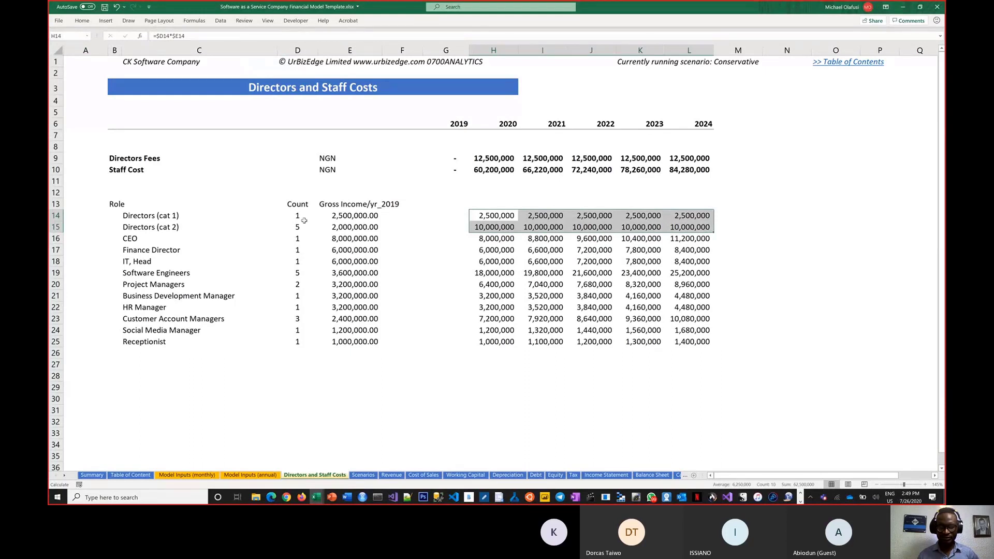
{"action": "left_click_drag", "start_coordinate": [305, 218], "coordinate": [642, 251]}
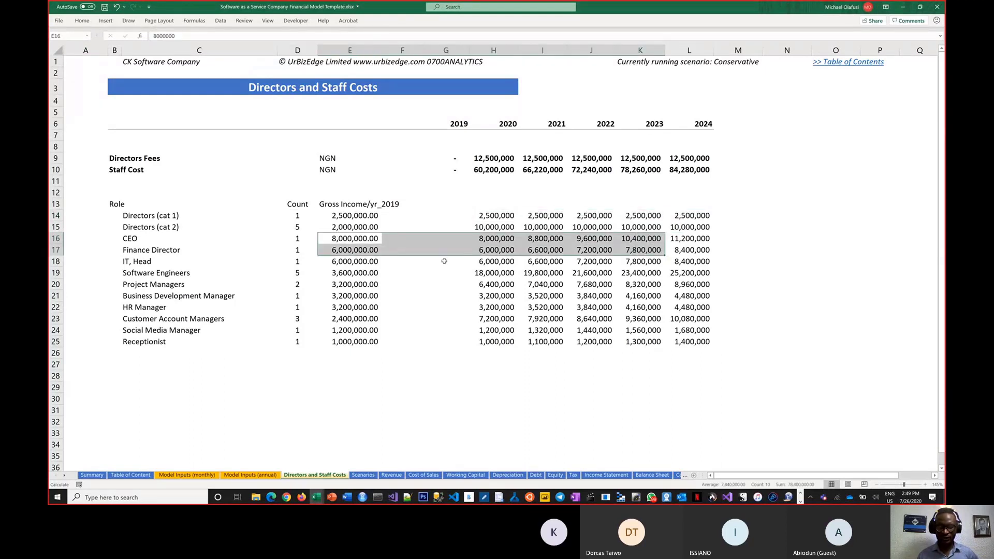
{"action": "left_click", "coordinate": [159, 260]}
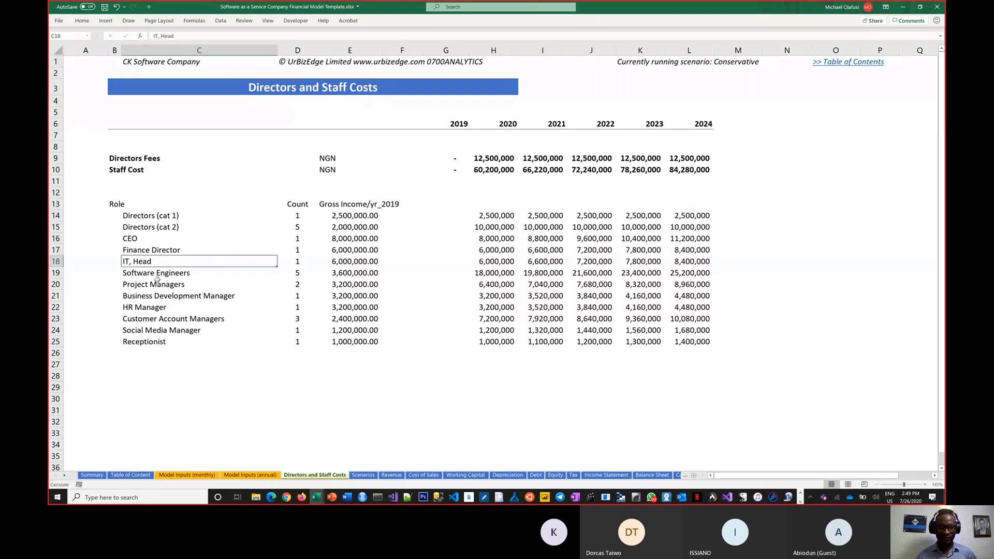
{"action": "left_click", "coordinate": [166, 295]}
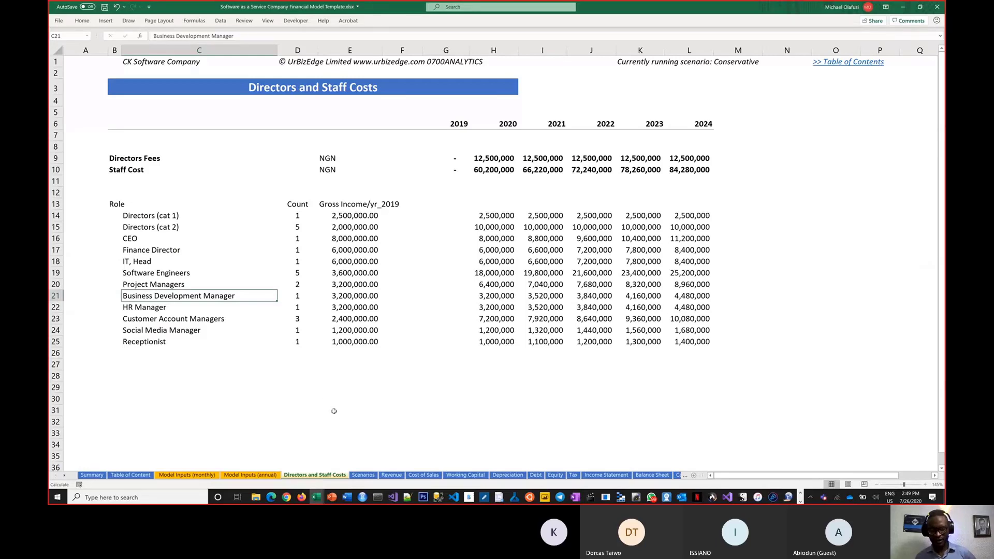
Go past the Scenarios sheet to the Revenue schedule and highlight SaaS Product 1's labels from New Customers to MRR
{"action": "key", "text": "ctrl+Page_Down"}
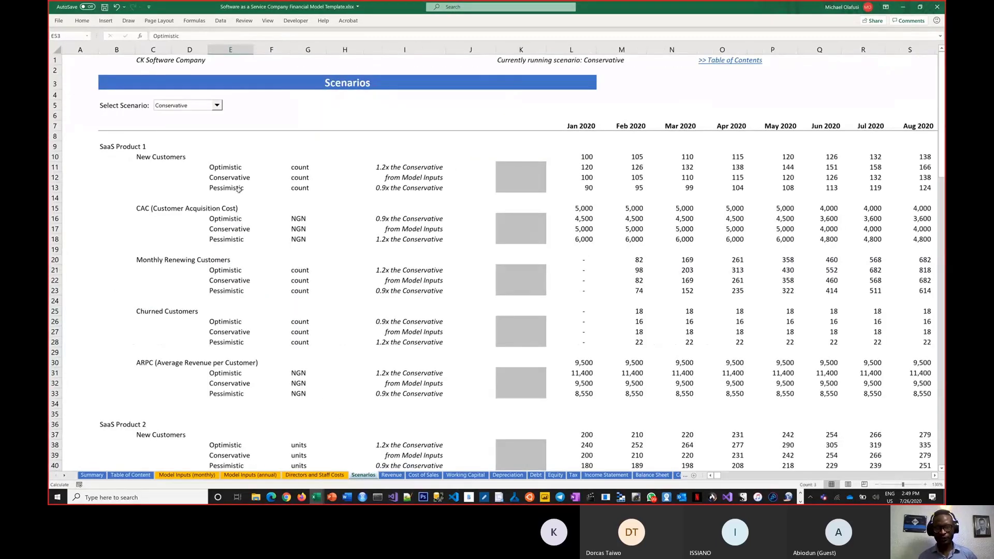
{"action": "left_click", "coordinate": [393, 475]}
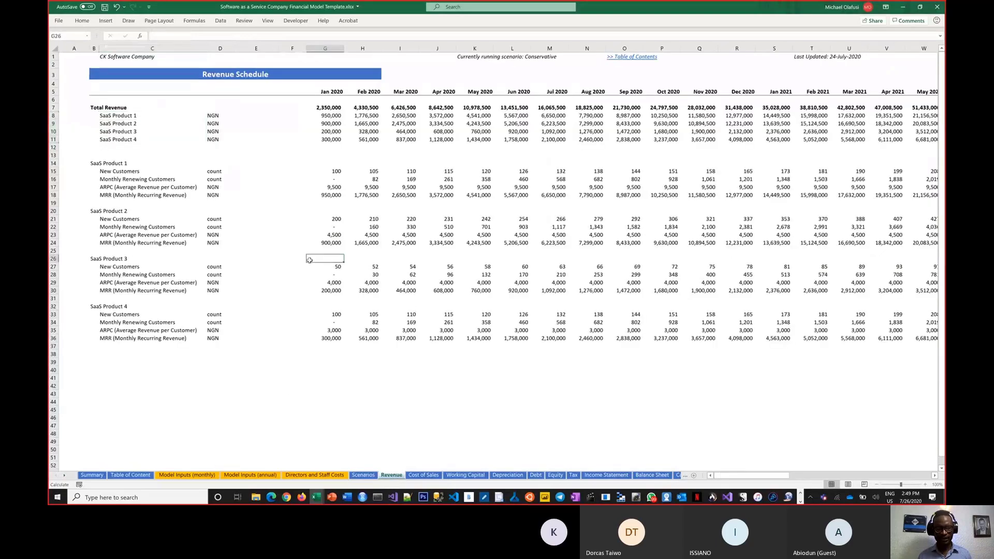
{"action": "scroll", "coordinate": [309, 259], "scroll_direction": "up", "scroll_amount": 3, "text": "ctrl"}
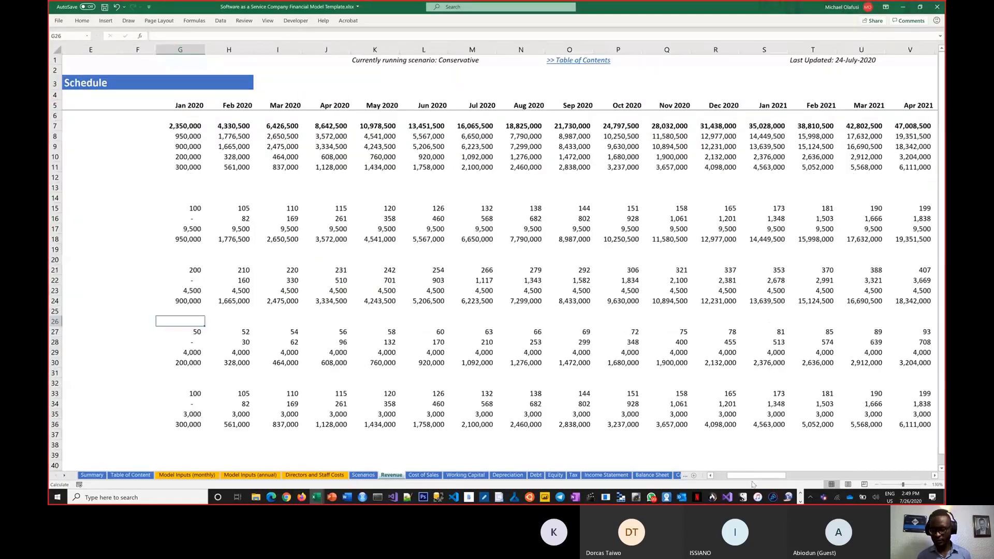
{"action": "left_click_drag", "start_coordinate": [751, 475], "coordinate": [624, 478]}
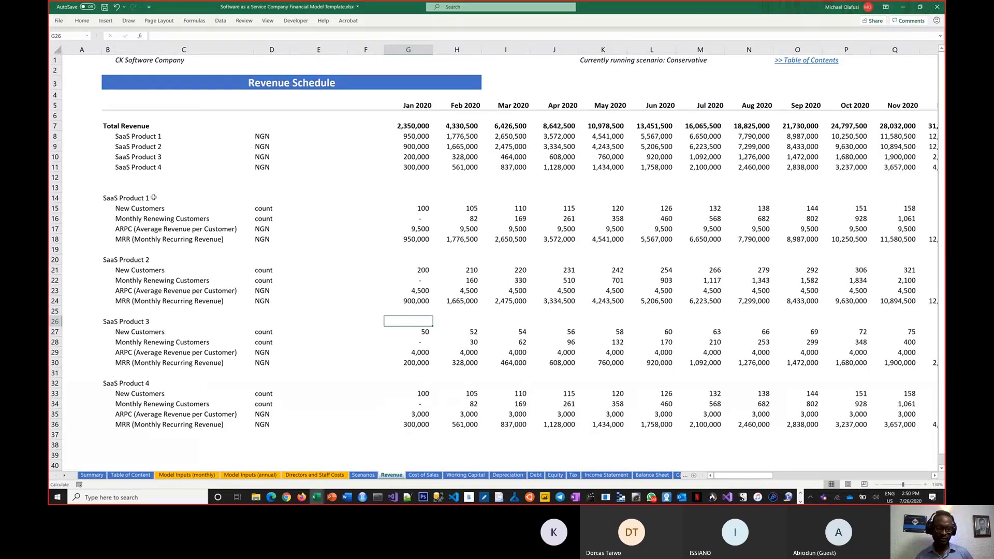
{"action": "left_click_drag", "start_coordinate": [135, 208], "coordinate": [123, 237]}
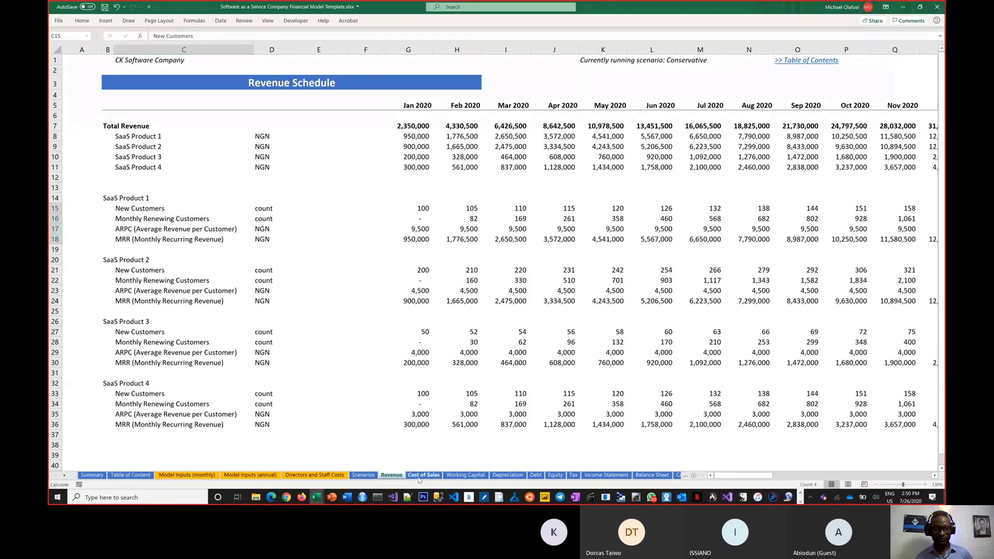
Show the Cost of Sales schedule and highlight its labels from Total Customer Acquisition Cost (CAC) through SaaS Product 4's Total CAC
{"action": "key", "text": "ctrl+Page_Down"}
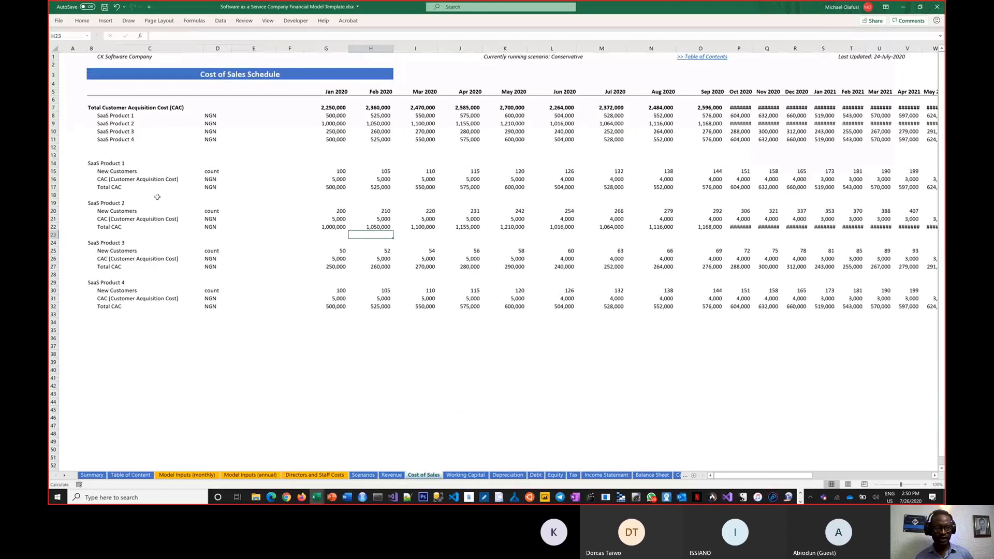
{"action": "left_click_drag", "start_coordinate": [93, 108], "coordinate": [259, 309]}
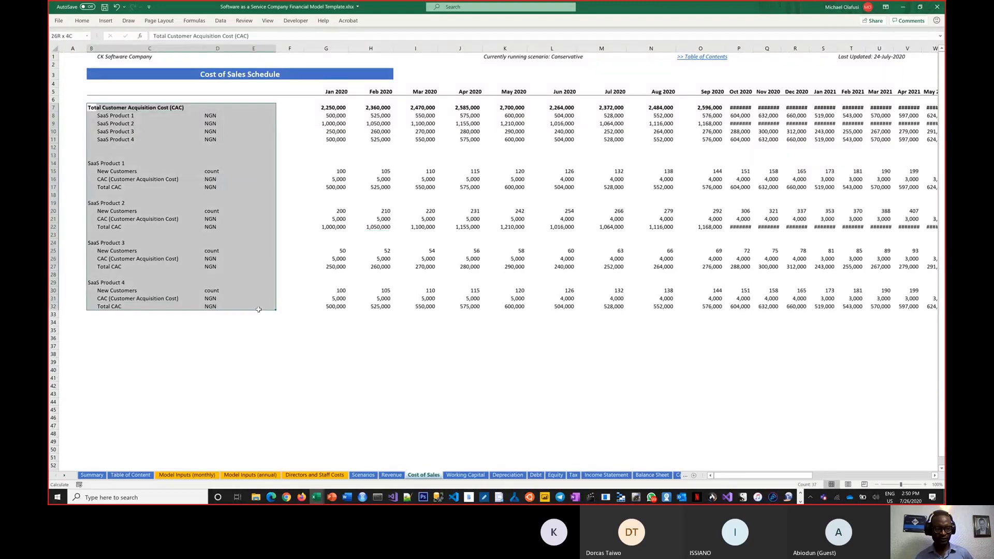
{"action": "left_click", "coordinate": [247, 241]}
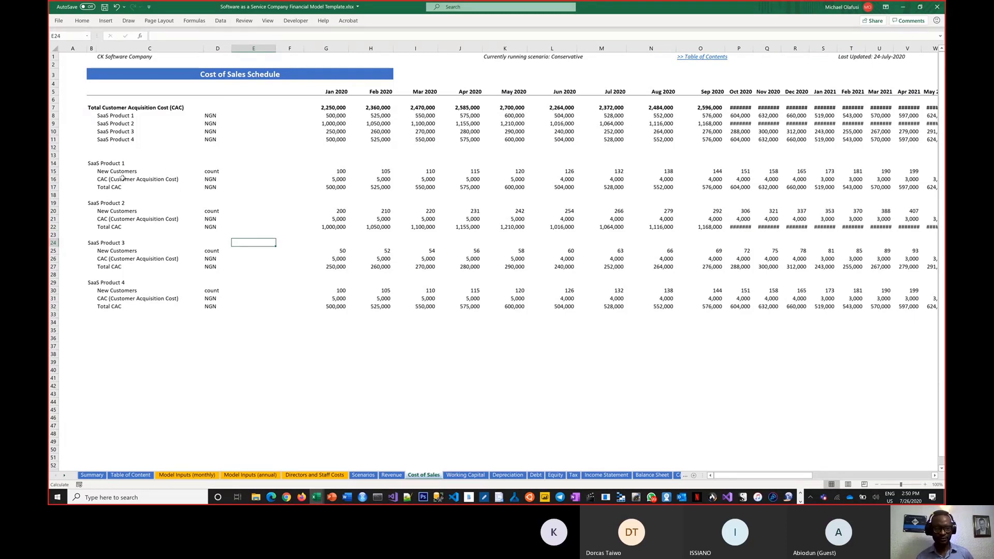
Show the Working Capital schedule and highlight it from the Revenue row through the DSO and DPO formula notes
{"action": "left_click", "coordinate": [459, 474]}
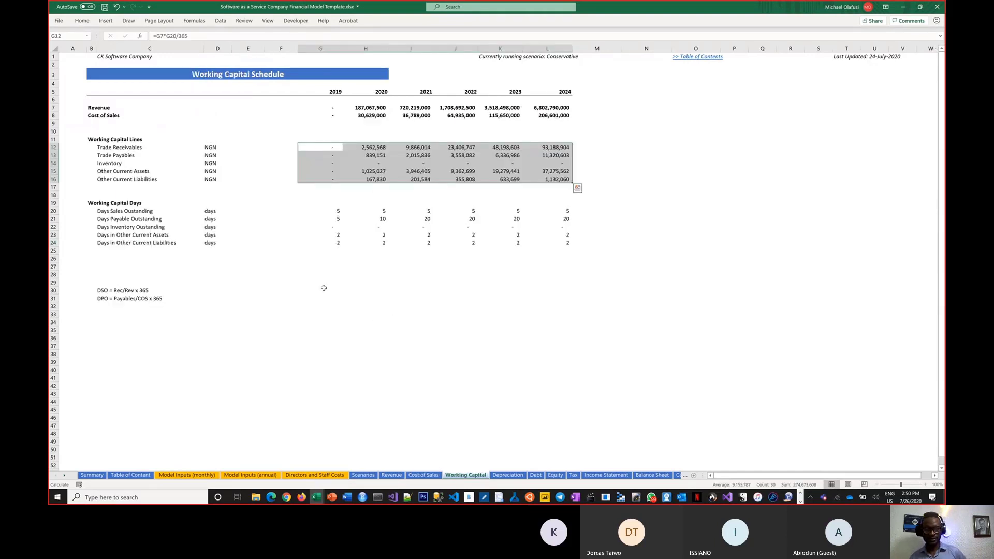
{"action": "left_click", "coordinate": [324, 289]}
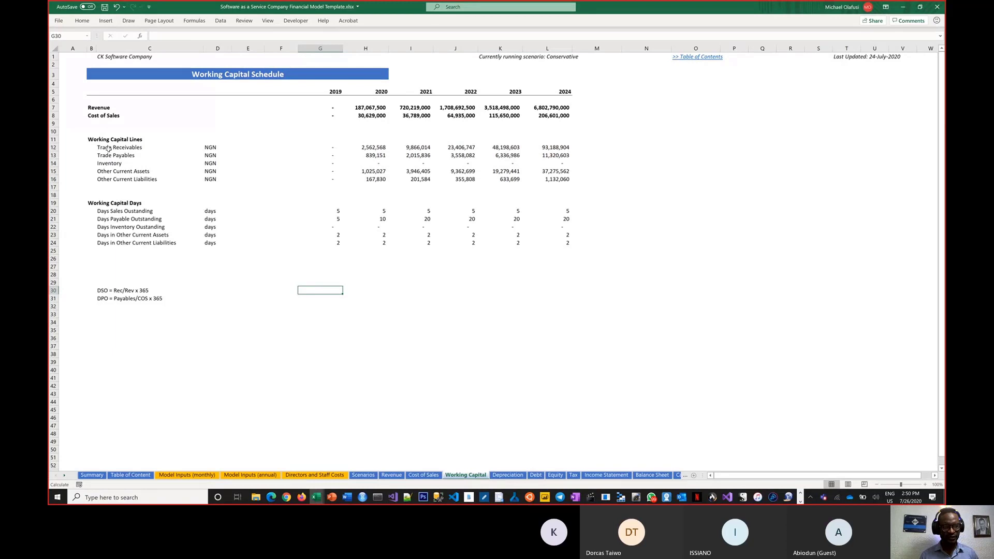
{"action": "mouse_move", "coordinate": [92, 107]}
{"action": "left_mouse_down"}
{"action": "mouse_move", "coordinate": [176, 109]}
{"action": "mouse_move", "coordinate": [558, 266]}
{"action": "mouse_move", "coordinate": [621, 309]}
{"action": "left_mouse_up"}
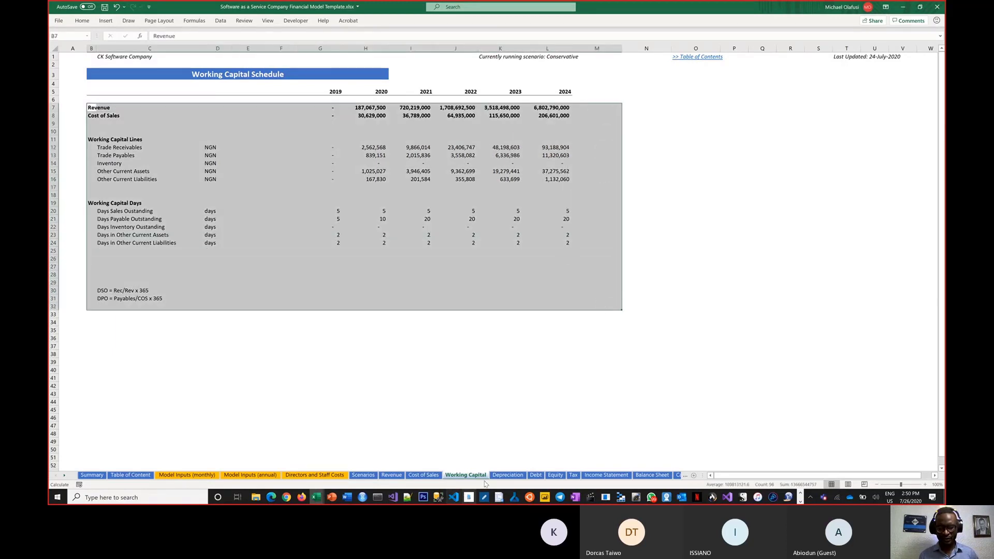
{"action": "mouse_move", "coordinate": [468, 497]}
{"action": "left_click", "coordinate": [501, 477]}
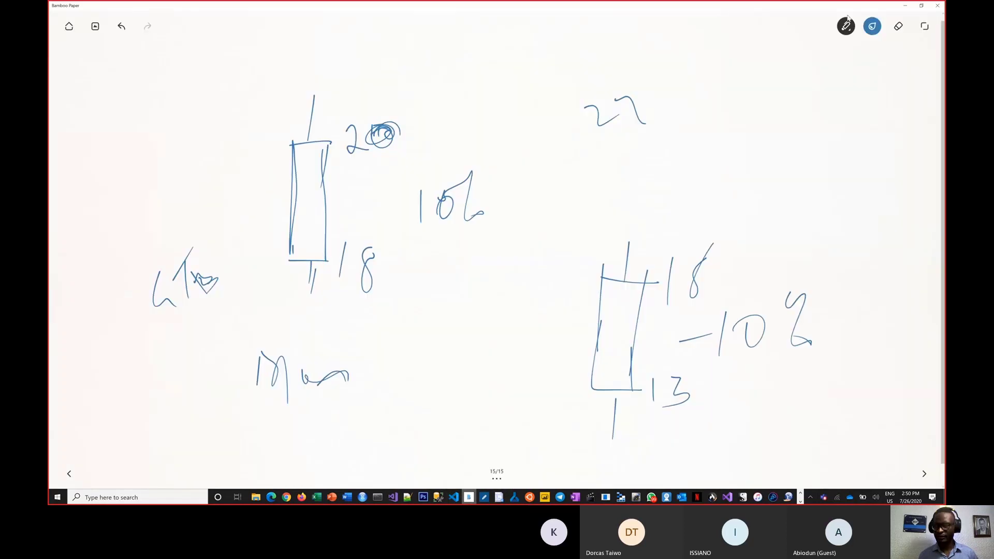
{"action": "left_click", "coordinate": [903, 6]}
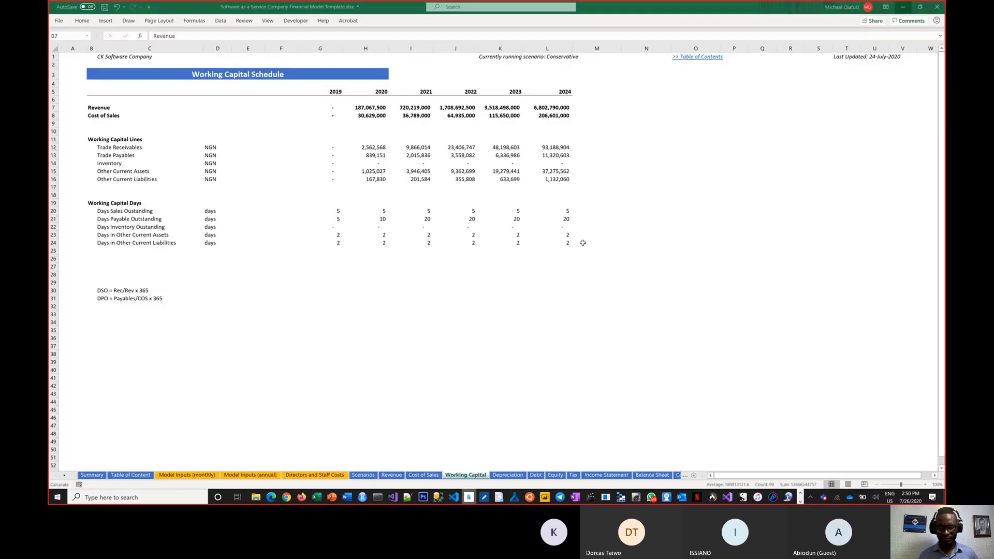
Show the Depreciation schedule from its Total Depreciation and Amortization rows through the lower Capital Expenditure and Depreciation tables
{"action": "left_click", "coordinate": [410, 330]}
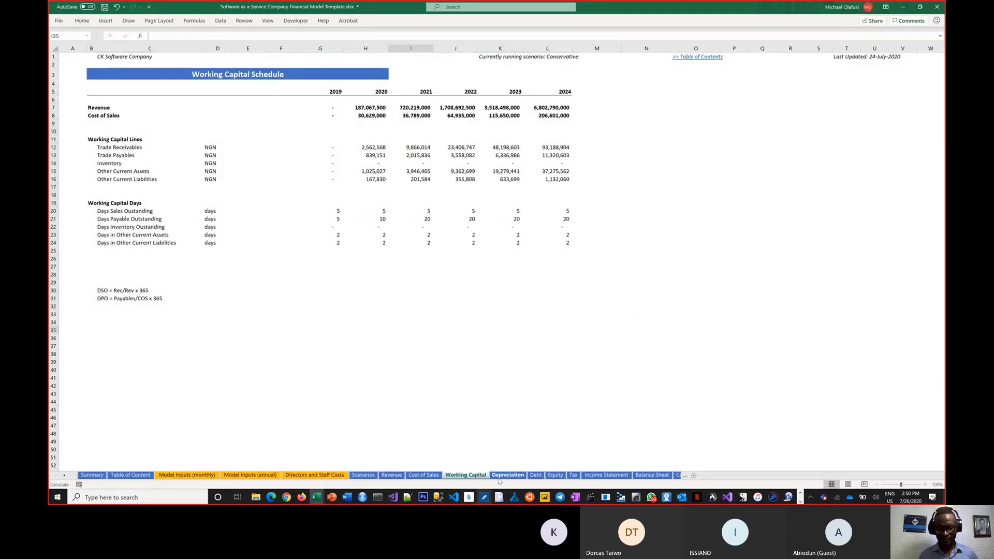
{"action": "left_click", "coordinate": [507, 475]}
{"action": "left_click", "coordinate": [204, 207]}
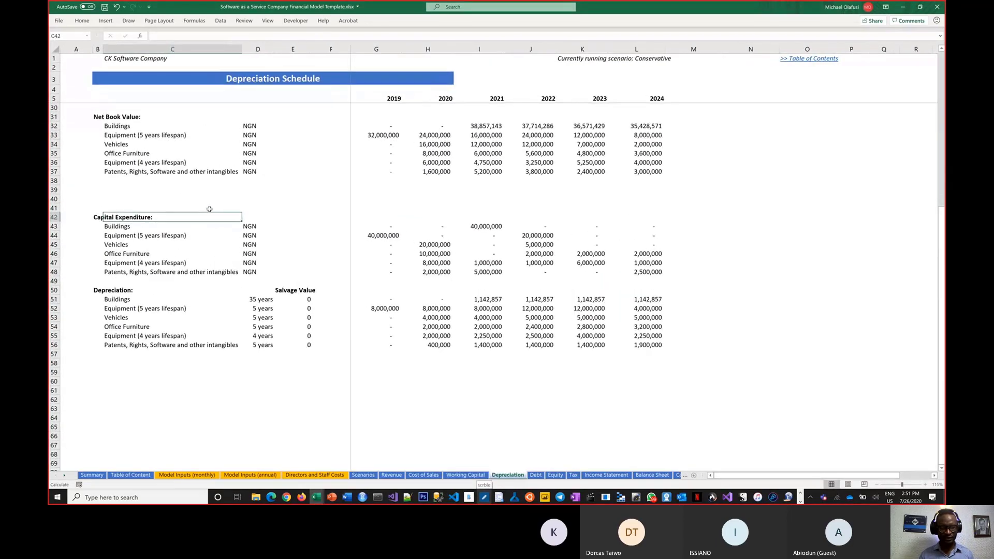
{"action": "scroll", "coordinate": [235, 223], "scroll_direction": "up", "scroll_amount": 6}
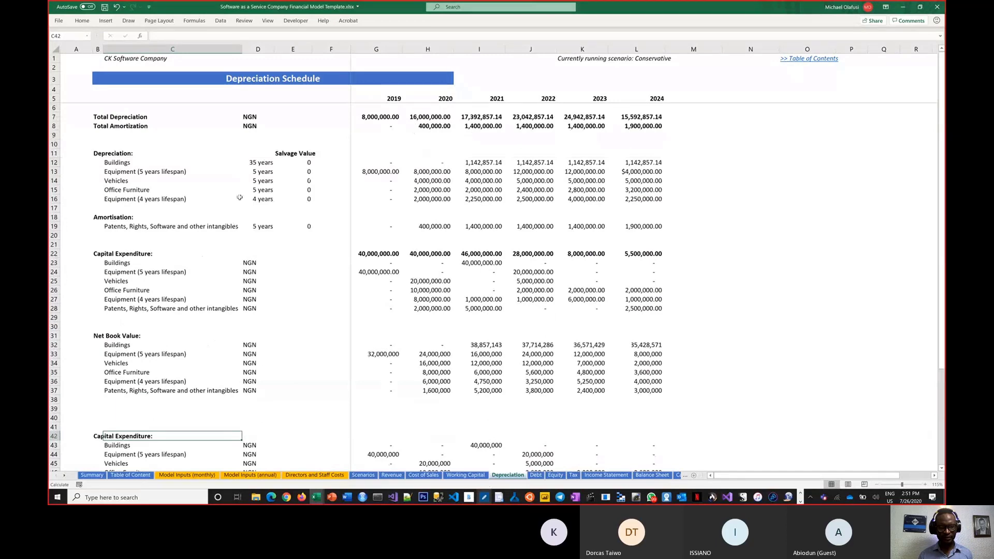
{"action": "scroll", "coordinate": [239, 198], "scroll_direction": "down", "scroll_amount": 4}
{"action": "scroll", "coordinate": [240, 197], "scroll_direction": "down", "scroll_amount": 3}
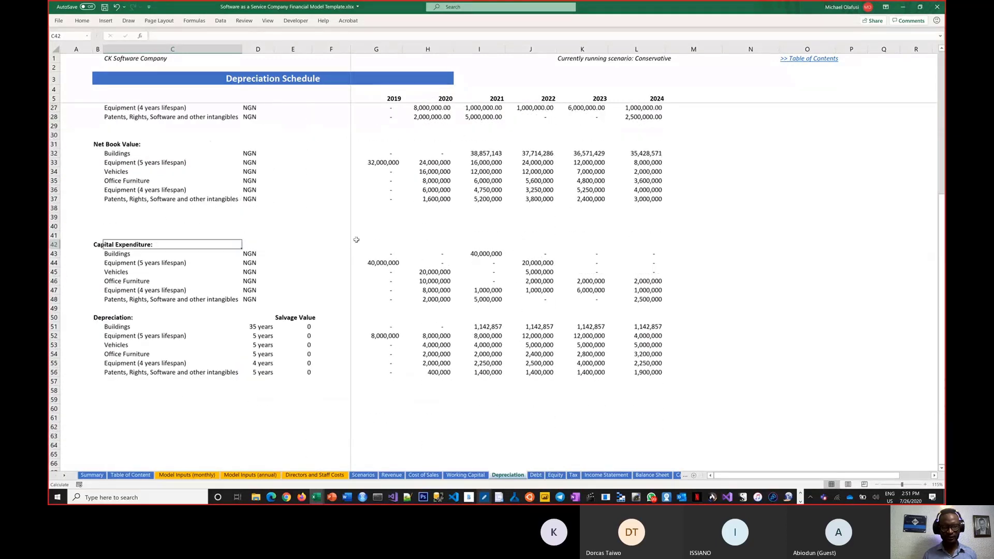
Show the Debt schedule from the Cash and Bank Overdraft sections through the loan sections
{"action": "left_click", "coordinate": [537, 476]}
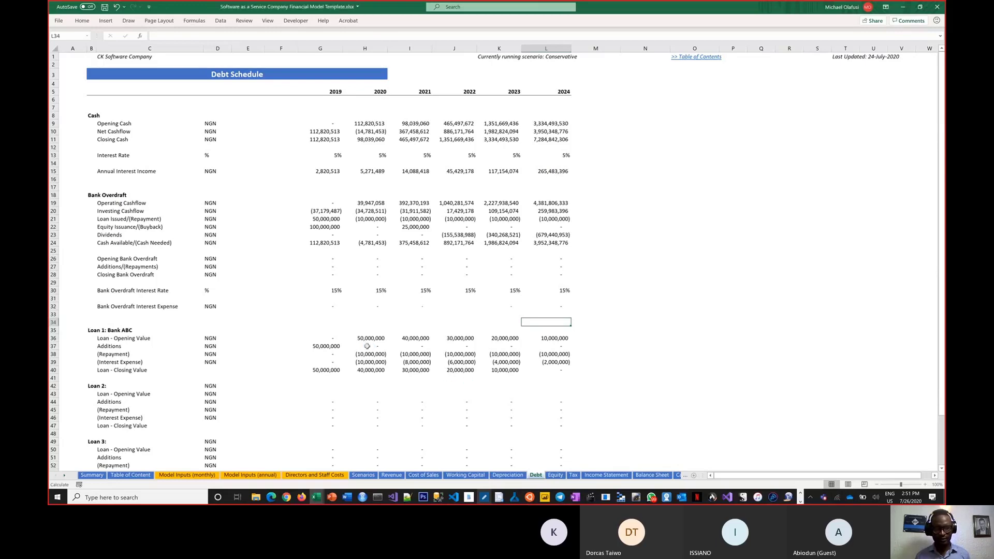
{"action": "scroll", "coordinate": [367, 346], "scroll_direction": "down", "scroll_amount": 7}
{"action": "scroll", "coordinate": [367, 346], "scroll_direction": "up", "scroll_amount": 7}
Show the Equity schedule enlarged, with its share, dividend and retained earnings labels and the 2019–2024 figures in view
{"action": "left_click", "coordinate": [553, 475]}
{"action": "left_click", "coordinate": [453, 339]}
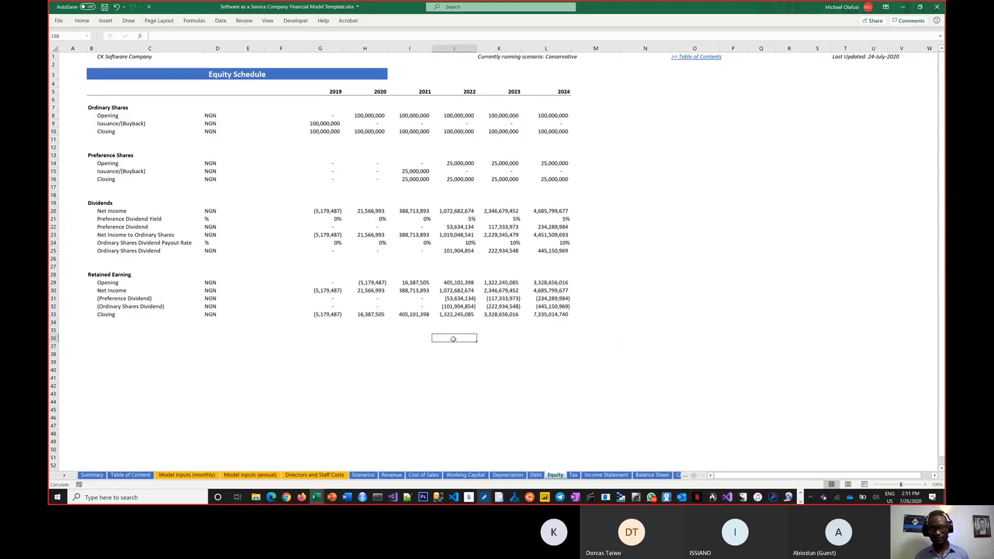
{"action": "scroll", "coordinate": [453, 339], "scroll_direction": "up", "scroll_amount": 1}
{"action": "scroll", "coordinate": [453, 339], "scroll_direction": "up", "scroll_amount": 1}
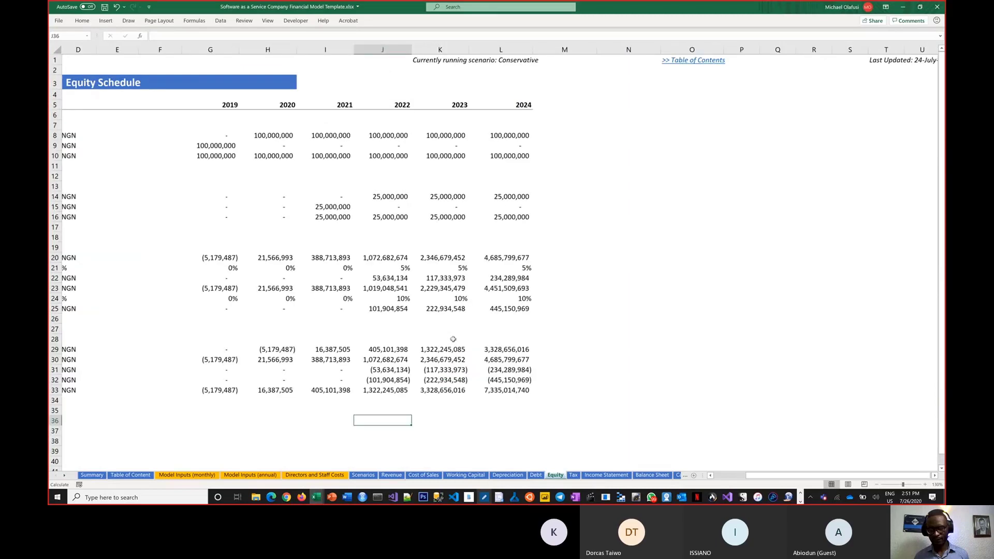
{"action": "left_click_drag", "start_coordinate": [755, 475], "coordinate": [642, 474]}
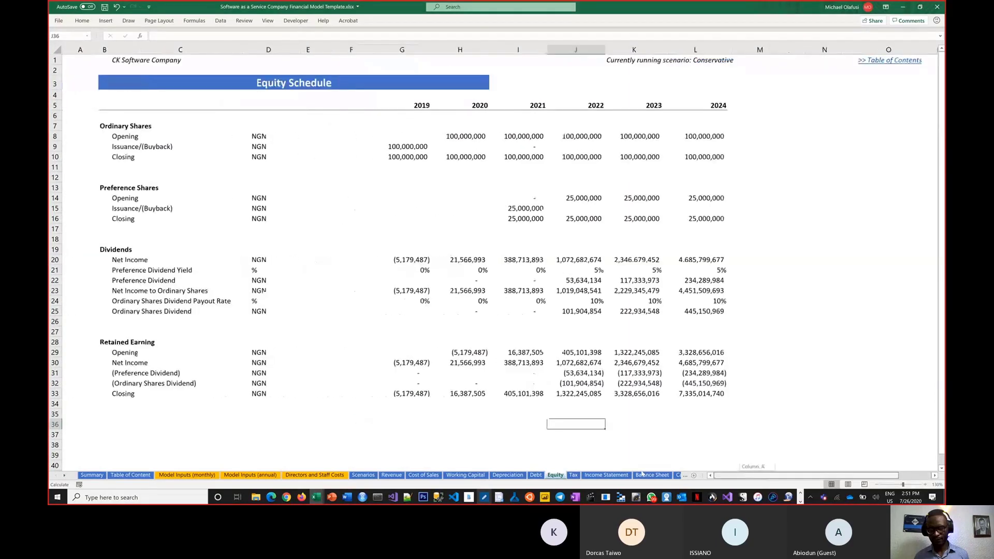
Show the Tax schedule with its row labels and 2019–2024 figures fully in view
{"action": "left_click", "coordinate": [573, 475]}
{"action": "scroll", "coordinate": [482, 367], "scroll_direction": "up", "scroll_amount": 1}
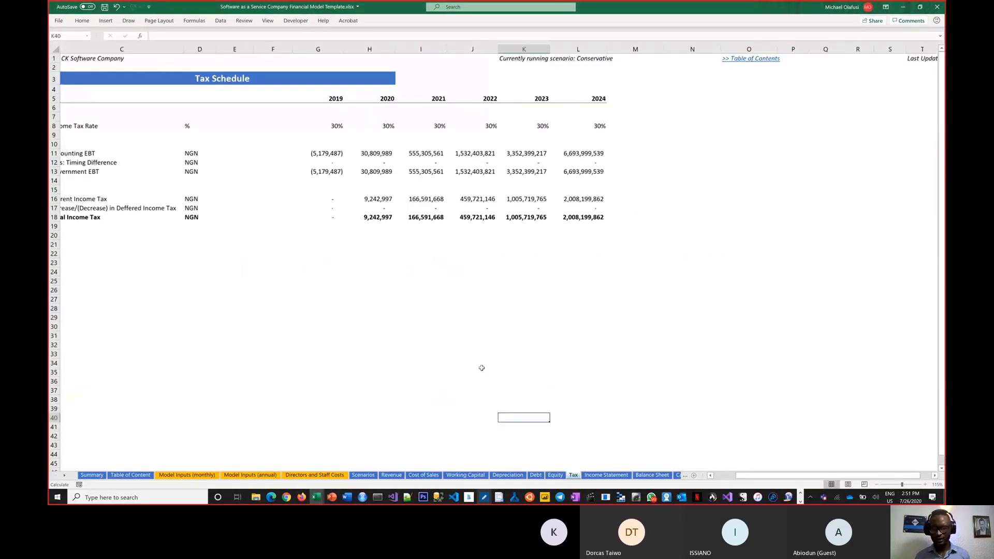
{"action": "left_click_drag", "start_coordinate": [828, 476], "coordinate": [805, 475]}
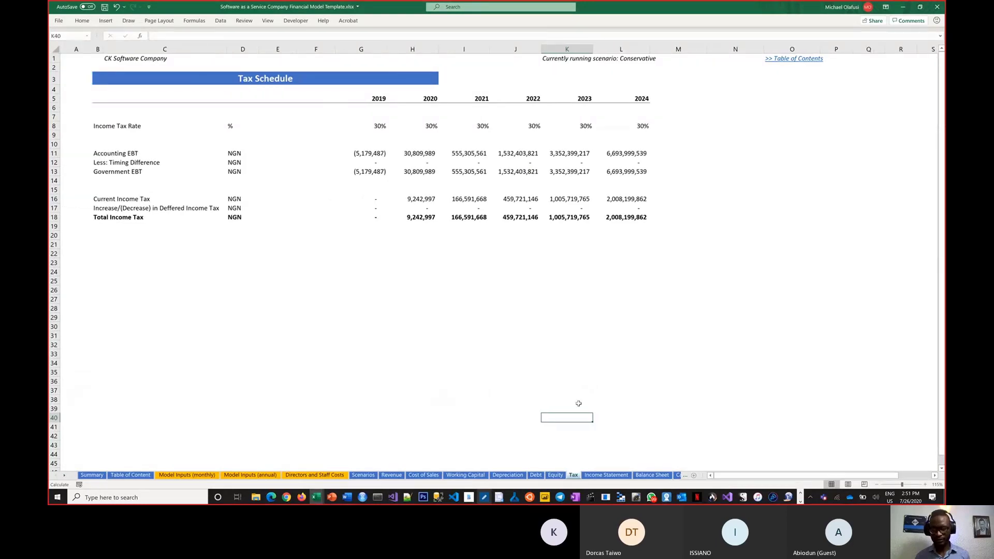
Show the Income Statement enlarged, from the SaaS product revenues through the Net Income and Net Margin rows
{"action": "left_click", "coordinate": [605, 474]}
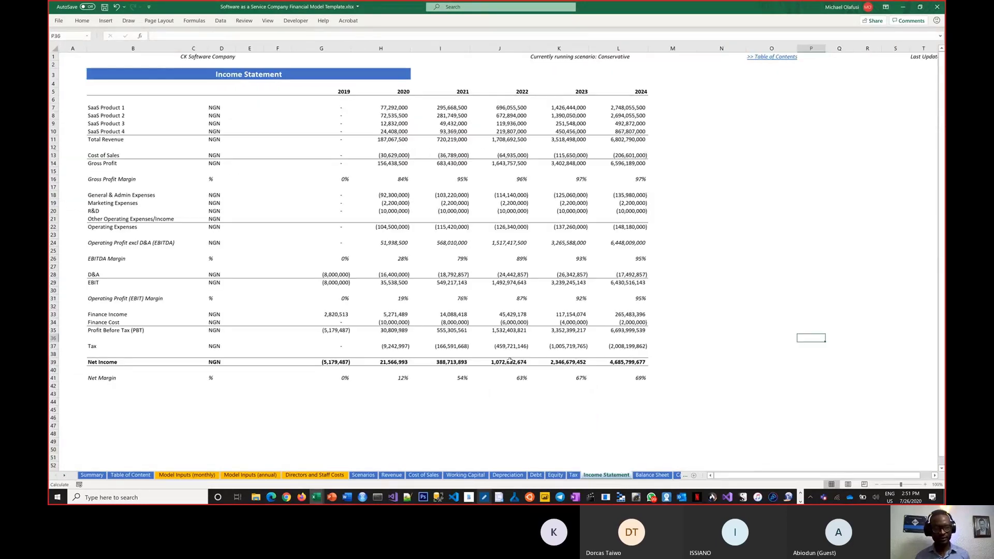
{"action": "left_click", "coordinate": [479, 393]}
{"action": "scroll", "coordinate": [479, 393], "scroll_direction": "up", "scroll_amount": 2}
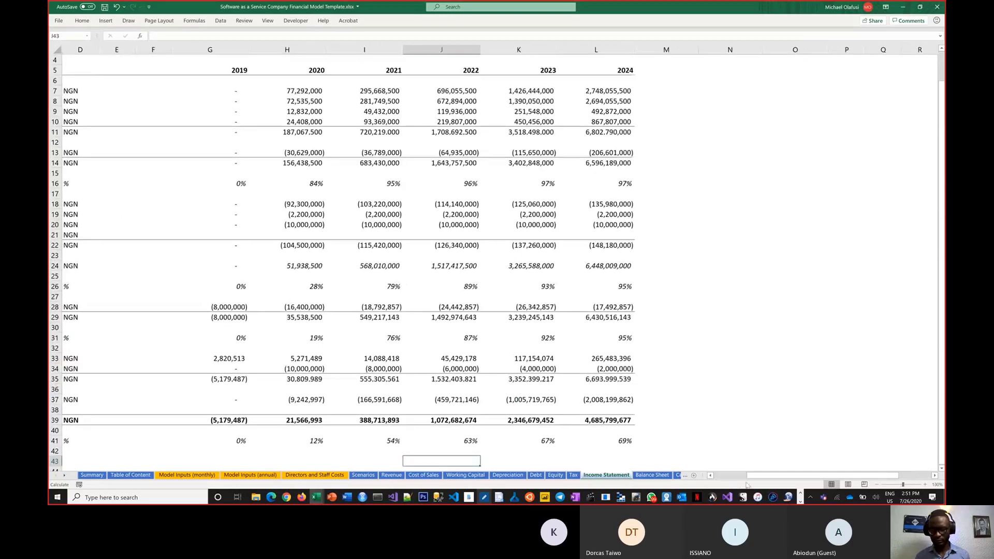
{"action": "left_click_drag", "start_coordinate": [746, 476], "coordinate": [685, 483]}
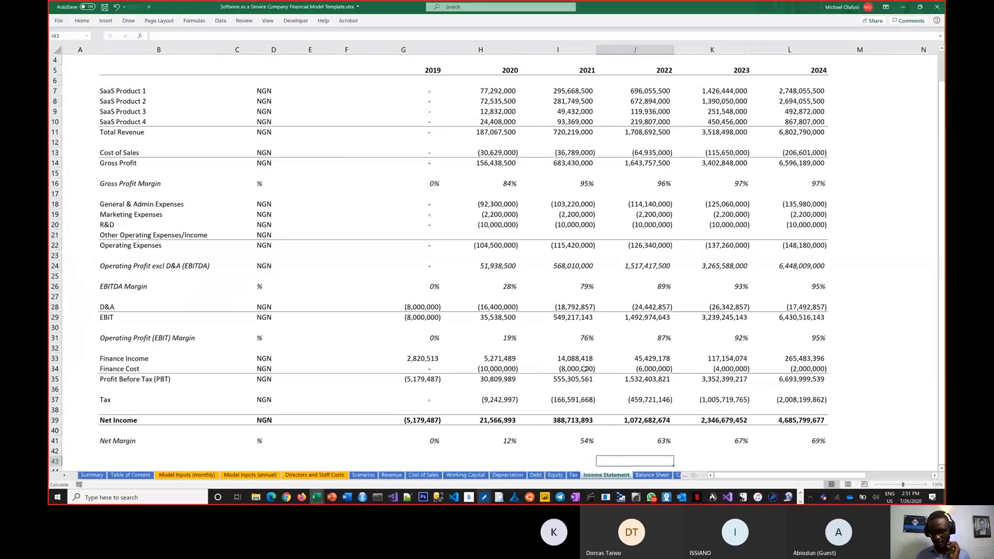
{"action": "scroll", "coordinate": [584, 369], "scroll_direction": "up", "scroll_amount": 1}
{"action": "scroll", "coordinate": [621, 414], "scroll_direction": "down", "scroll_amount": 2}
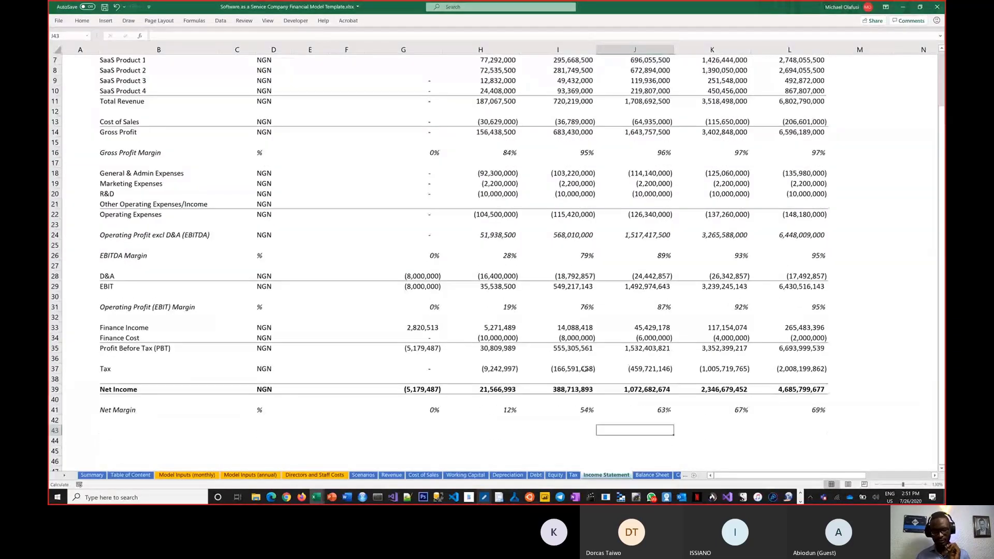
Show the Balance Sheet enlarged, from Fixed Assets through the Check row
{"action": "left_click", "coordinate": [663, 477]}
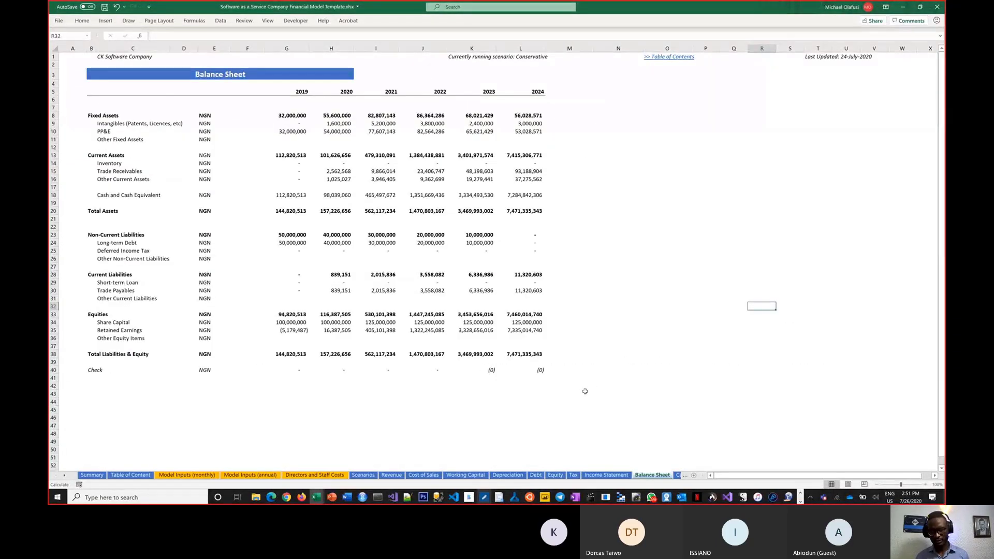
{"action": "left_click", "coordinate": [585, 394]}
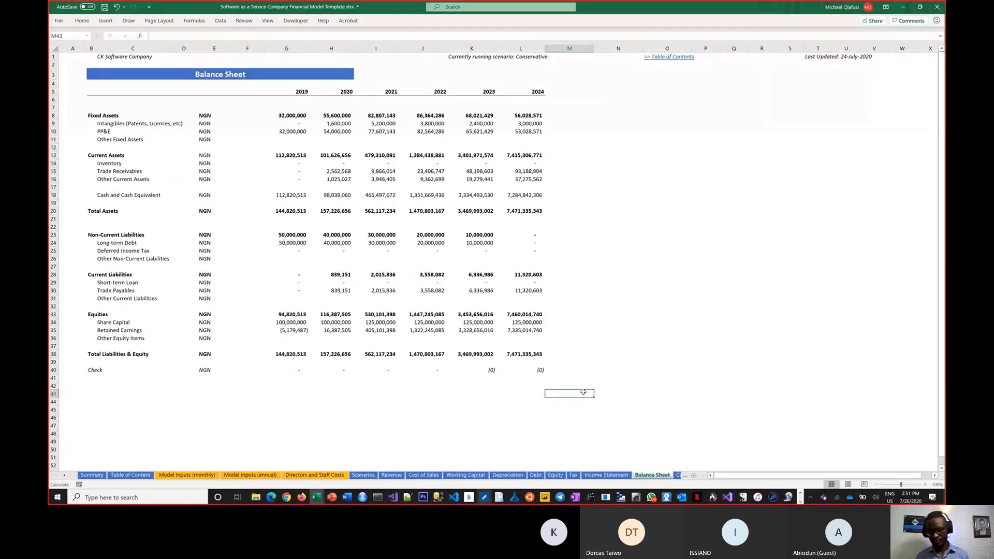
{"action": "scroll", "coordinate": [699, 444], "scroll_direction": "up", "scroll_amount": 1, "text": "ctrl"}
{"action": "scroll", "coordinate": [699, 443], "scroll_direction": "left", "scroll_amount": 1}
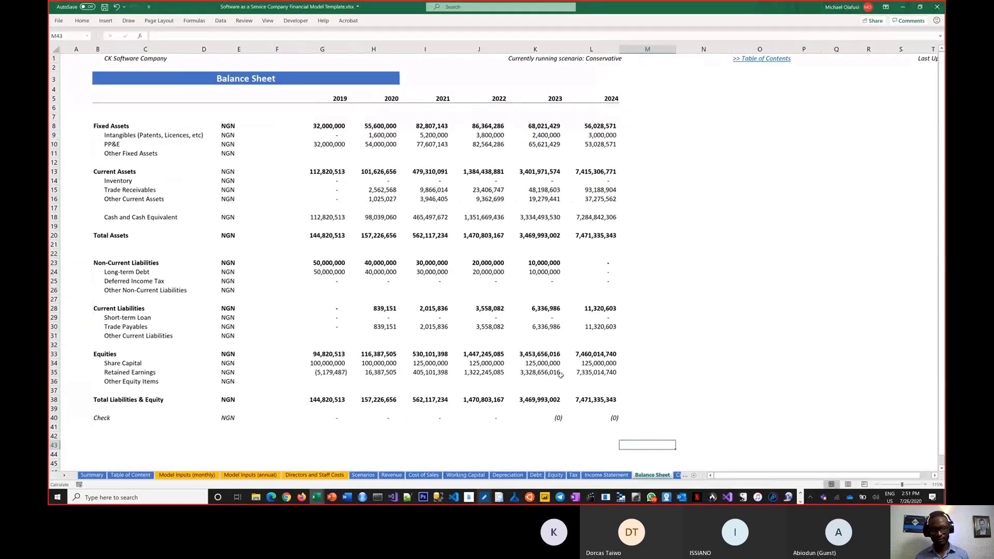
Show the Cashflow statement from Cashflow from Operations through the Unlevered Free Cashflow section, ending back at its heading
{"action": "left_click", "coordinate": [678, 476]}
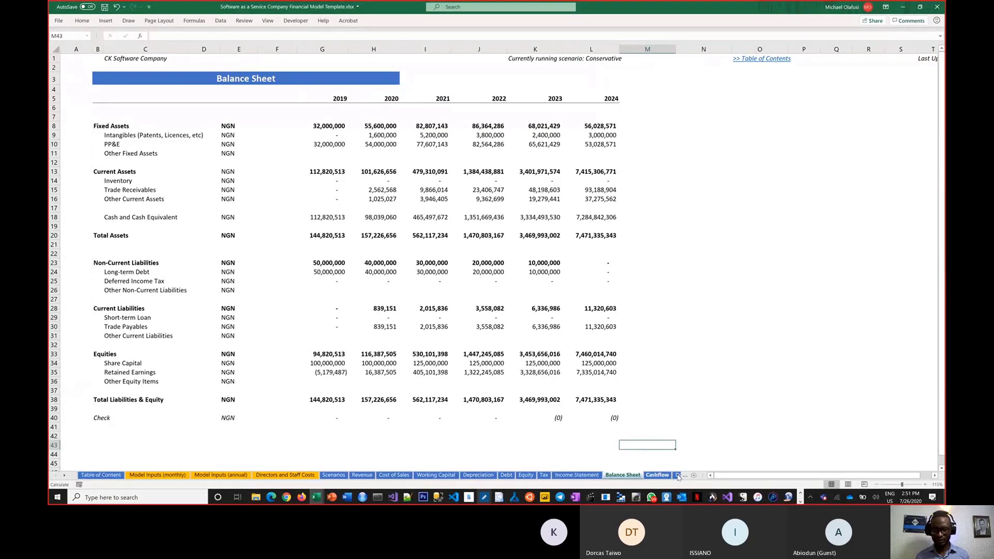
{"action": "left_click", "coordinate": [658, 475]}
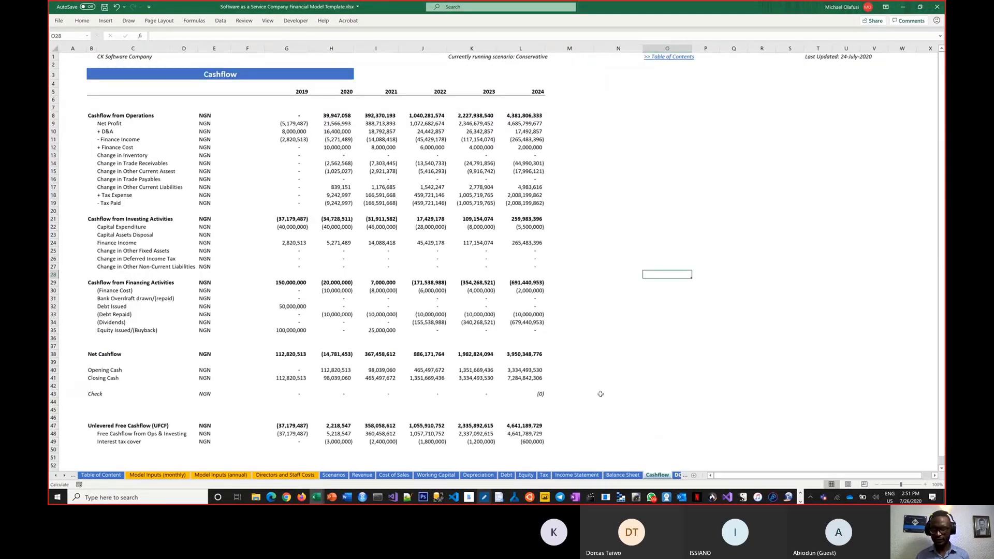
{"action": "left_click", "coordinate": [589, 351]}
{"action": "scroll", "coordinate": [589, 351], "scroll_direction": "up", "scroll_amount": 1}
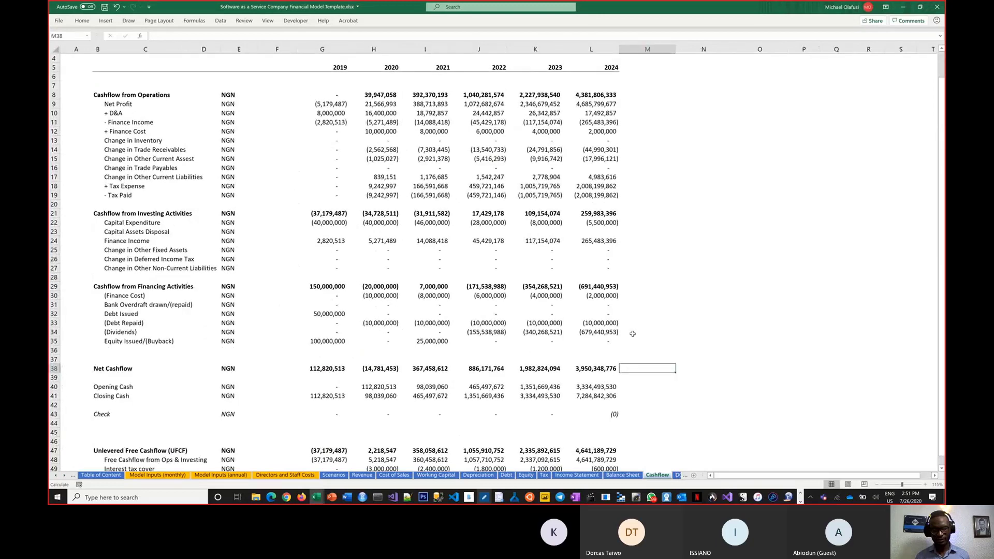
{"action": "scroll", "coordinate": [633, 334], "scroll_direction": "down", "scroll_amount": 1}
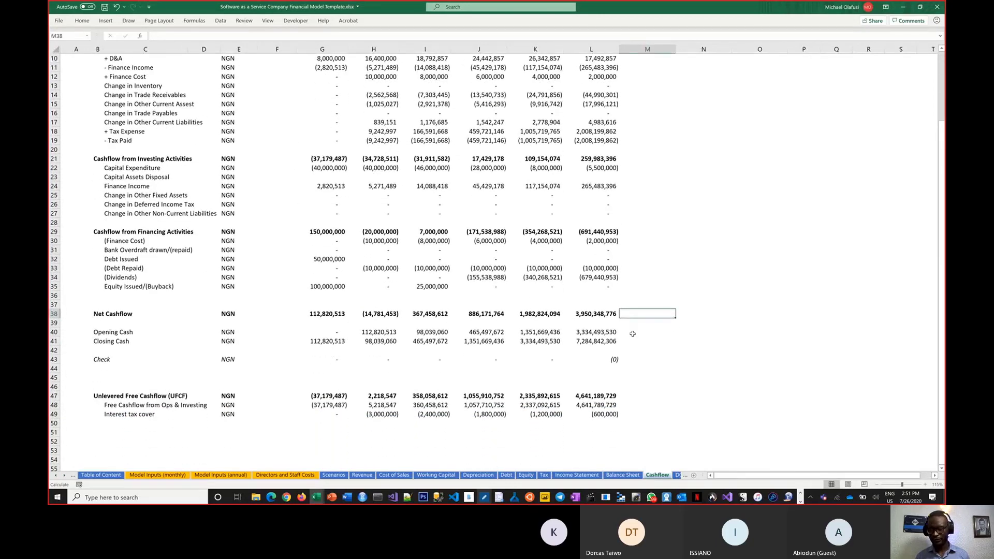
{"action": "scroll", "coordinate": [633, 334], "scroll_direction": "up", "scroll_amount": 3}
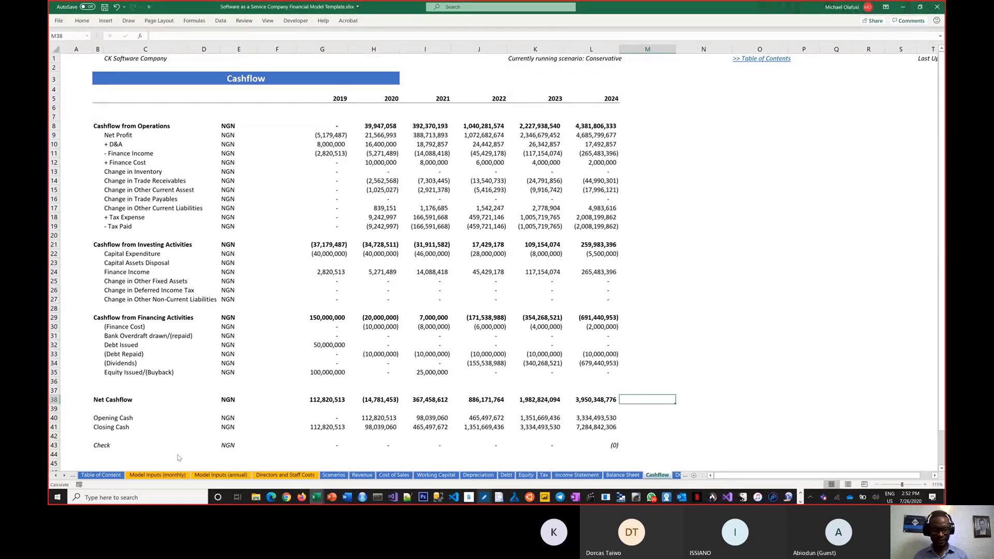
Frame the Model Inputs (monthly) sheet name, then the Scenarios, Revenue and Cost of Sales sheet names with rectangles
{"action": "mouse_move", "coordinate": [123, 460]}
{"action": "left_mouse_down"}
{"action": "mouse_move", "coordinate": [172, 491]}
{"action": "mouse_move", "coordinate": [223, 492]}
{"action": "mouse_move", "coordinate": [192, 488]}
{"action": "left_mouse_up"}
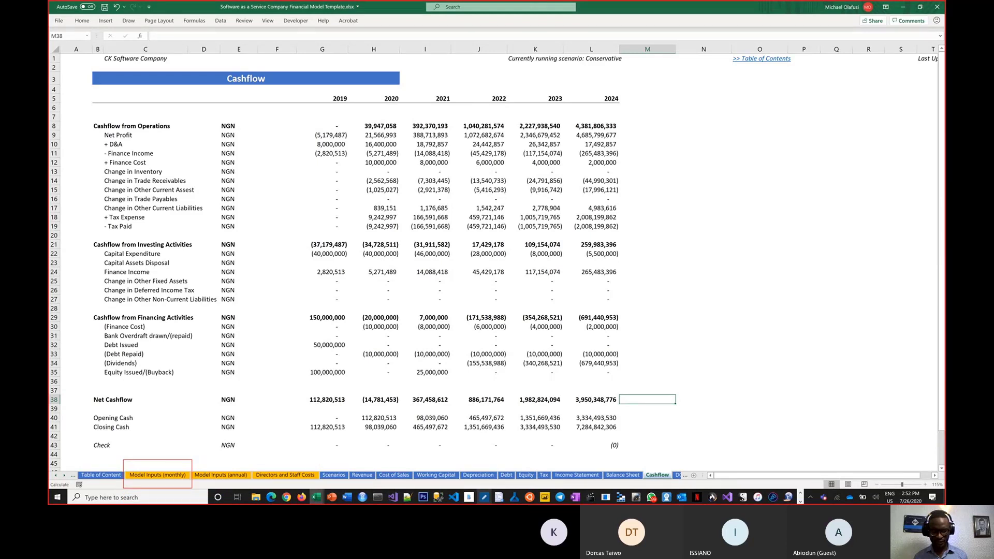
{"action": "mouse_move", "coordinate": [321, 464]}
{"action": "left_mouse_down"}
{"action": "mouse_move", "coordinate": [337, 491]}
{"action": "mouse_move", "coordinate": [414, 486]}
{"action": "left_mouse_up"}
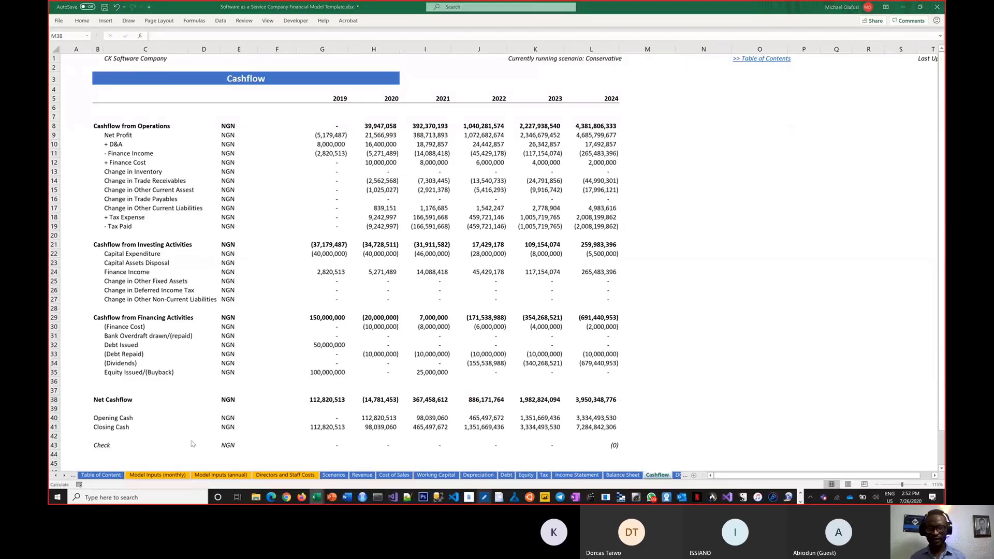
Switch to the Microsoft Teams meeting and read the newest participant questions in the meeting chat
{"action": "key", "text": "alt+Tab"}
{"action": "key", "text": "alt+Tab"}
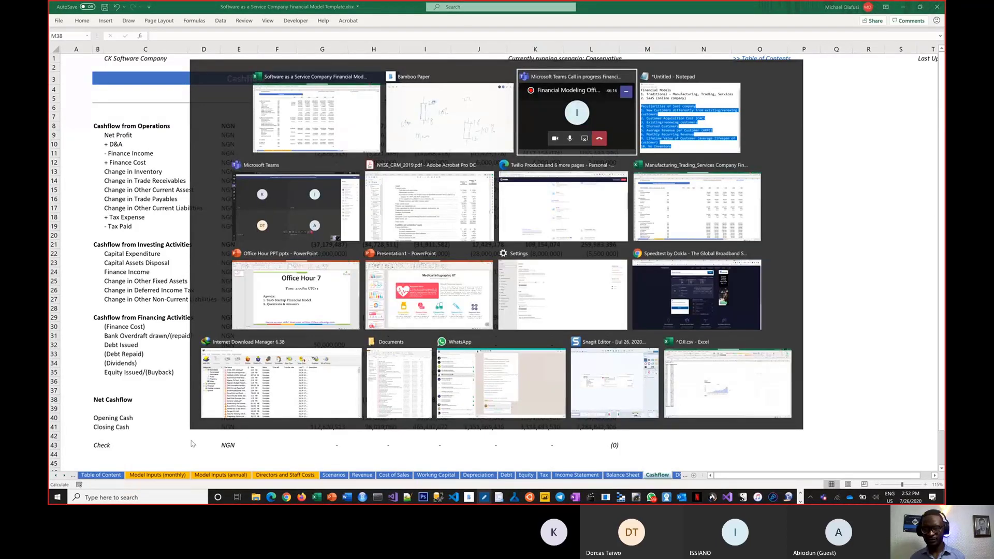
{"action": "key", "text": "alt+Tab"}
{"action": "key", "text": "alt+Tab"}
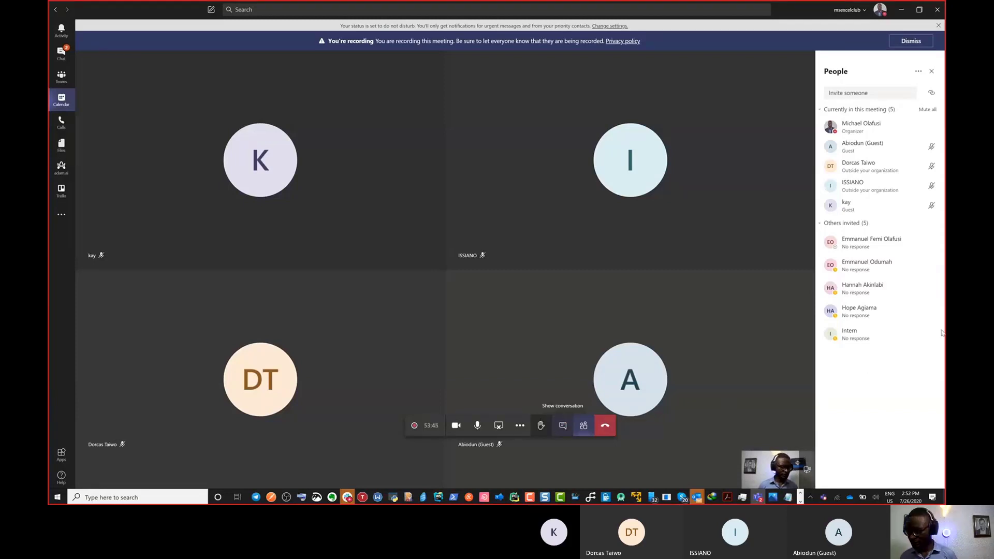
{"action": "left_click", "coordinate": [563, 425]}
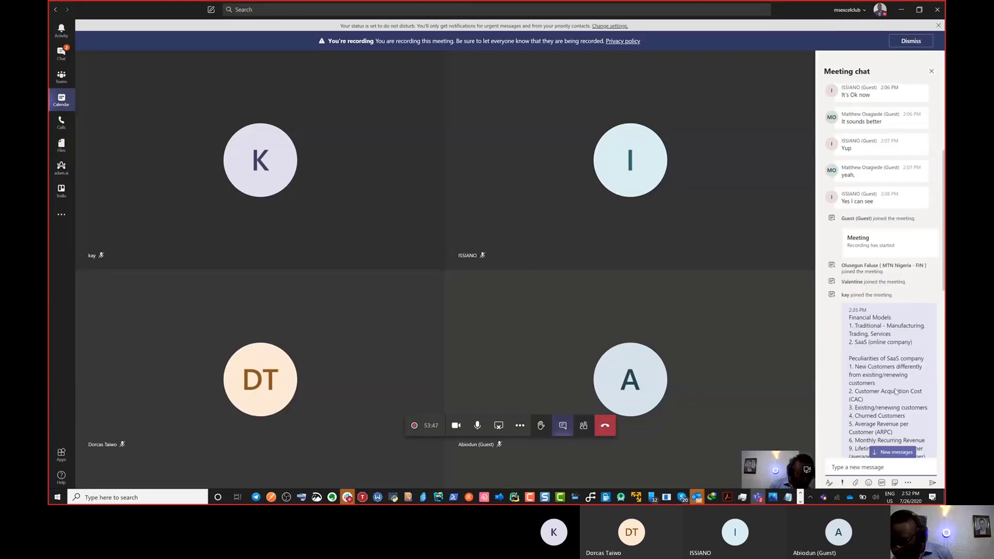
{"action": "scroll", "coordinate": [896, 391], "scroll_direction": "down", "scroll_amount": 5}
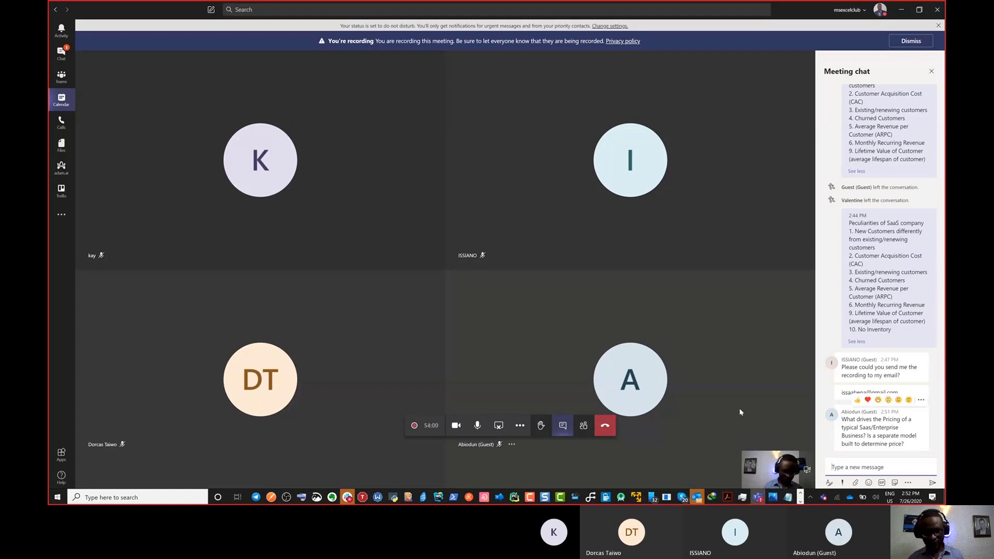
In the Edge browser, load youtube.com in place of the Twilio search results and open the signed-in account's own channel
{"action": "key", "text": "alt+Tab"}
{"action": "key", "text": "alt+Tab"}
{"action": "key", "text": "alt+Tab"}
{"action": "key", "text": "alt+Tab"}
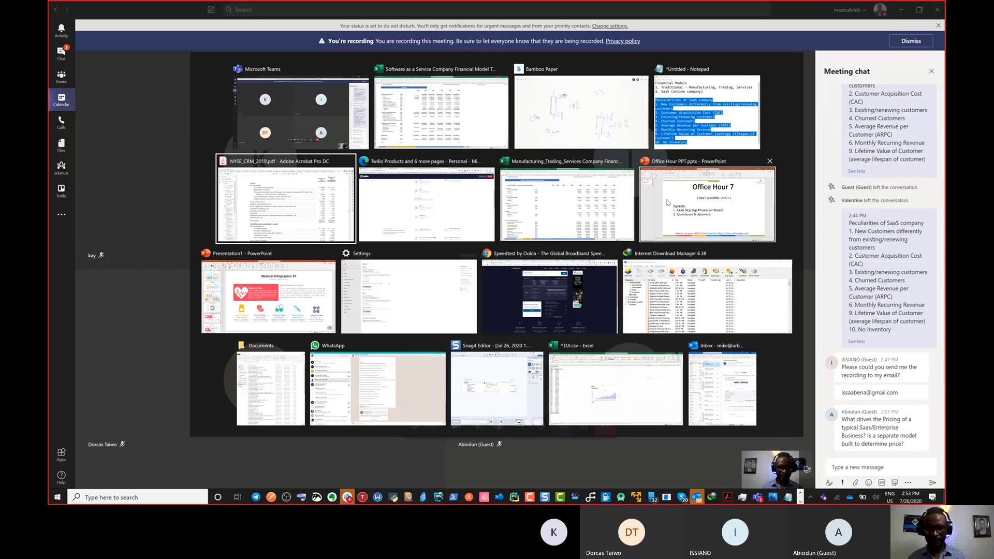
{"action": "key", "text": "alt+Tab"}
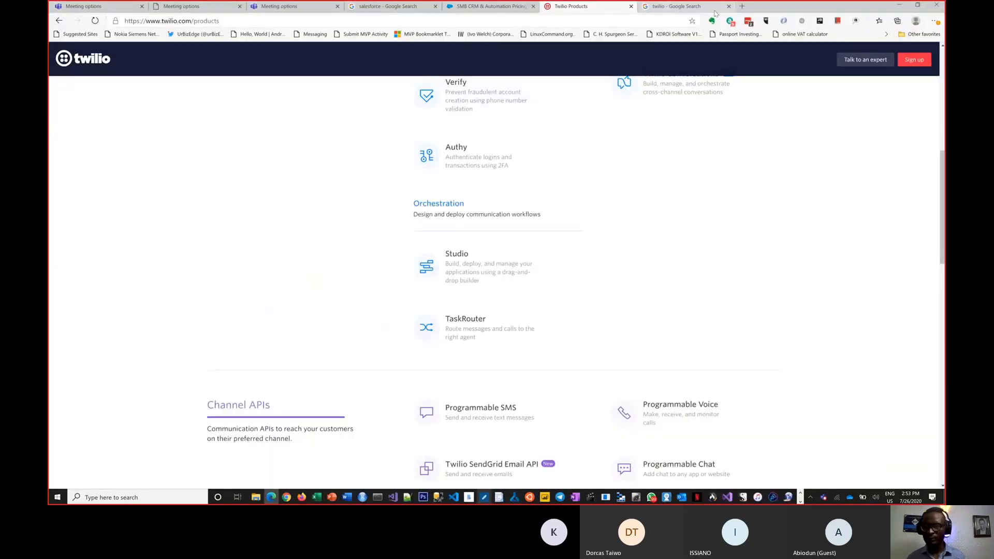
{"action": "left_click", "coordinate": [710, 10]}
{"action": "left_click", "coordinate": [650, 21]}
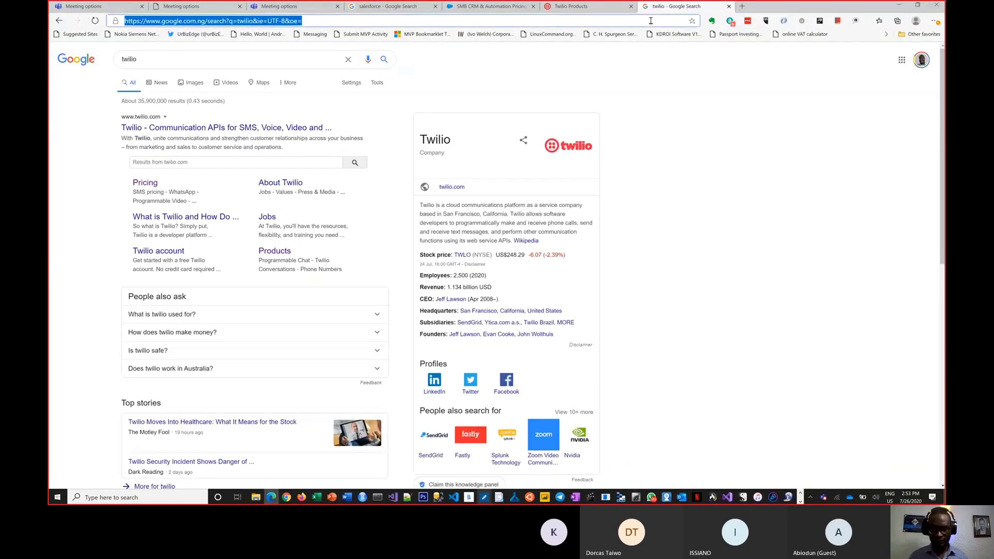
{"action": "type", "text": "youtube.com"}
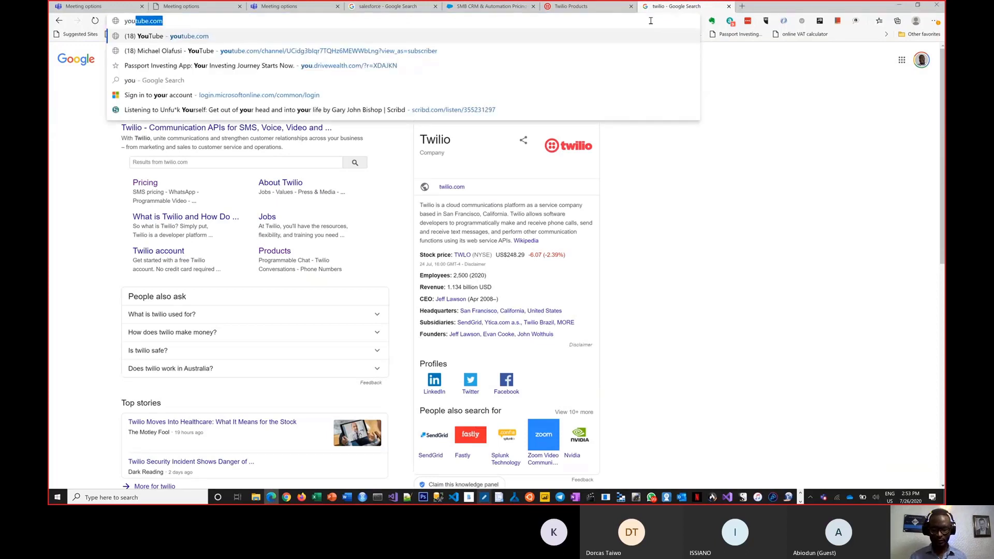
{"action": "key", "text": "Return"}
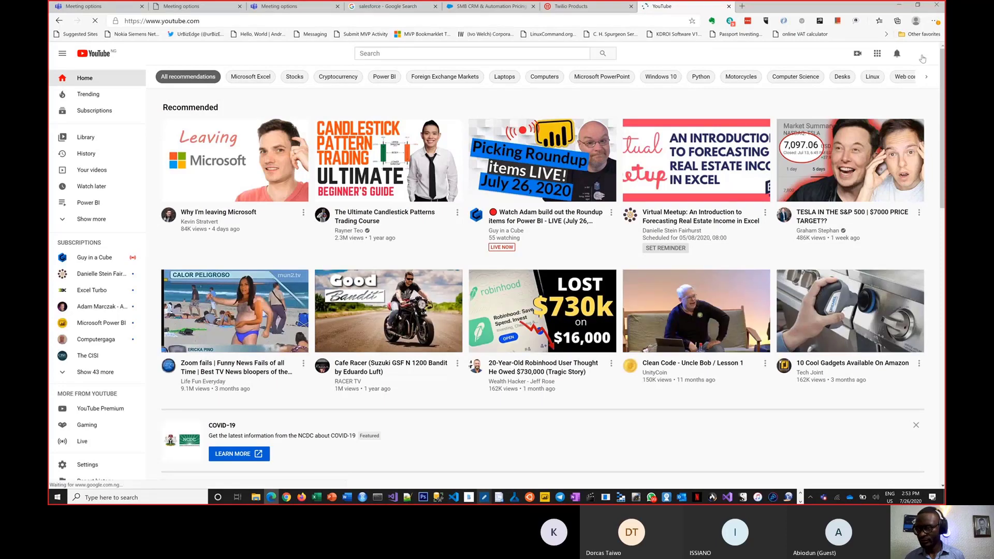
{"action": "left_click", "coordinate": [921, 55]}
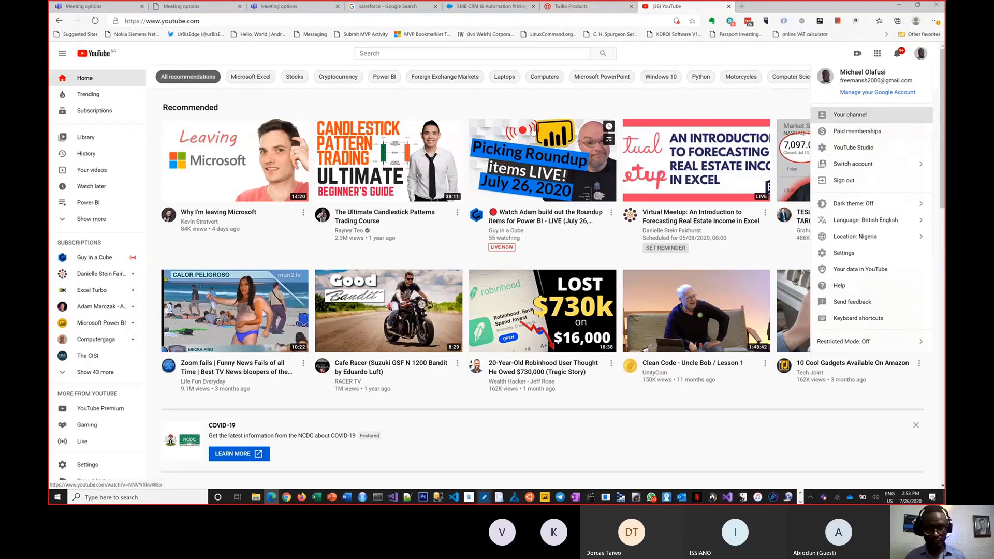
{"action": "left_click", "coordinate": [849, 115]}
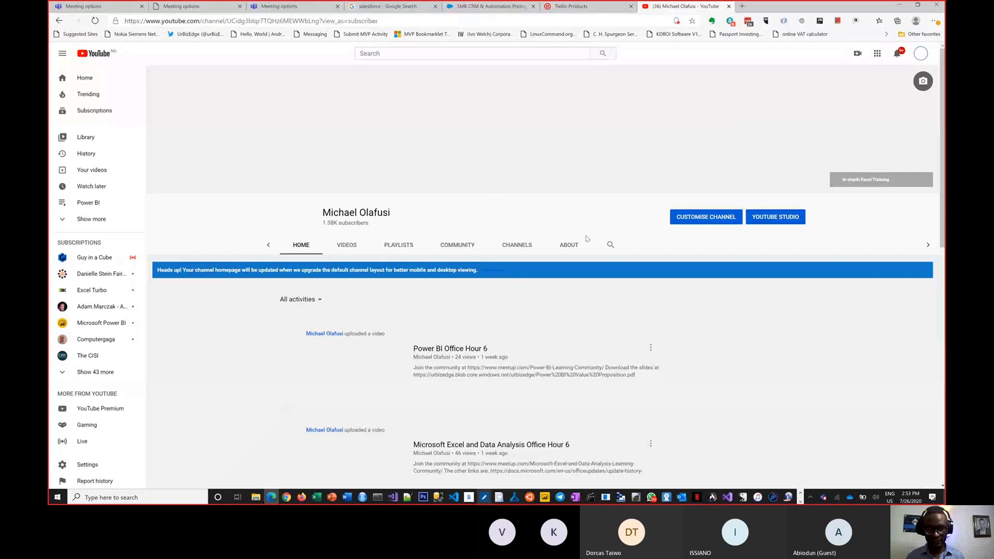
Open the full Office Hours playlist from the channel's playlists and copy its page address
{"action": "left_click", "coordinate": [404, 247]}
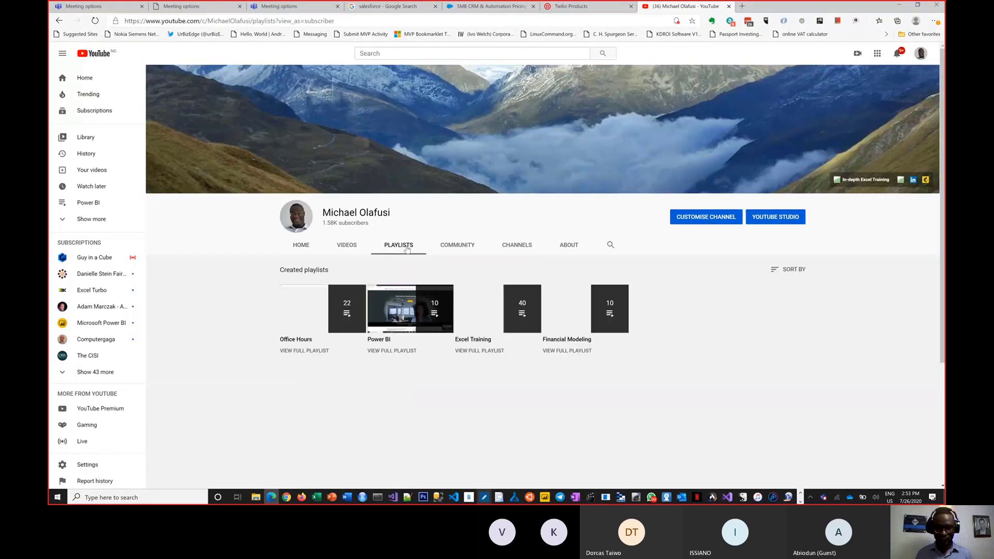
{"action": "left_click", "coordinate": [288, 339]}
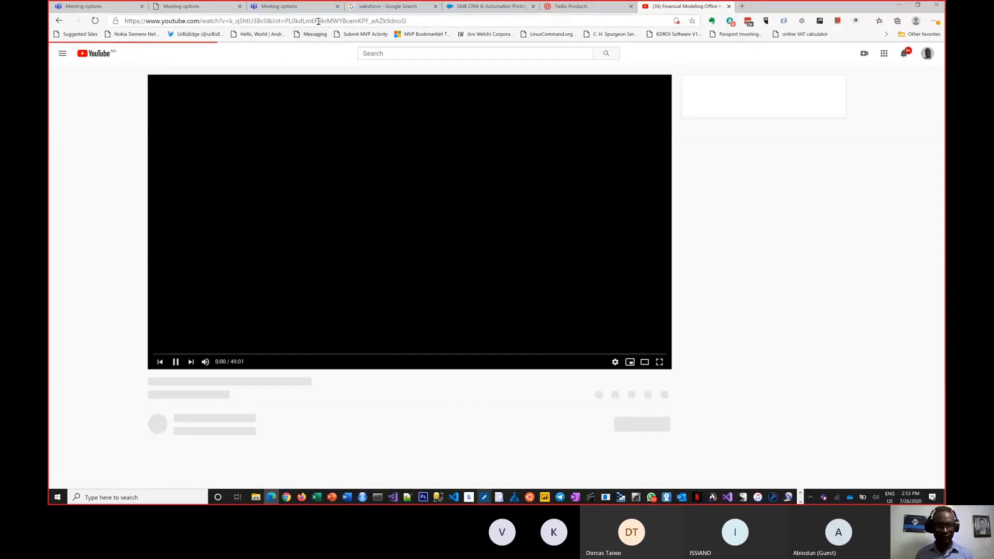
{"action": "left_click", "coordinate": [61, 23]}
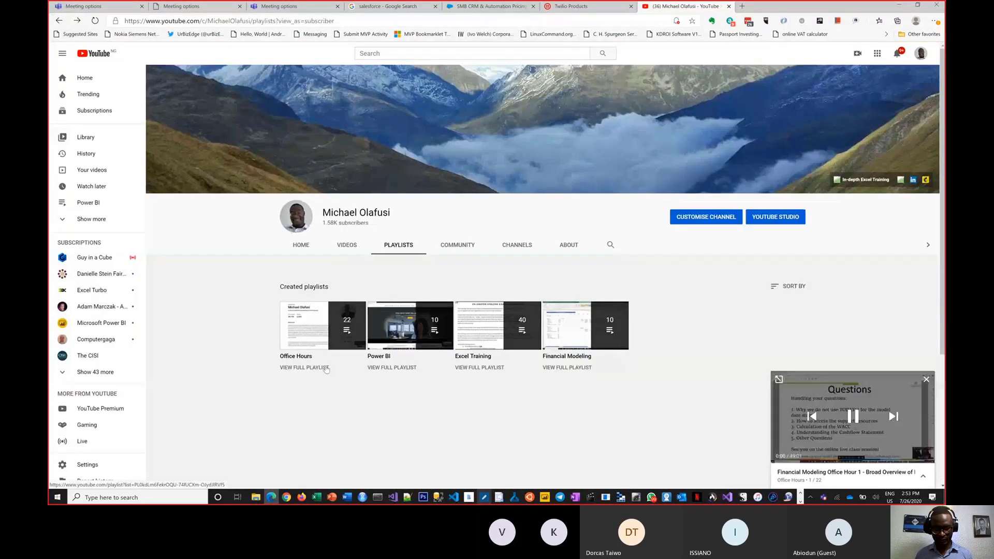
{"action": "left_click", "coordinate": [322, 369]}
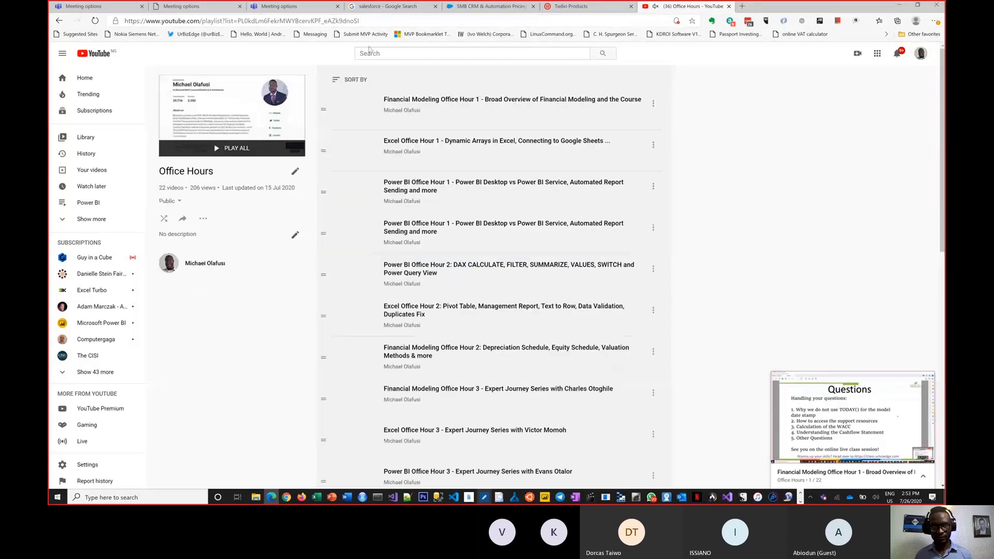
{"action": "left_click", "coordinate": [368, 22]}
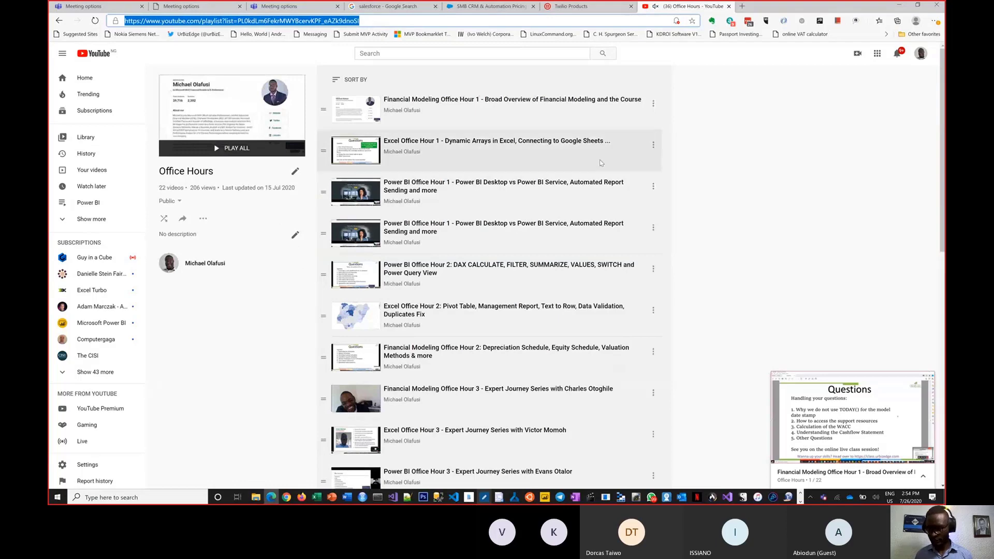
Switch to the Microsoft Teams meeting and send the Office Hours playlist link followed by "will the recording" in the meeting chat
{"action": "key", "text": "alt+Tab"}
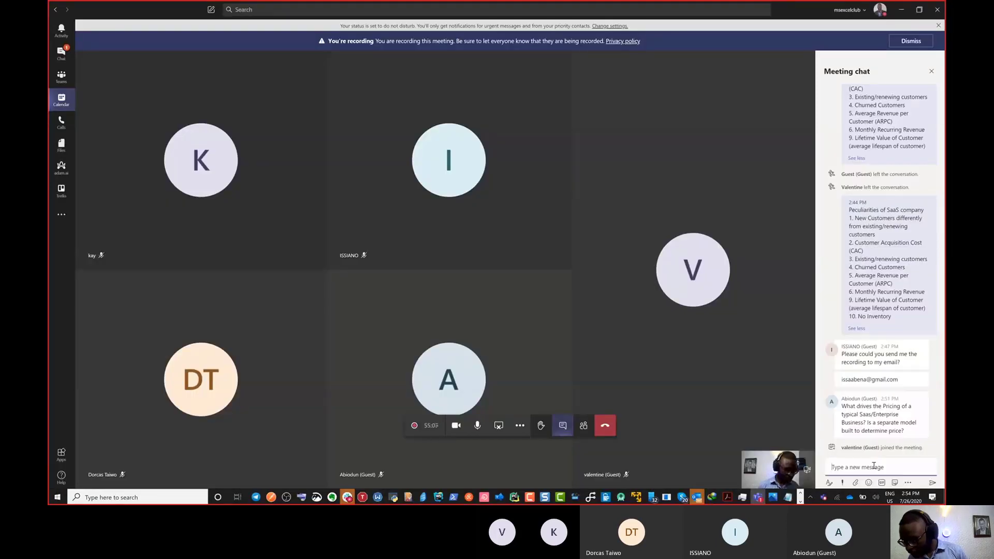
{"action": "type", "text": "https://www.youtube.com/playlist?list=PL0kdLm6FekrMWYBcervKPF_eAZk9dnoS"}
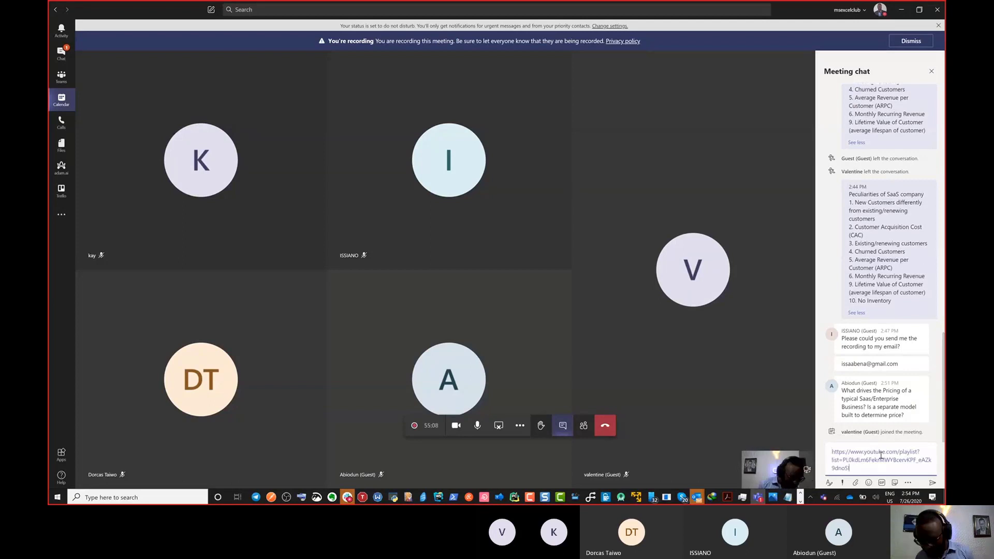
{"action": "type", "text": "will"}
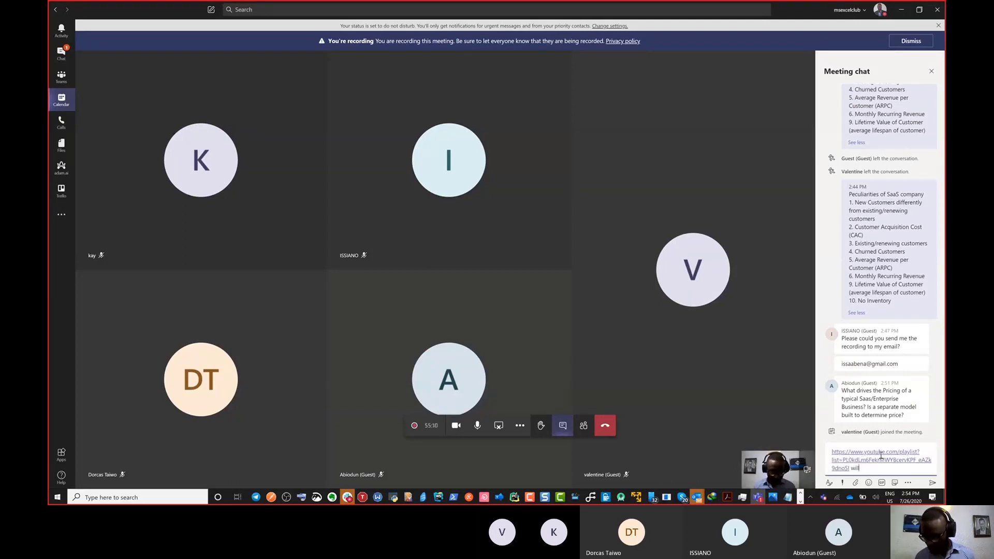
{"action": "type", "text": " the recor"}
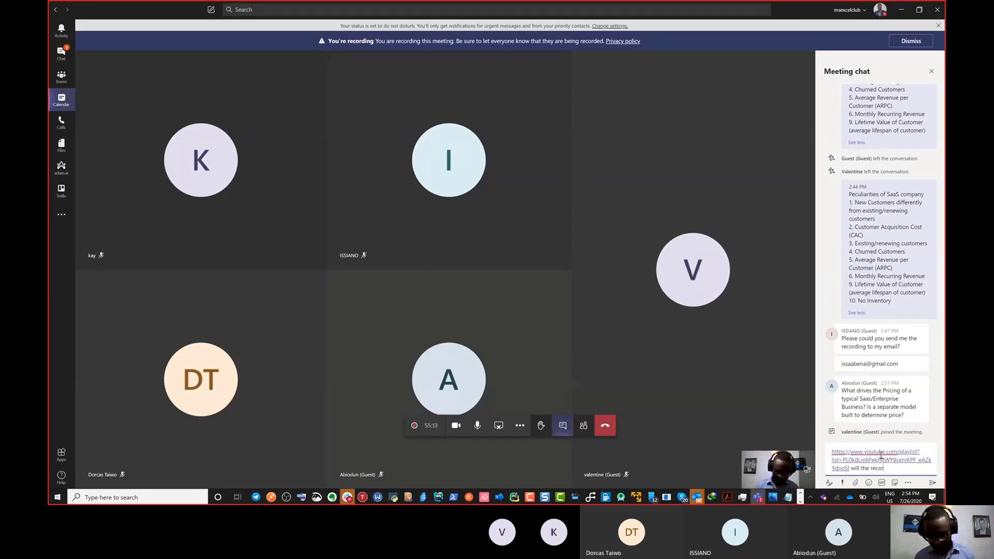
{"action": "type", "text": "diong"}
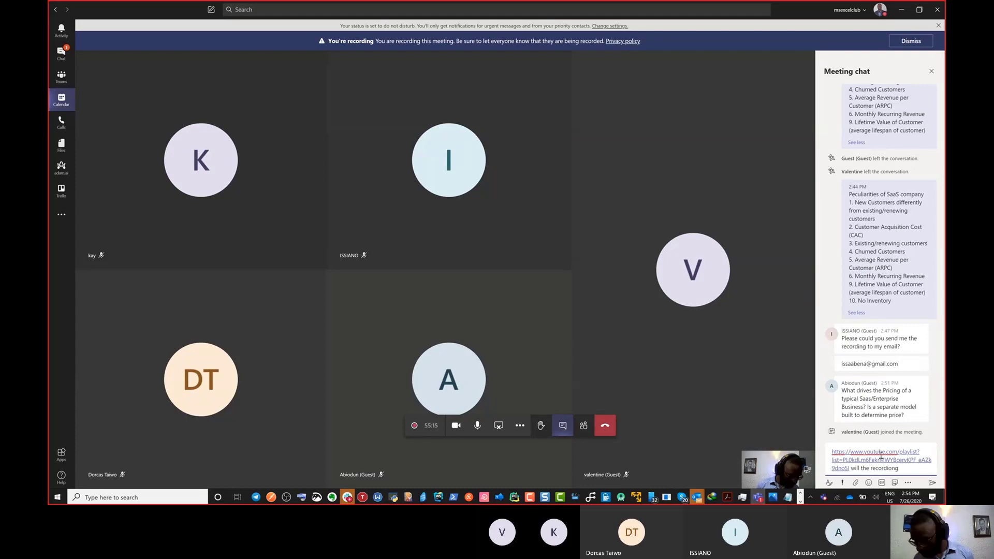
{"action": "key", "text": "BackSpace"}
{"action": "key", "text": "BackSpace"}
{"action": "key", "text": "BackSpace"}
{"action": "type", "text": "ng"}
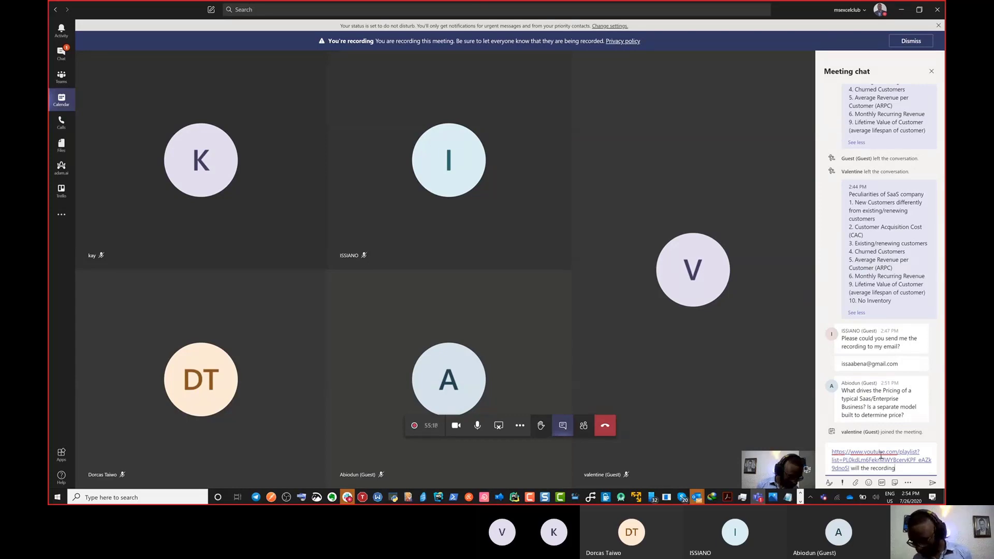
{"action": "key", "text": "Return"}
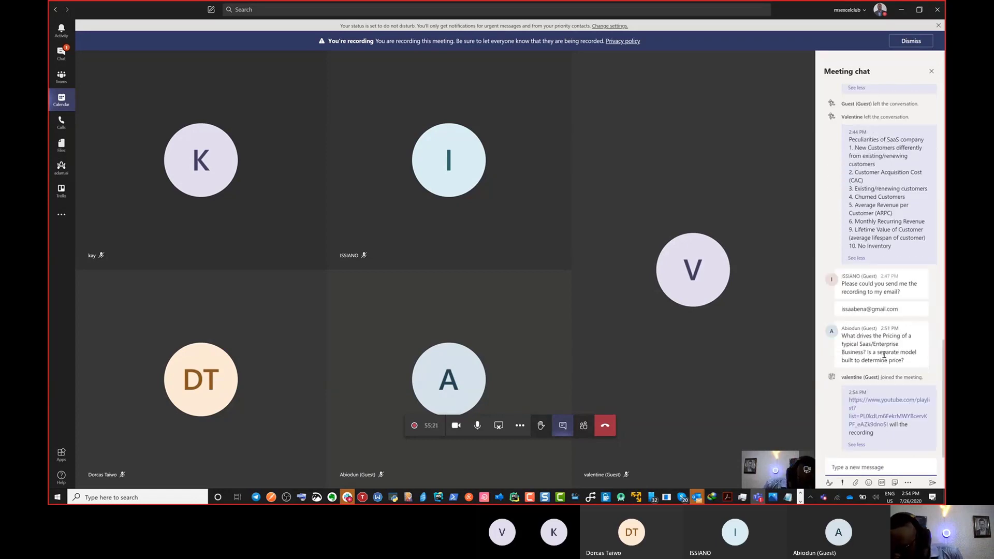
Answer the pricing question in the meeting chat with "Market price that you try to align with"
{"action": "mouse_move", "coordinate": [890, 352]}
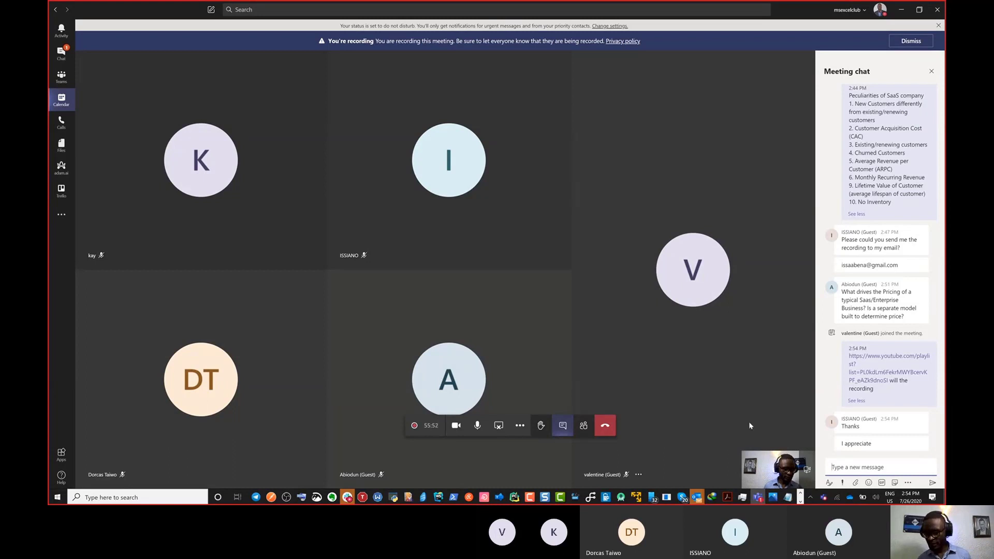
{"action": "type", "text": "Mar"}
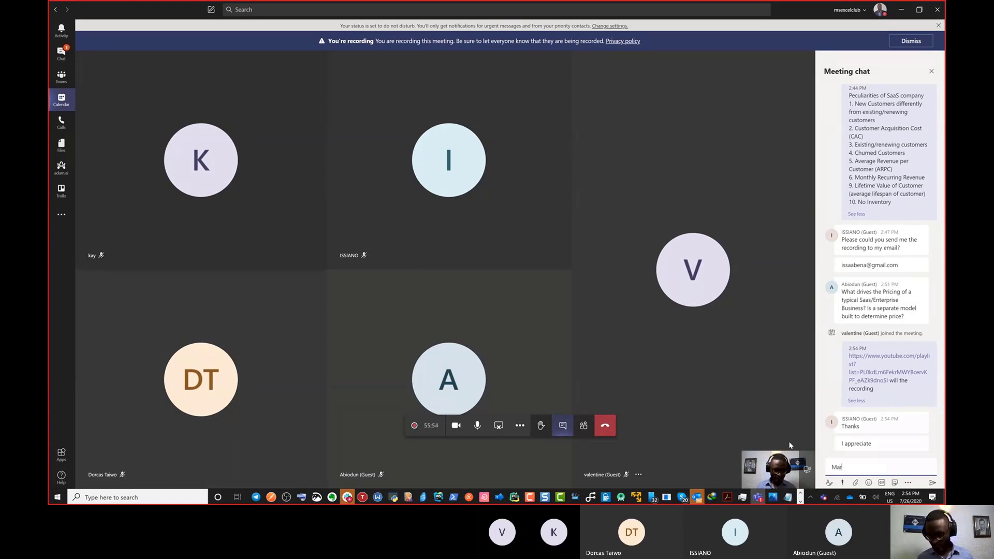
{"action": "type", "text": "ket price"}
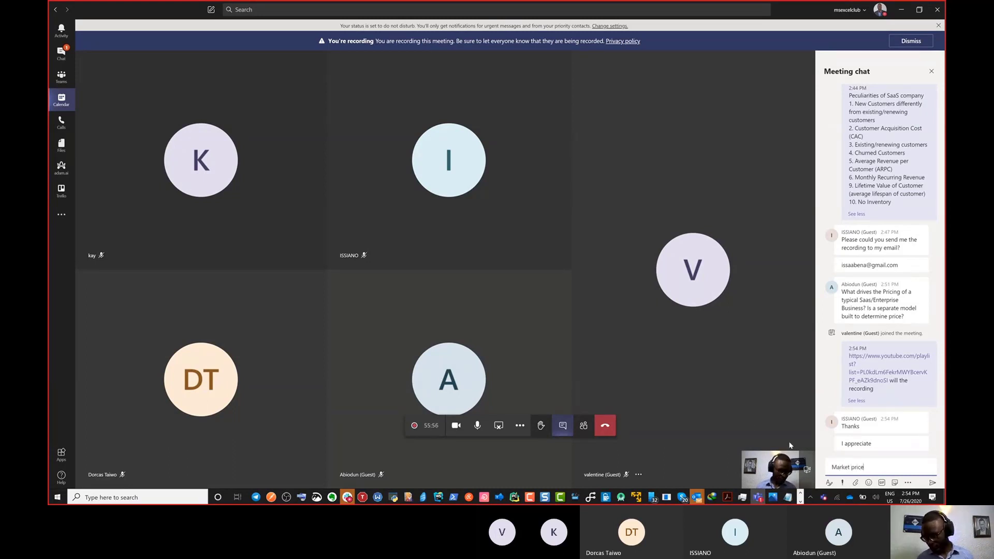
{"action": "type", "text": " that you"}
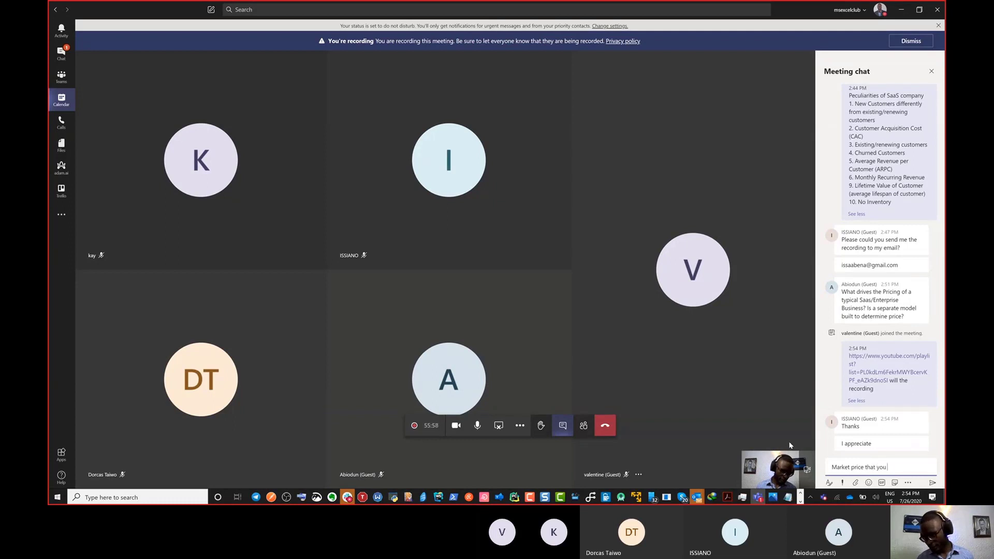
{"action": "type", "text": " try to align with"}
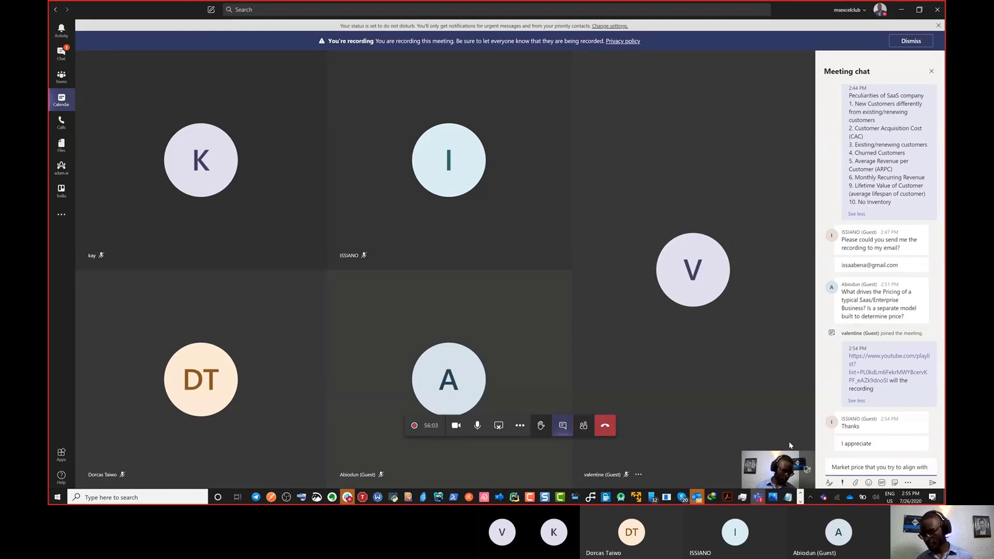
{"action": "key", "text": "Return"}
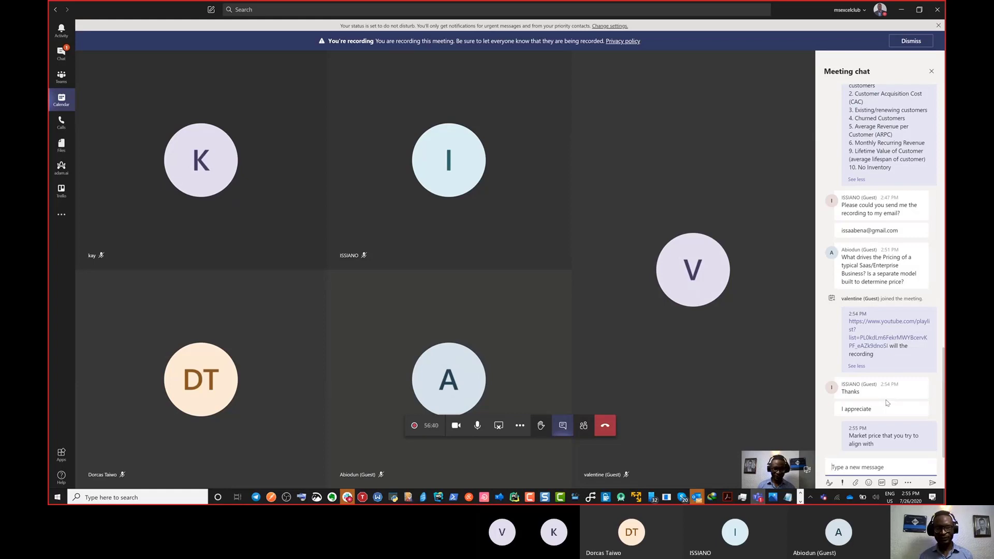
Switch to the Edge browser, load class.urbizedge.com in a new tab and copy its address
{"action": "key", "text": "alt+Tab"}
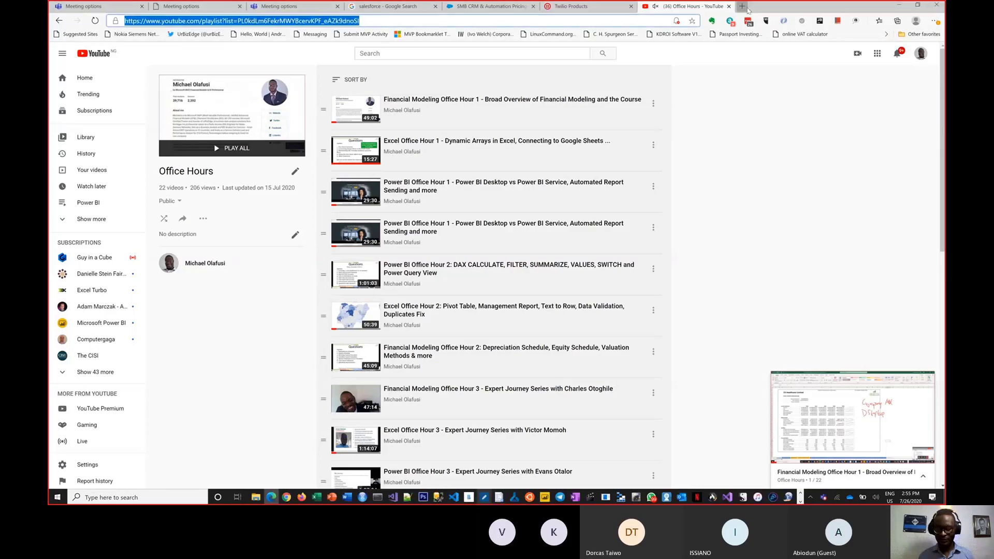
{"action": "left_click", "coordinate": [742, 6]}
{"action": "type", "text": "class.urbizedge.com"}
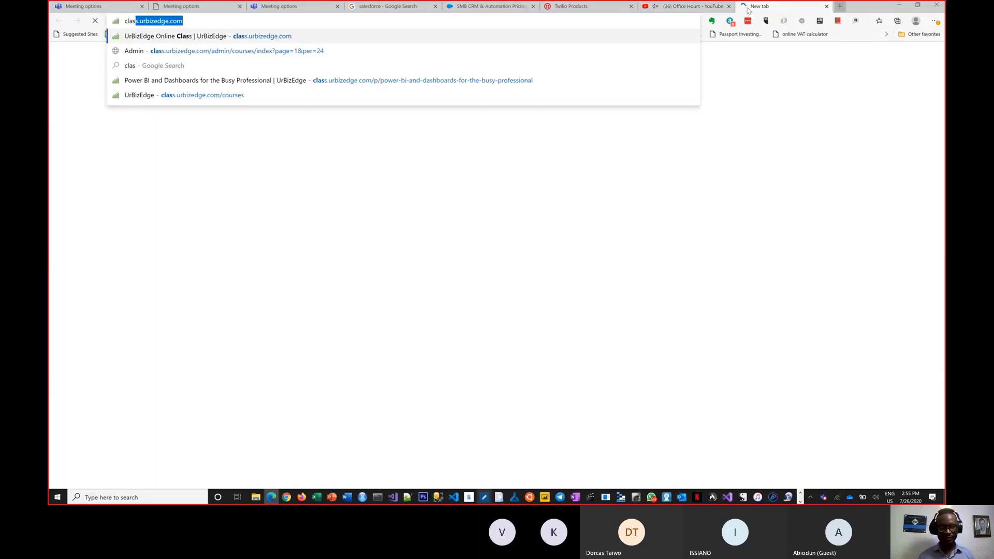
{"action": "key", "text": "Return"}
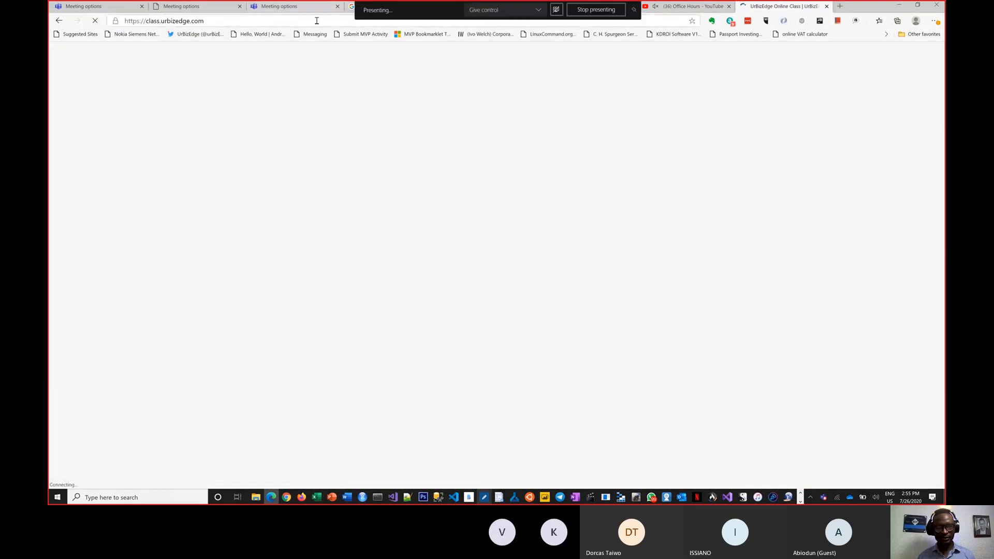
{"action": "left_click", "coordinate": [317, 21]}
{"action": "key", "text": "ctrl+c"}
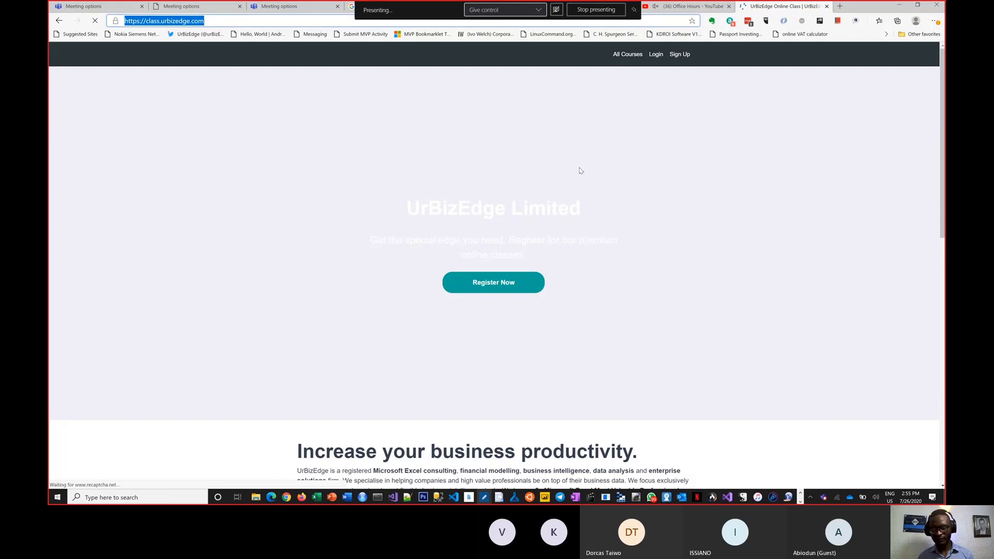
{"action": "key", "text": "alt+Tab"}
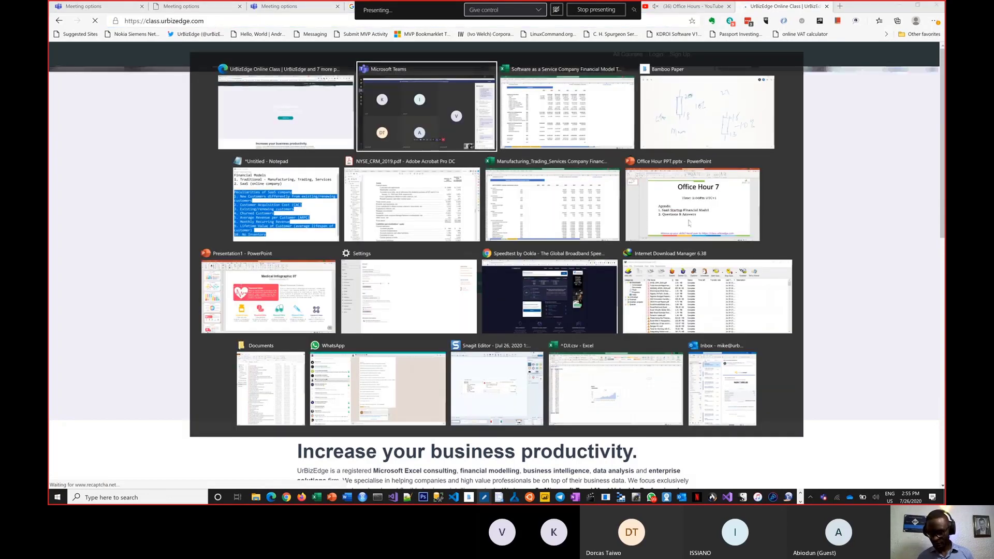
{"action": "type", "text": "You"}
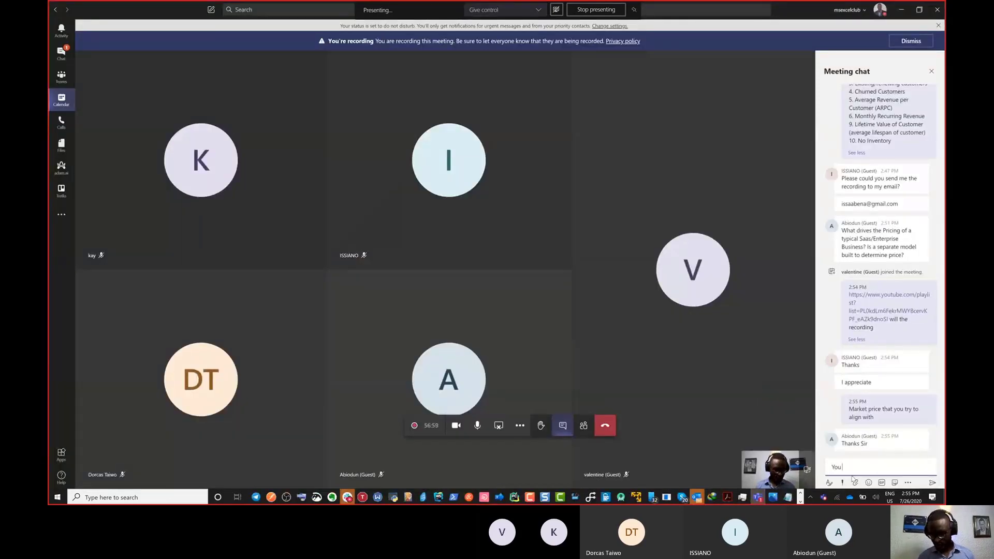
{"action": "type", "text": " can sign for"}
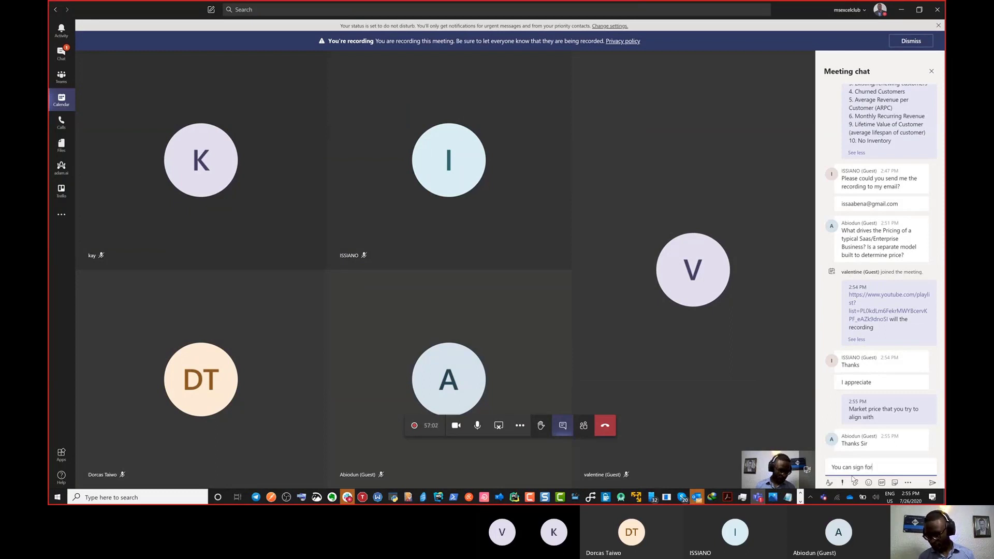
{"action": "key", "text": "BackSpace"}
{"action": "key", "text": "BackSpace"}
{"action": "key", "text": "BackSpace"}
{"action": "type", "text": "u"}
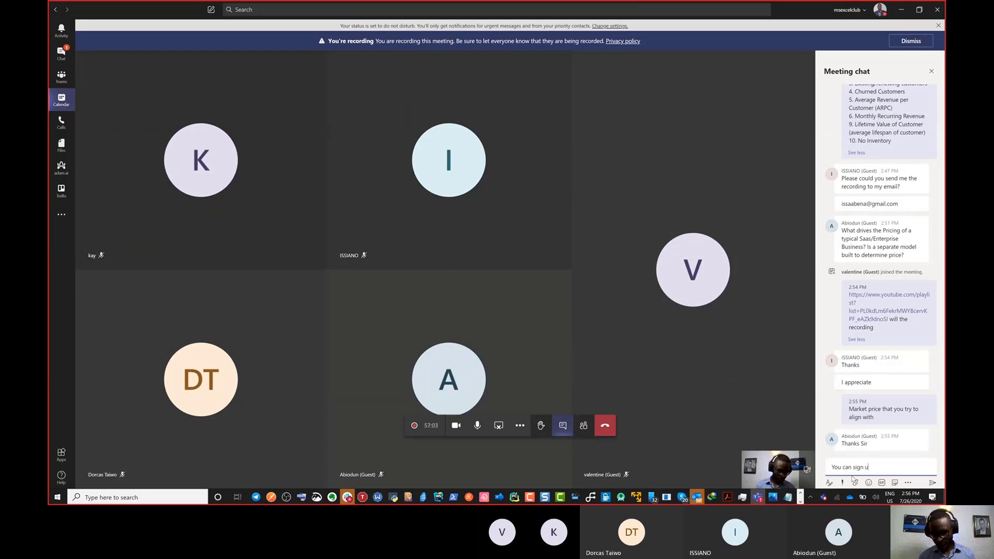
{"action": "type", "text": "p for our cl"}
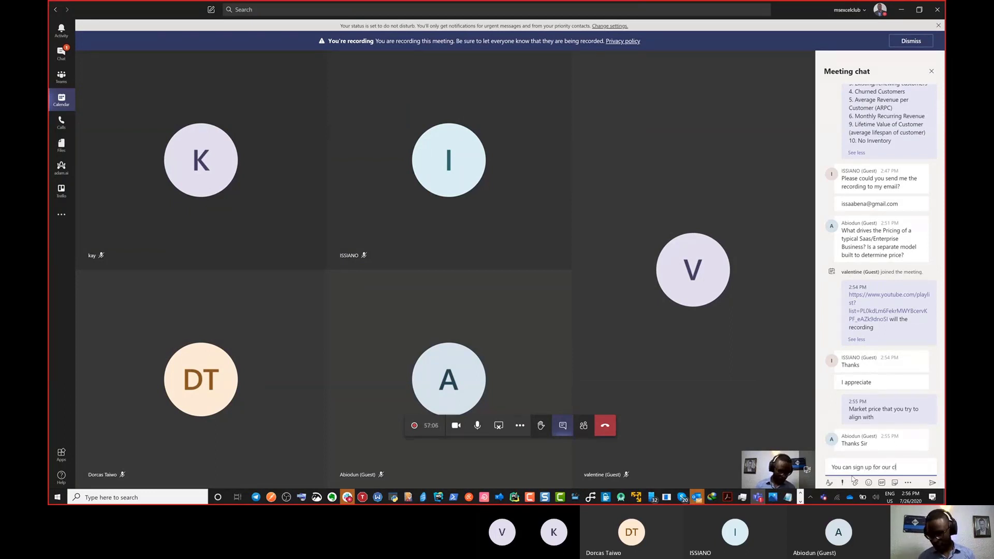
{"action": "type", "text": "asses at"}
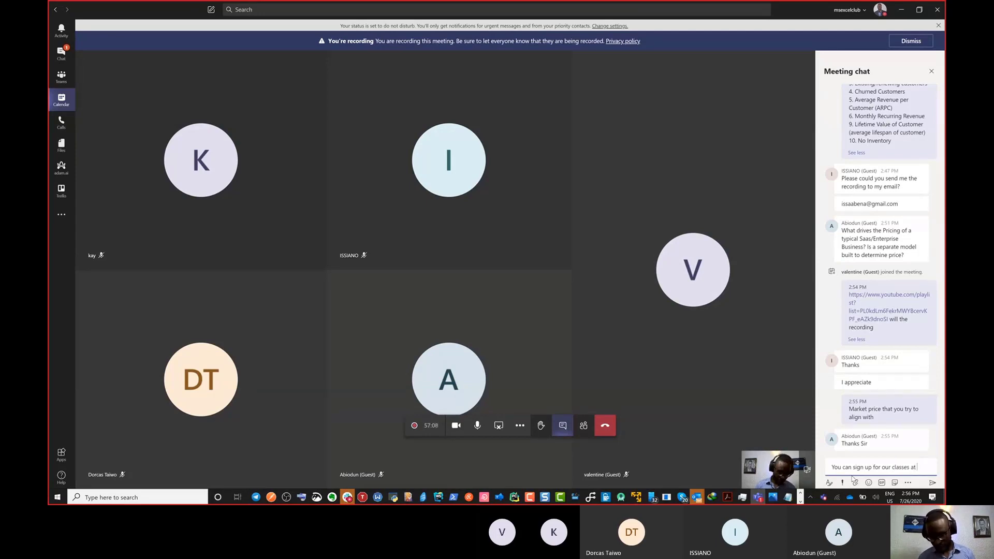
{"action": "key", "text": "ctrl+v"}
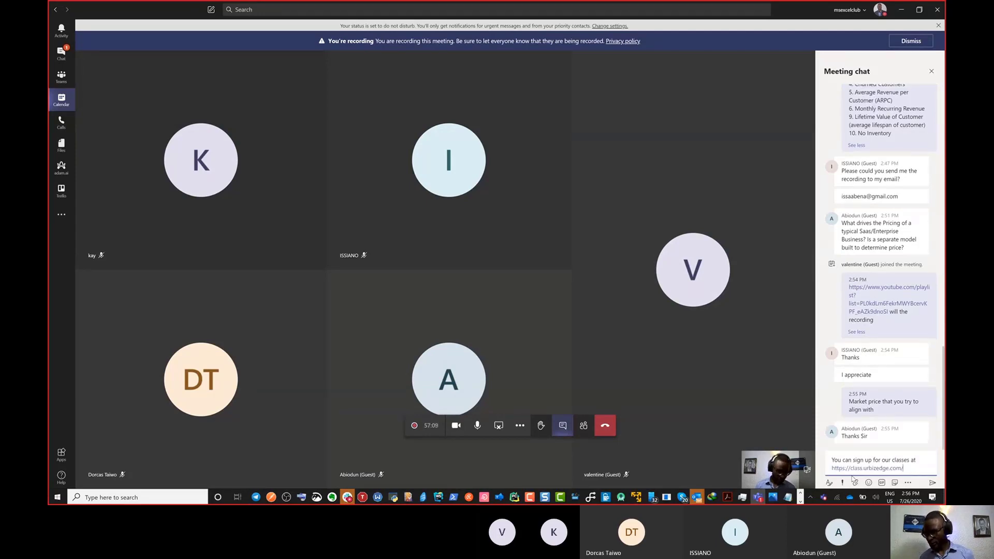
{"action": "key", "text": "Return"}
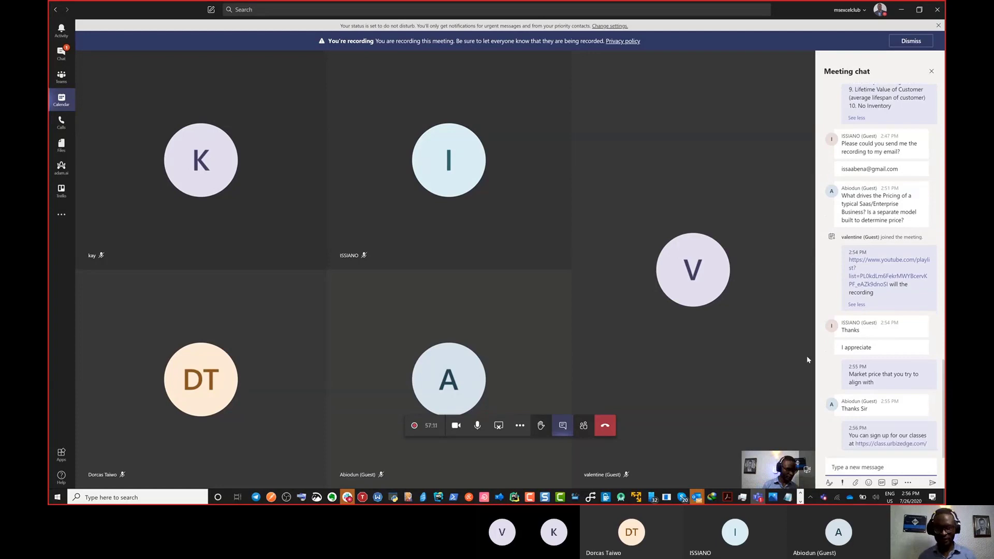
Back in the Edge browser, open the full UrBizEdge course list from the home page and select the address class.urbizedge.com/courses
{"action": "key", "text": "super+Tab"}
{"action": "left_click", "coordinate": [408, 147]}
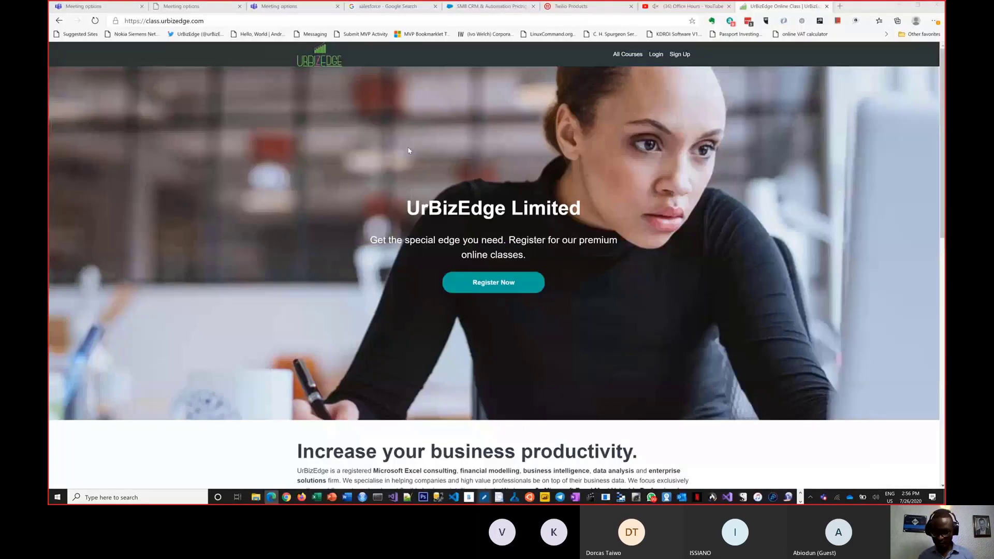
{"action": "scroll", "coordinate": [408, 150], "scroll_direction": "down", "scroll_amount": 15}
{"action": "left_click", "coordinate": [485, 275]}
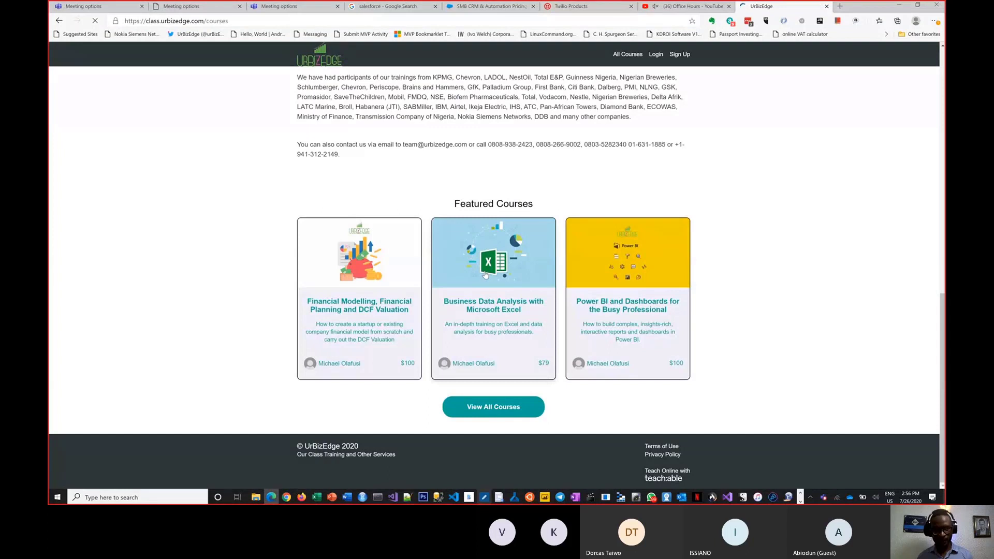
{"action": "left_click", "coordinate": [292, 22]}
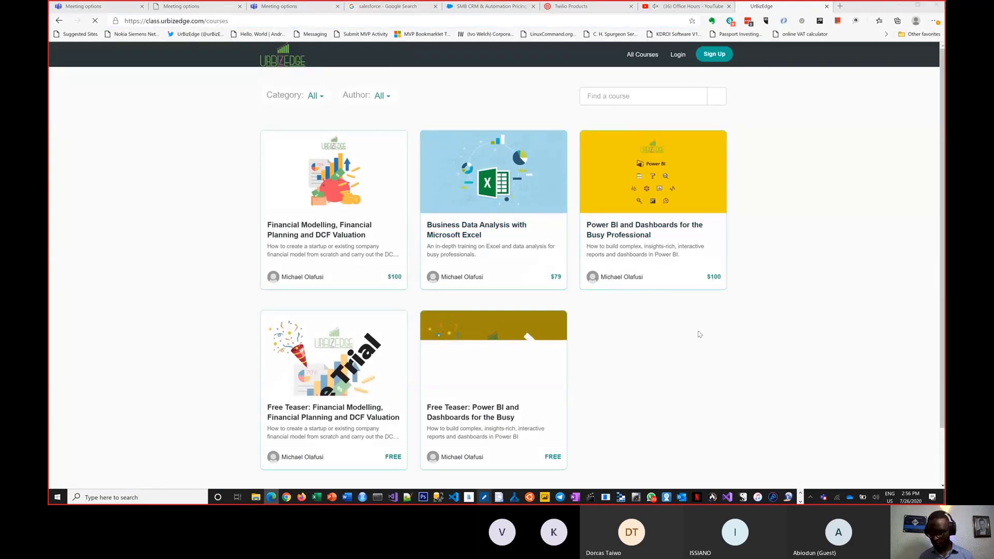
{"action": "key", "text": "super+Tab"}
{"action": "left_click", "coordinate": [709, 359]}
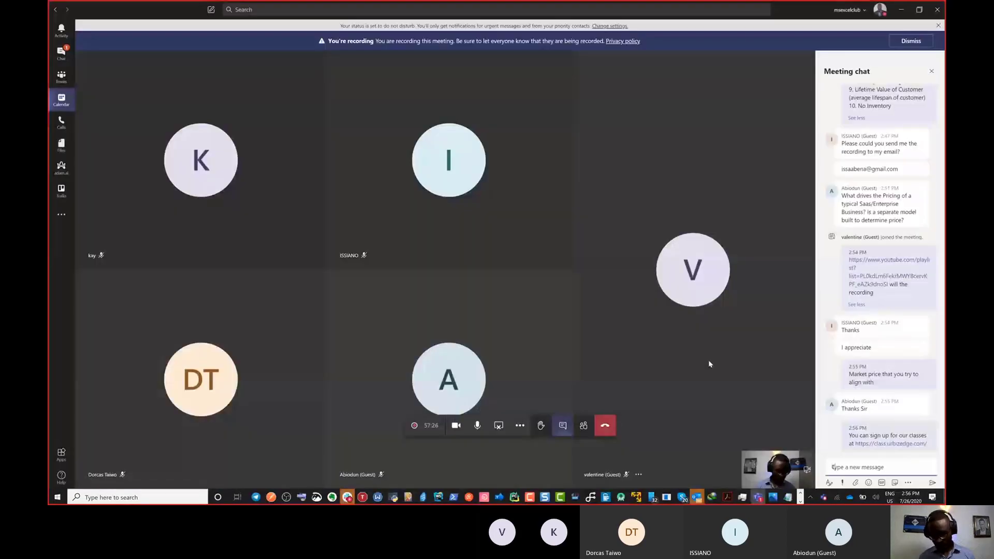
{"action": "type", "text": "Check"}
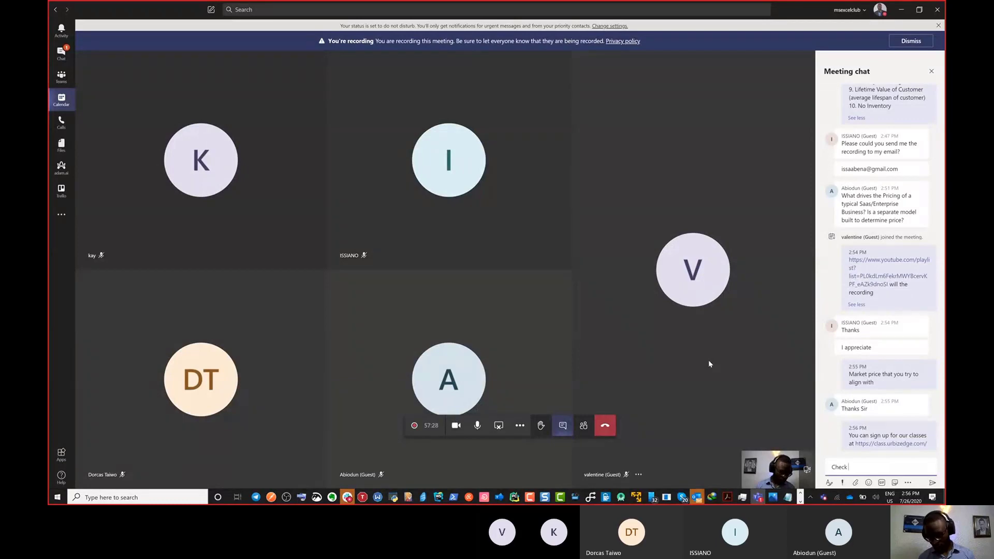
{"action": "type", "text": " here fro fr"}
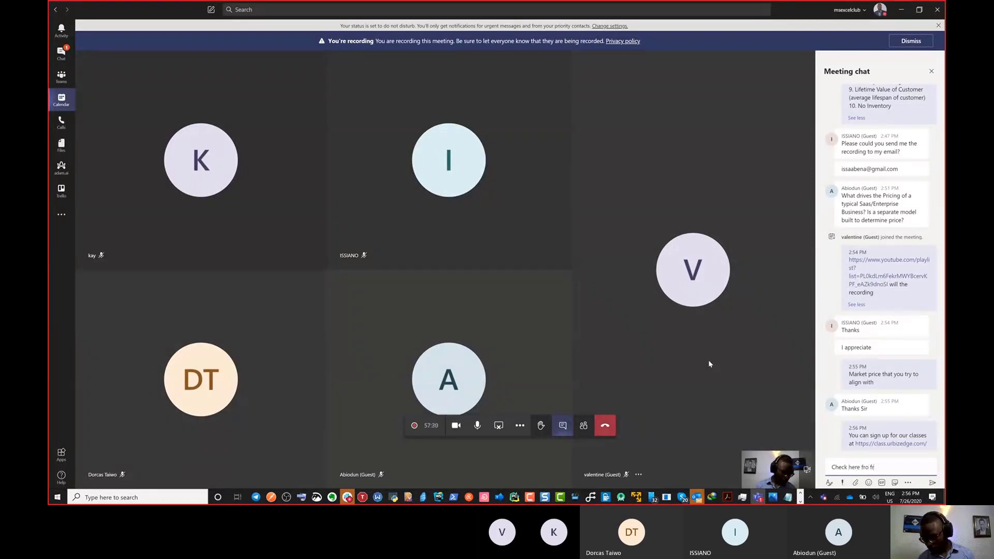
{"action": "key", "text": "BackSpace"}
{"action": "key", "text": "BackSpace"}
{"action": "key", "text": "BackSpace"}
{"action": "key", "text": "BackSpace"}
{"action": "key", "text": "BackSpace"}
{"action": "type", "text": "or"}
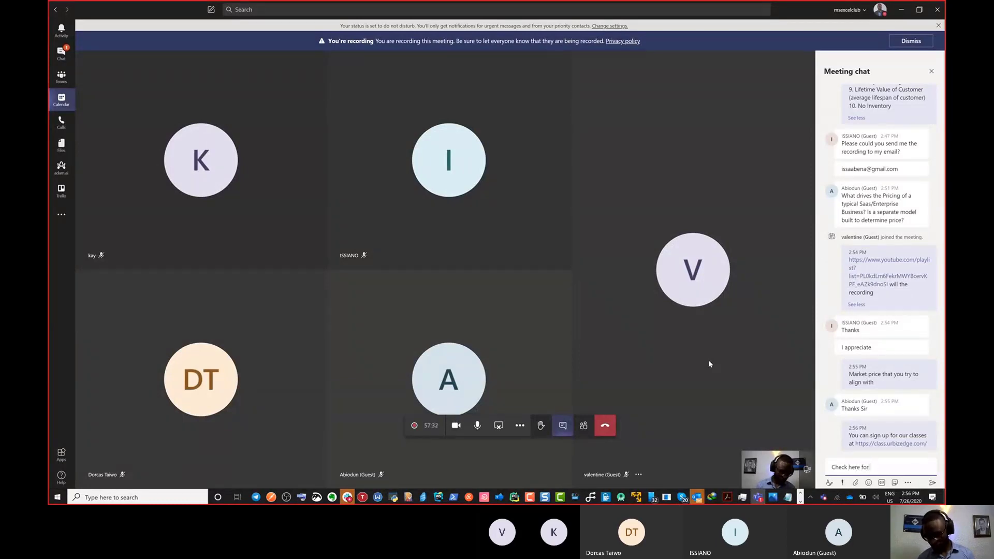
{"action": "type", "text": " free classes"}
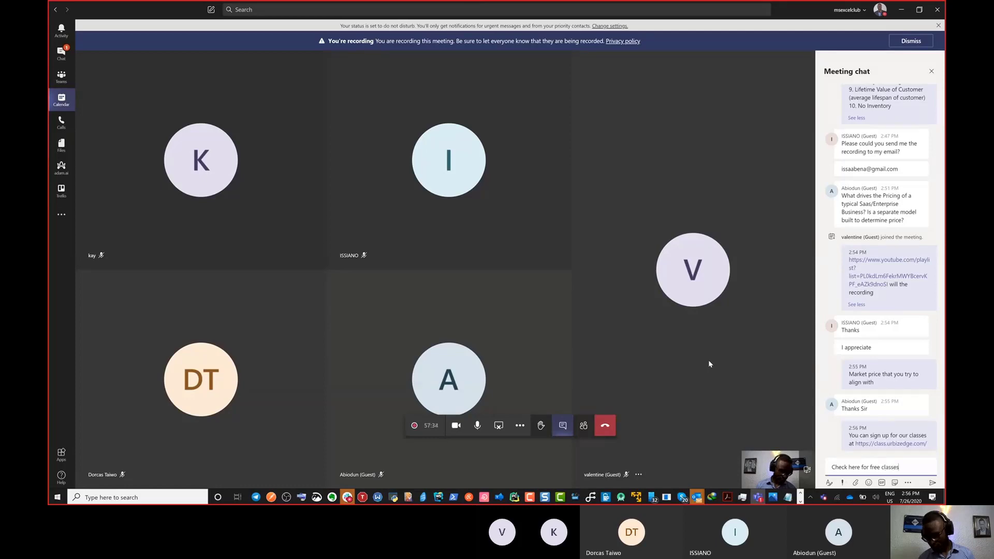
{"action": "key", "text": "Return"}
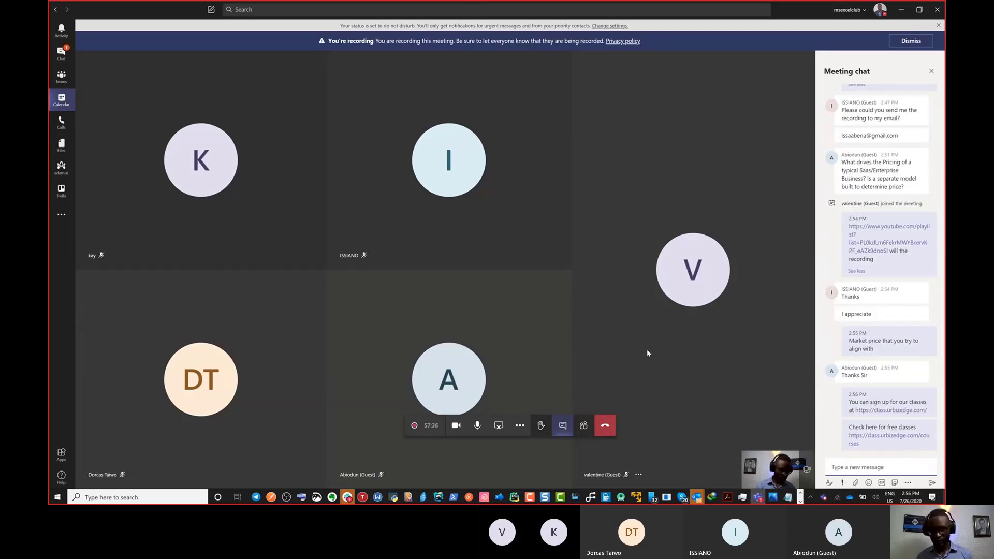
Copy the link of the free teaser course on Financial Modelling from the Edge course list and send it in the Teams meeting chat
{"action": "key", "text": "alt+Tab"}
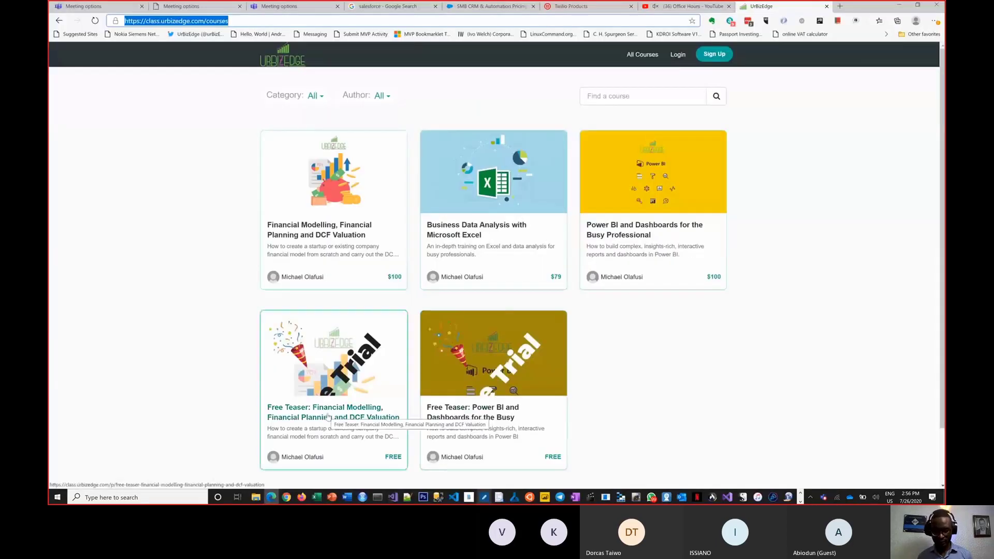
{"action": "right_click", "coordinate": [328, 416]}
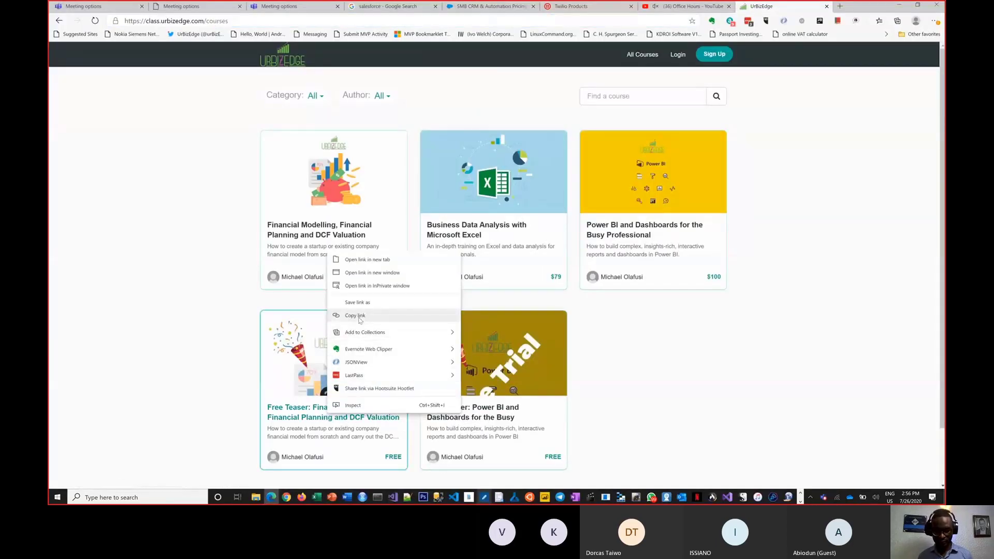
{"action": "left_click", "coordinate": [359, 321]}
{"action": "key", "text": "alt+Tab"}
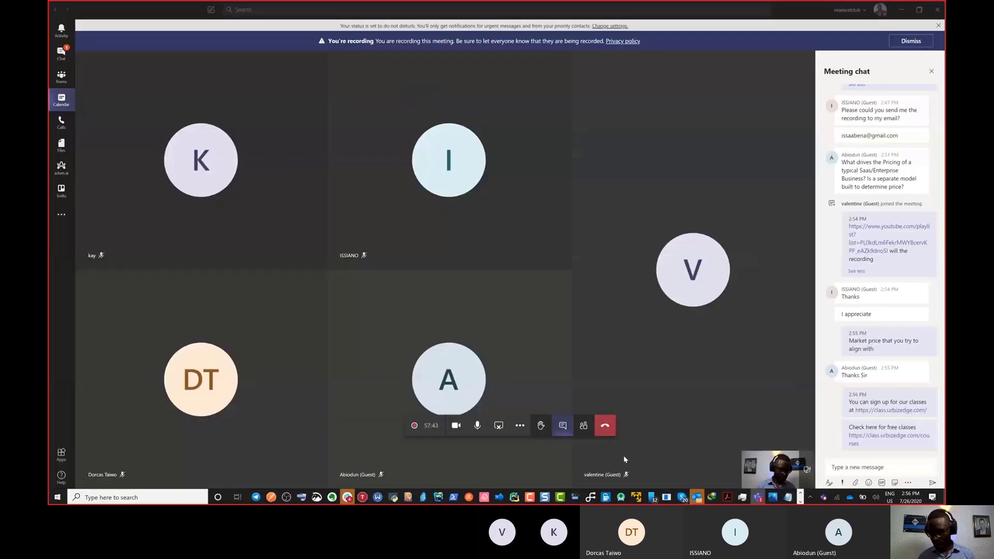
{"action": "key", "text": "ctrl+v"}
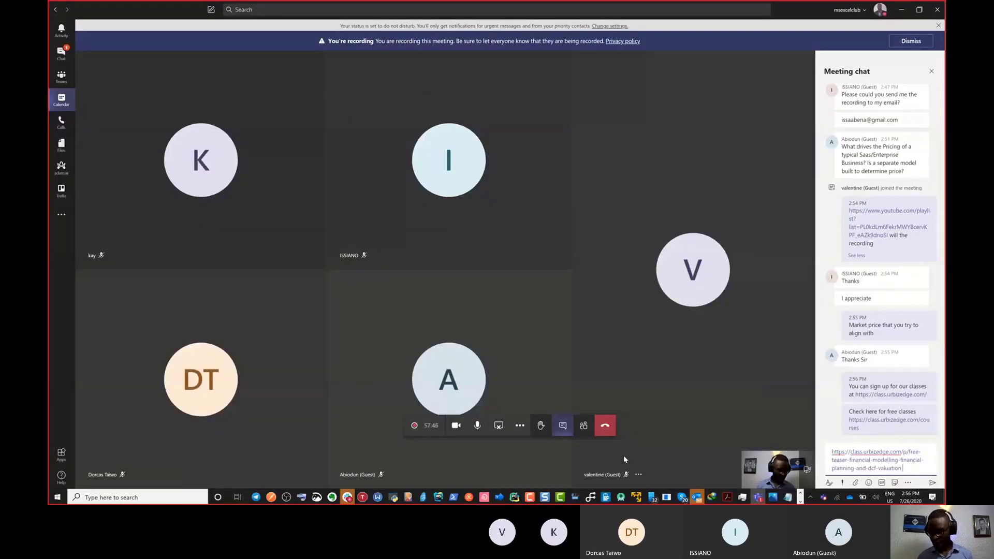
{"action": "key", "text": "Return"}
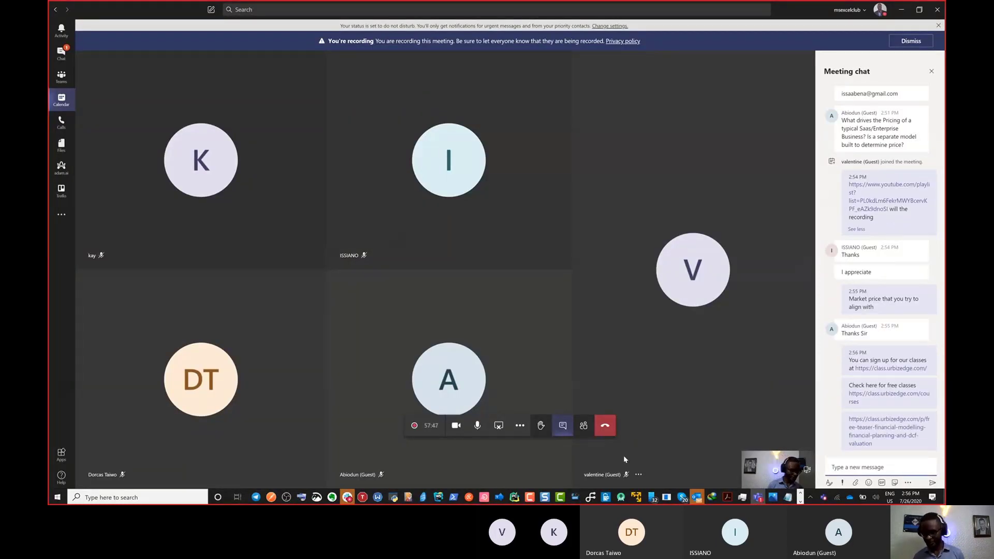